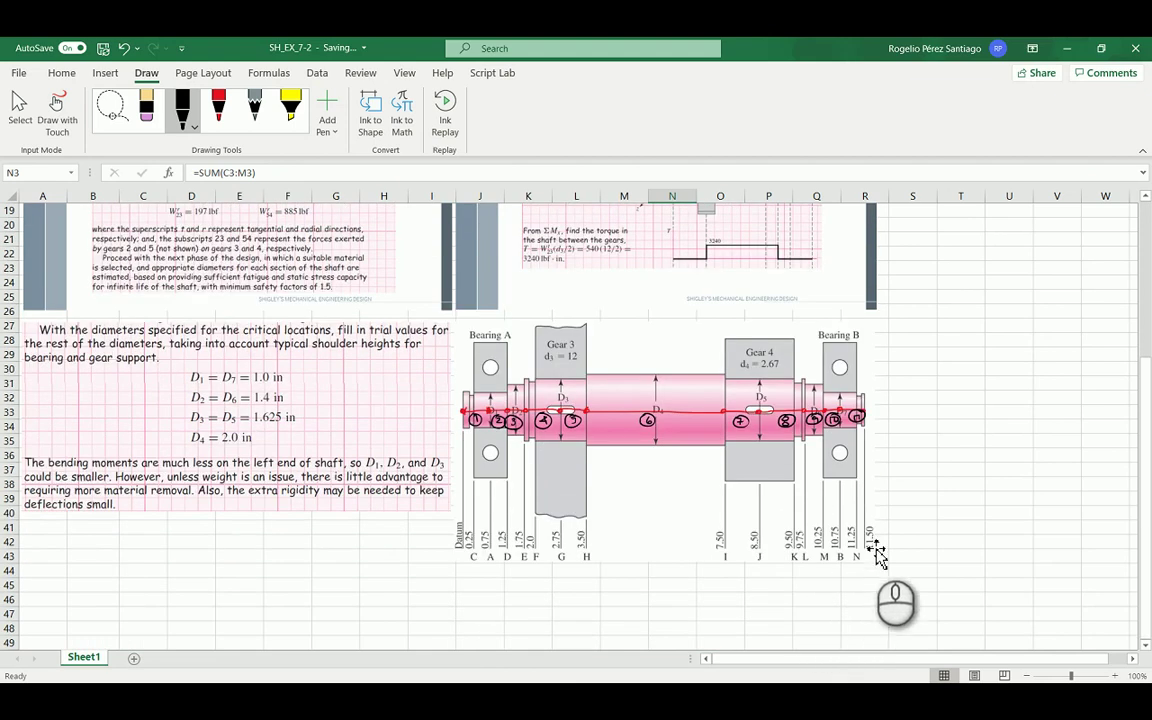
Review the element lengths, diameters, moment of inertia formula and bearing force in the table against the Example 7-2 diameters and shaft drawing.
scroll(828, 460, "up", 6)
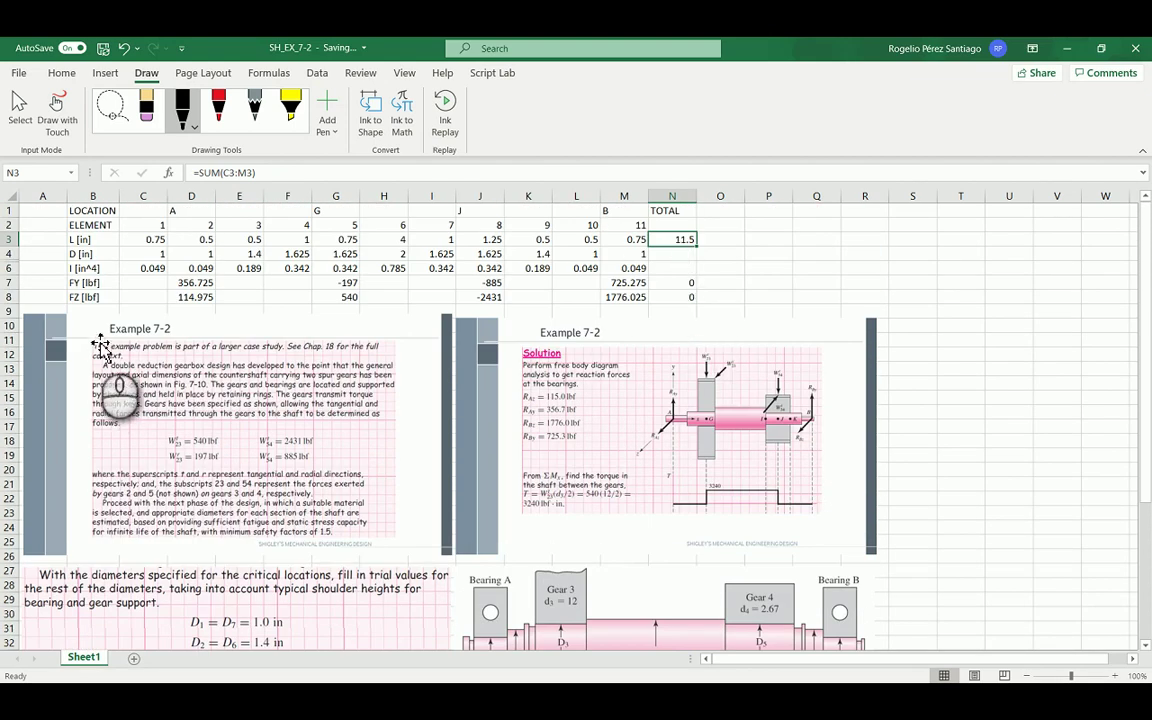
left_click(149, 255)
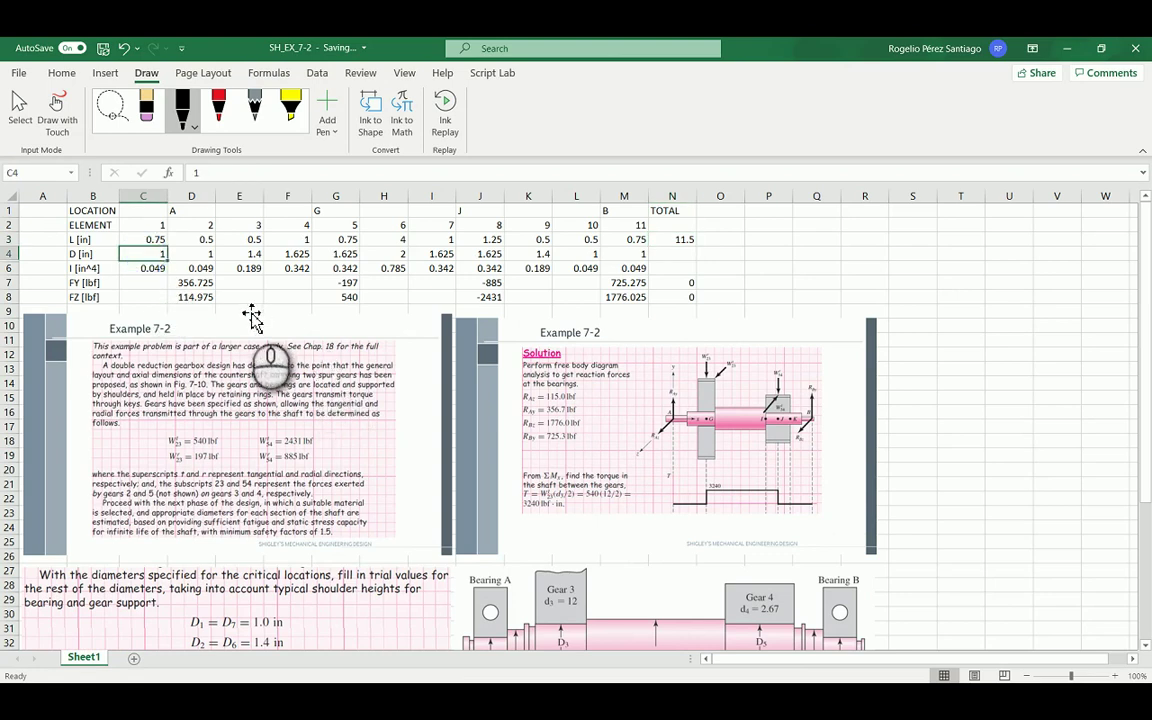
scroll(497, 398, "down", 1)
scroll(497, 398, "down", 1)
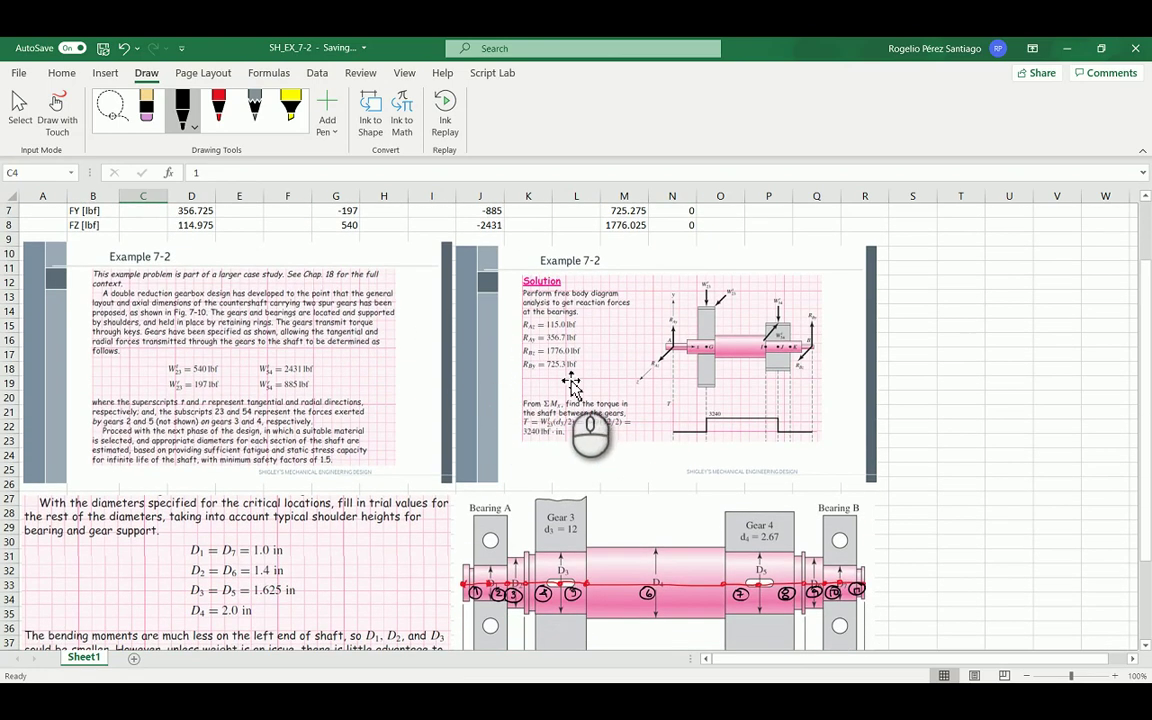
scroll(585, 360, "down", 3)
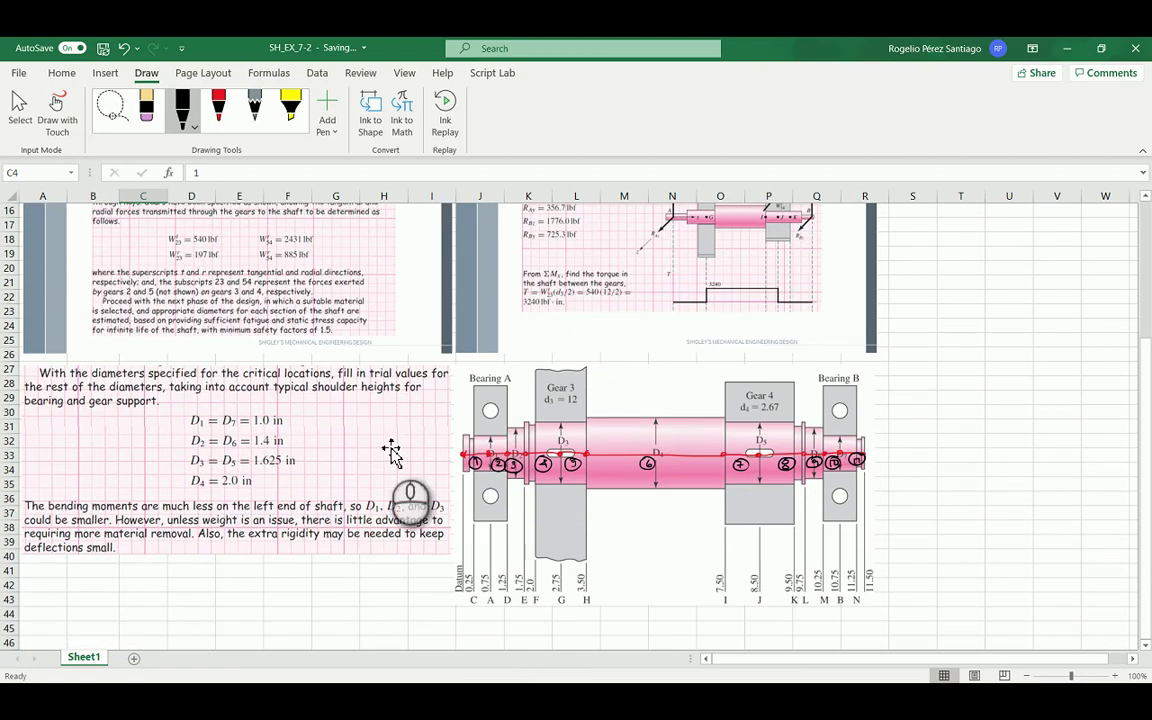
left_click(304, 525)
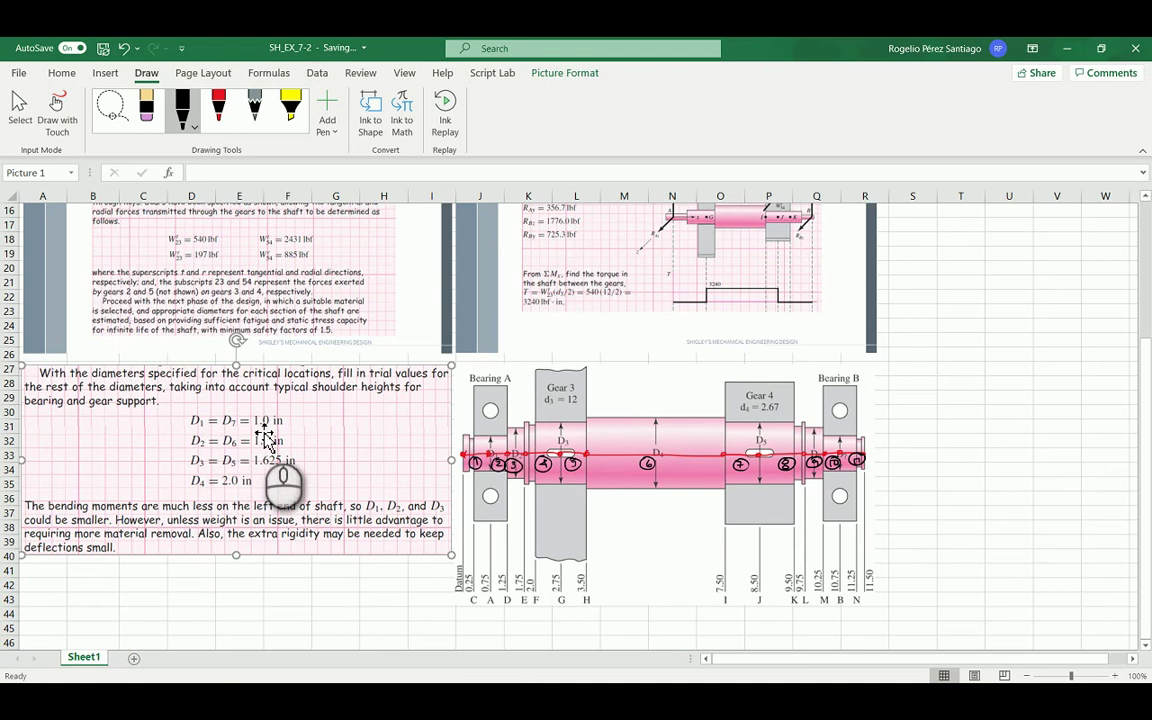
scroll(272, 460, "up", 5)
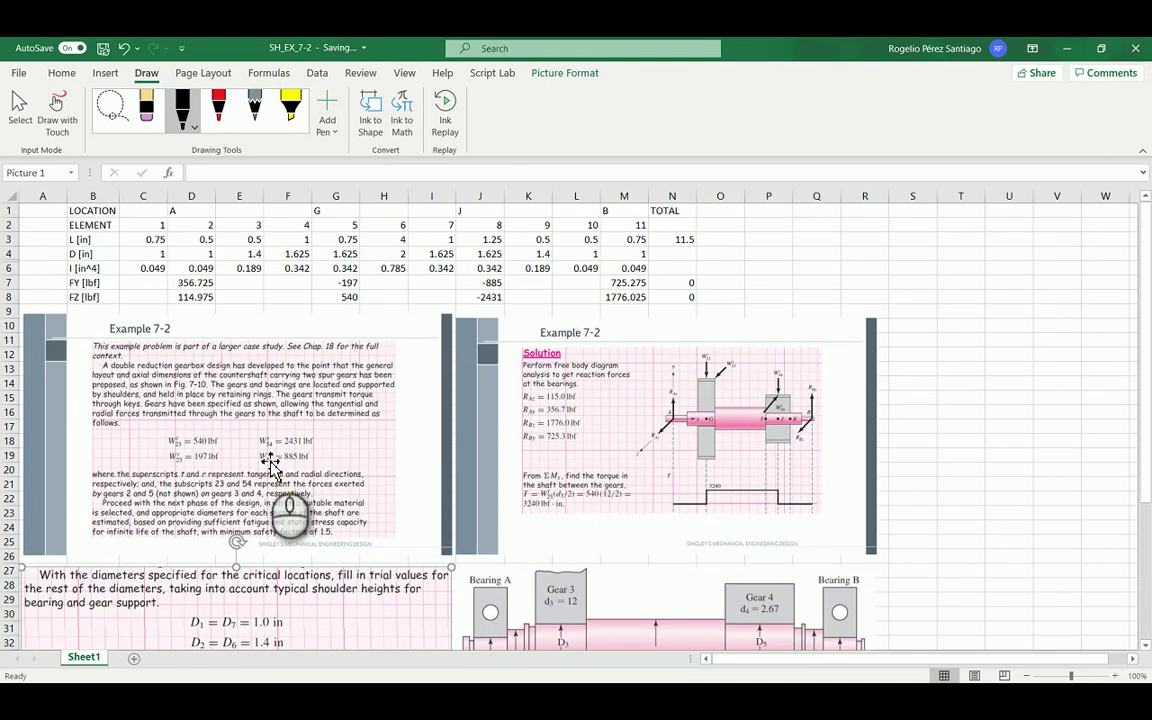
left_click(383, 254)
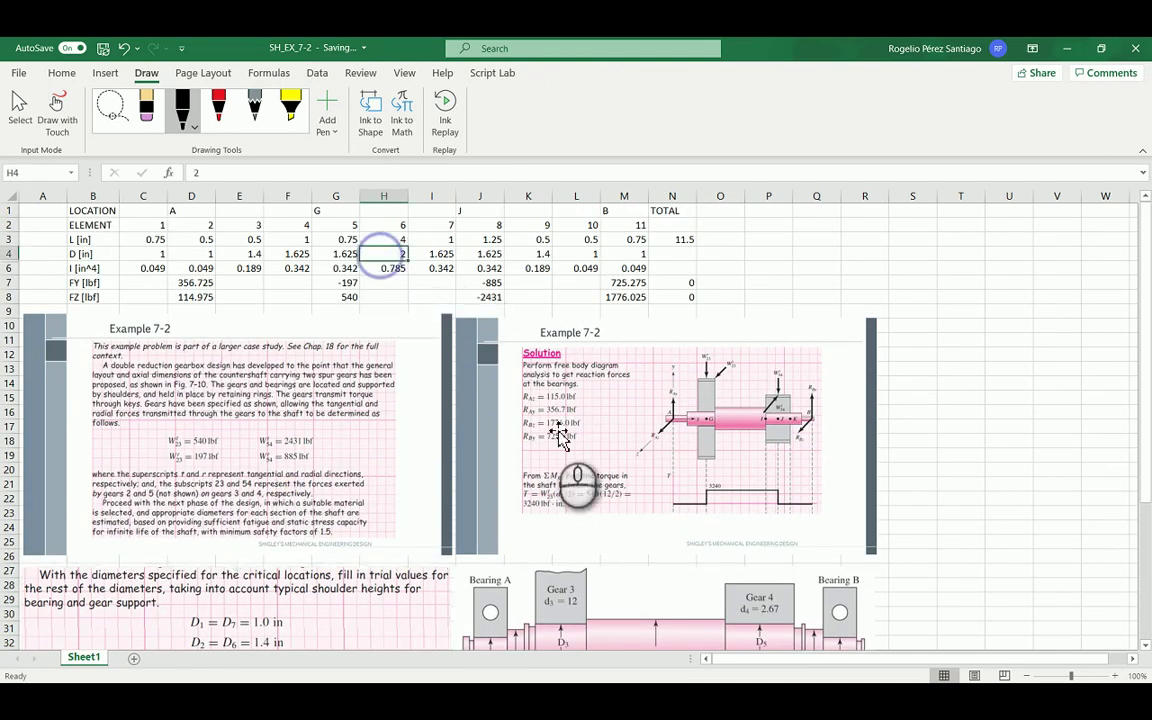
scroll(558, 440, "down", 3)
scroll(463, 367, "up", 3)
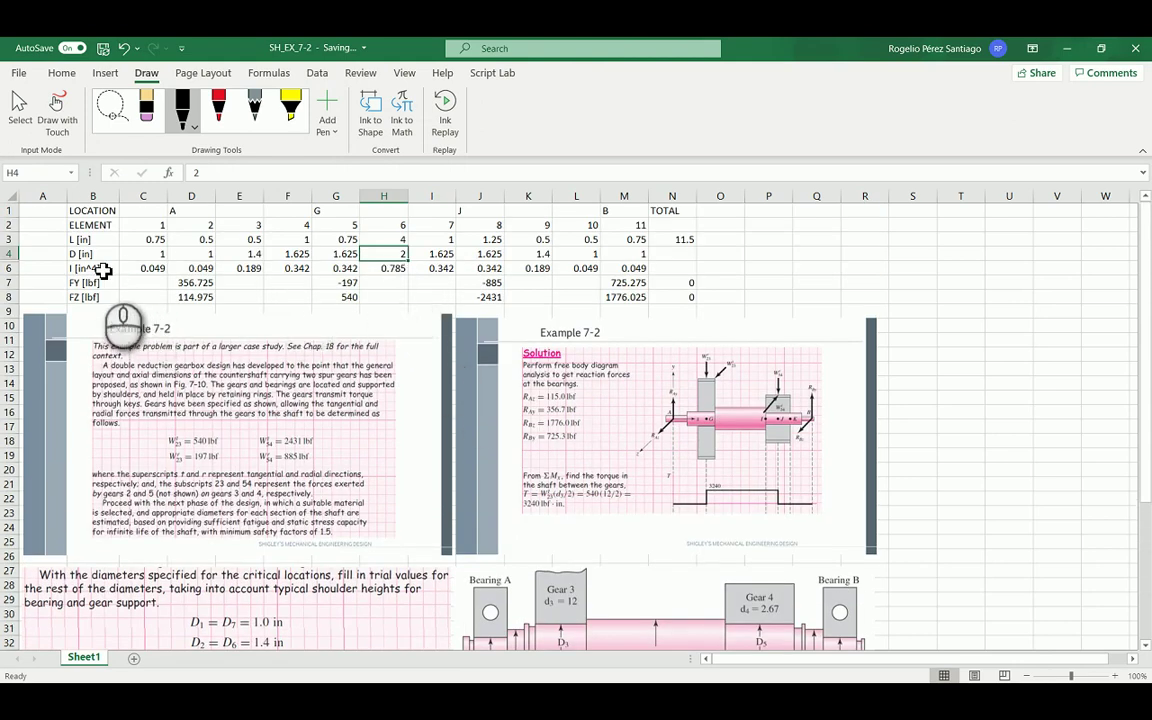
left_click(143, 273)
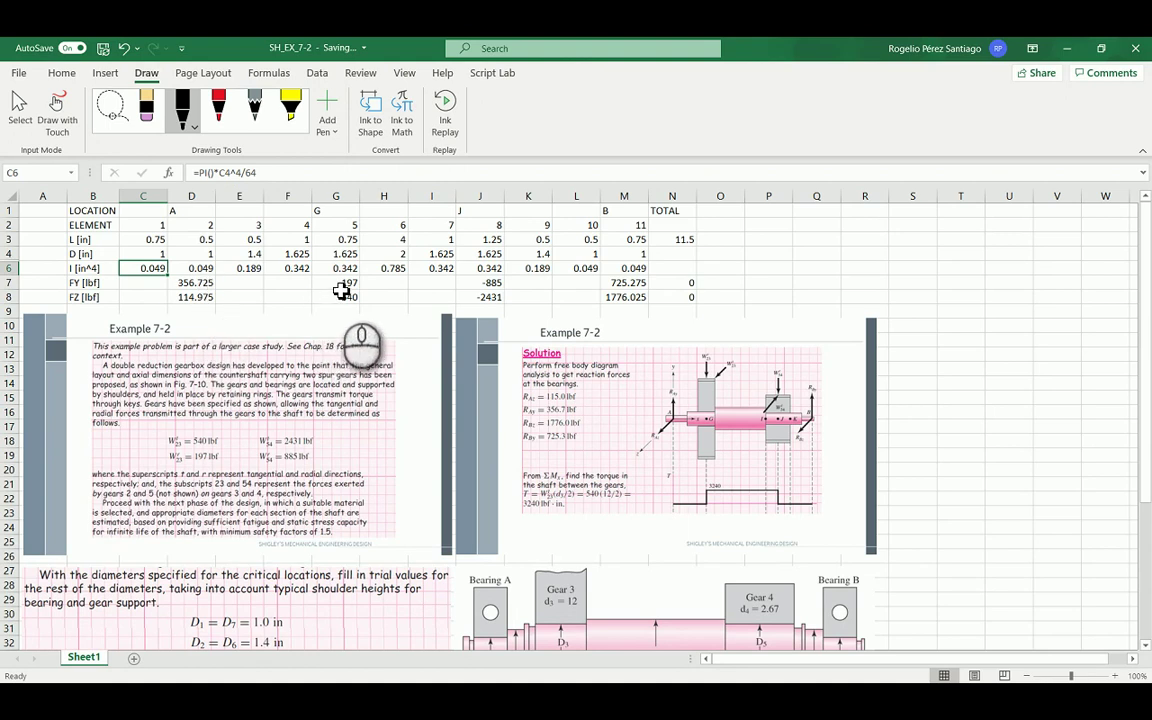
left_click(205, 284)
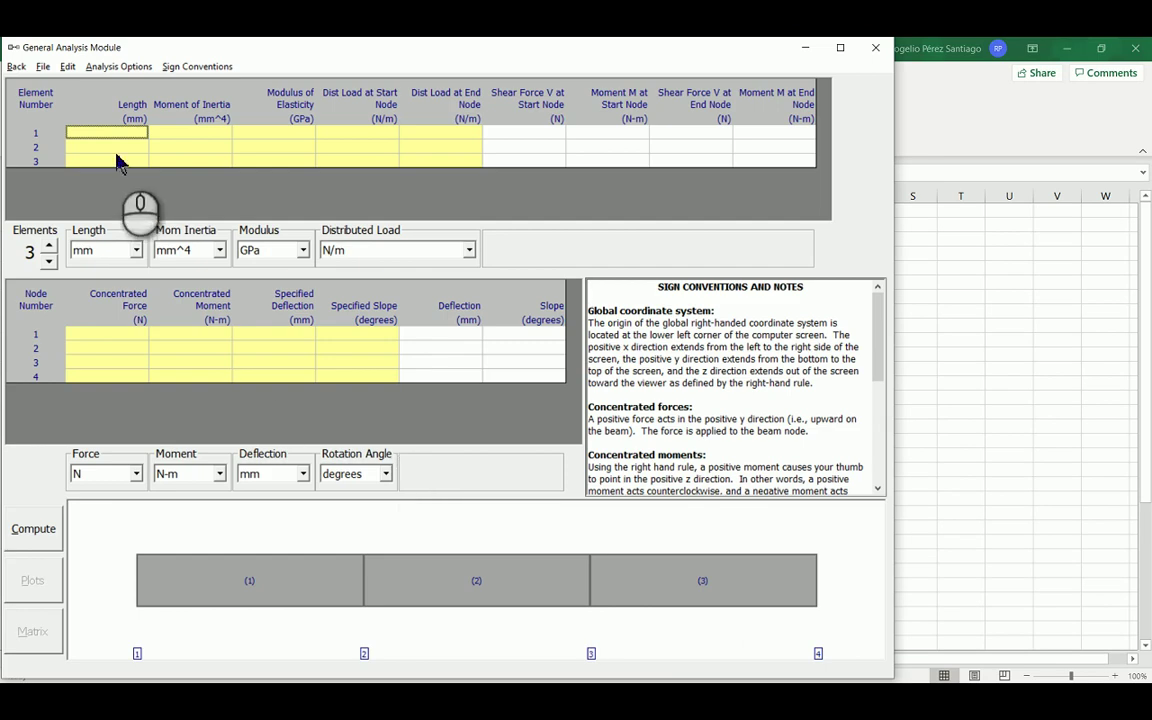
Switch to the General Analysis Module and set the number of beam elements to 11.
left_click(49, 245)
left_click(49, 245)
left_click(49, 245)
left_click(49, 245)
left_click(49, 245)
left_click(49, 245)
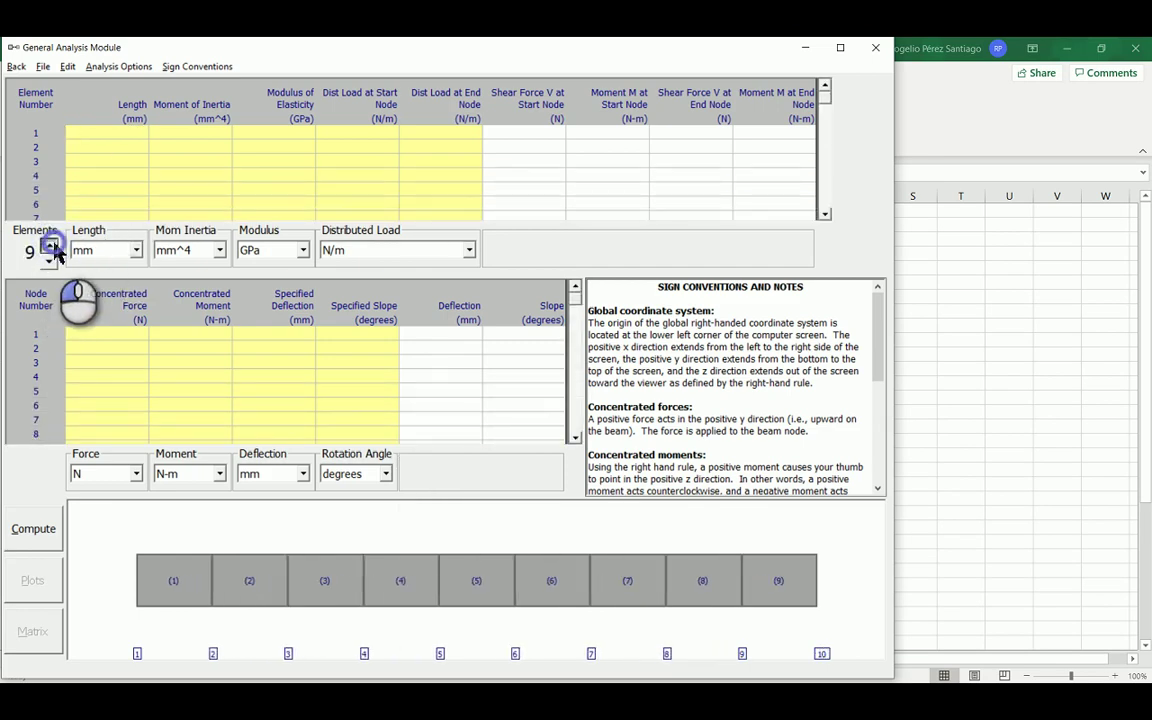
left_click(49, 245)
left_click(49, 245)
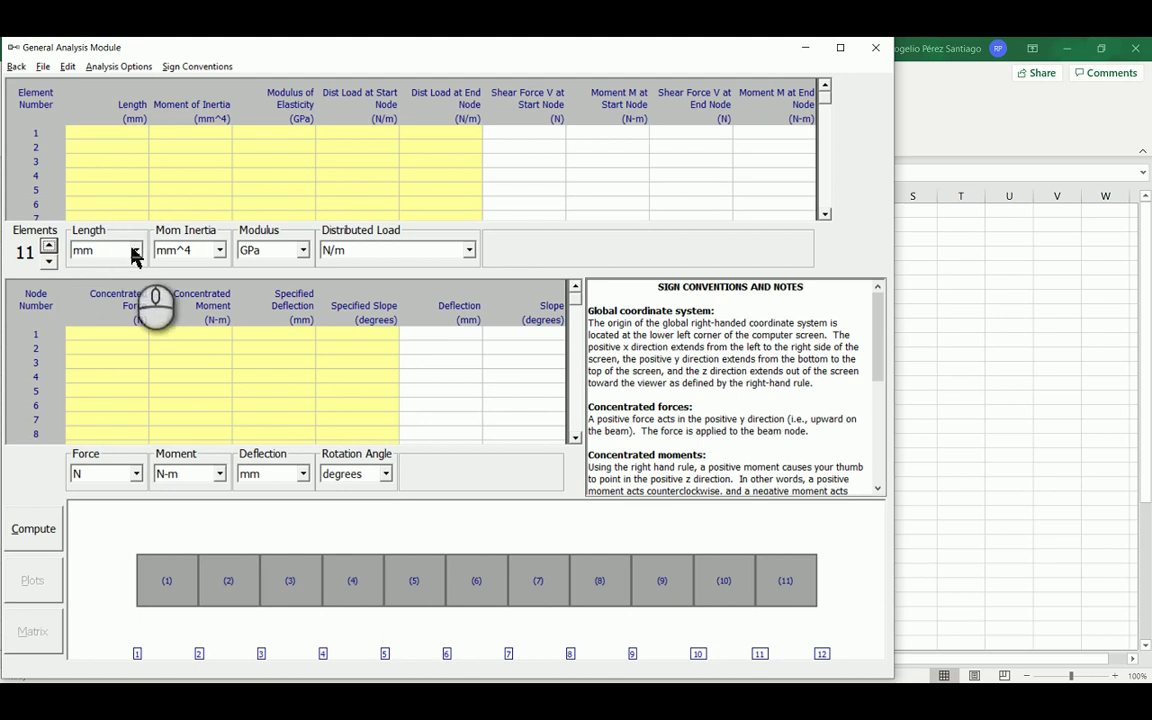
Set the length unit to in. and the moment of inertia unit to in.^4.
left_click(136, 251)
left_click(85, 263)
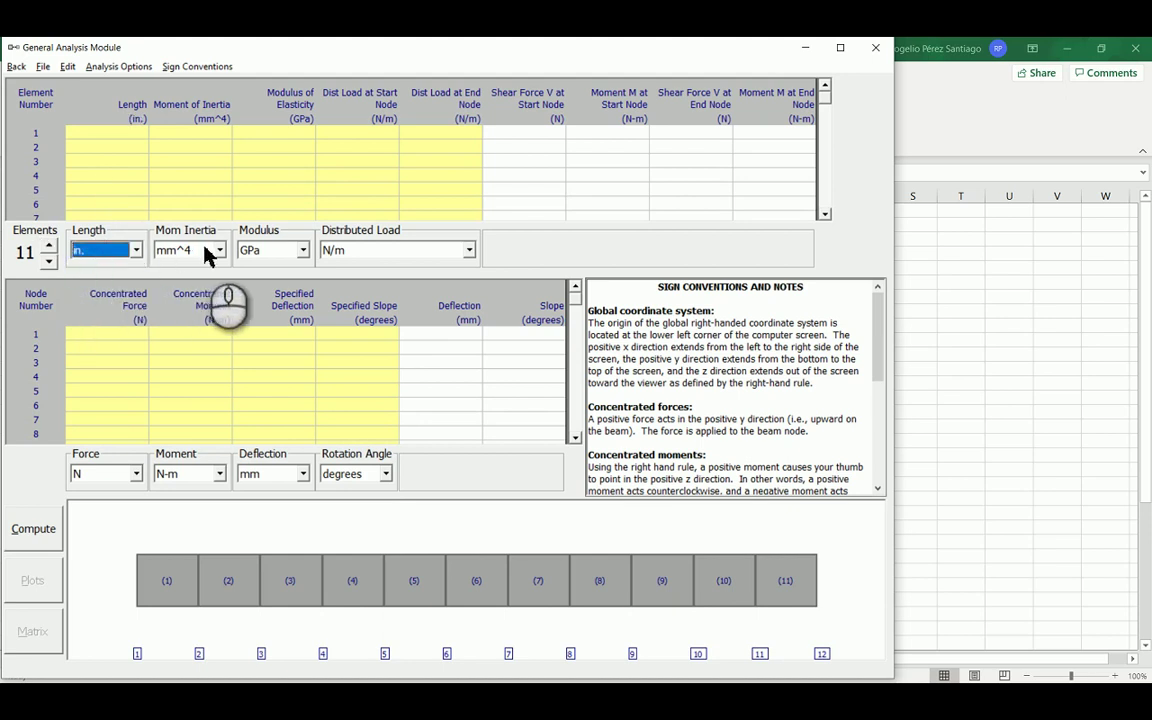
left_click(218, 251)
left_click(205, 264)
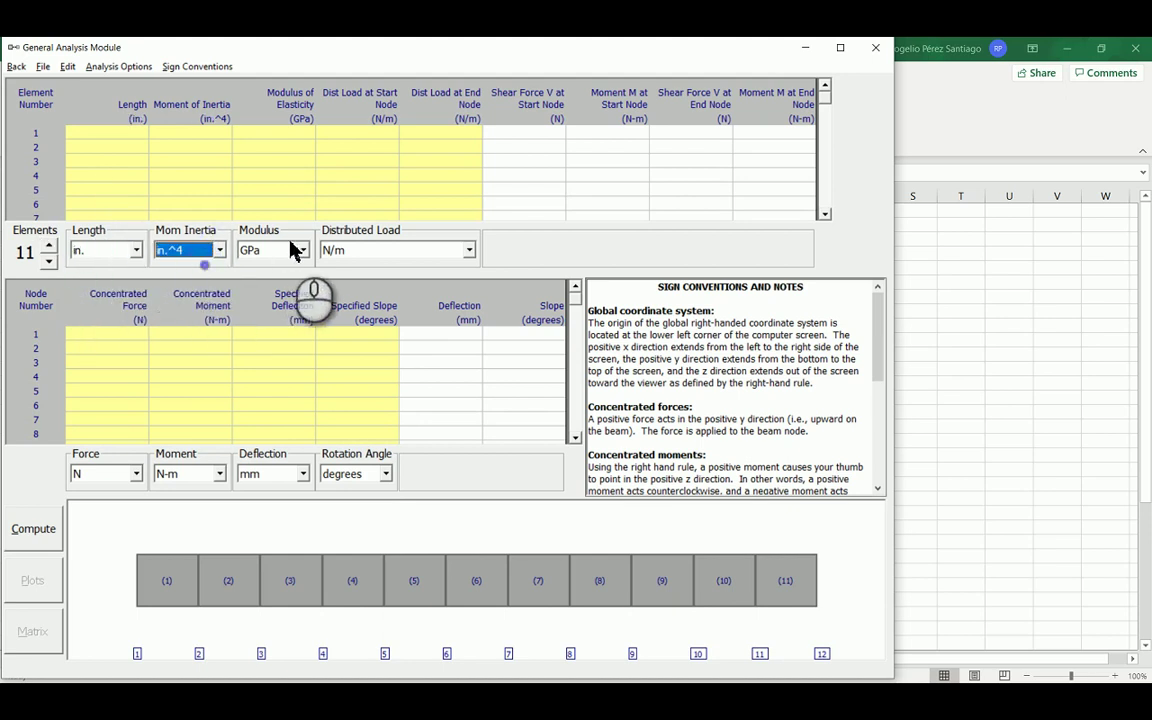
Set the modulus unit to psi and the distributed load unit to lb/in.
left_click(303, 250)
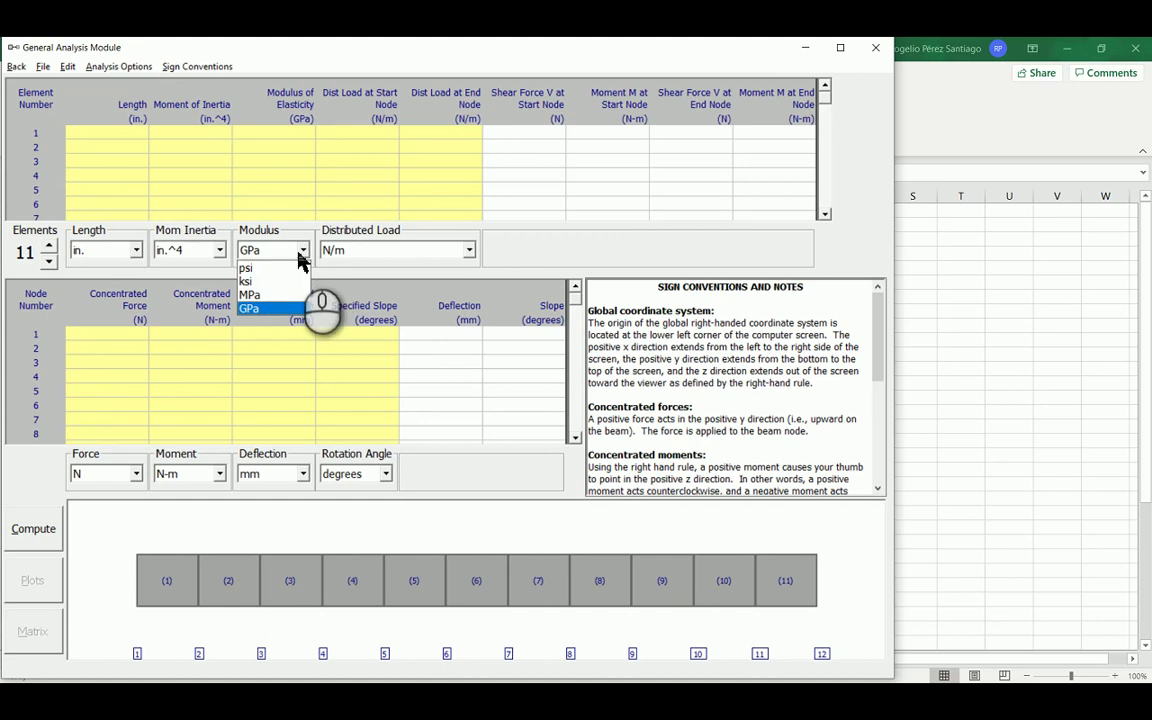
left_click(290, 267)
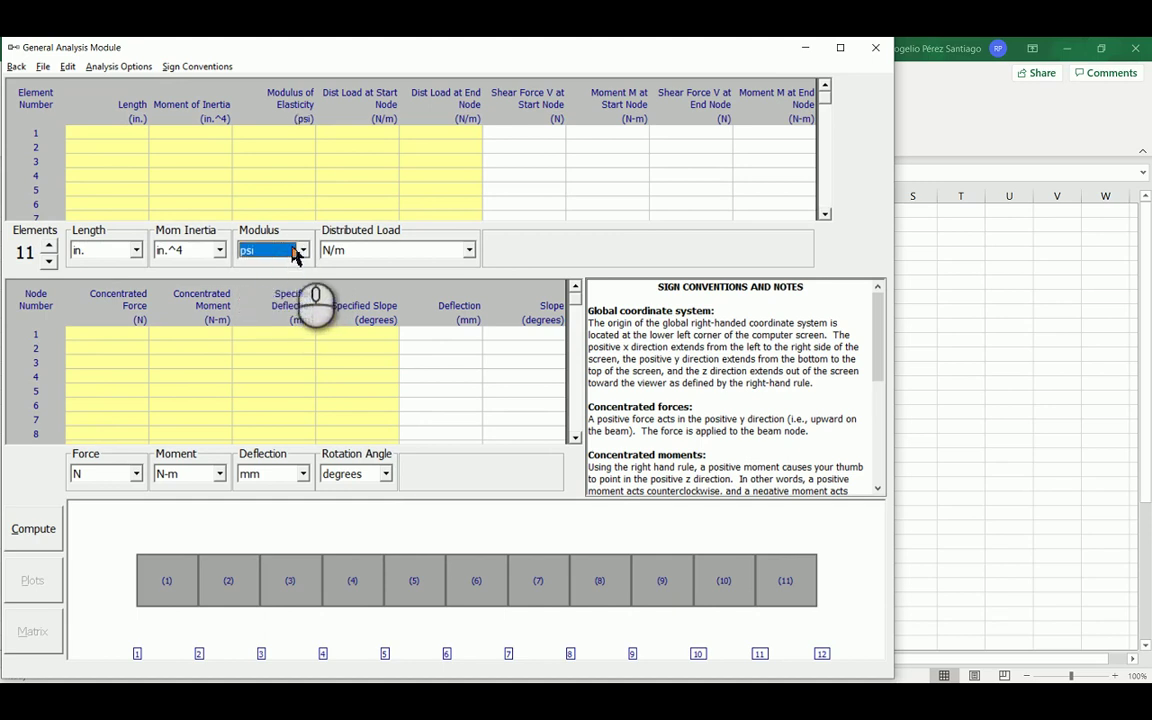
left_click(305, 251)
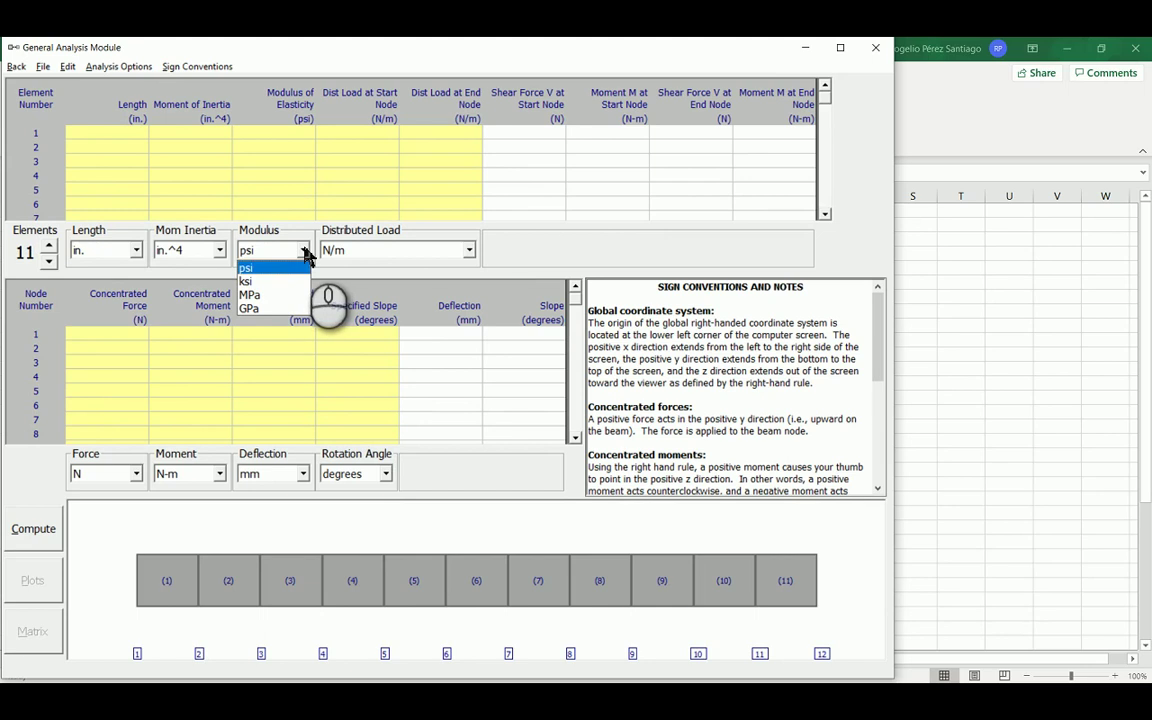
left_click(305, 251)
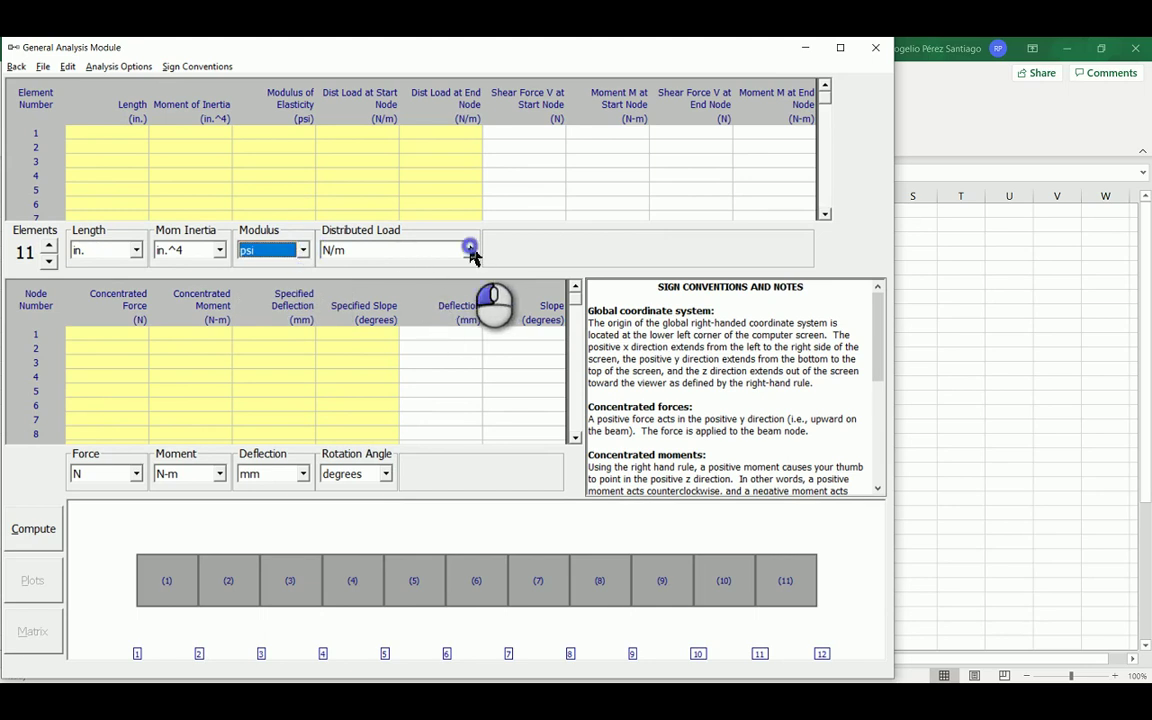
left_click(469, 250)
left_click(445, 268)
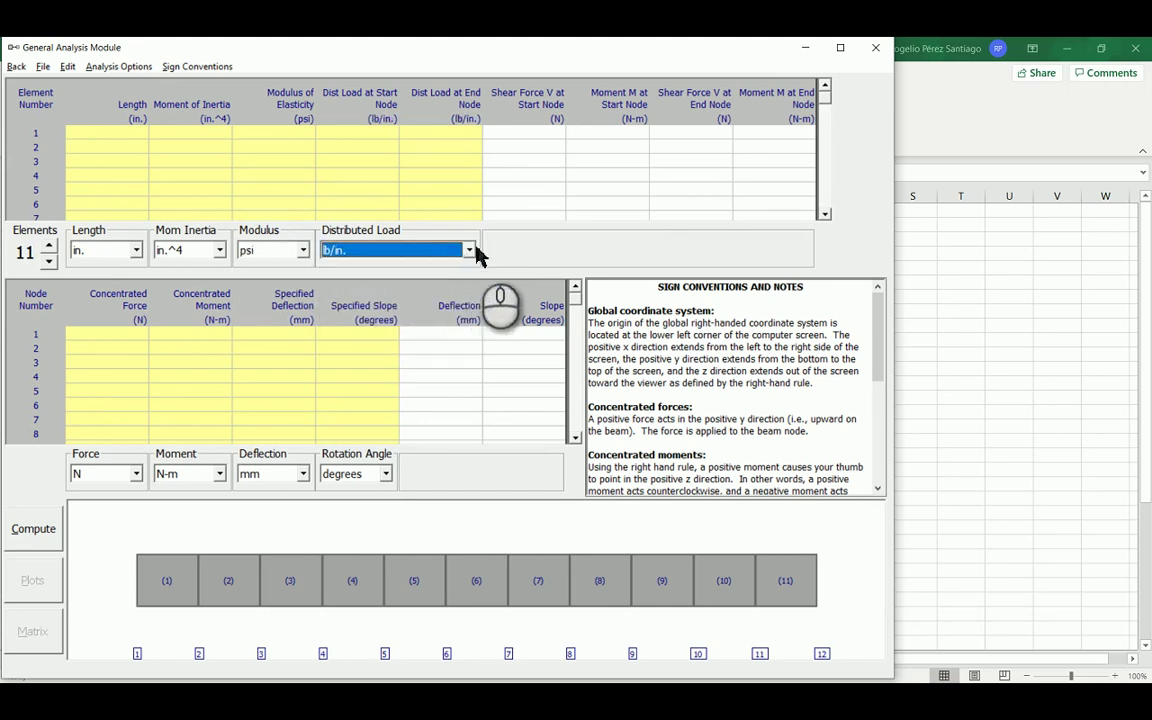
Fill in element 1 from the Excel table with length 0.75 in. and moment of inertia 0.049 in.^4, plus a modulus of 30000000 psi.
left_click(96, 133)
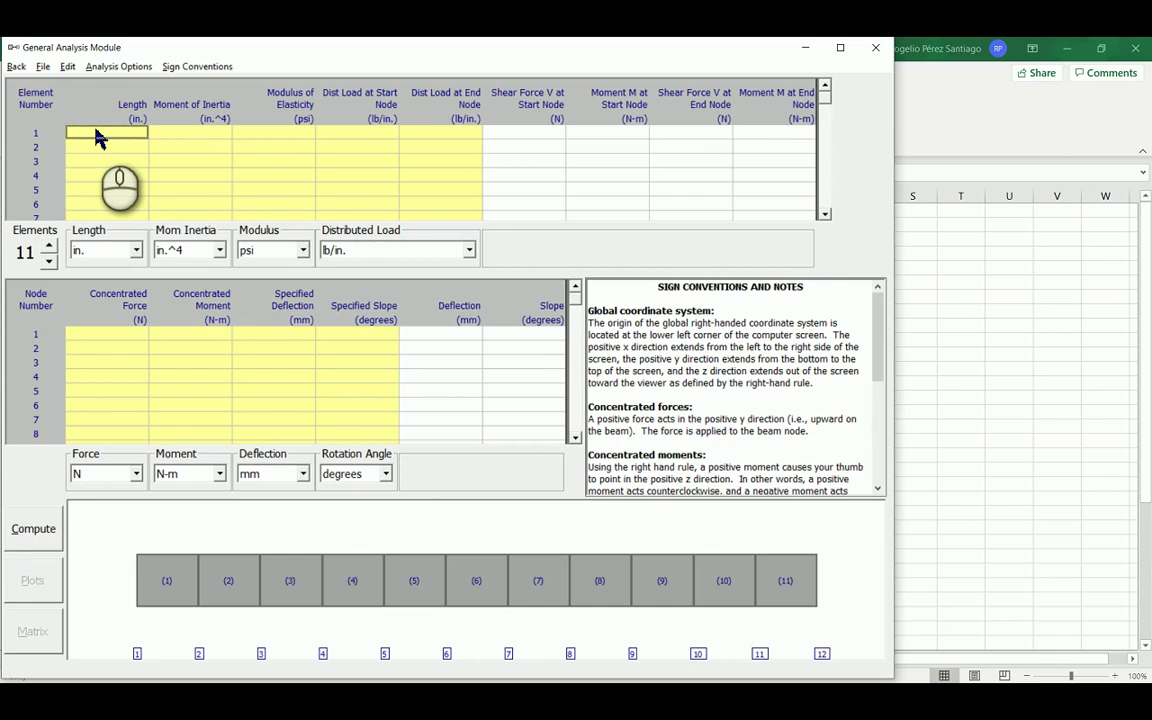
key("alt+Tab")
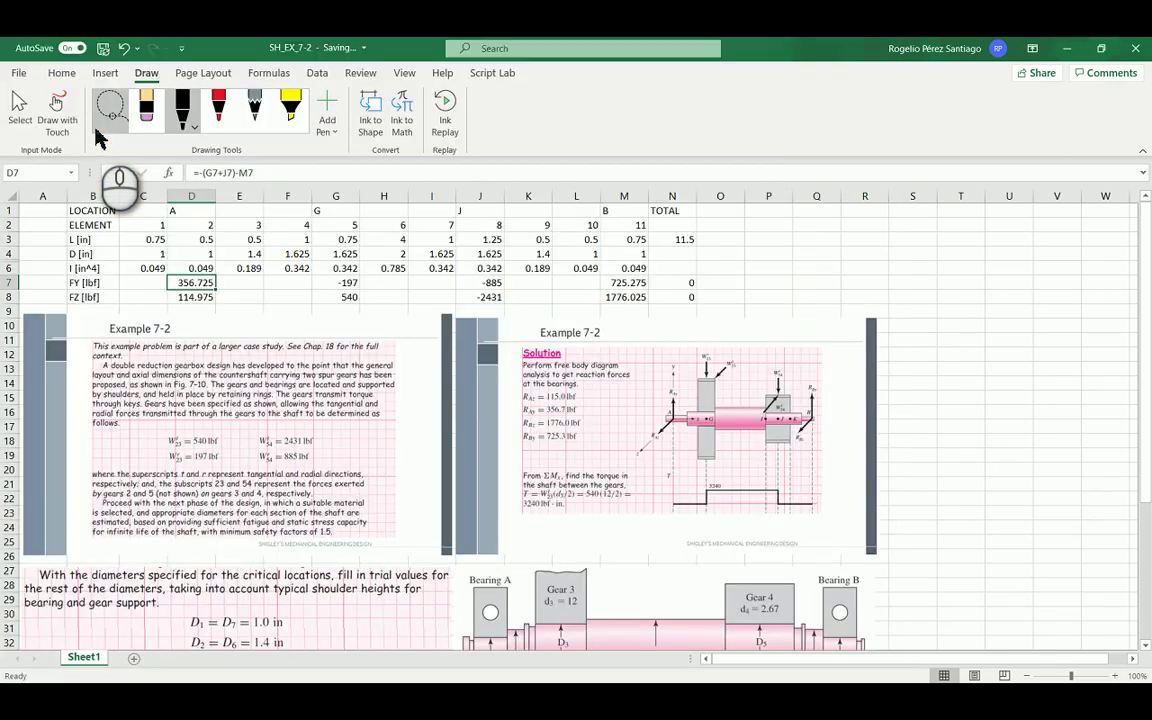
left_click(150, 225)
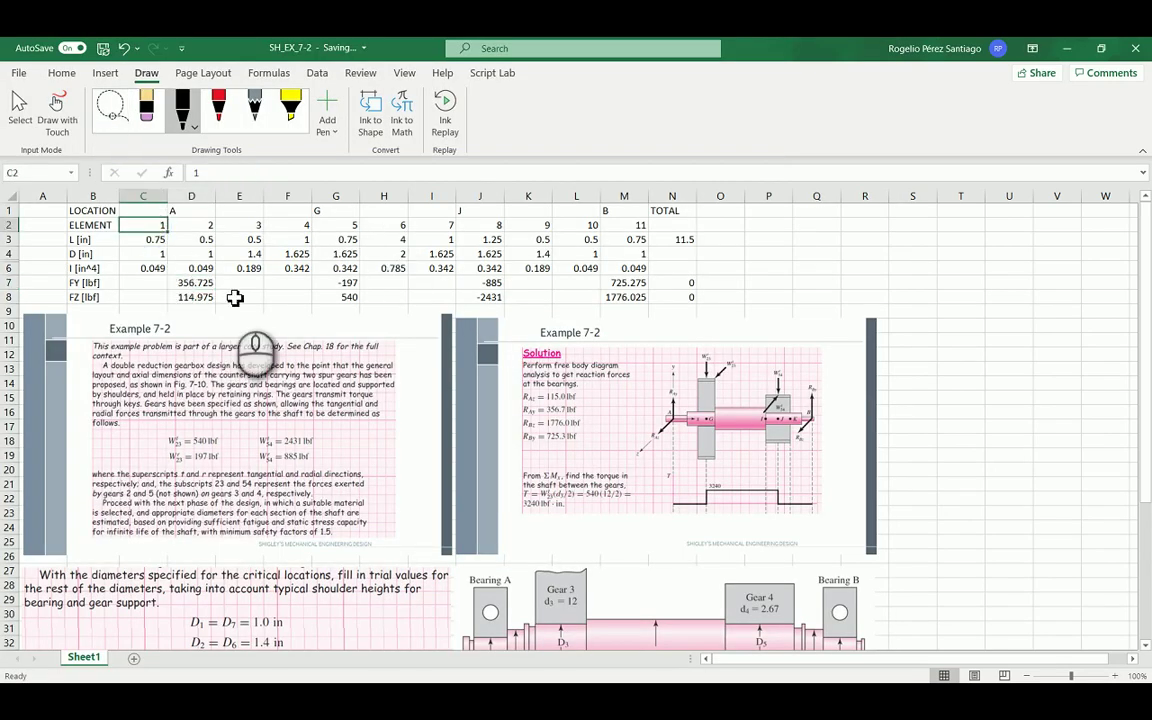
left_click(157, 241)
key("alt+Tab")
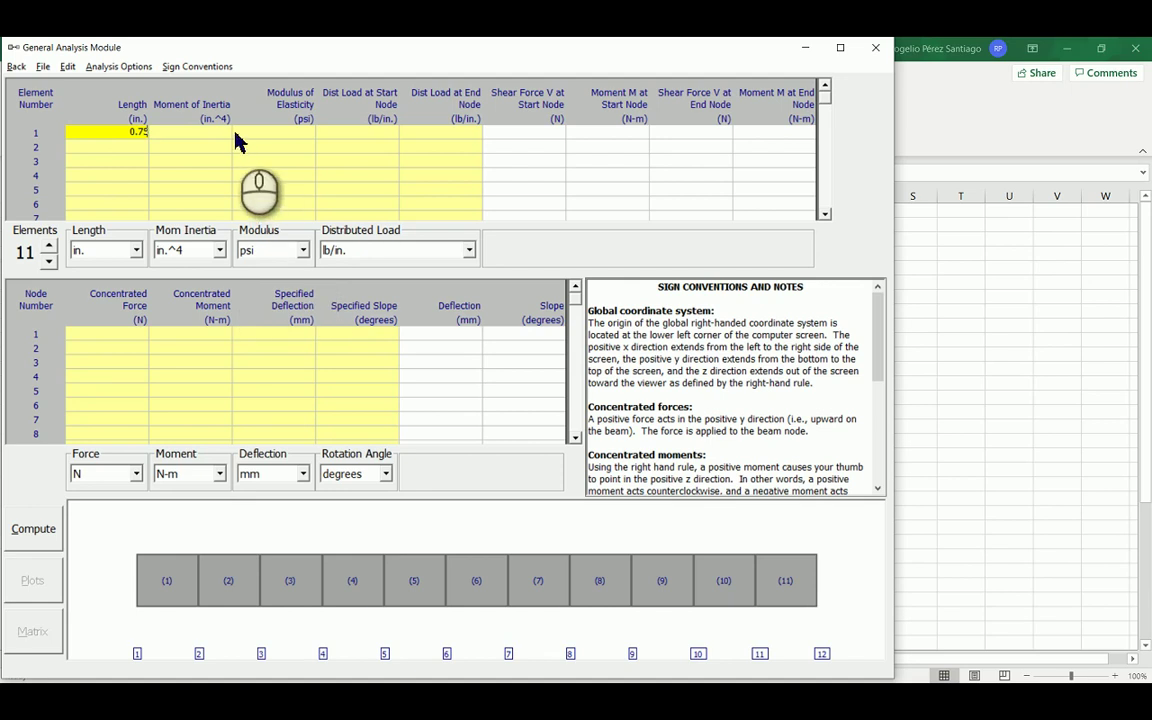
key("alt+Tab")
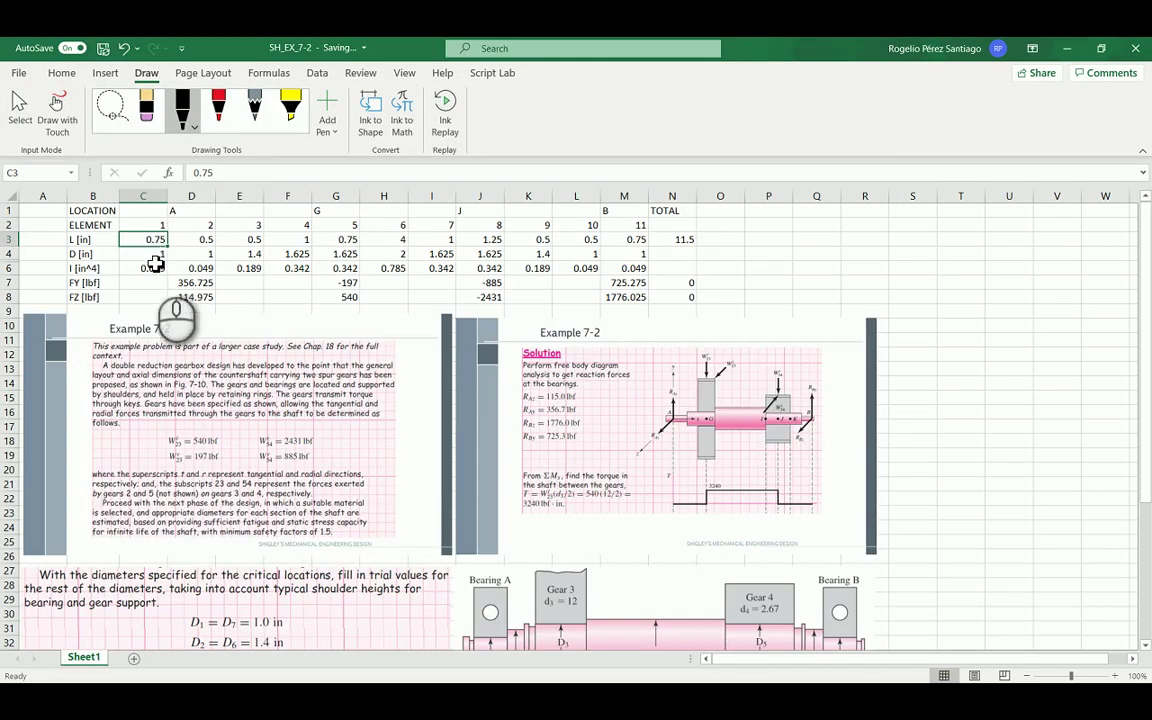
key("alt+Tab")
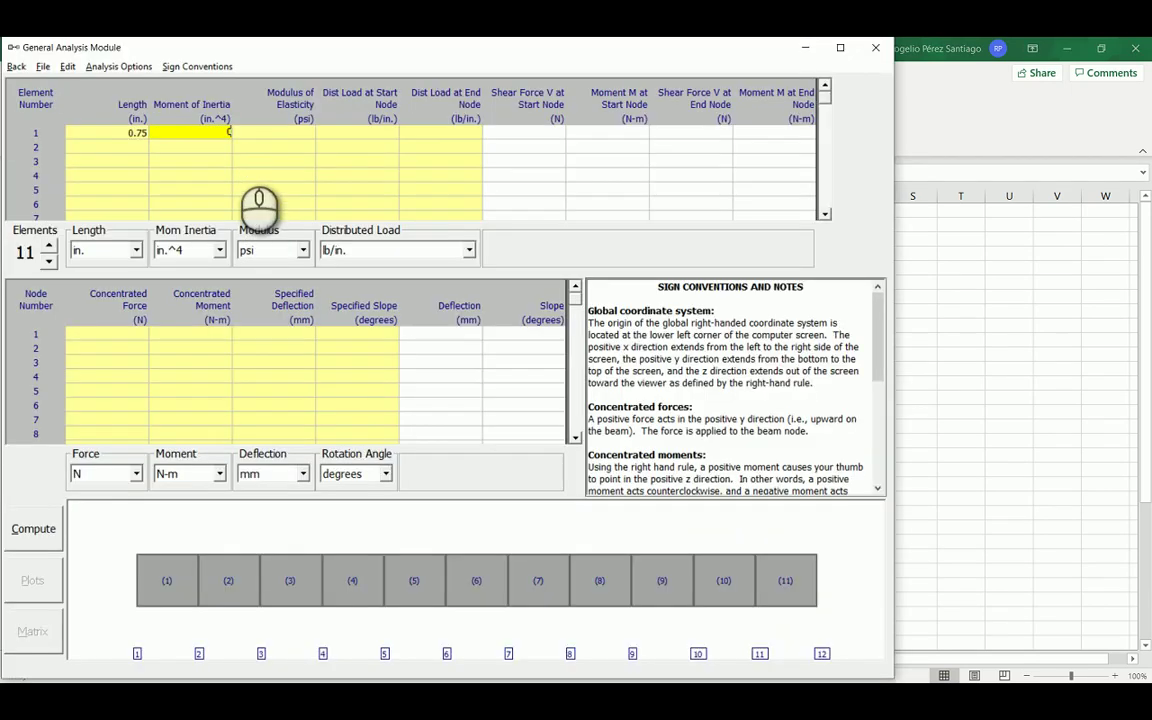
type("0.049")
left_click(279, 132)
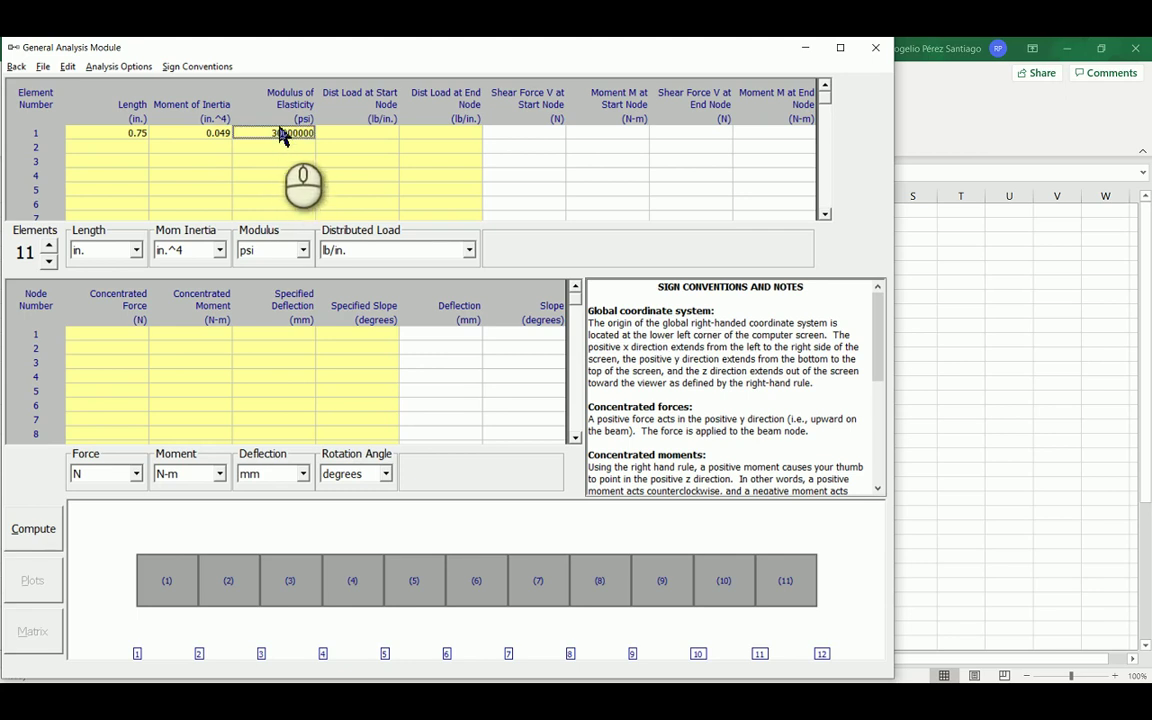
Fill in element 2 from the Excel table with length 0.5 in. and moment of inertia 0.049 in.^4.
left_click(127, 148)
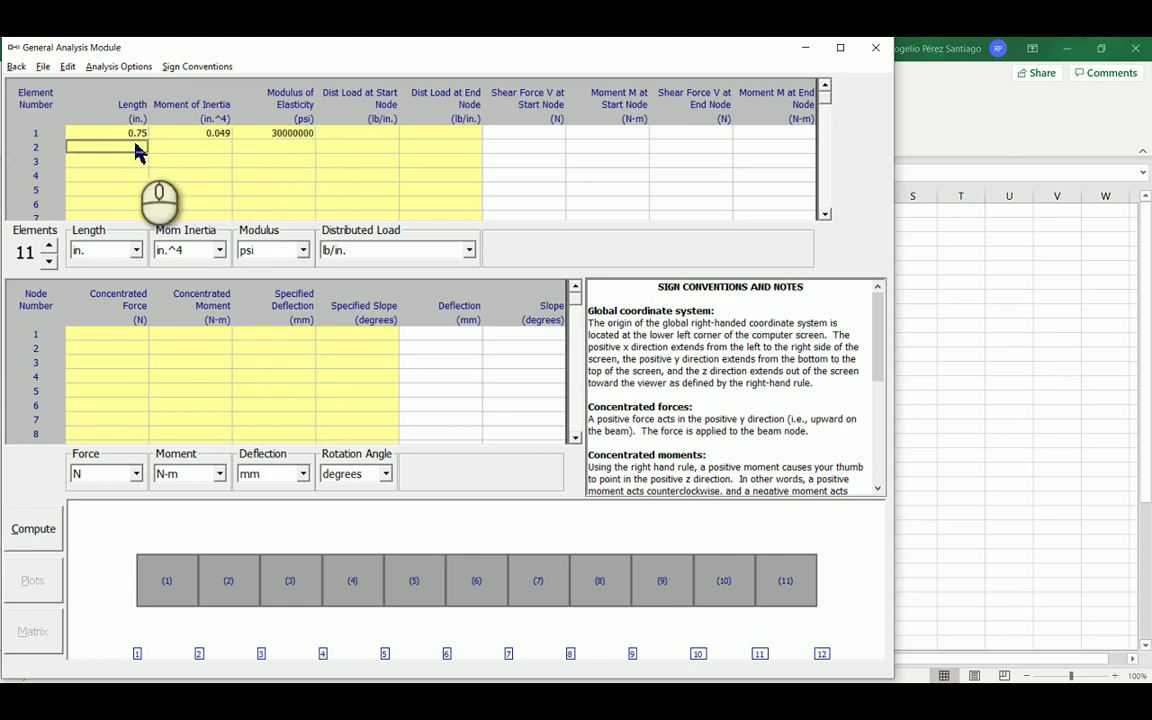
key("alt+Tab")
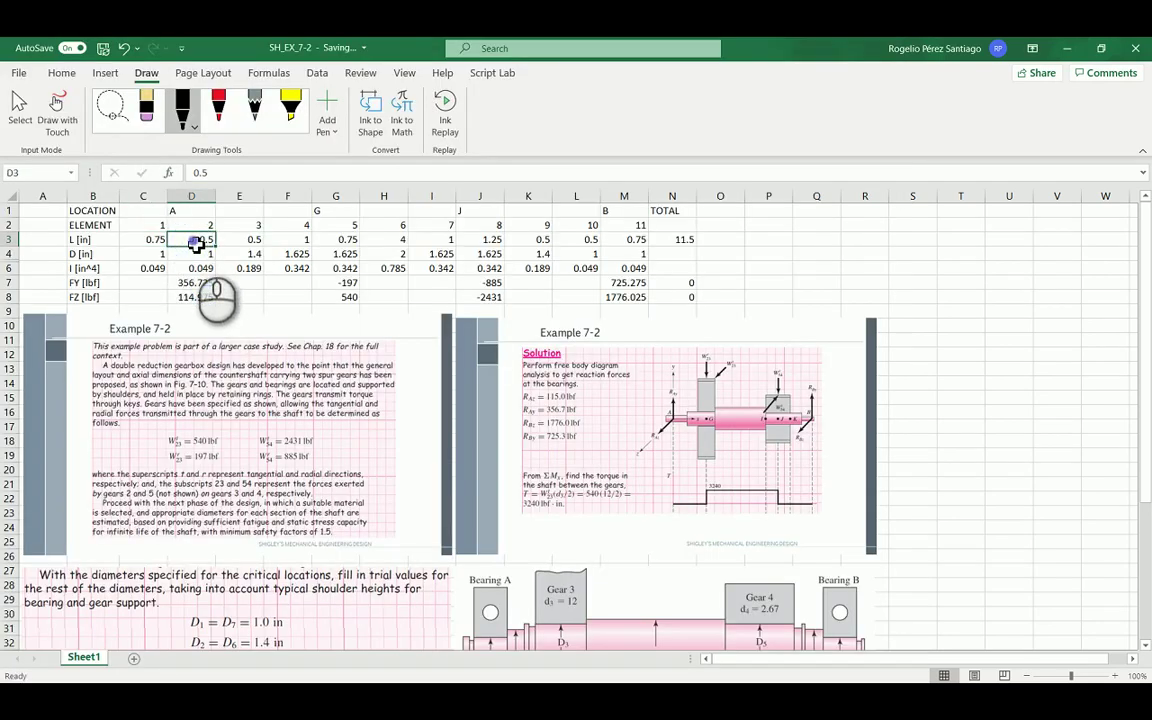
key("alt+Tab")
type("0.5")
key("Tab")
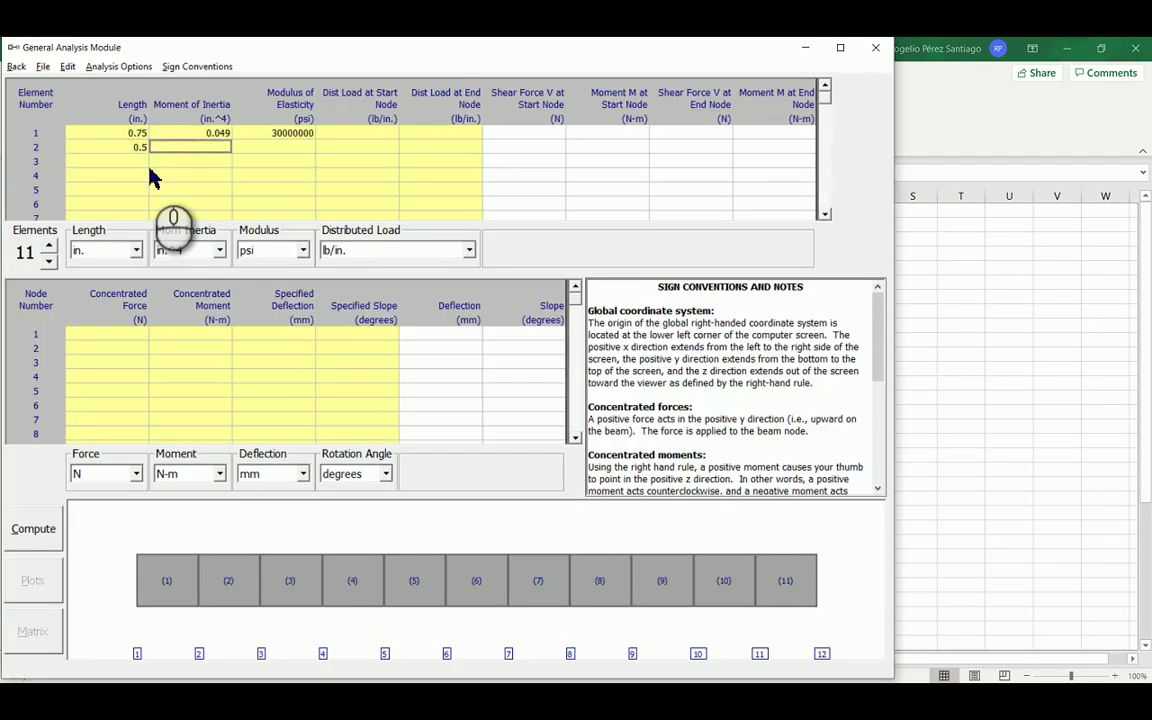
key("alt+Tab")
left_click(200, 232)
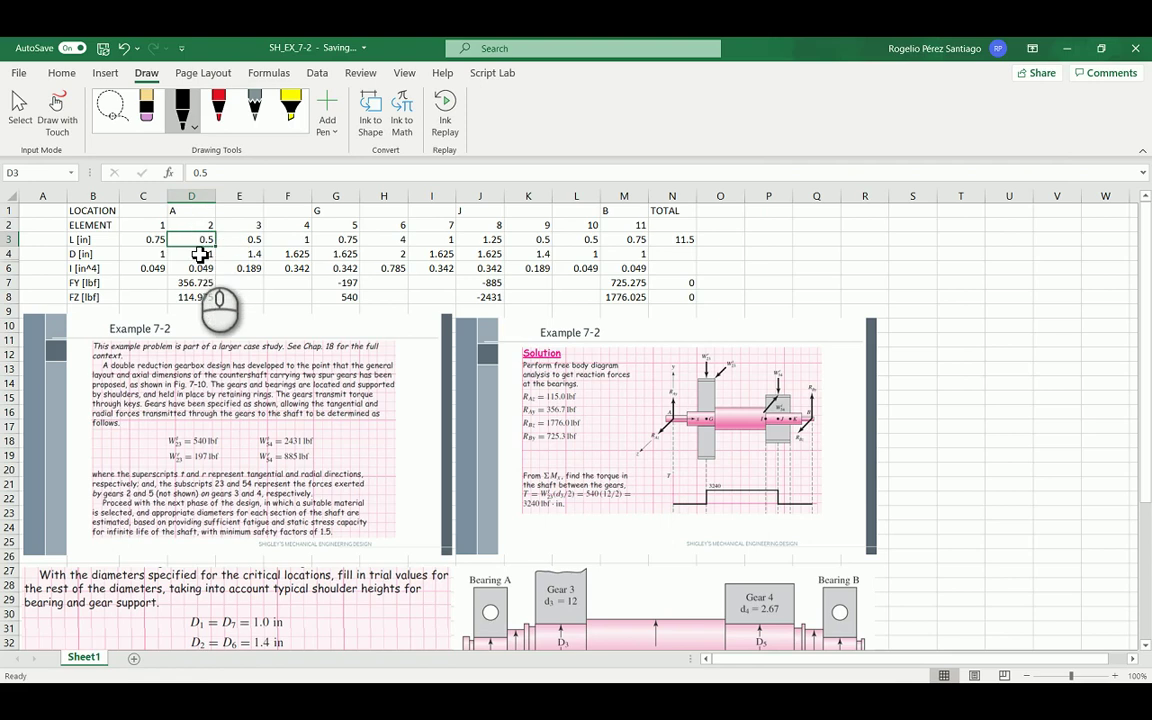
key("alt+Tab")
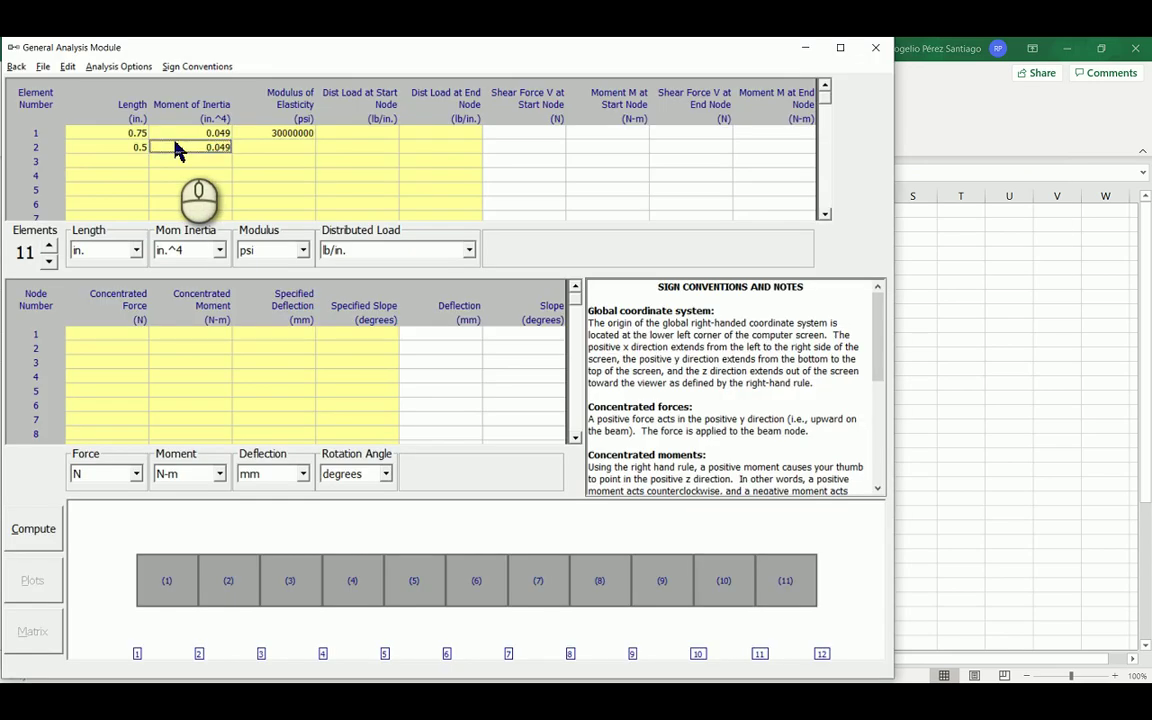
Fill in element 3 from the Excel table with length 0.5 in. and moment of inertia 0.189 in.^4.
left_click(130, 162)
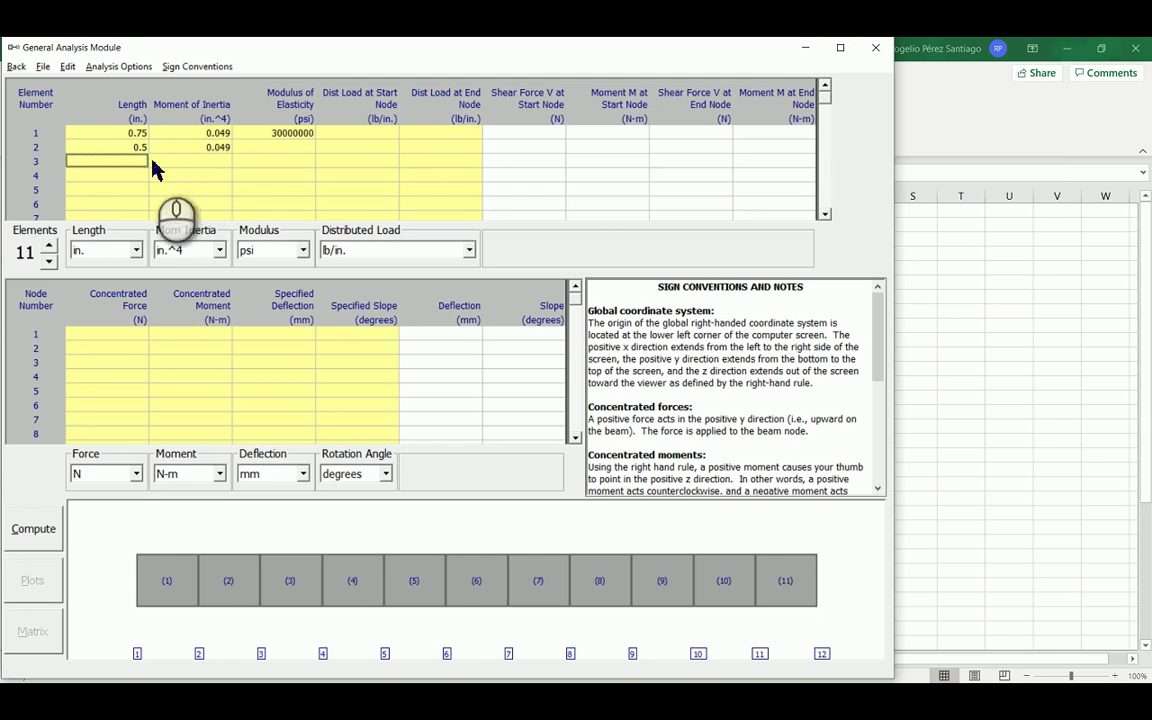
key("alt+Tab")
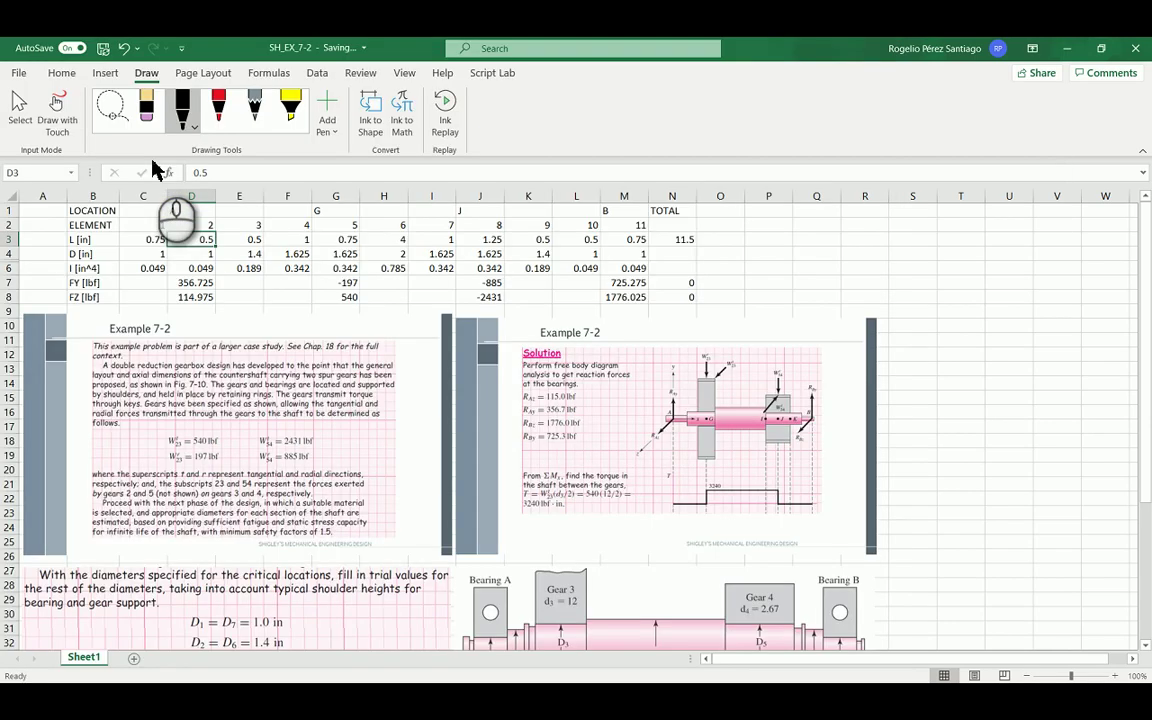
left_click(247, 243)
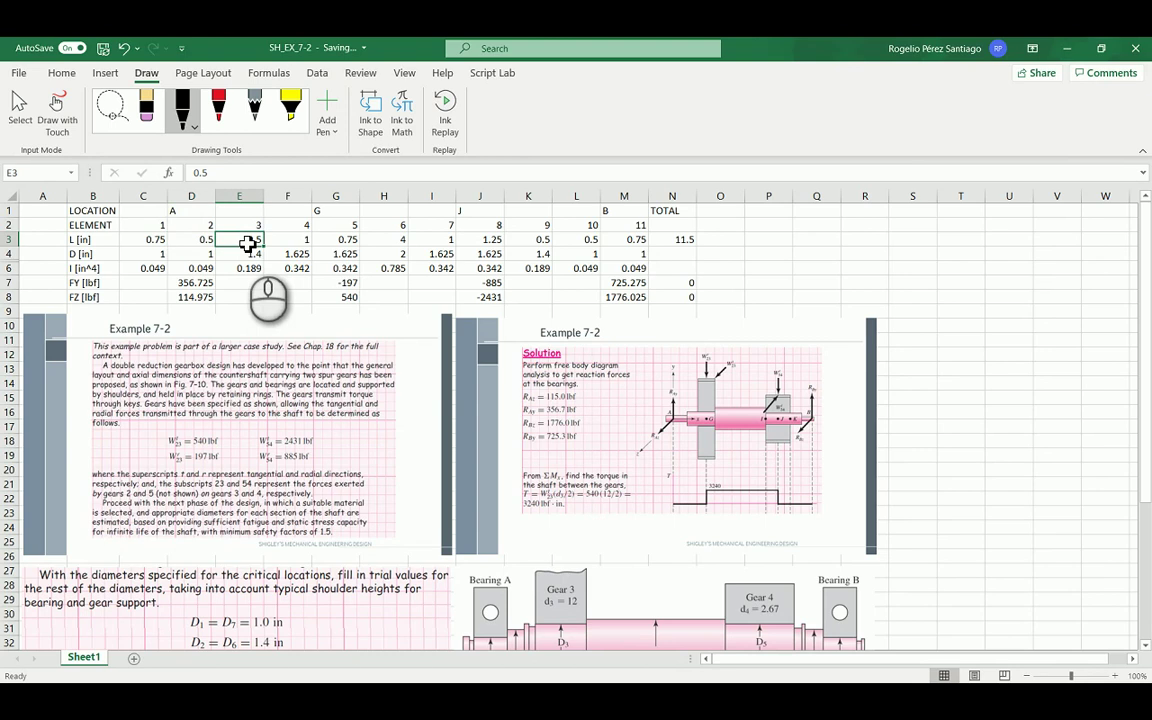
key("alt+Tab")
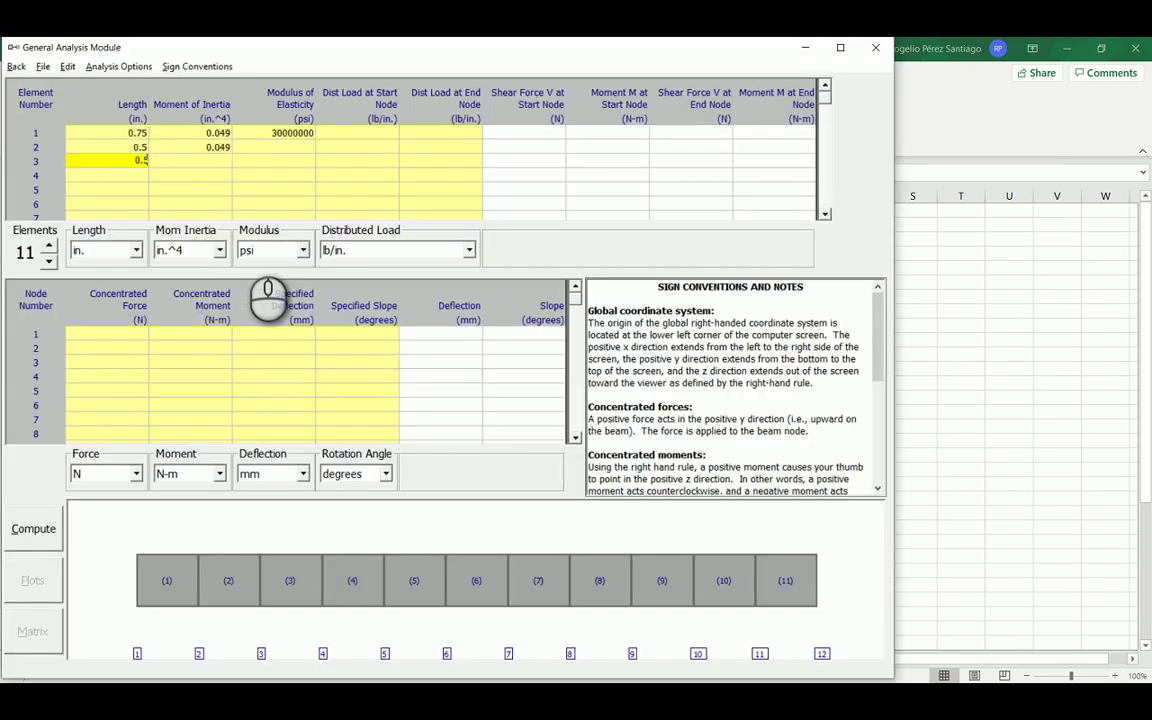
left_click(206, 160)
type("0.049")
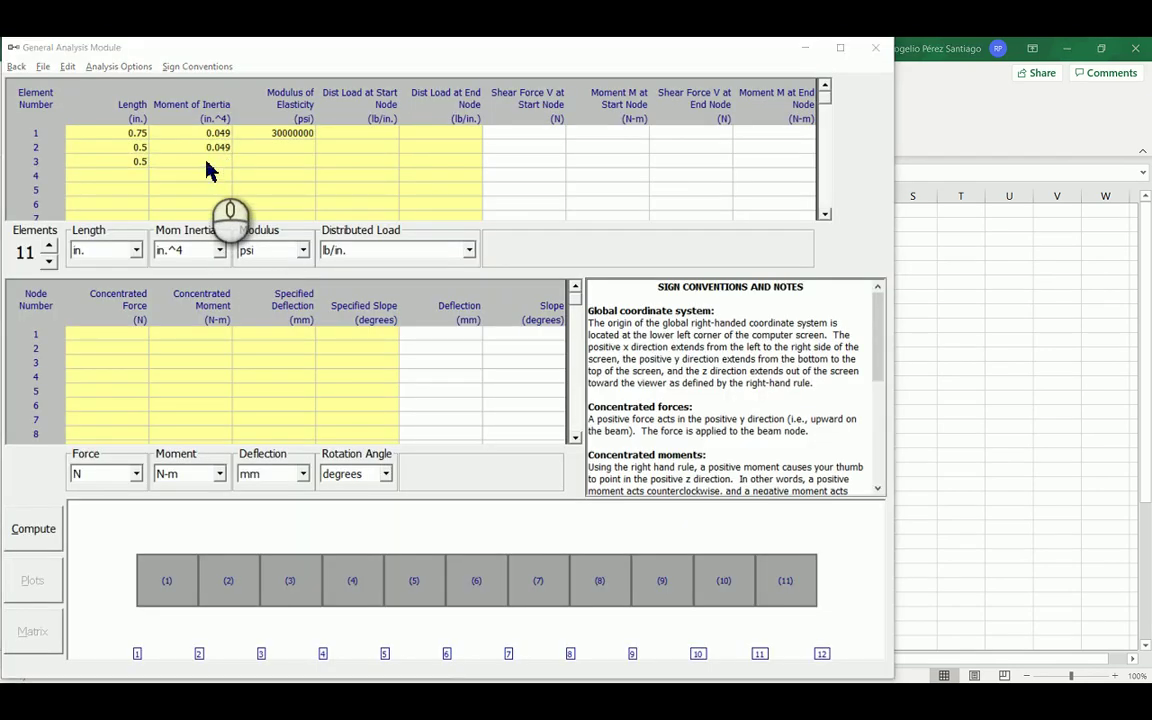
key("alt+Tab")
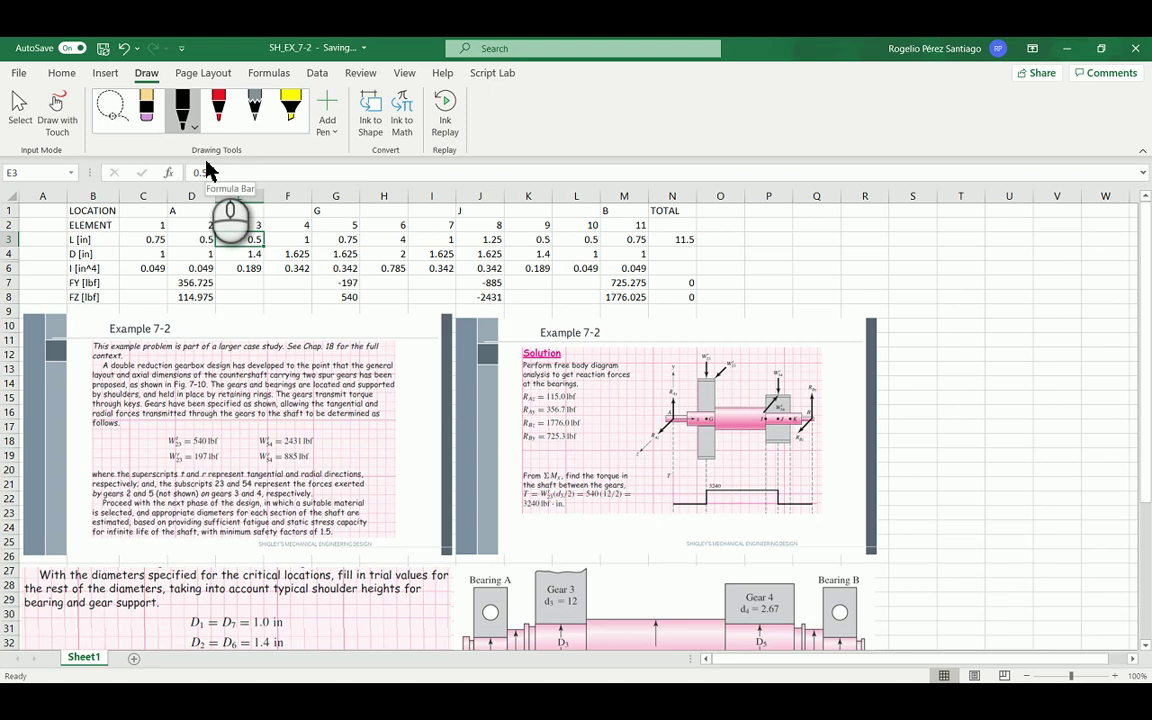
left_click(236, 268)
key("alt+Tab")
type("0")
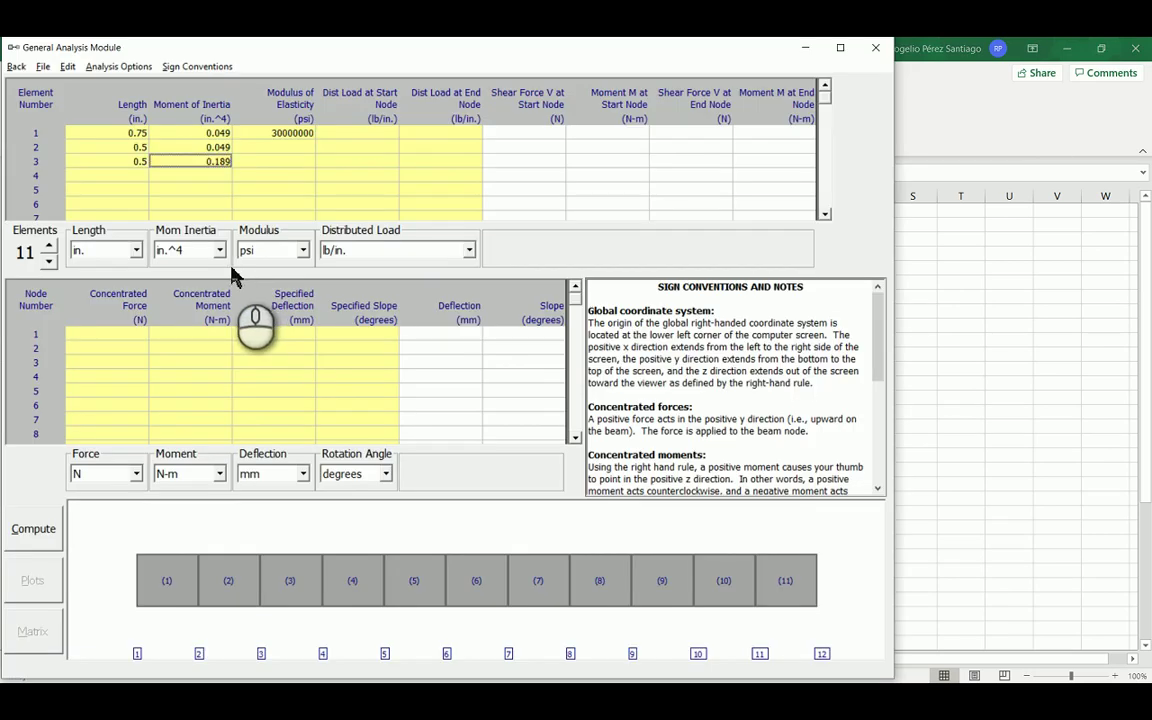
Switch to the Excel sheet and hide the diameter row, D [in], between the length and moment of inertia rows.
key("alt+Tab")
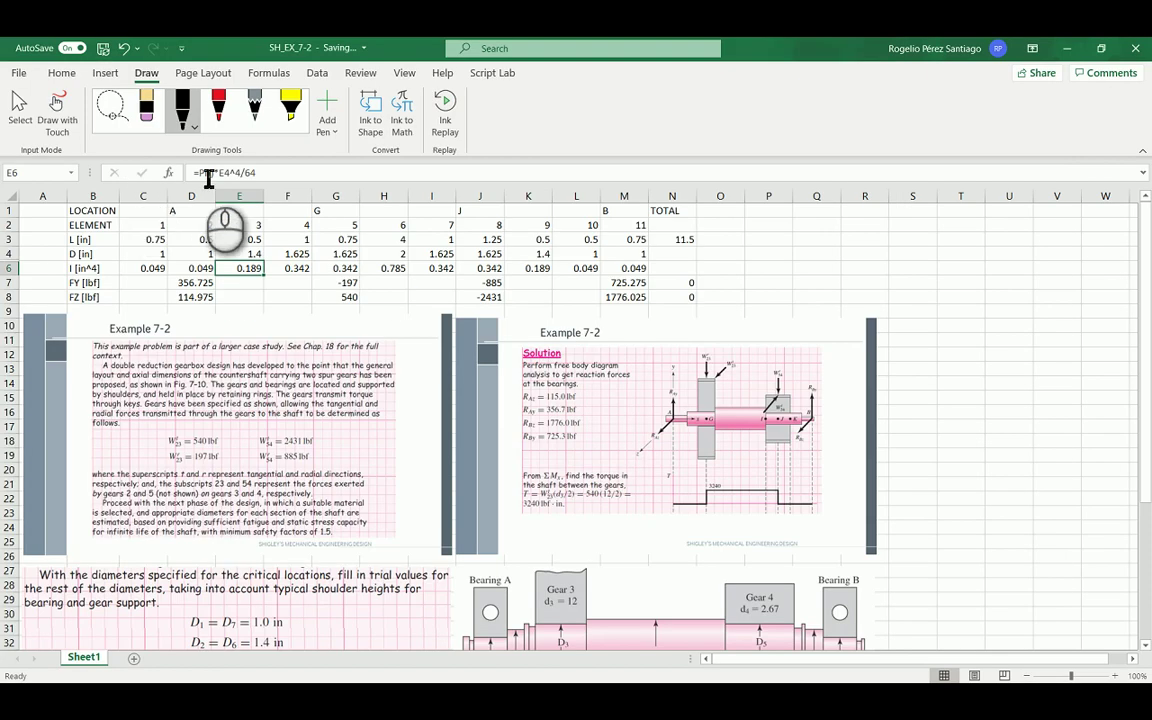
left_click(300, 241)
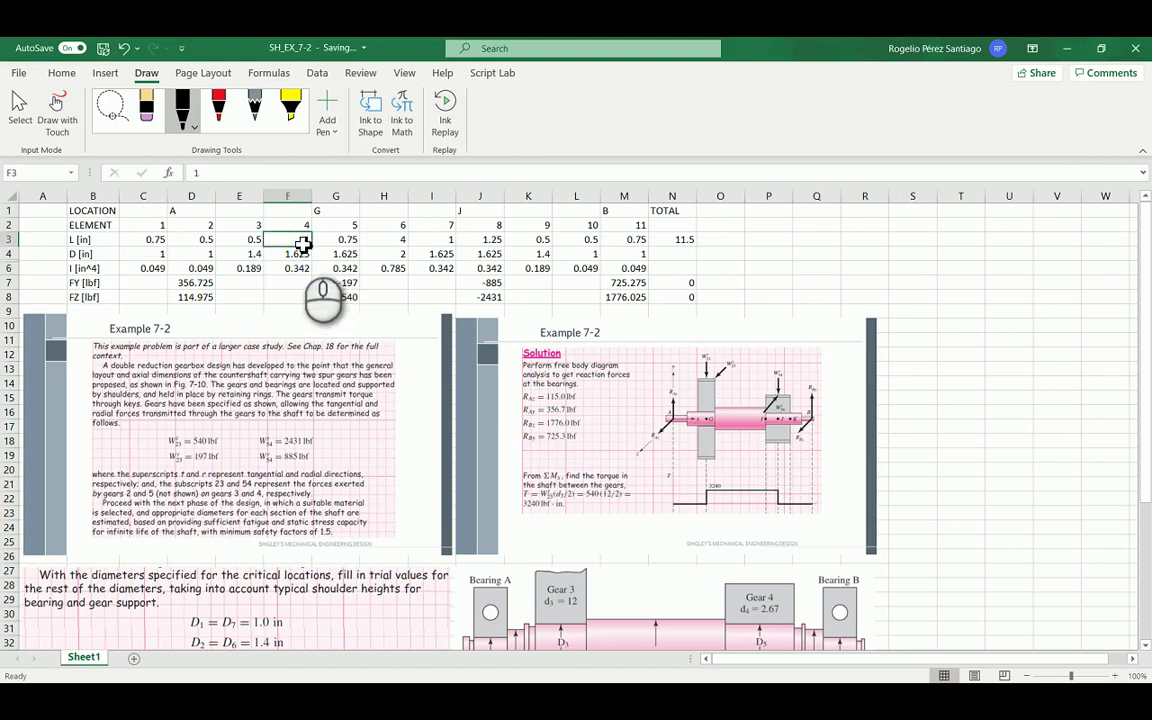
left_click(18, 254)
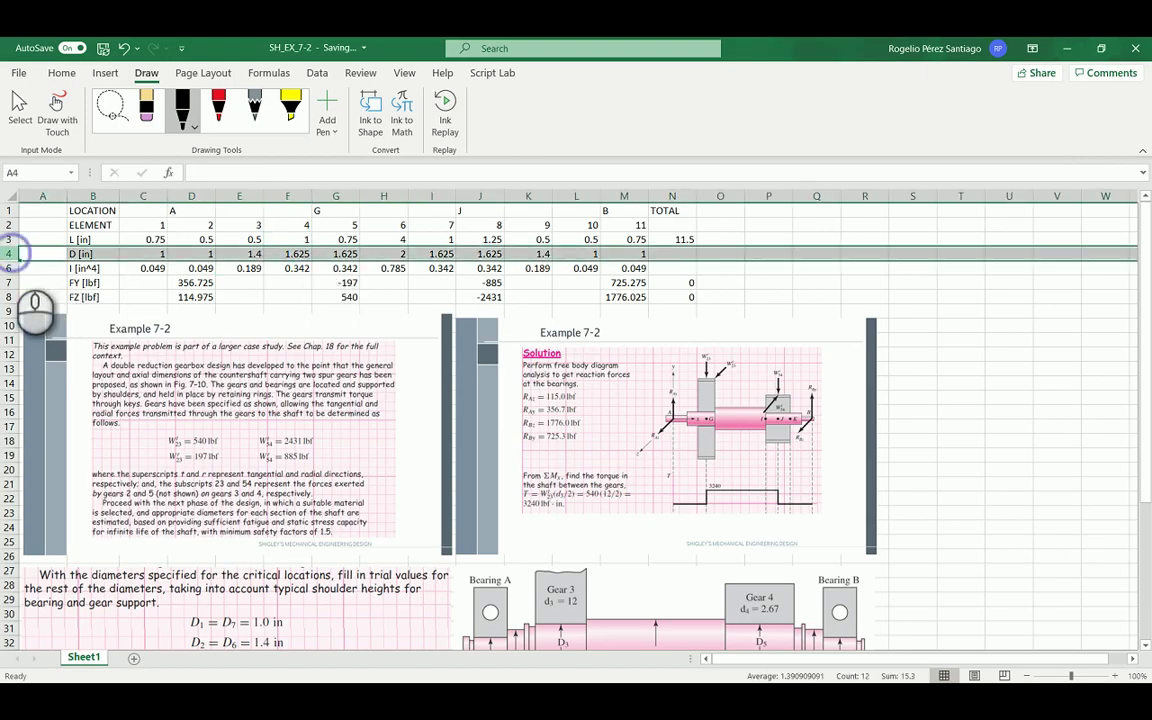
right_click(18, 255)
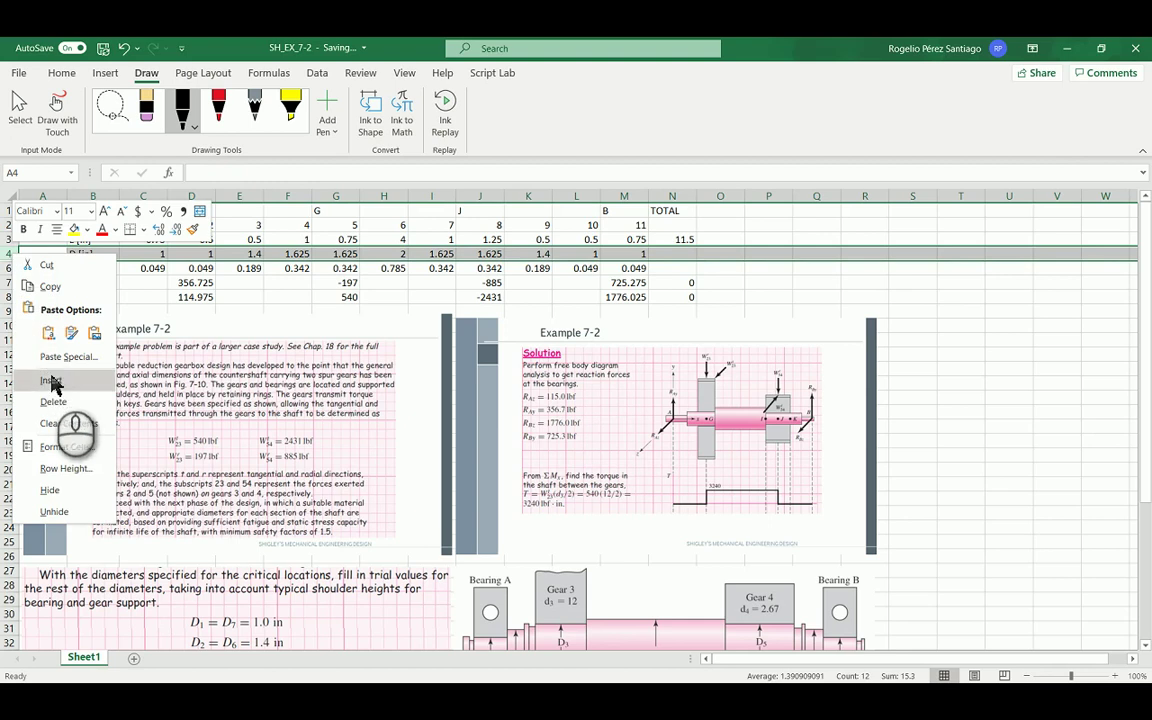
left_click(48, 488)
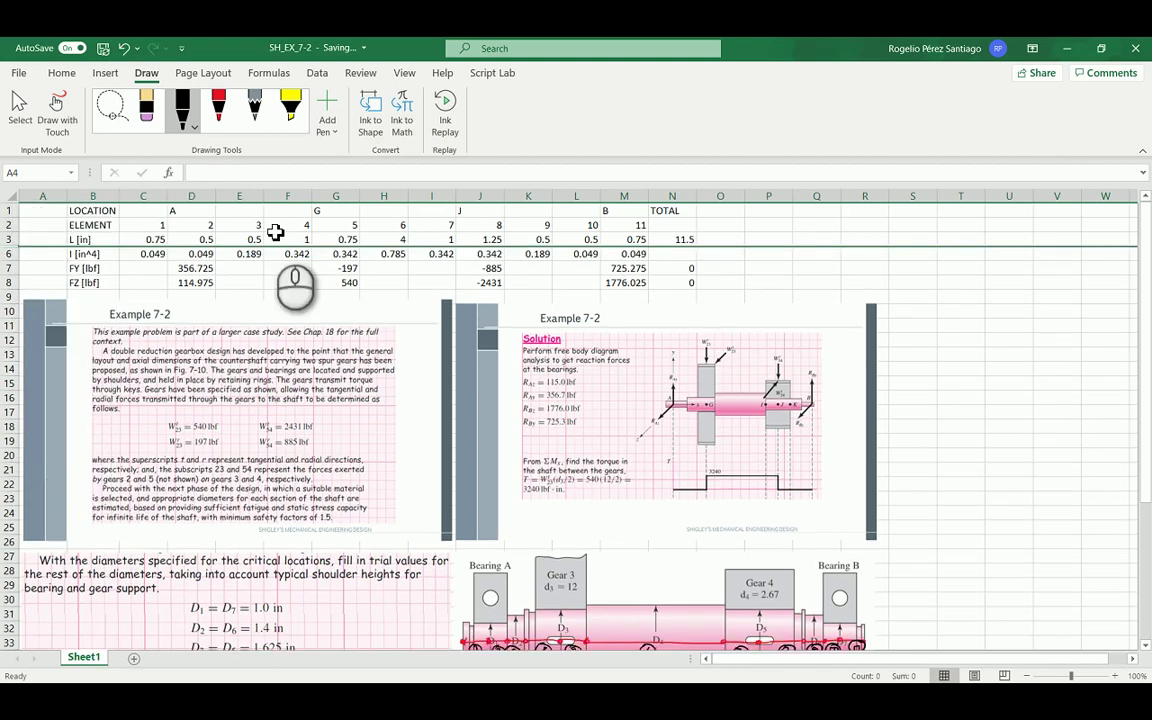
Look up element 4 in the Excel table and fill it in with length 1 in. and moment of inertia 0.342 in.^4.
left_click(276, 240)
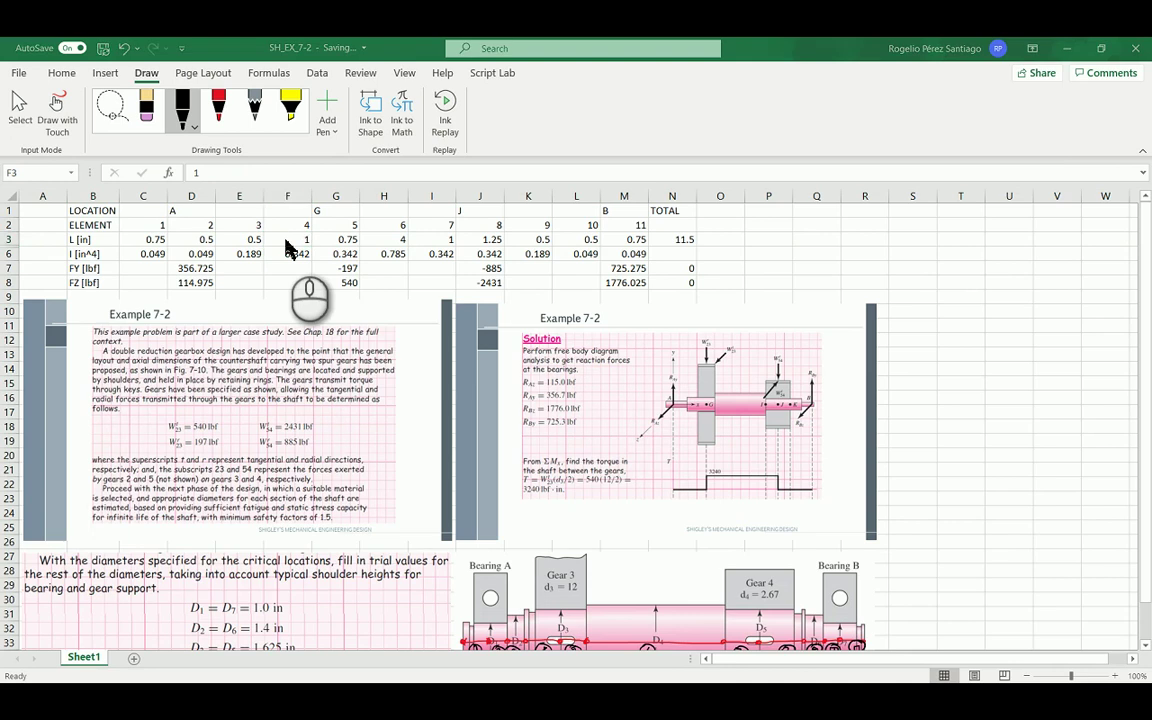
key("alt+Tab")
type("1")
key("Tab")
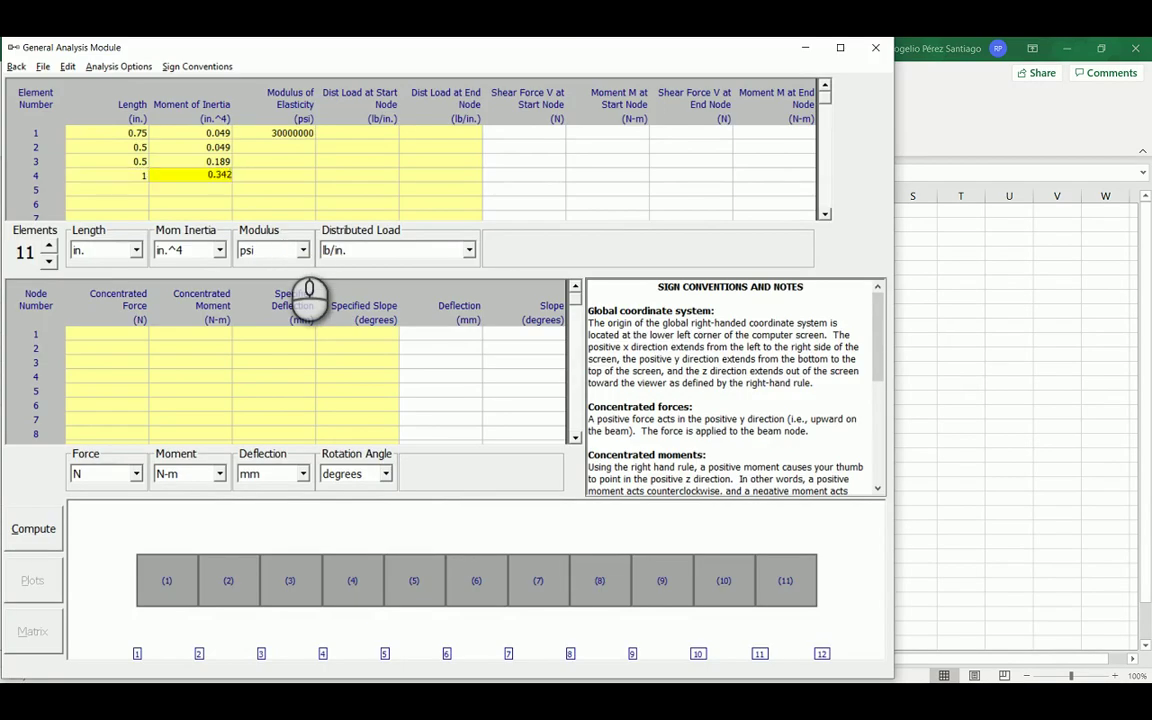
Check element 5 in the Excel sheet and fill in its beam row with length 0.75 in. and moment of inertia 0.345 in.^4.
key("alt+Tab")
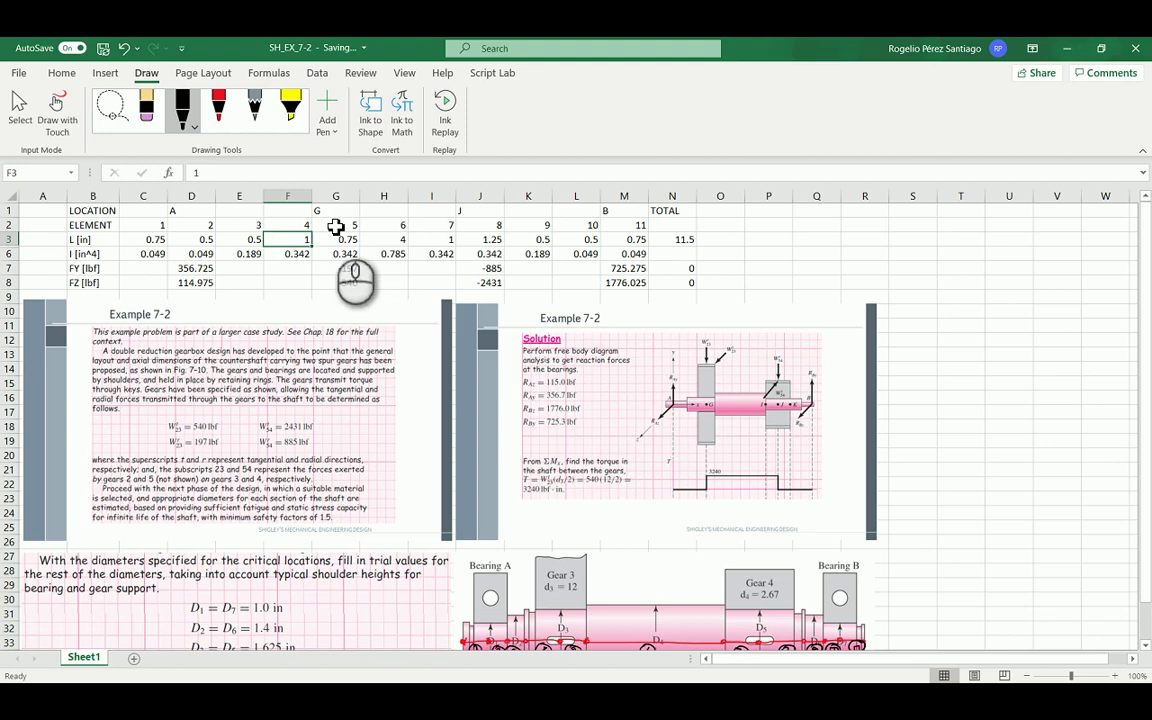
left_click(347, 241)
key("alt+Tab")
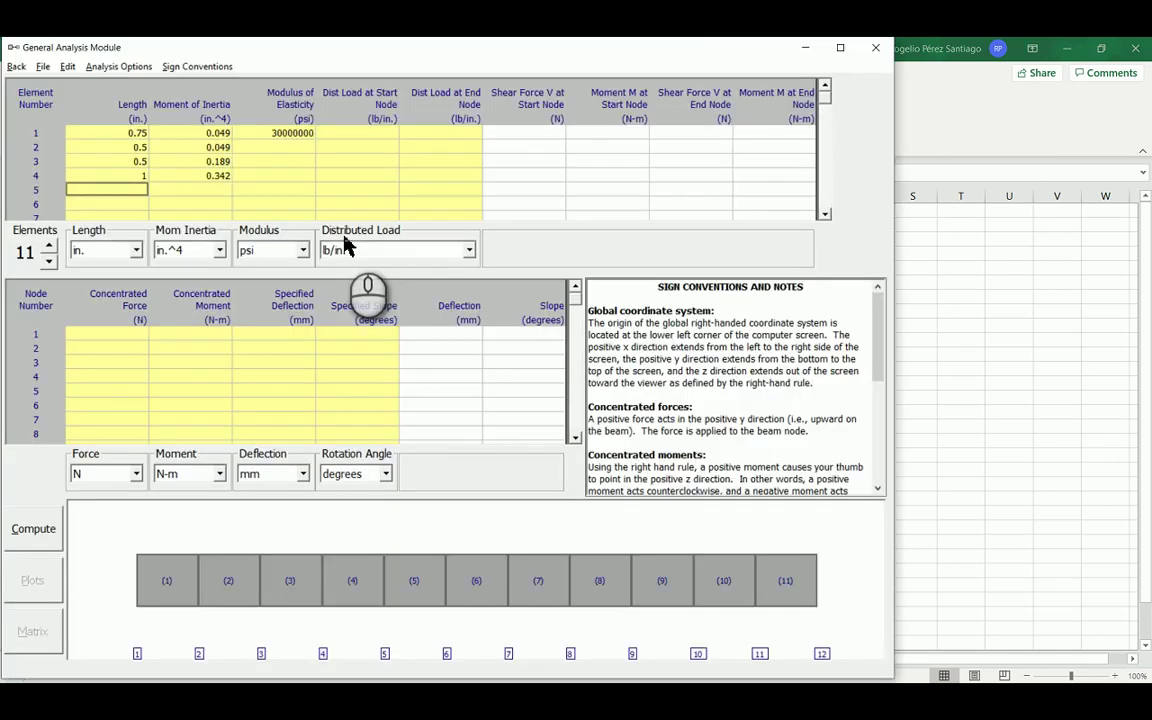
key("alt+Tab")
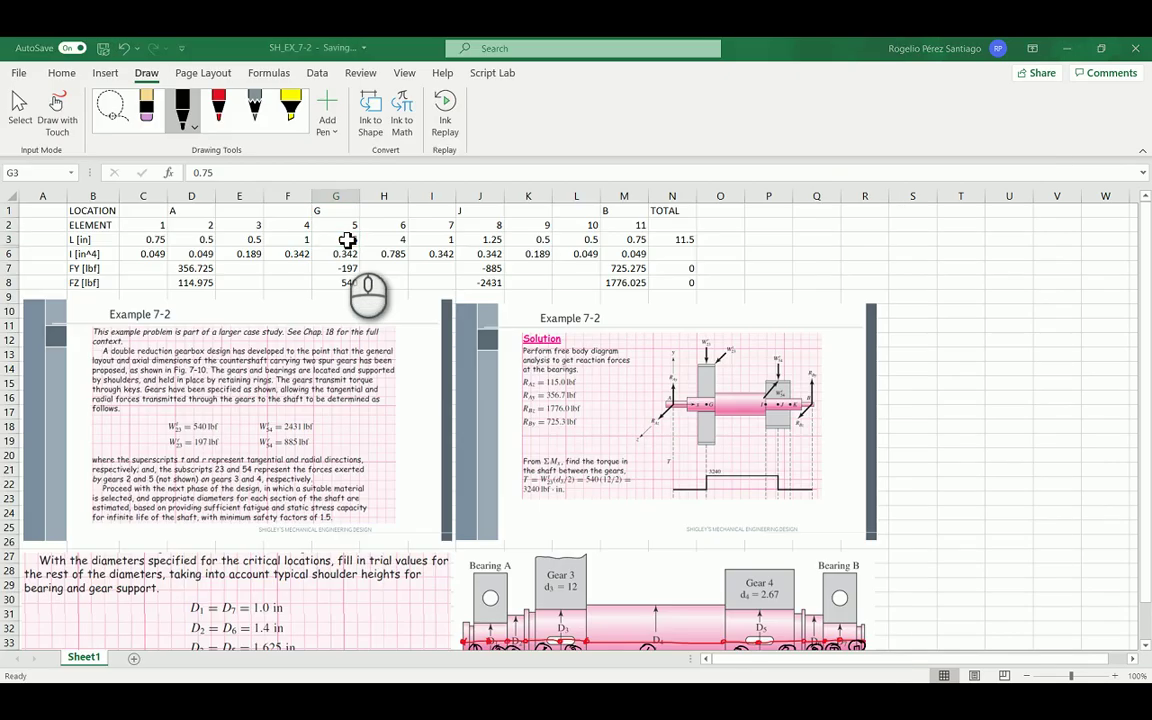
key("alt+Tab")
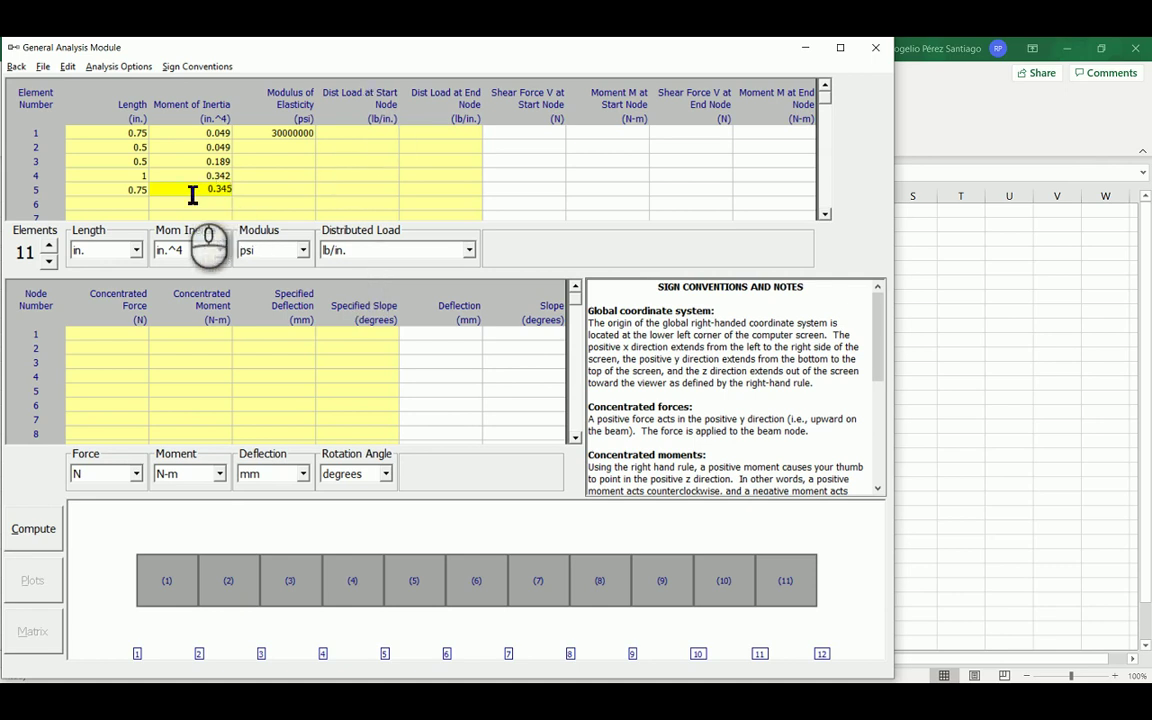
Fill in element 6 from the Excel table with length 4 in. and moment of inertia 0.785 in.^4.
left_click(143, 205)
key("alt+Tab")
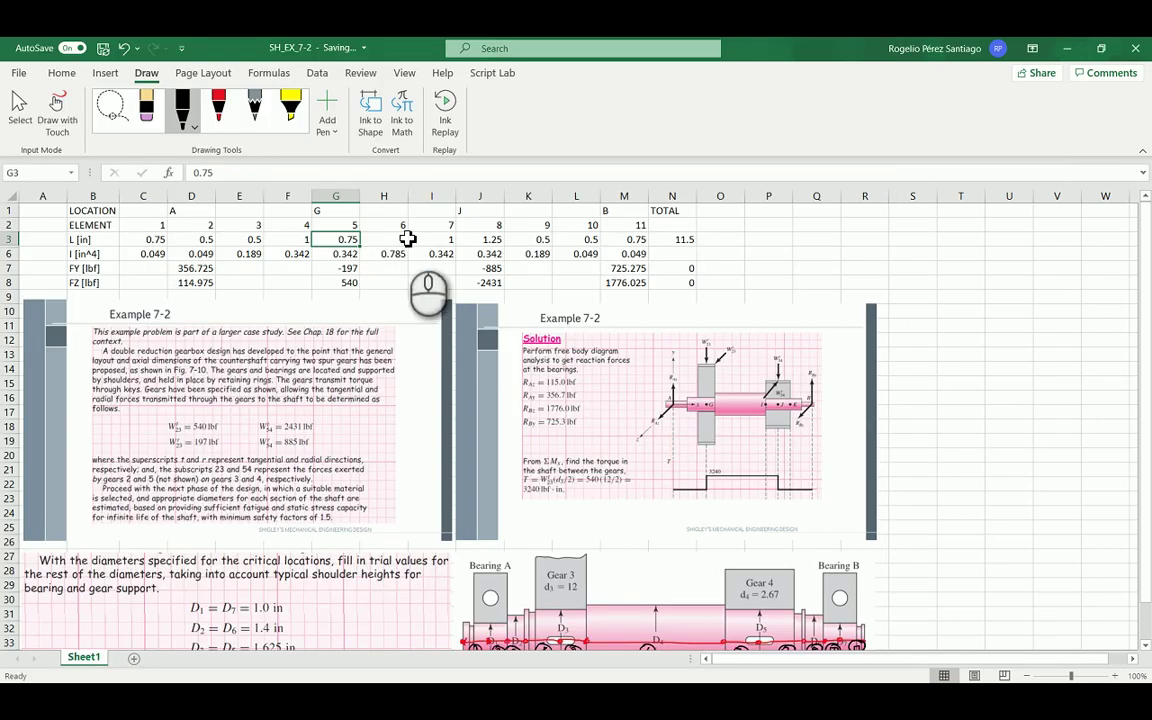
key("alt+Tab")
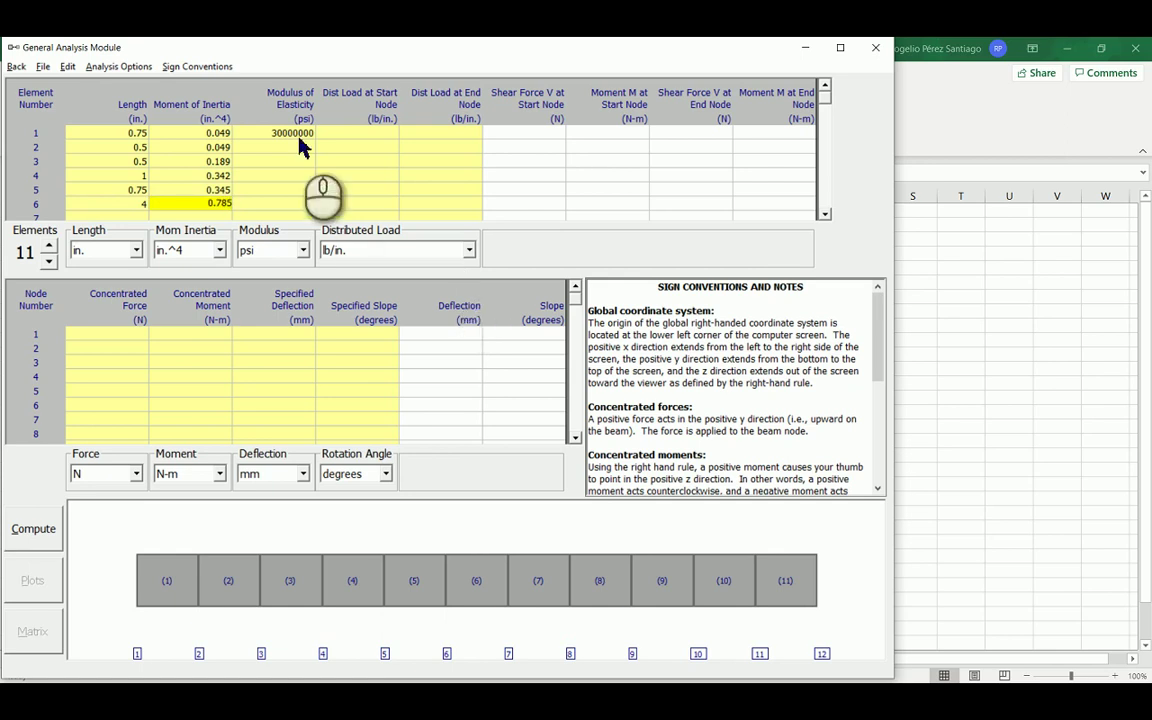
left_click(303, 175)
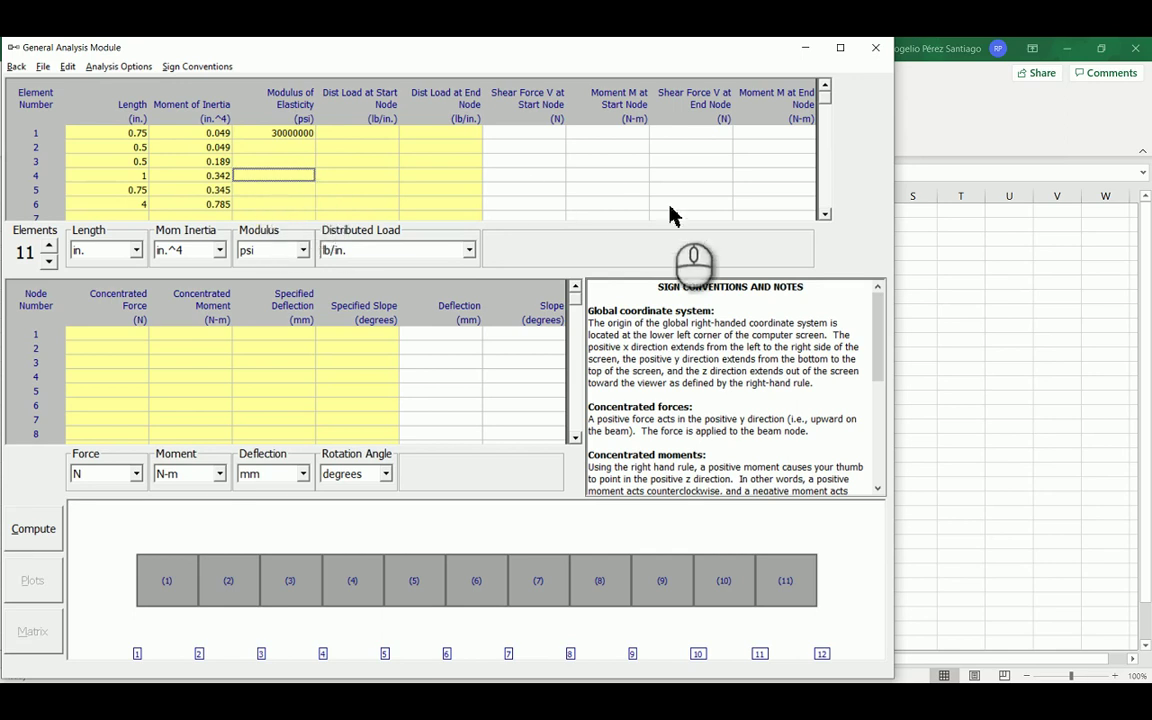
Fill in element 7 from the Excel table with length 1 in. and moment of inertia 0.342 in.^4.
left_click(825, 213)
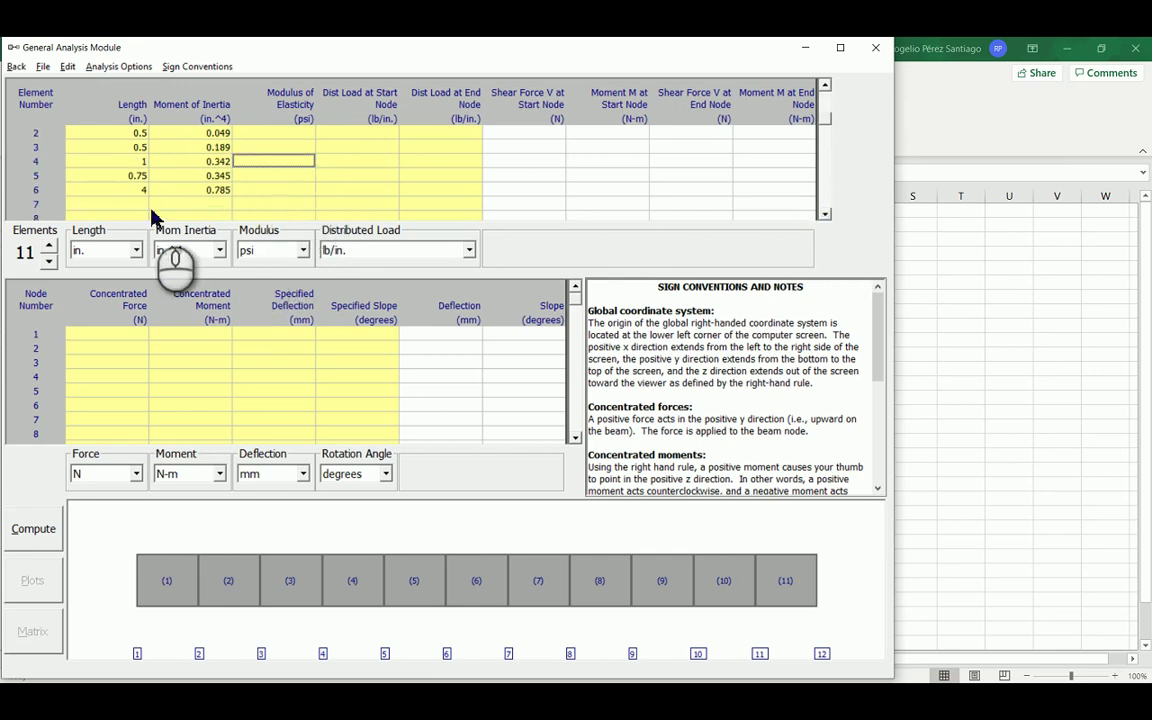
left_click(140, 203)
key("alt+Tab")
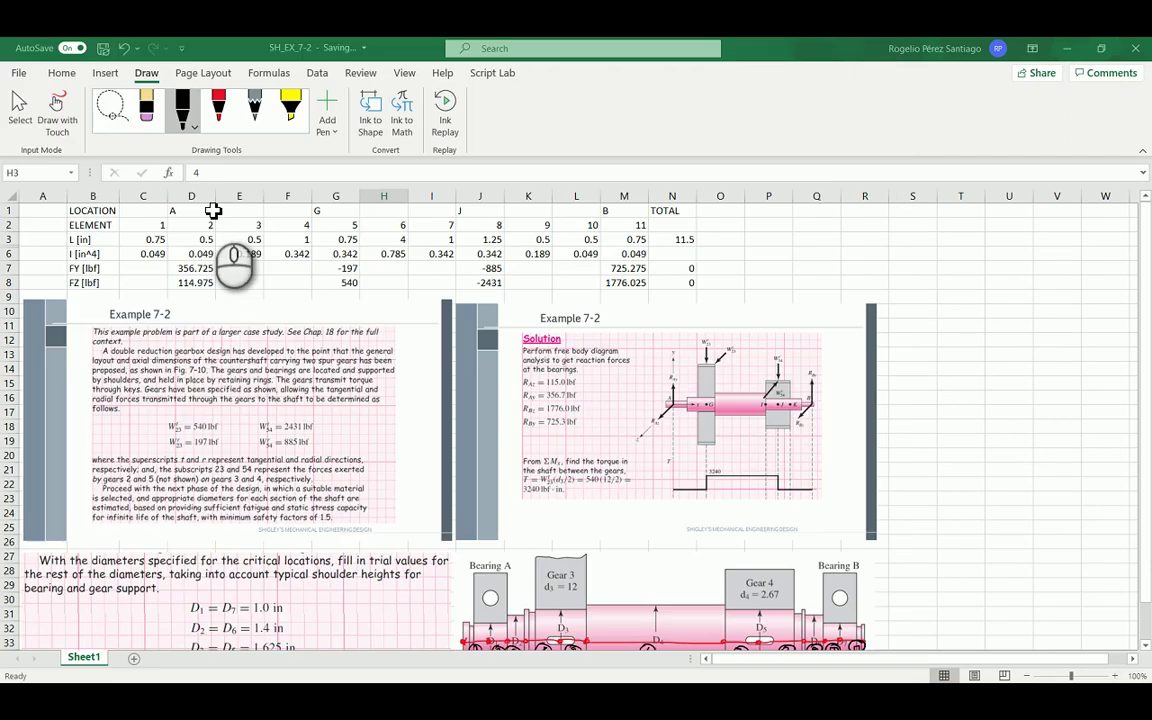
left_click(443, 239)
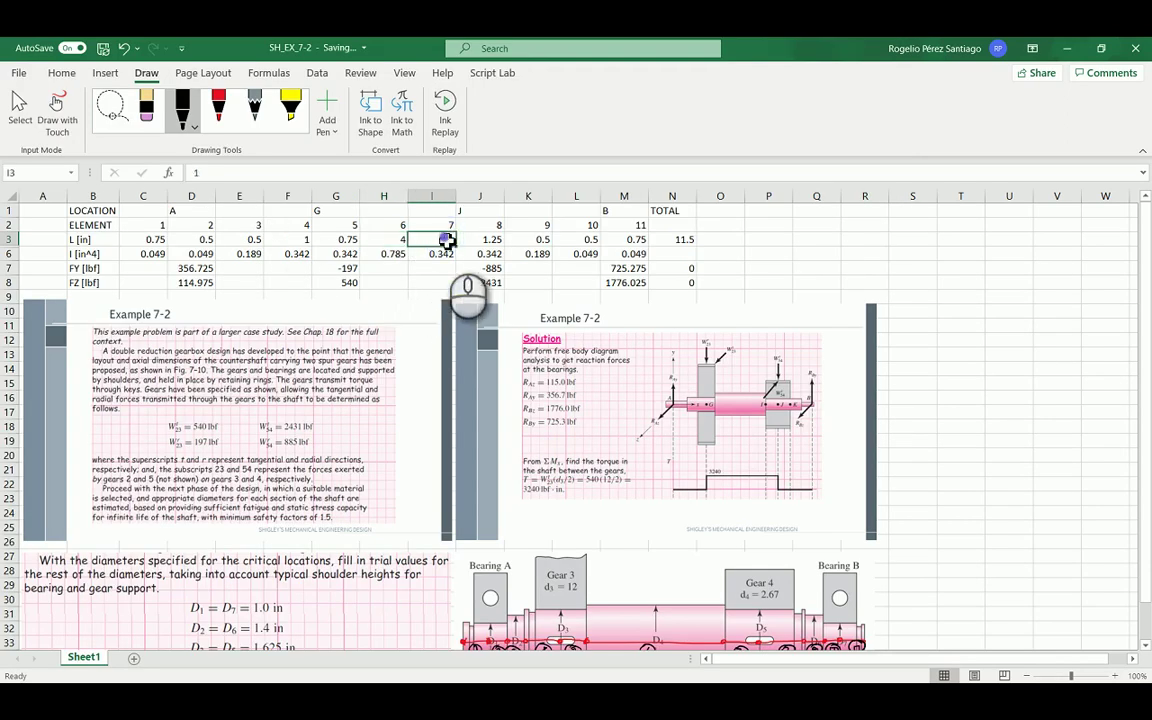
key("alt+Tab")
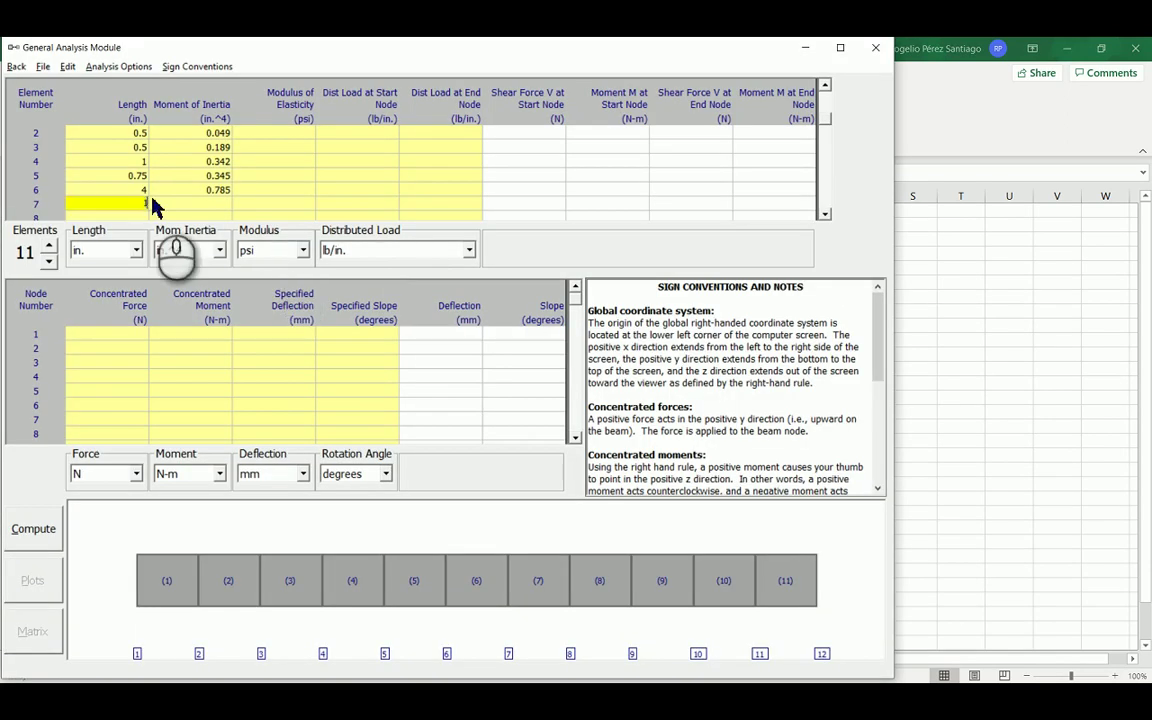
key("Tab")
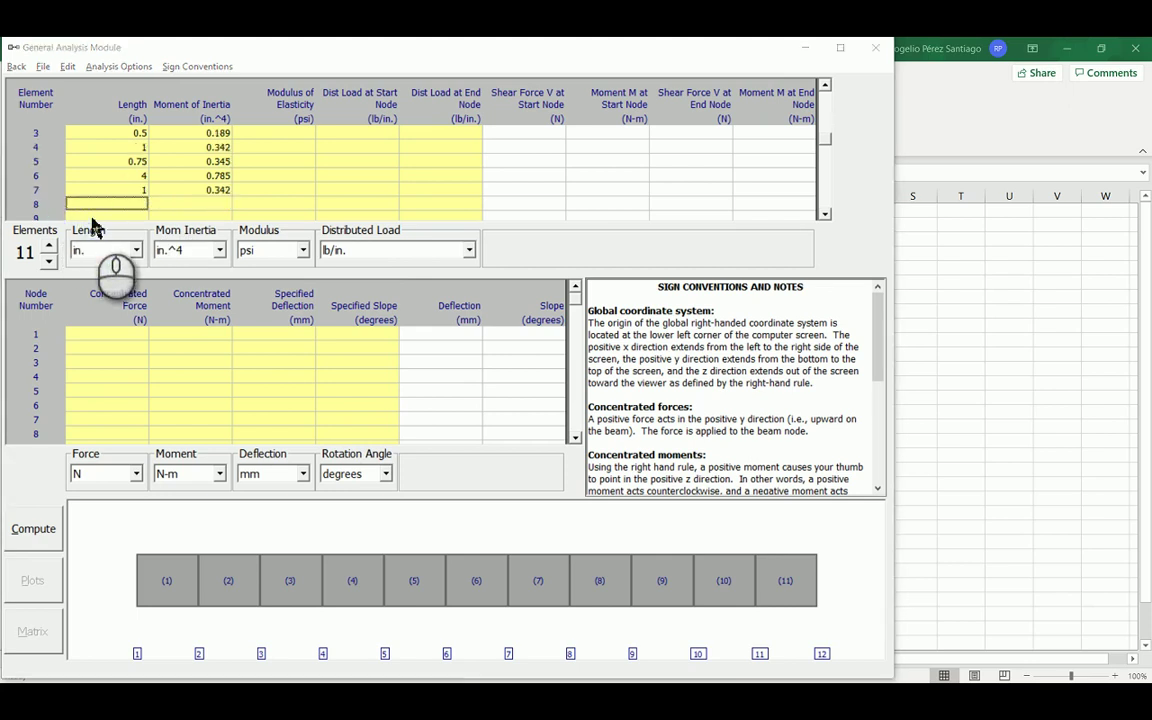
Fill in element 8 from the Excel table with length 1.25 in. and moment of inertia 0.342 in.^4.
key("alt+Tab")
left_click(500, 239)
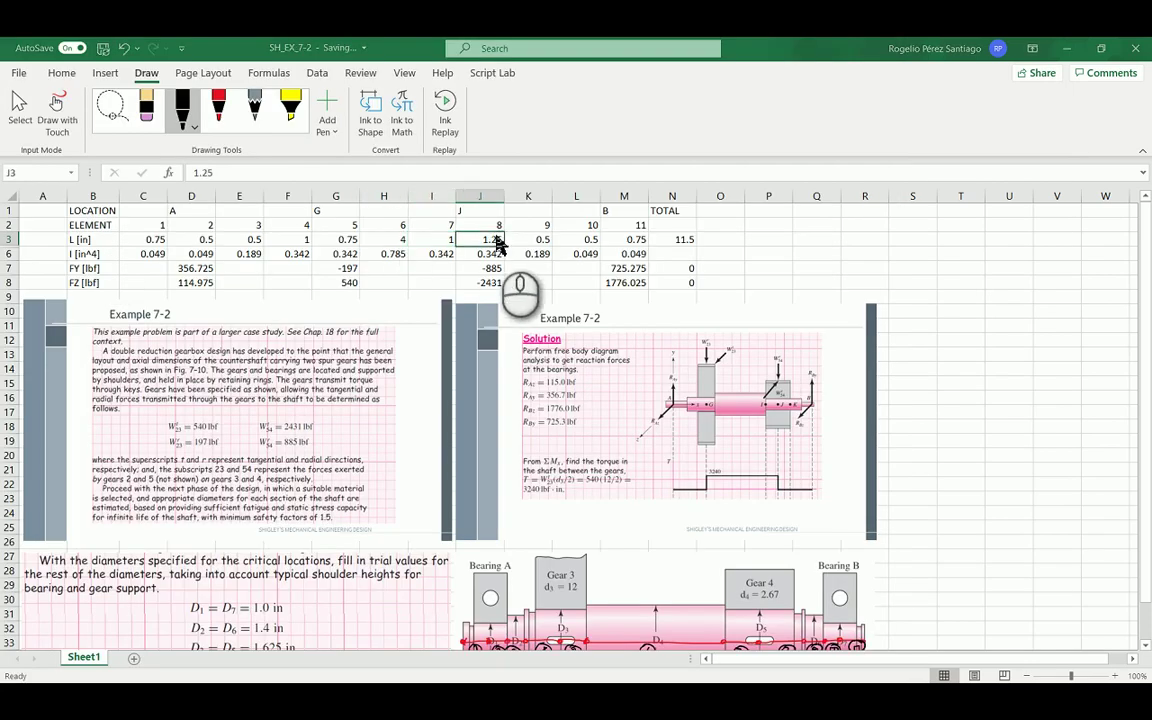
key("alt+Tab")
type("1")
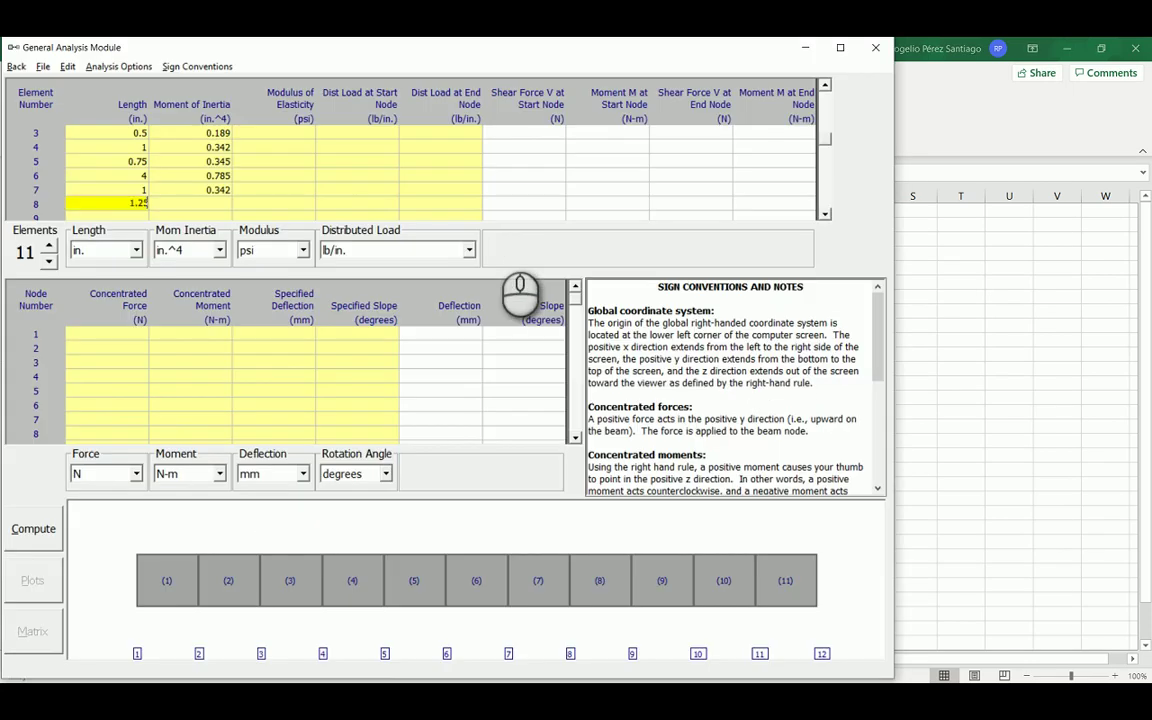
key("Return")
key("alt+Tab")
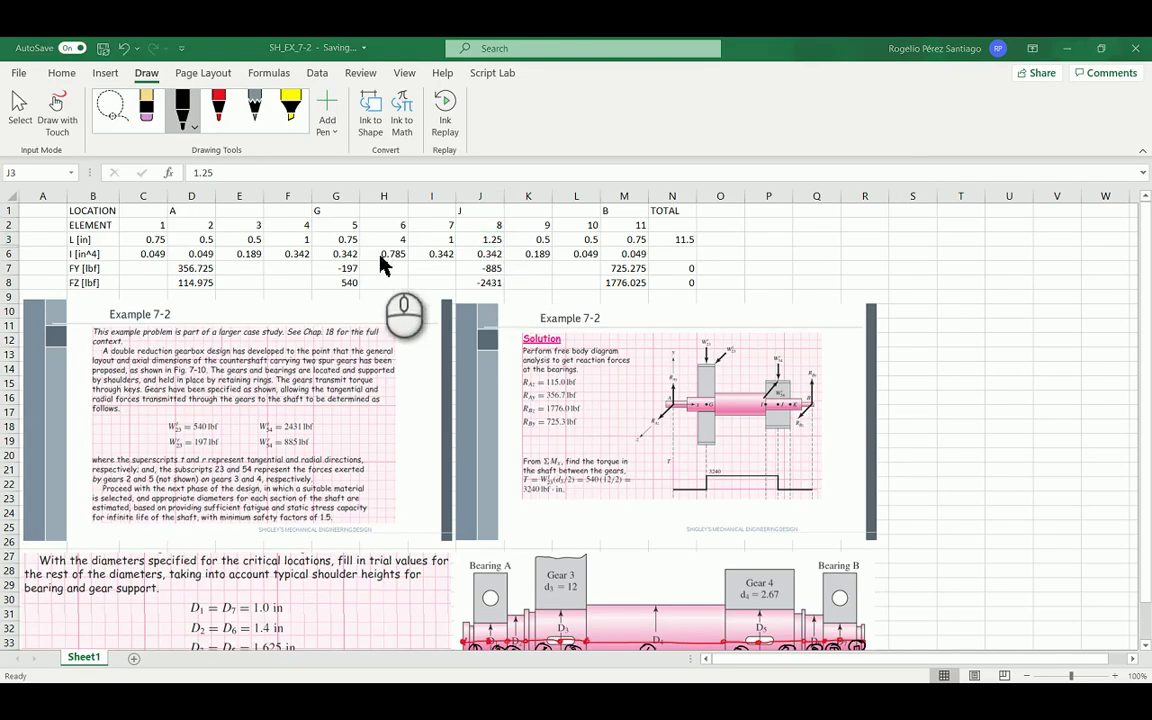
key("alt+Tab")
type("0")
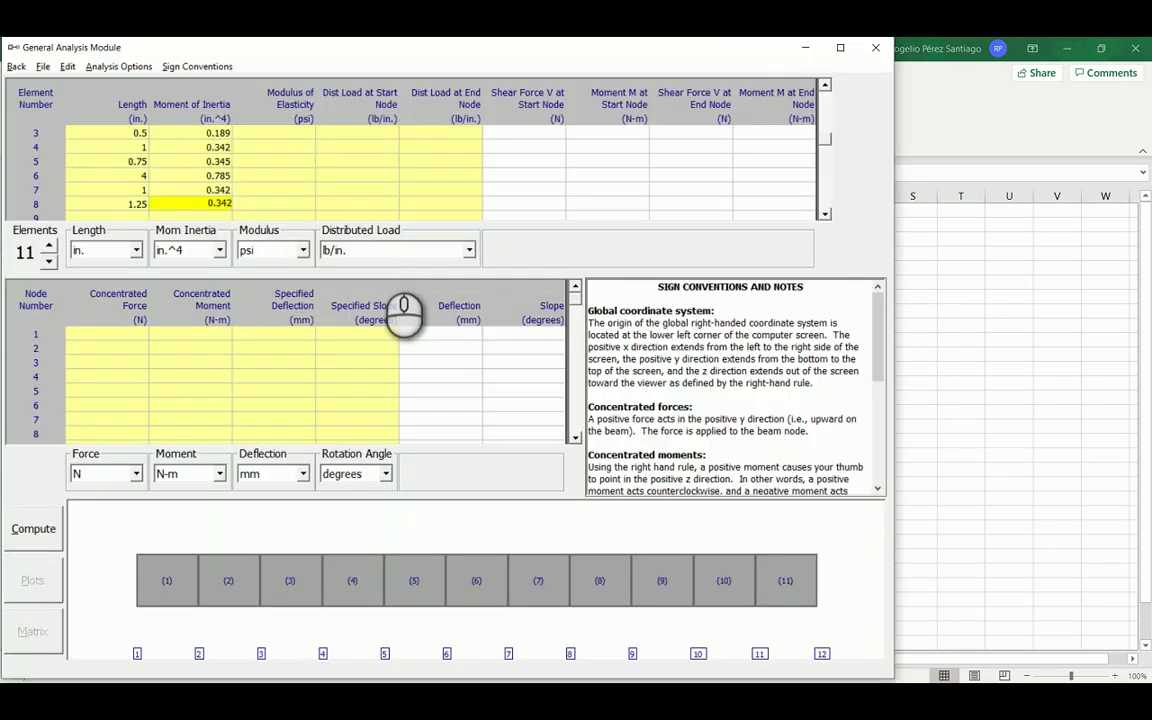
key("Return")
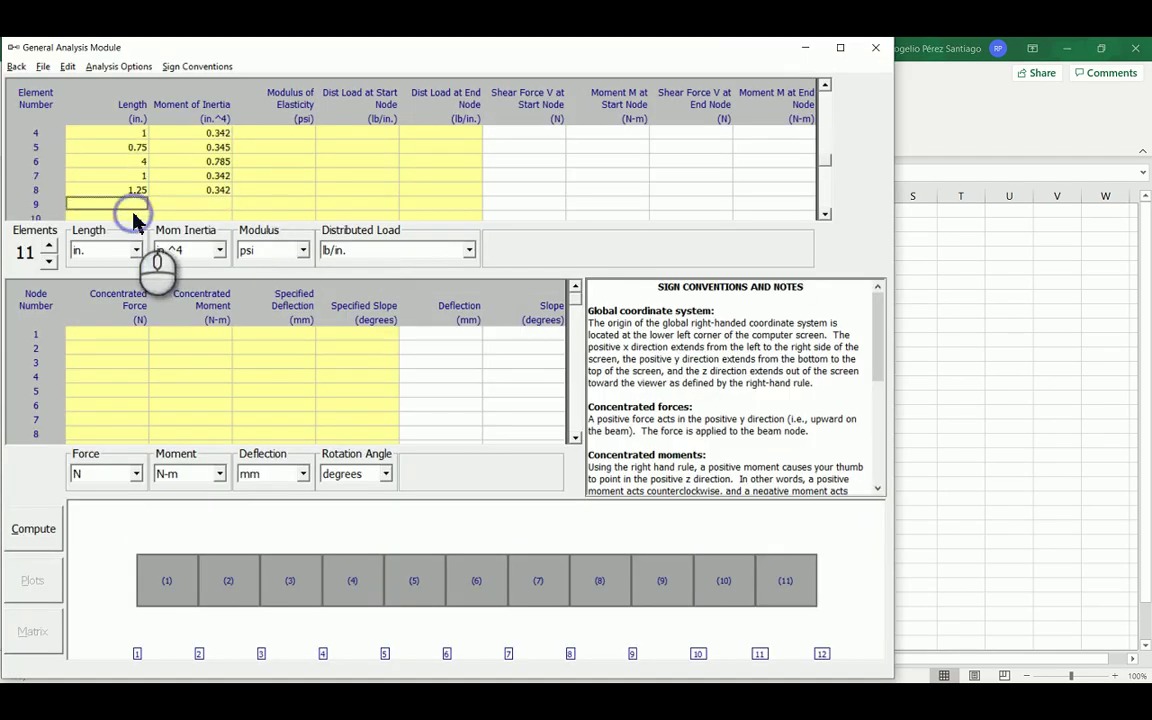
Fill in element 9 from the Excel table with length 0.5 in. and moment of inertia 0.189 in.^4.
key("alt+Tab")
left_click(528, 239)
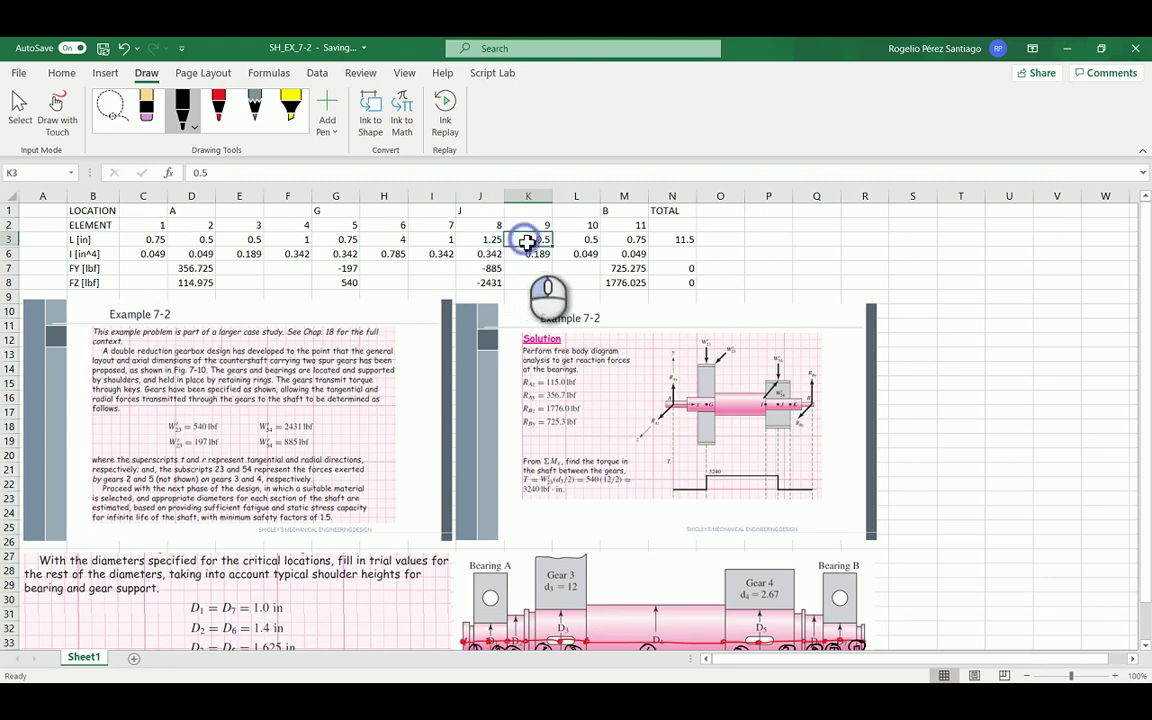
key("alt+Tab")
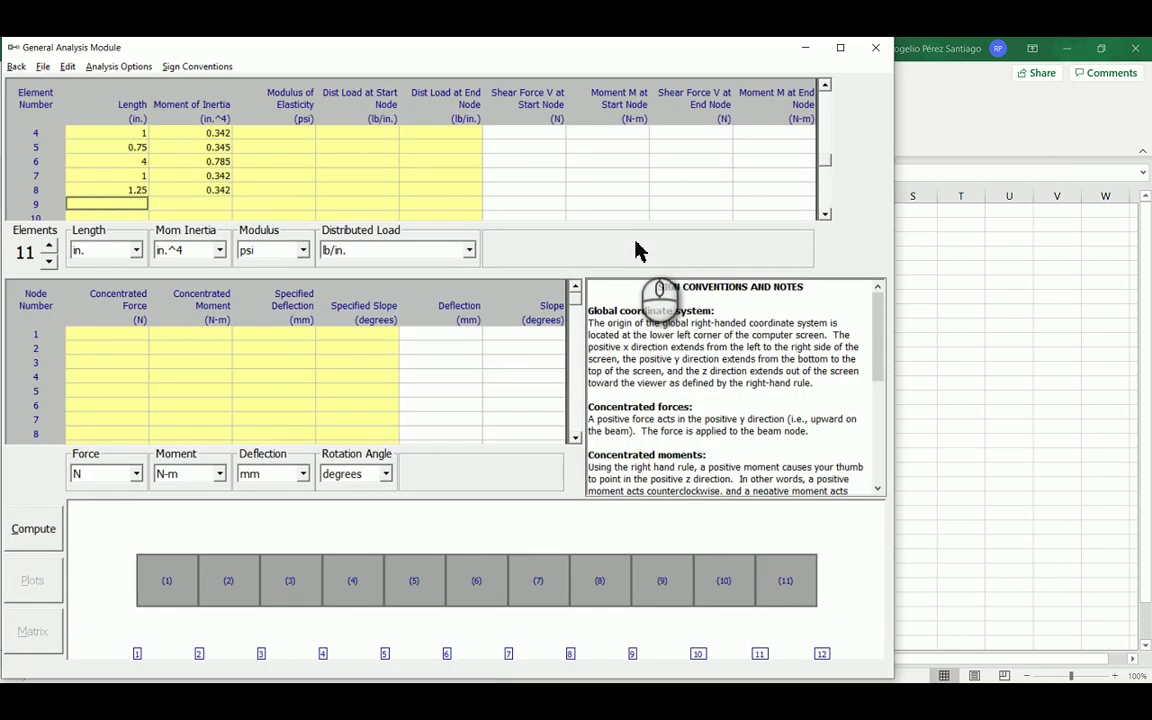
type("0.5")
key("Return")
key("alt+Tab")
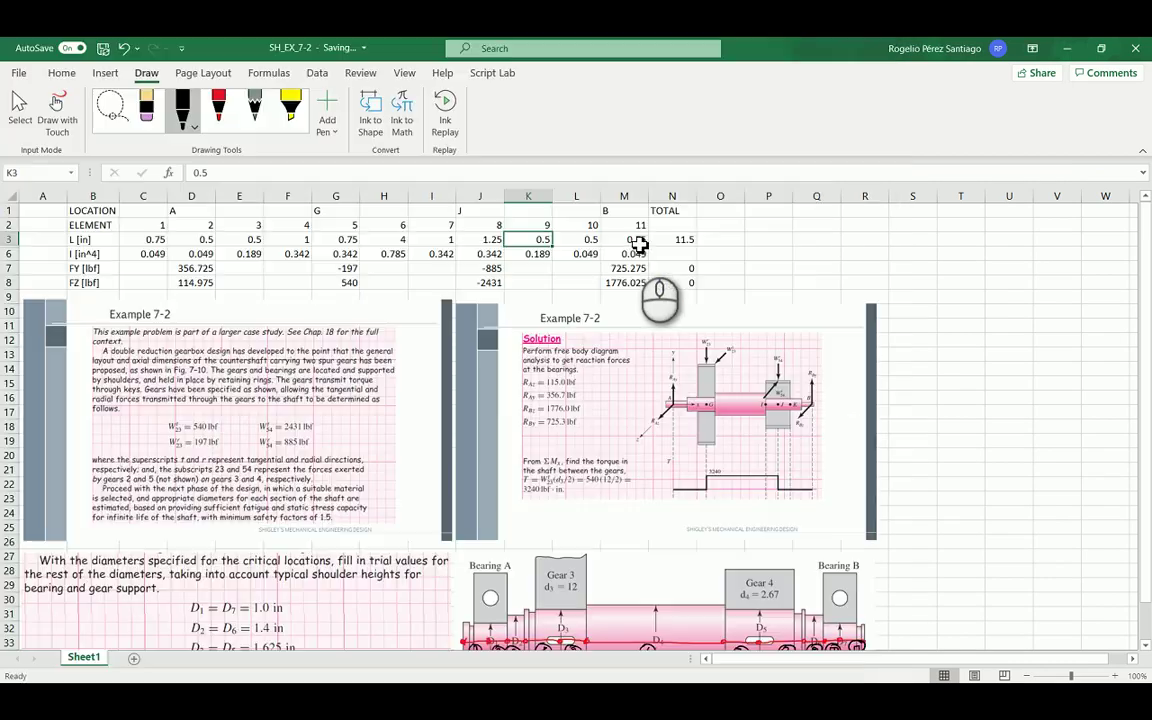
key("alt+Tab")
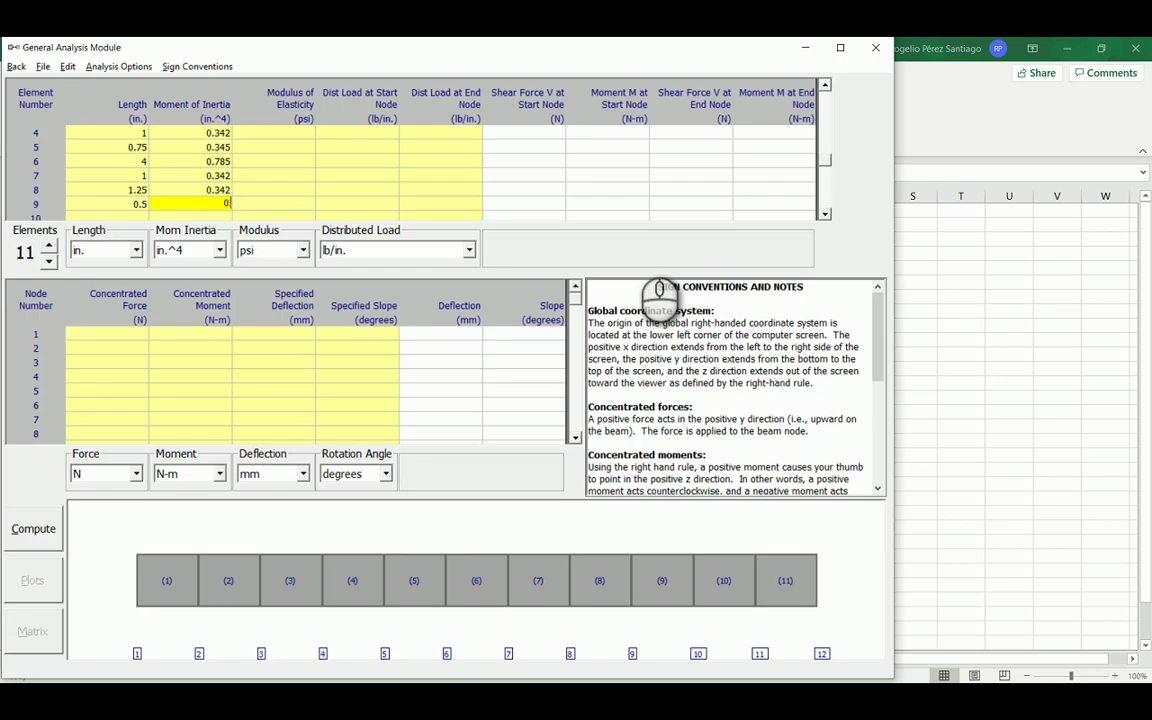
key("Return")
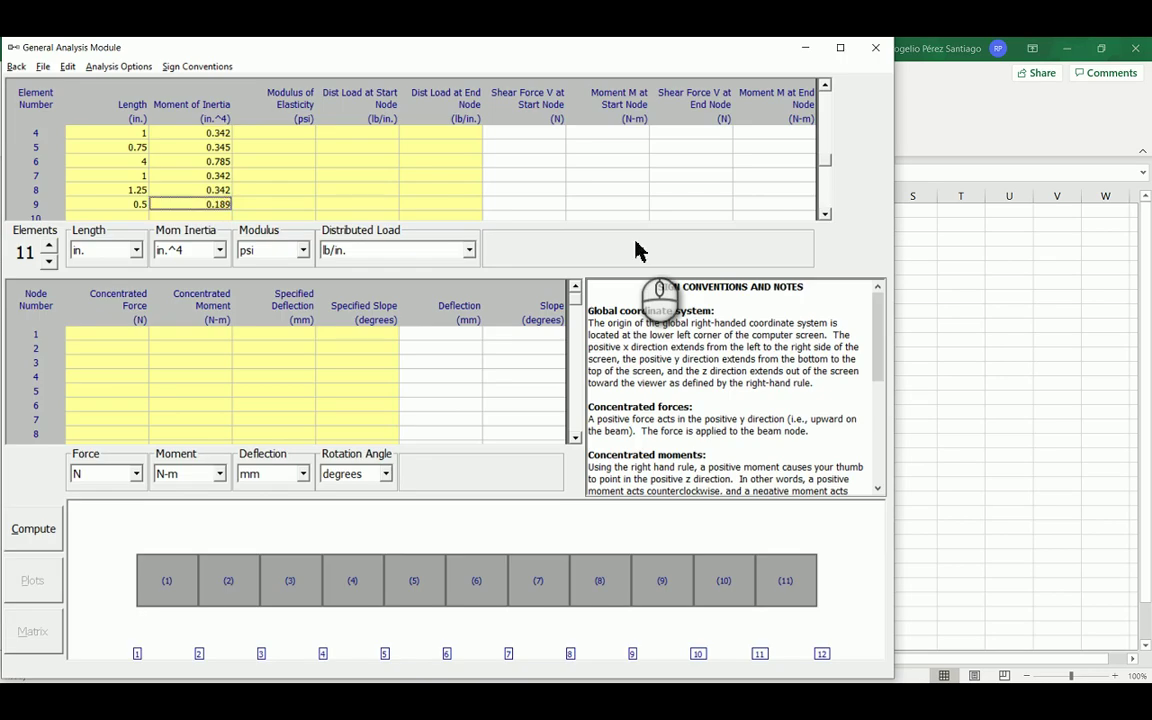
Fill in element 10 from the Excel table with length 0.5 in. and moment of inertia 0.049 in.^4.
scroll(108, 205, "down", 1)
key("alt+Tab")
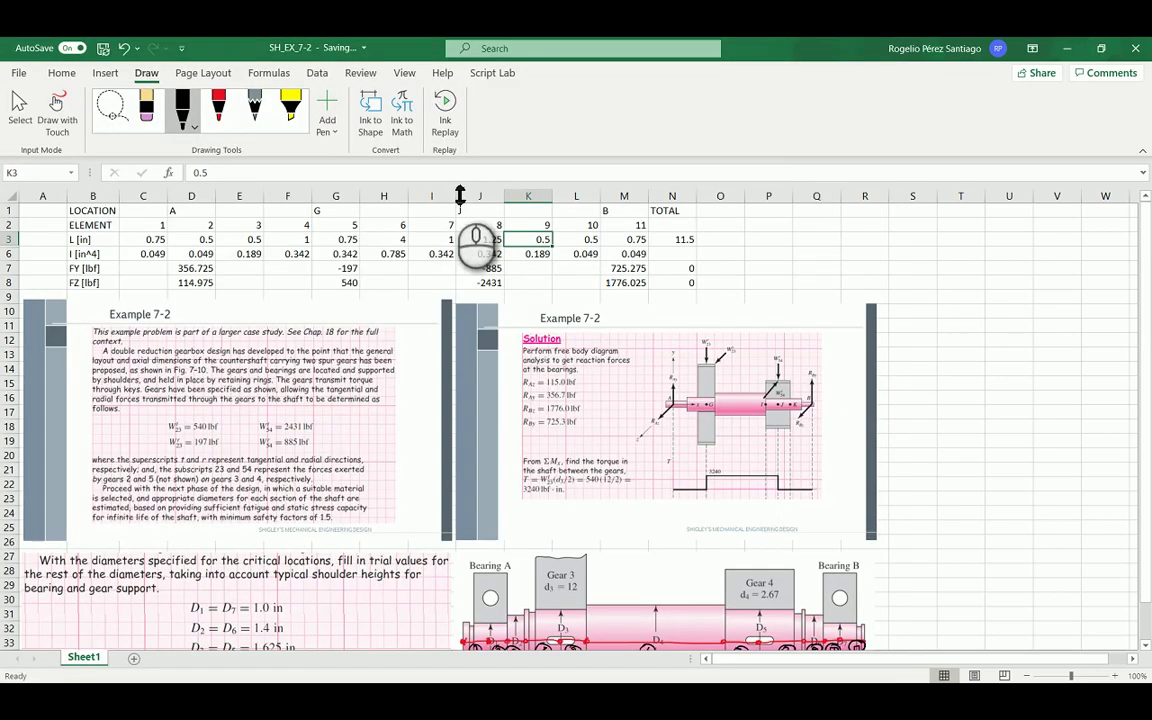
key("alt+Tab")
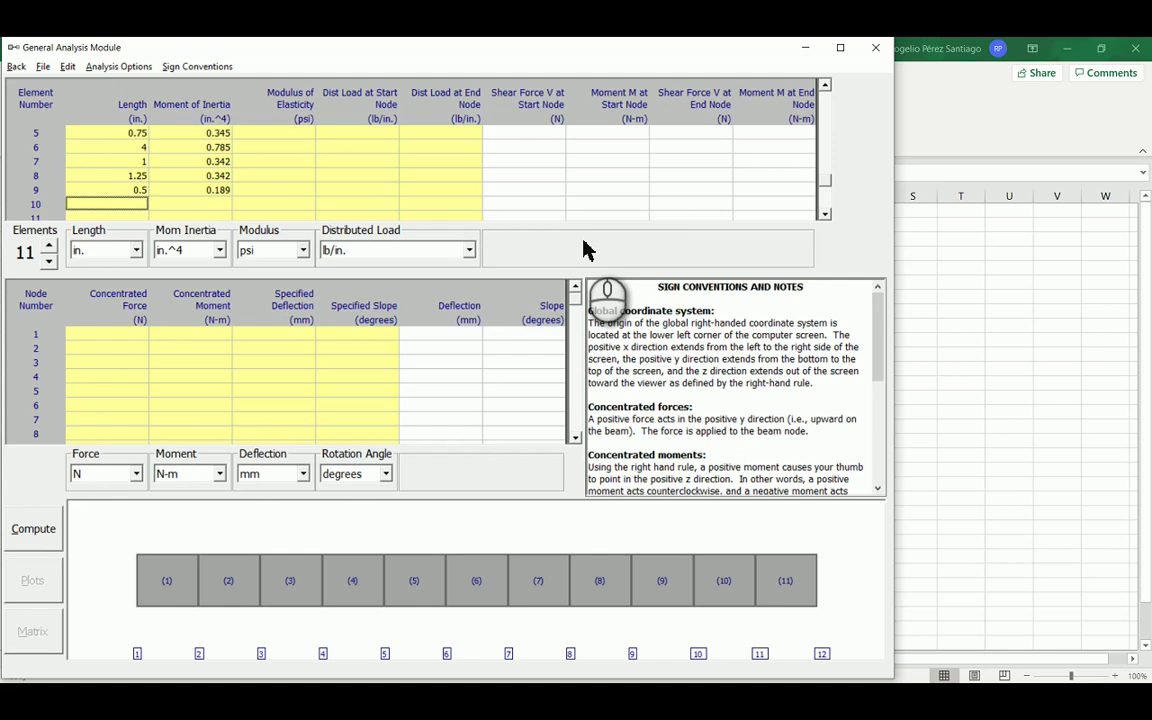
key("alt+Tab")
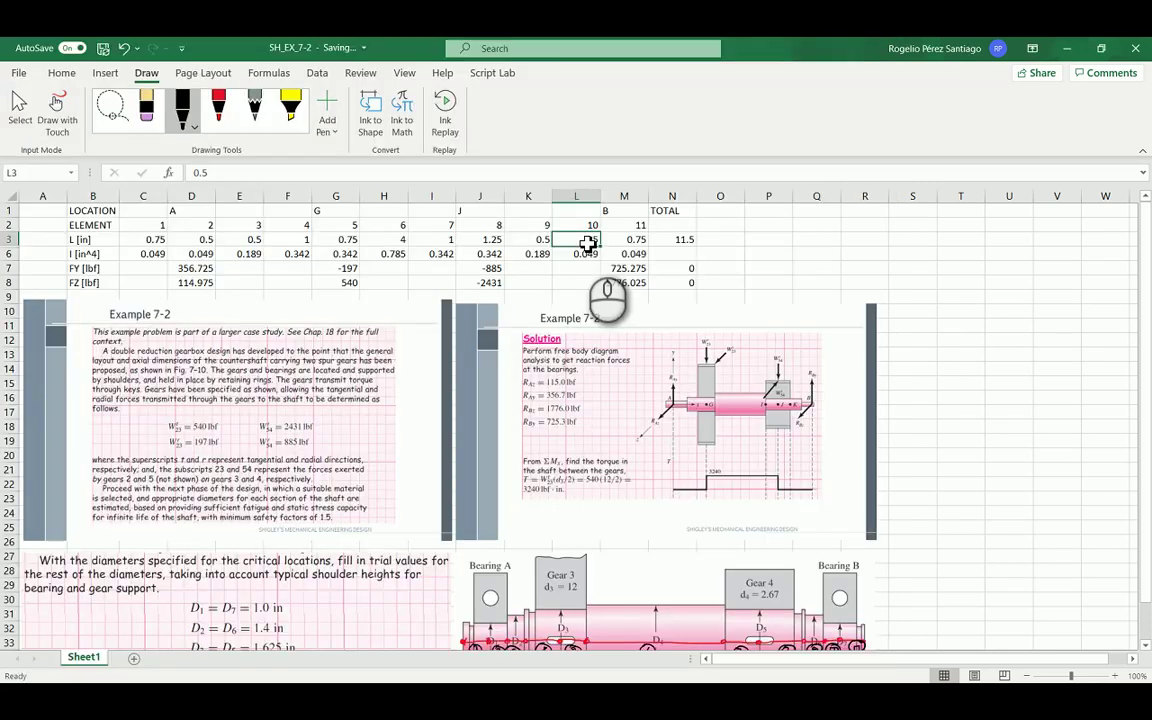
key("alt+Tab")
type("0.0")
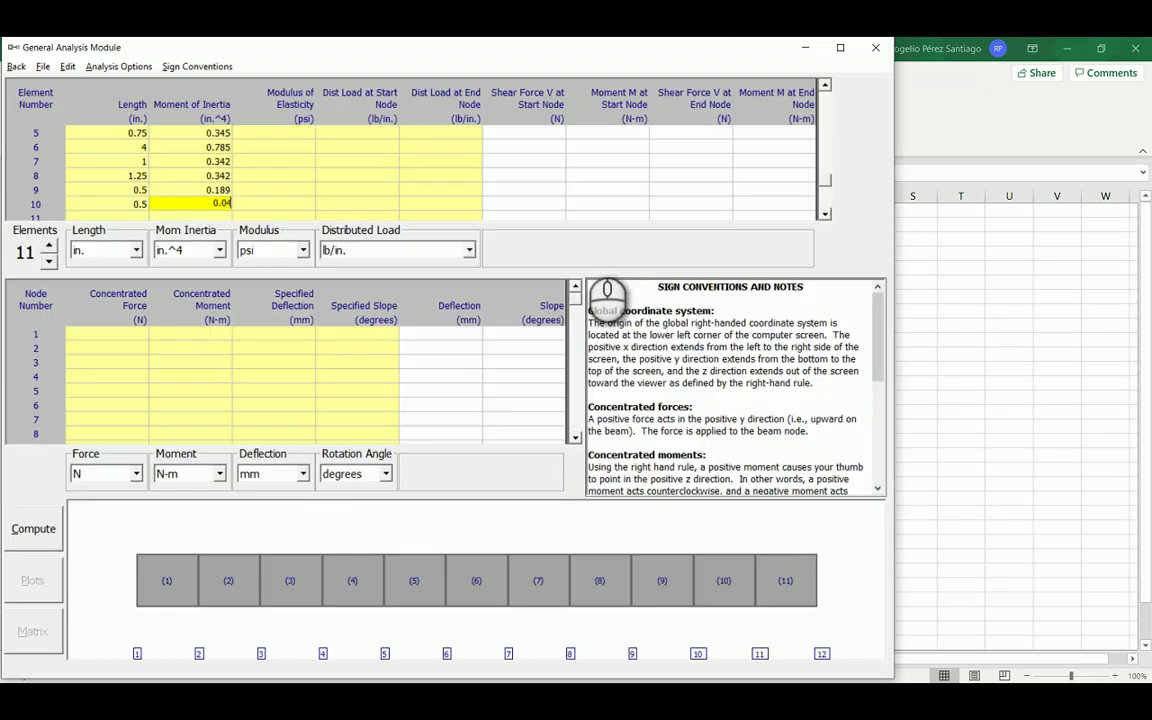
type("49")
key("Return")
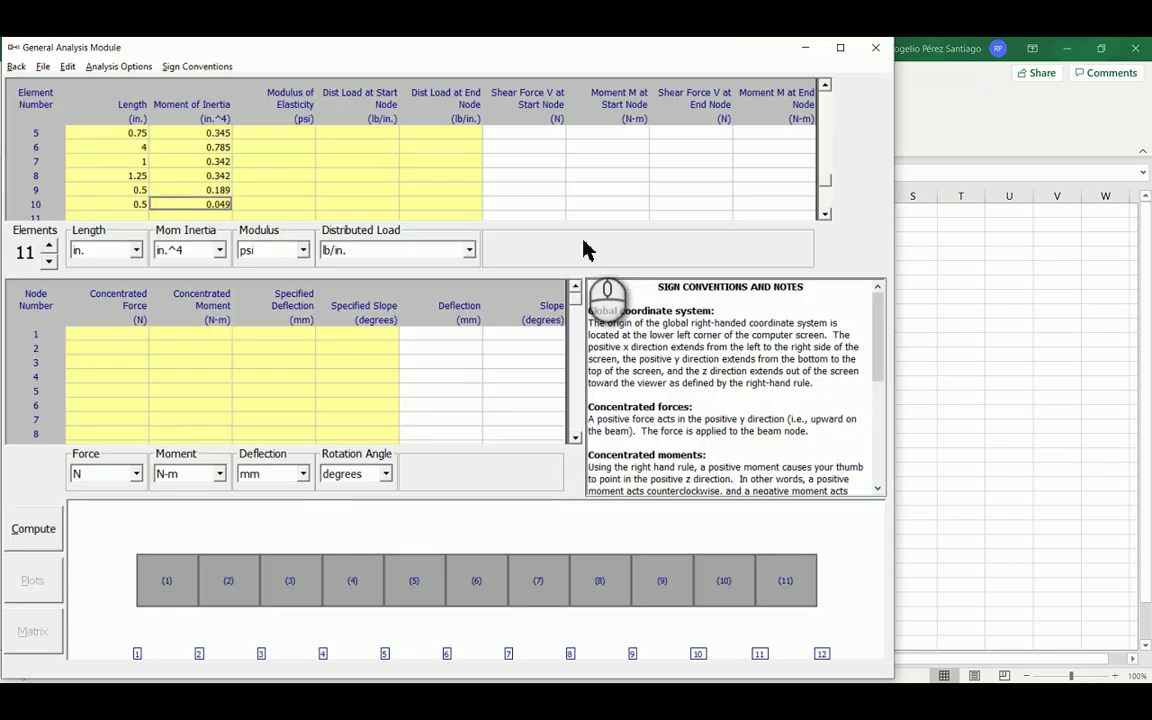
Fill in the last beam row, element 11, with length 0.75 in. and moment of inertia 0.049 in.^4.
left_click(134, 214)
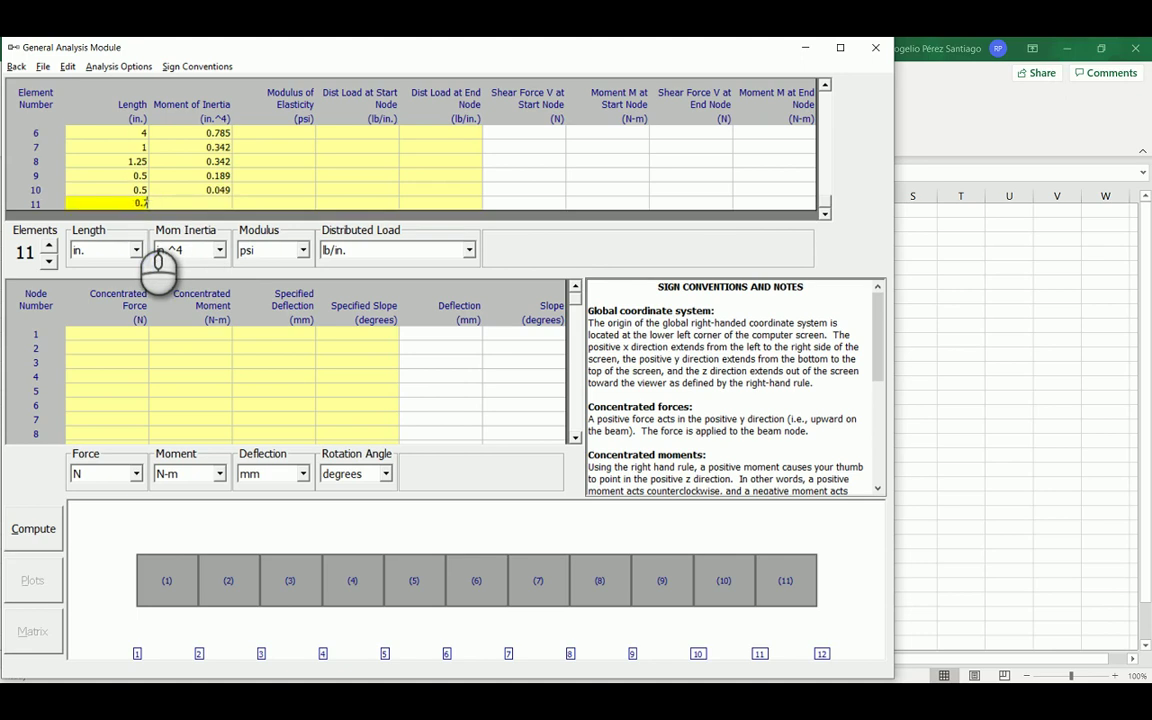
left_click(191, 204)
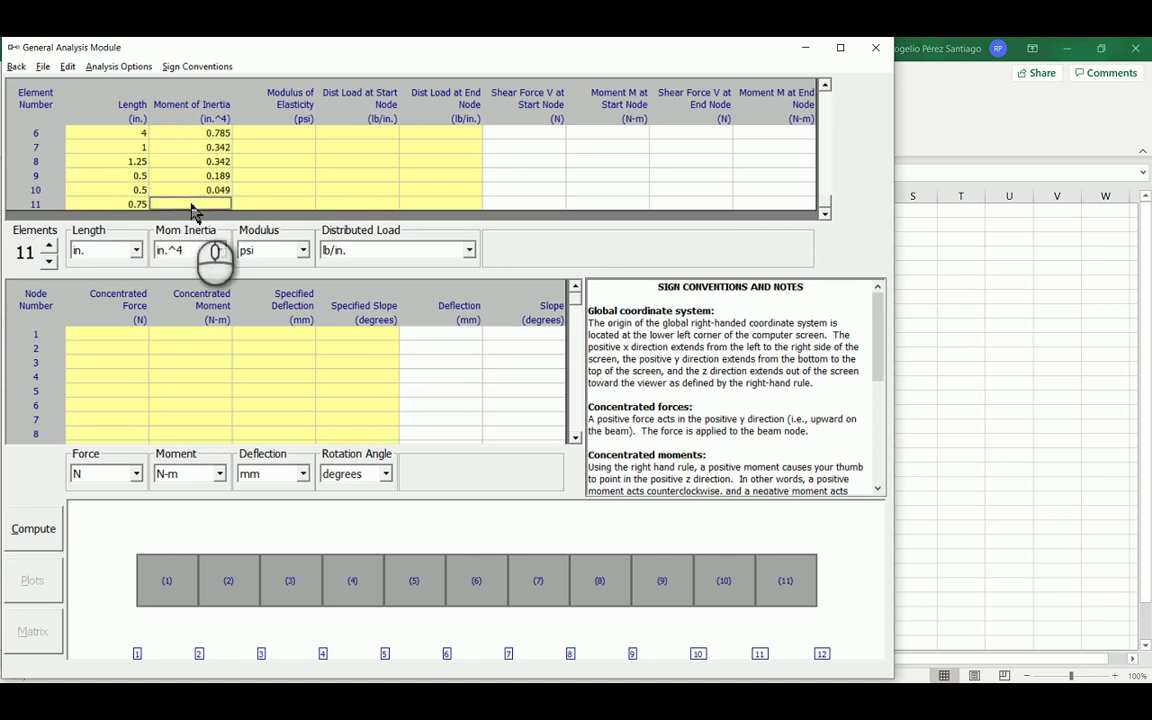
type("0")
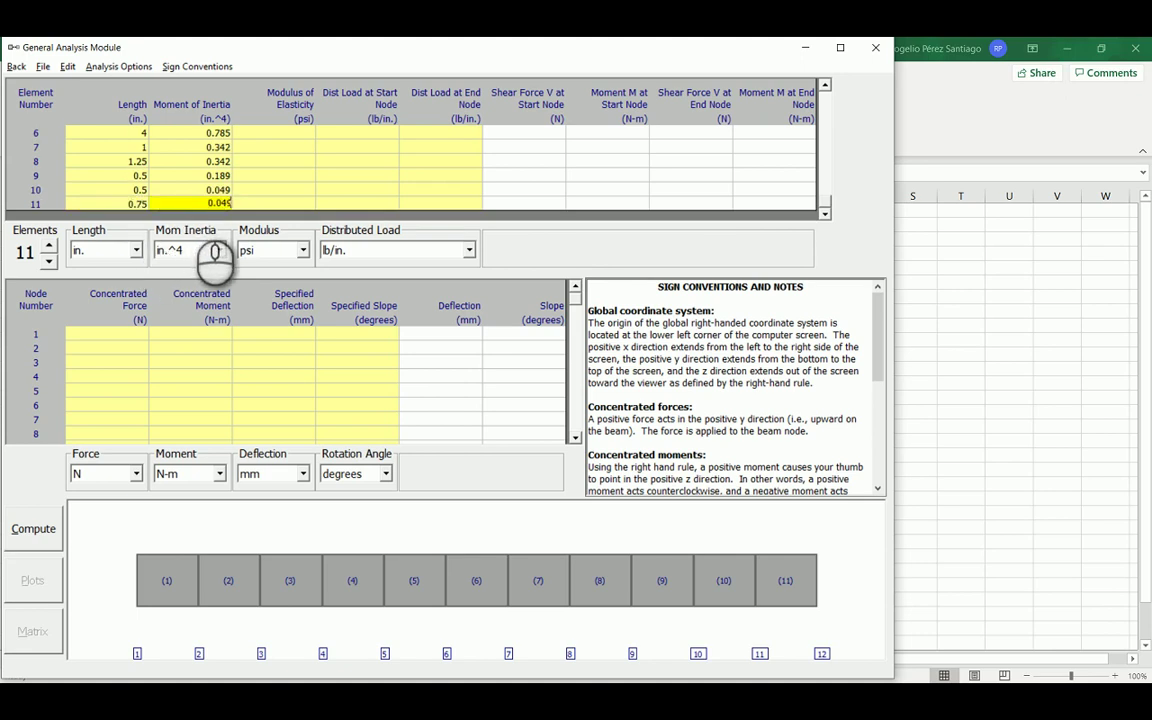
type(".049")
Set the node table units to lb for force, lb-in. for moment, in. for deflection and degrees for rotation angle.
left_click(101, 336)
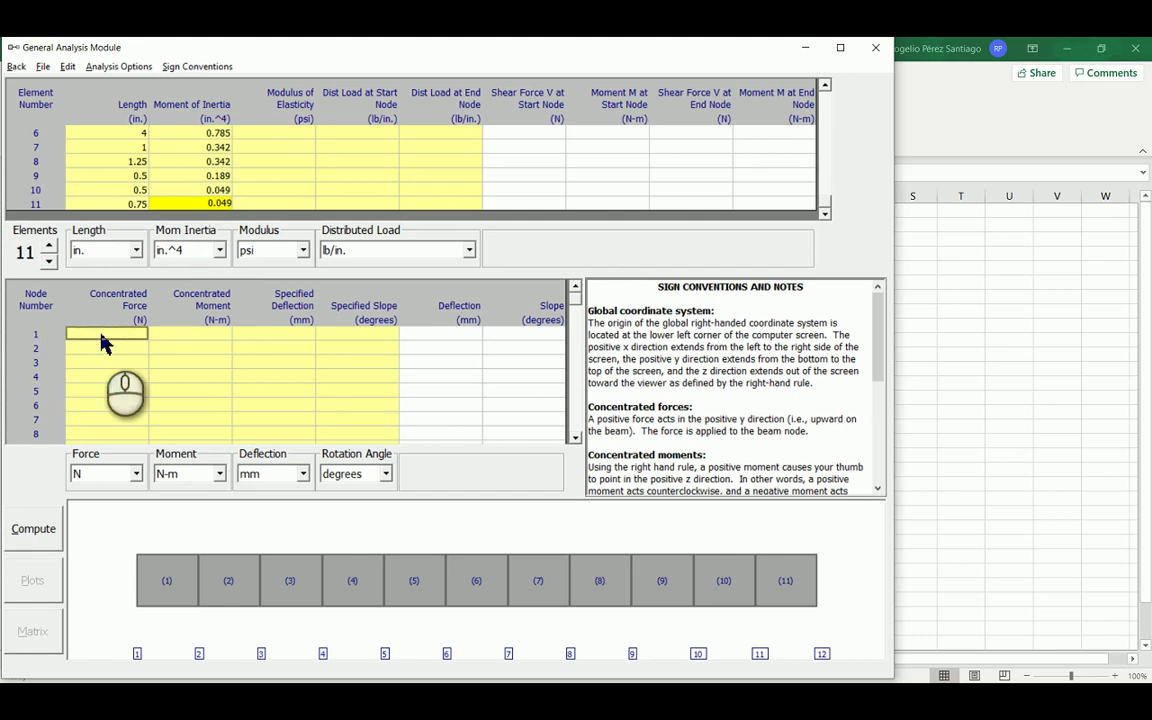
left_click(100, 348)
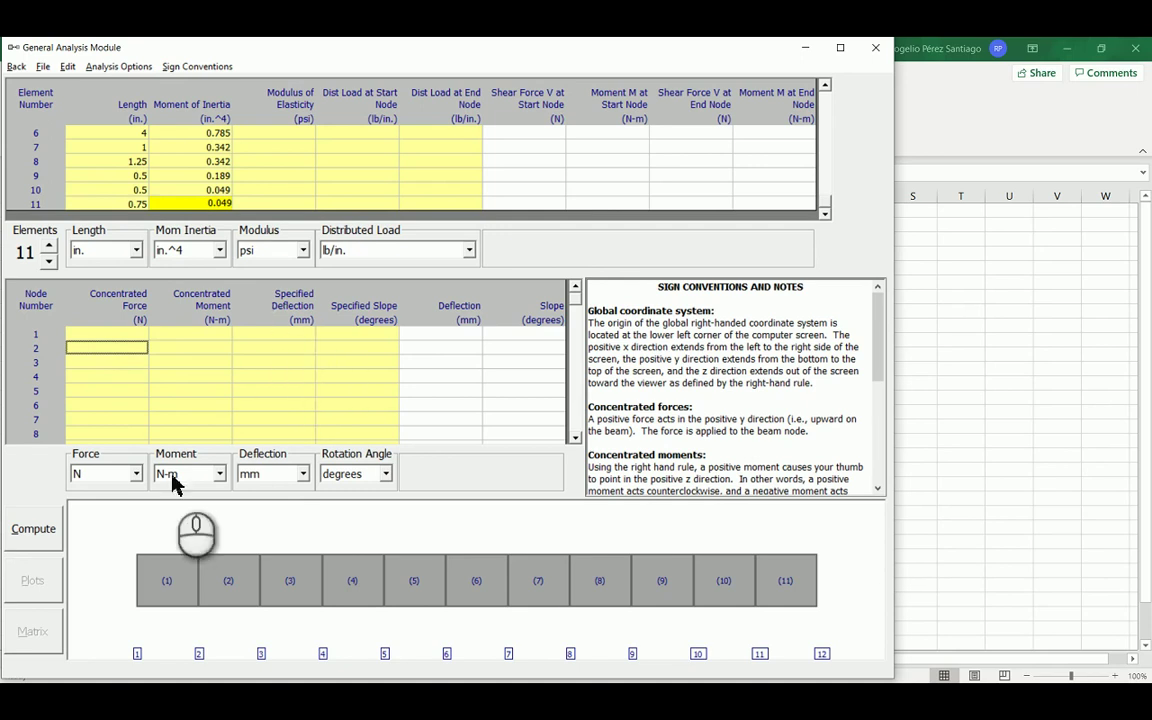
left_click(136, 474)
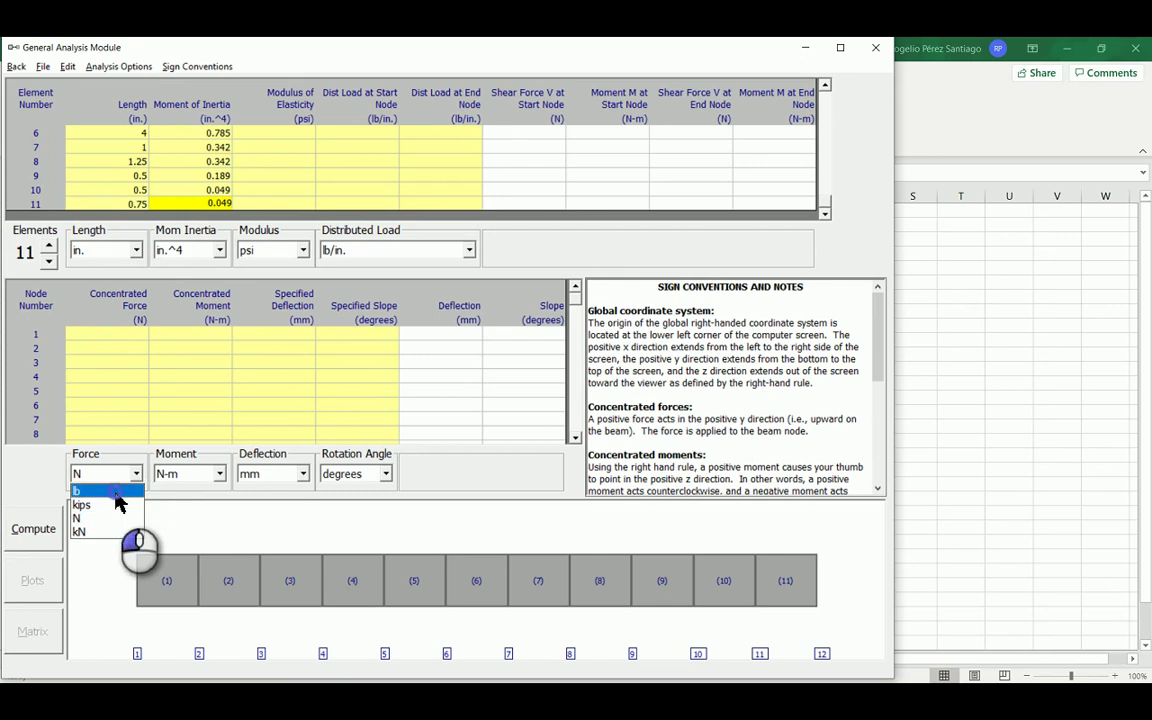
left_click(113, 491)
left_click(219, 474)
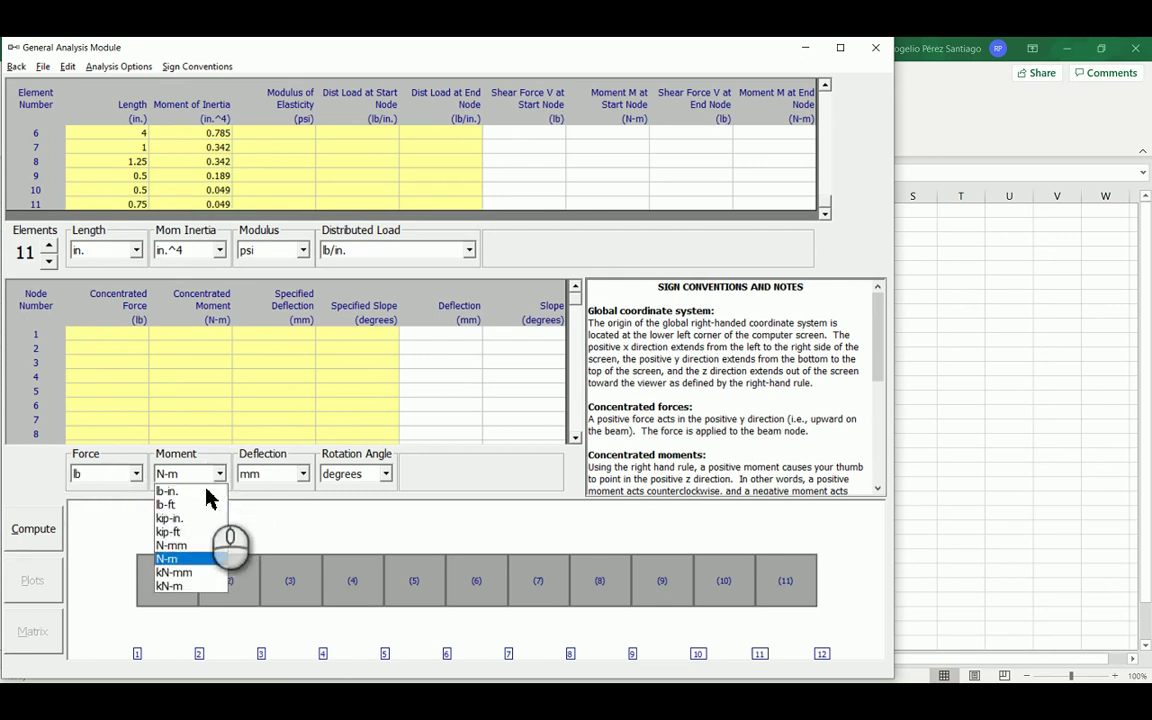
left_click(200, 490)
left_click(302, 474)
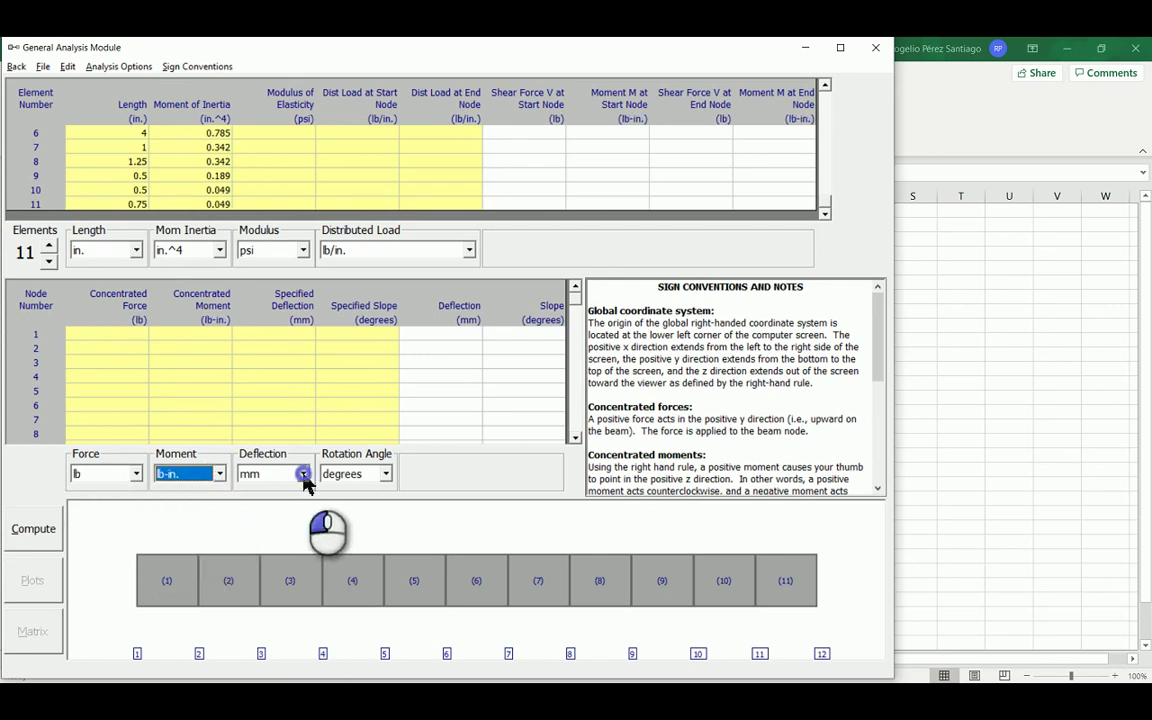
left_click(289, 500)
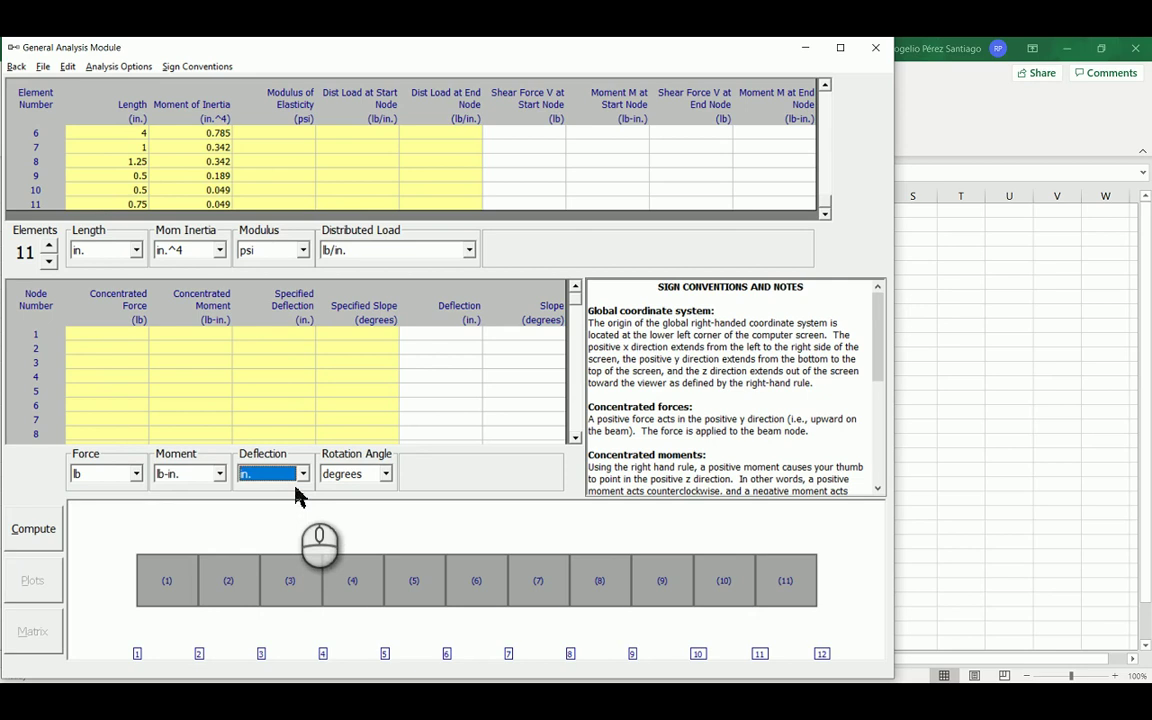
left_click(386, 474)
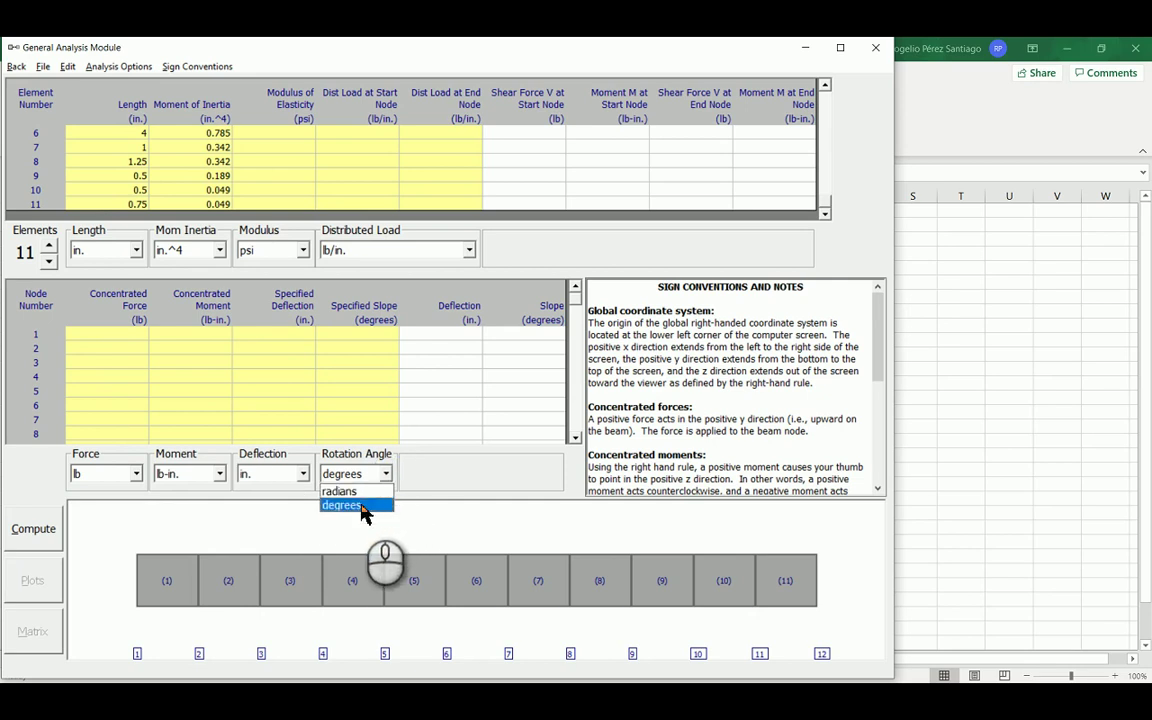
left_click(360, 506)
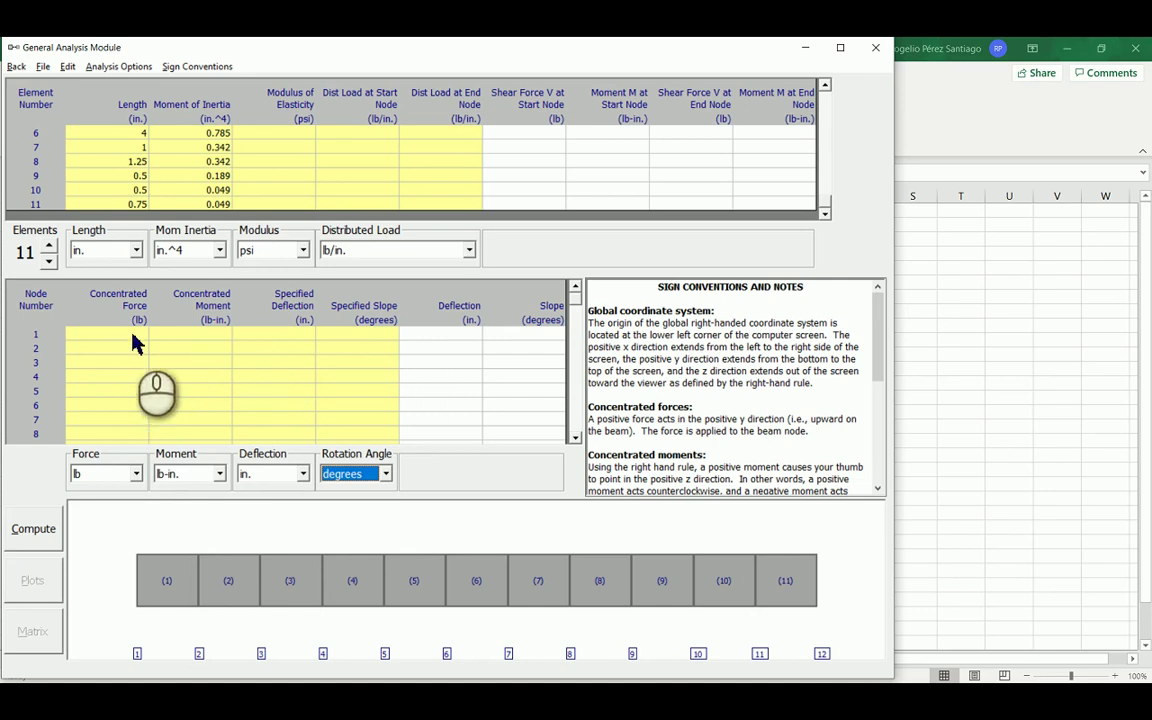
Switch to the PowerPoint presentation 2029_O21_Cap3_S4 and examine the units of the Fig. 7-11 plots on the Example 7-3 slide.
key("alt+Tab")
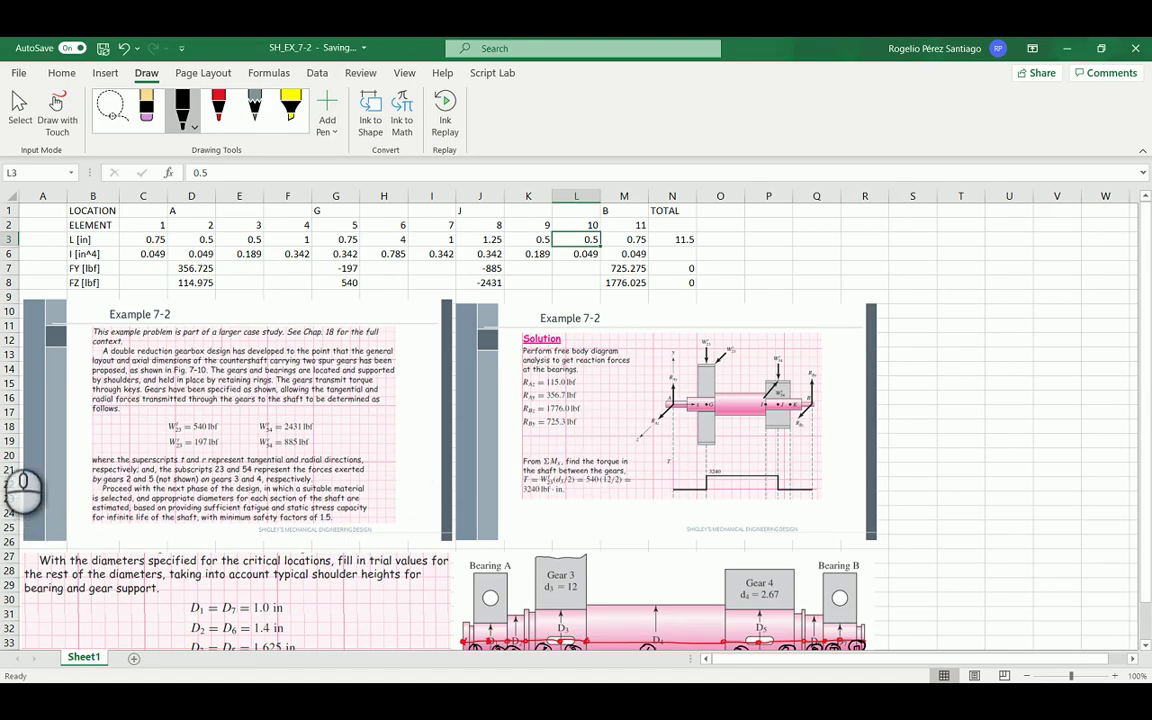
key("super")
mouse_move(21, 310)
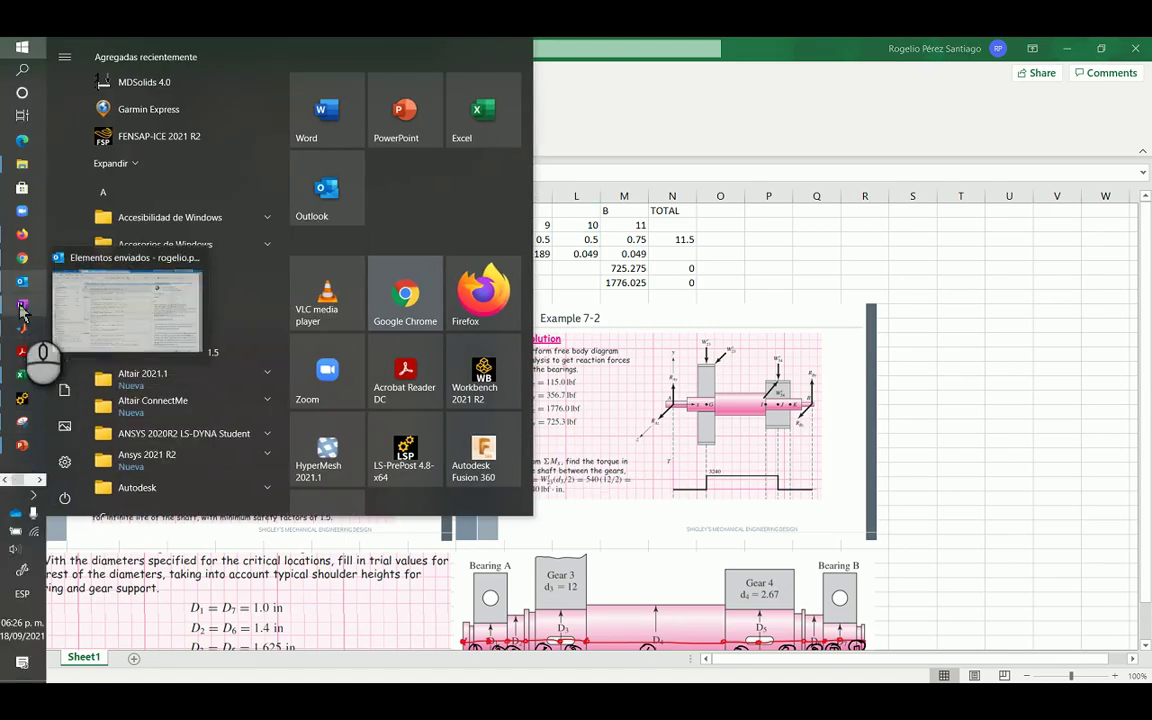
mouse_move(24, 455)
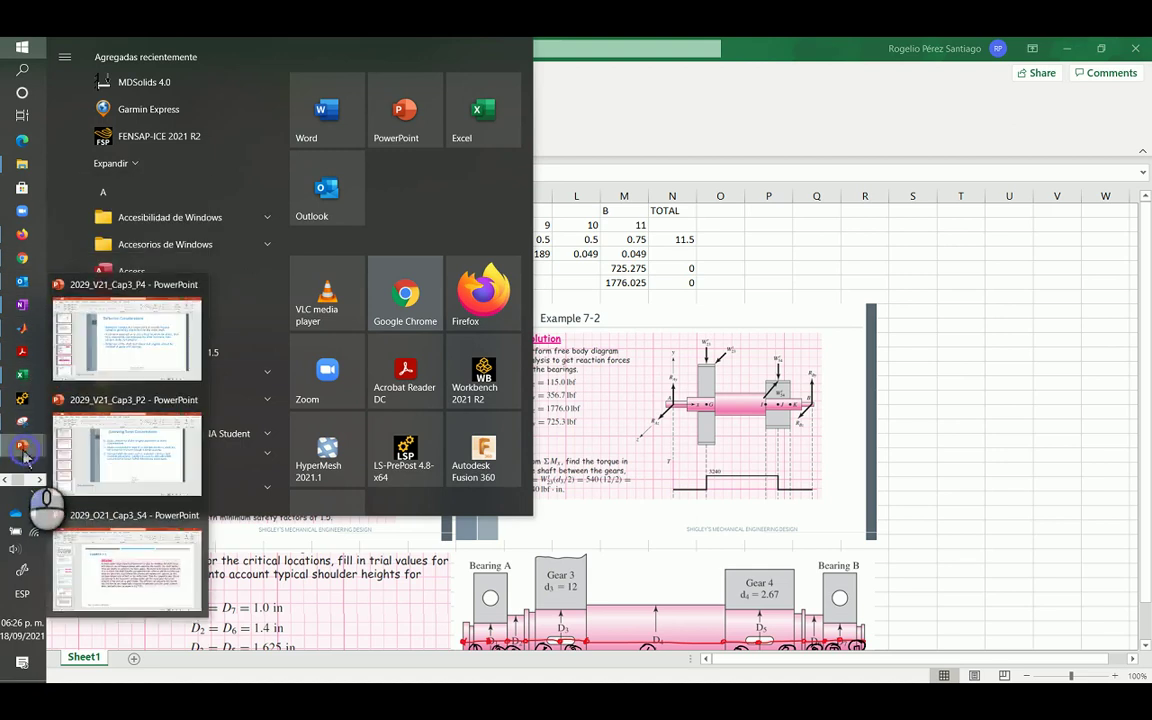
mouse_move(120, 430)
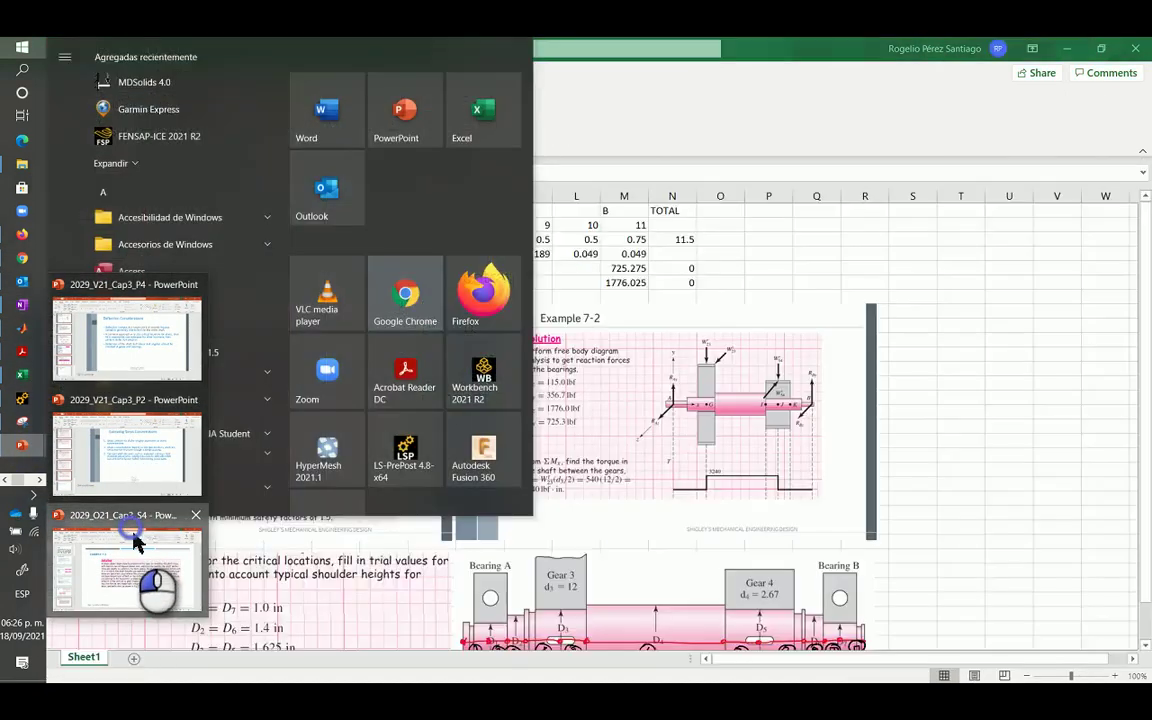
left_click(130, 565)
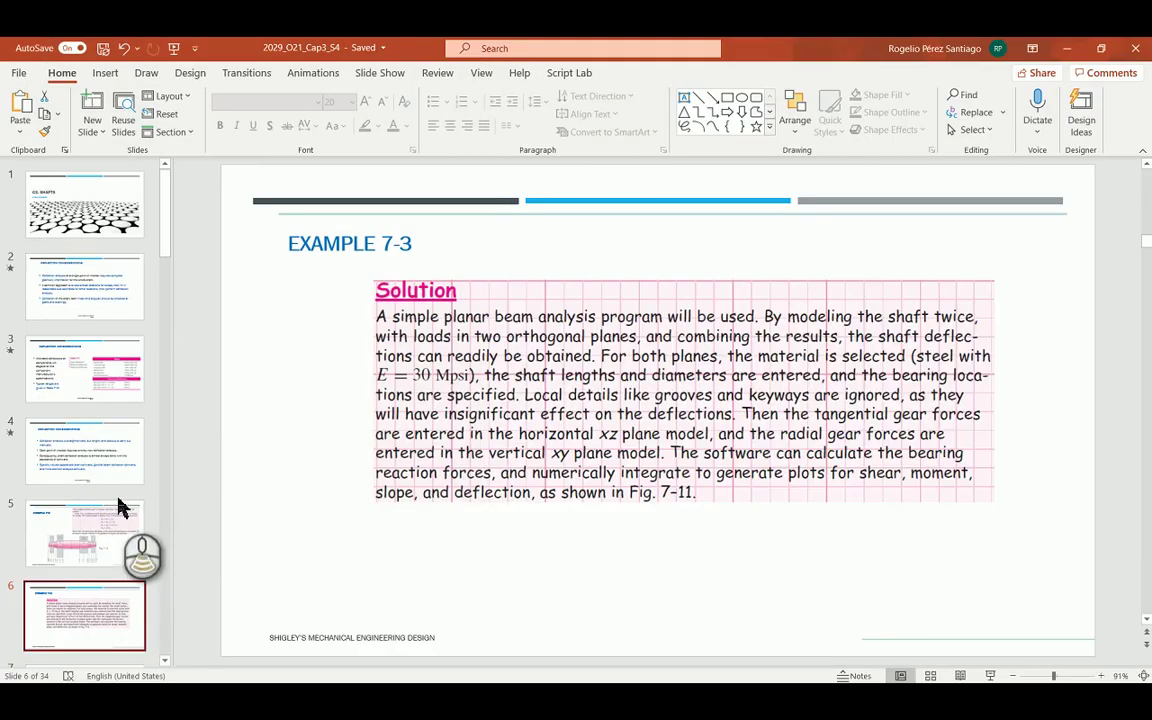
scroll(118, 505, "down", 5)
left_click(82, 312)
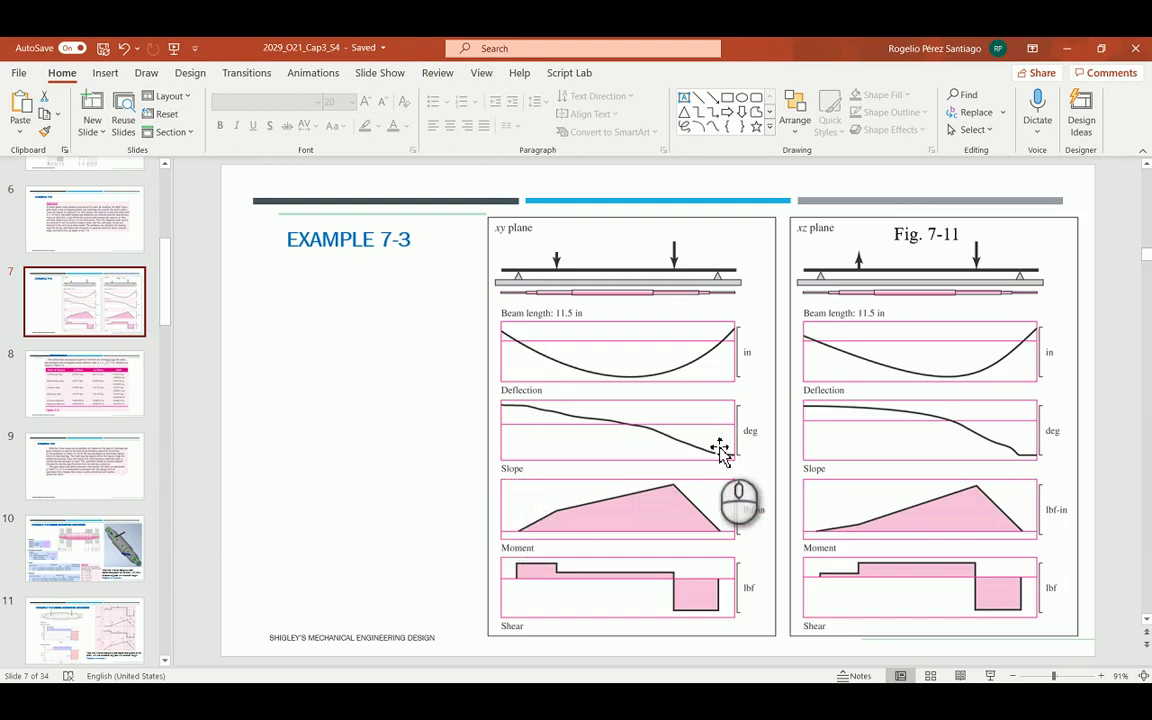
Return to the General Analysis Module and set the specified deflection at node 2 to 0 in.
key("alt+Tab")
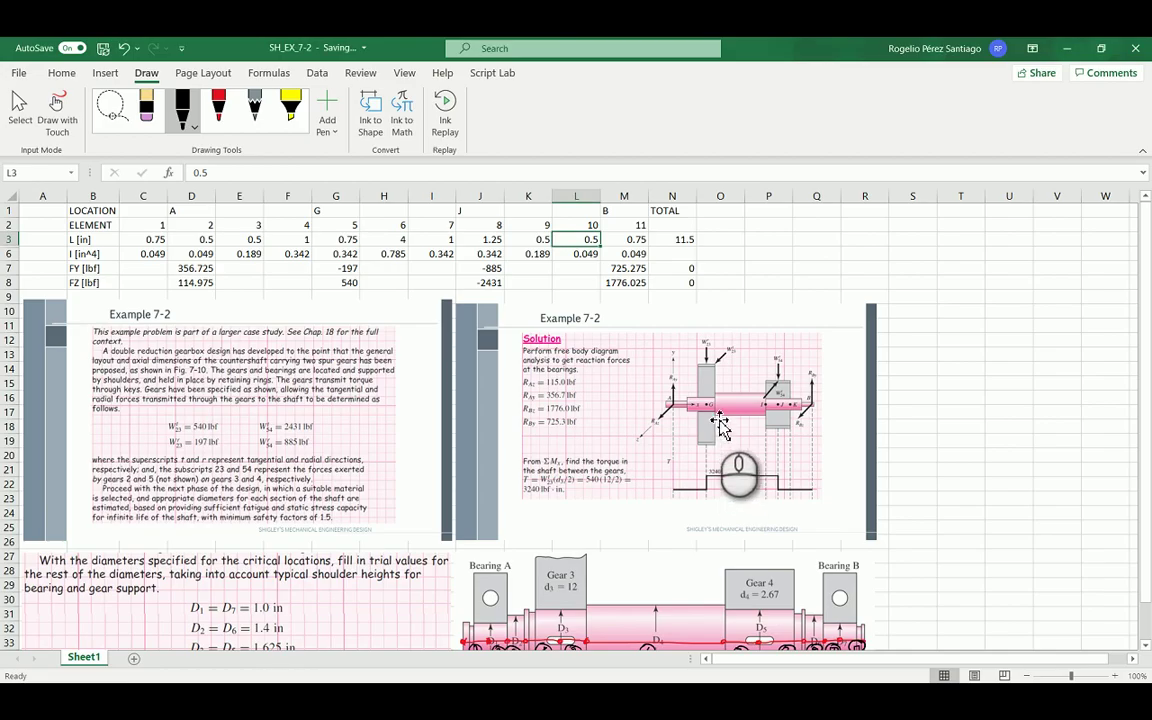
key("super")
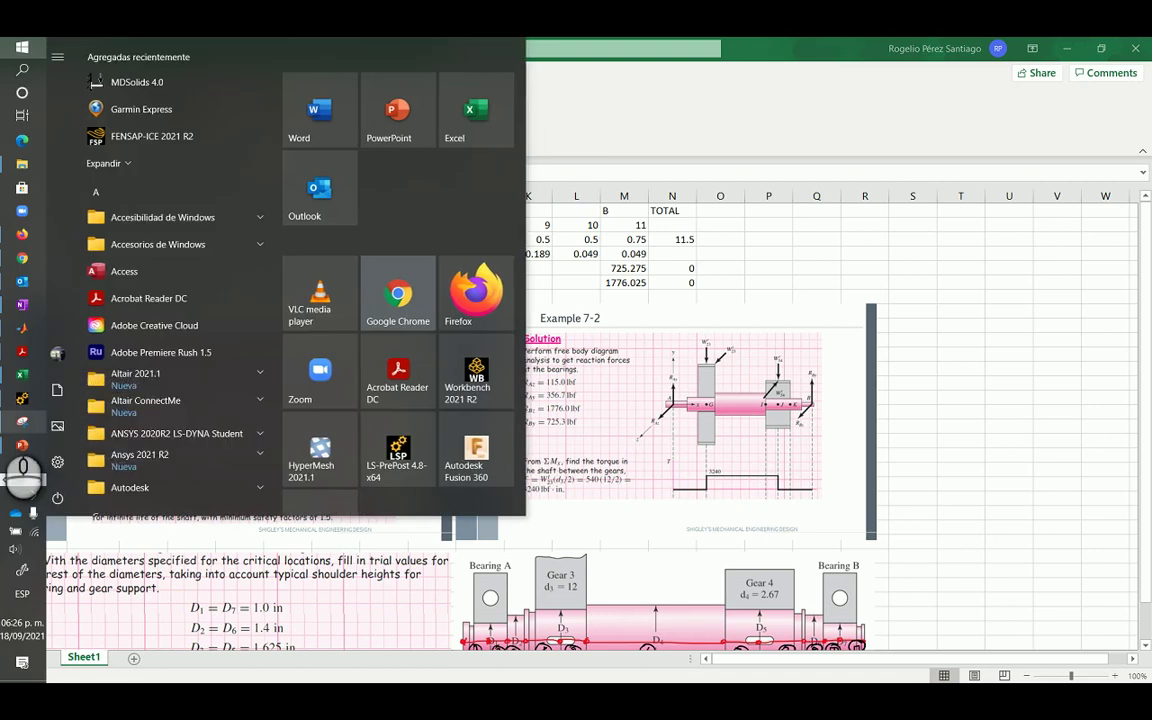
mouse_move(21, 448)
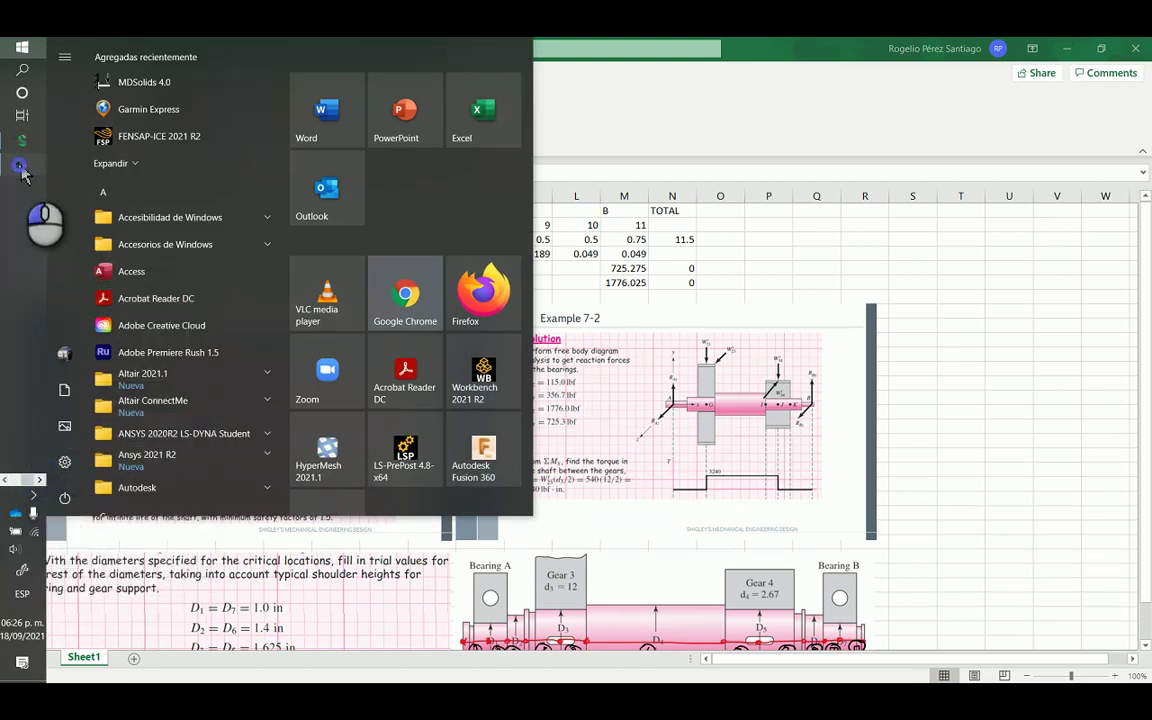
left_click(14, 152)
left_click(410, 420)
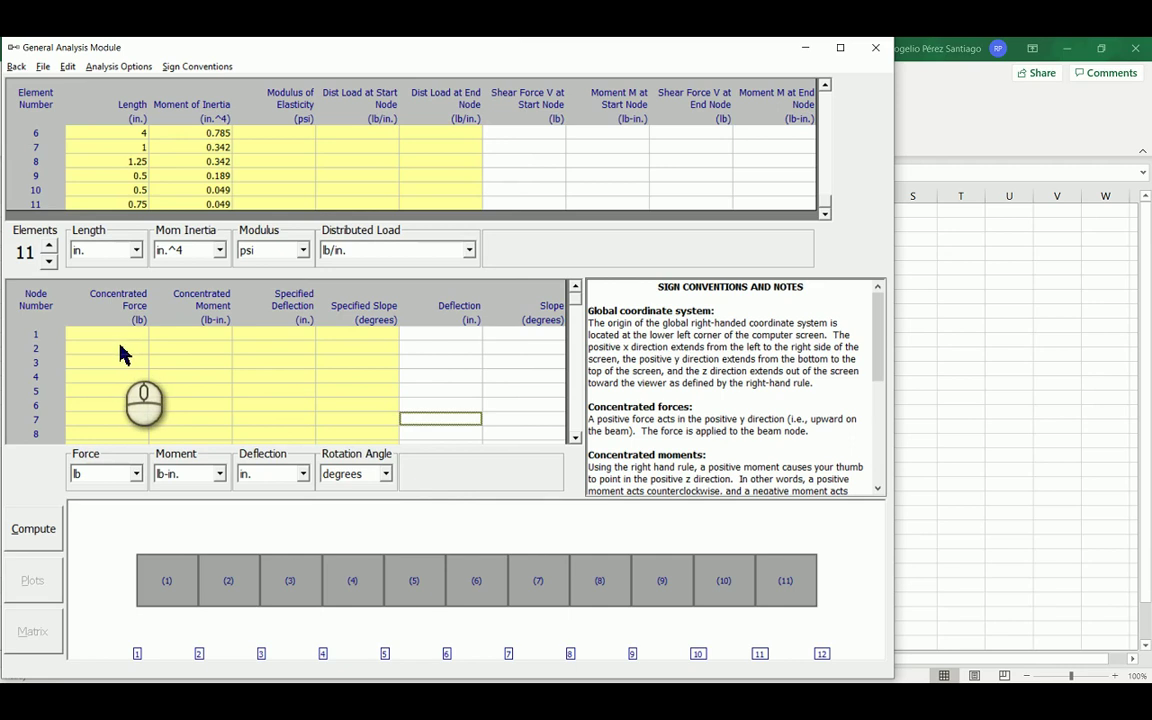
left_click(119, 350)
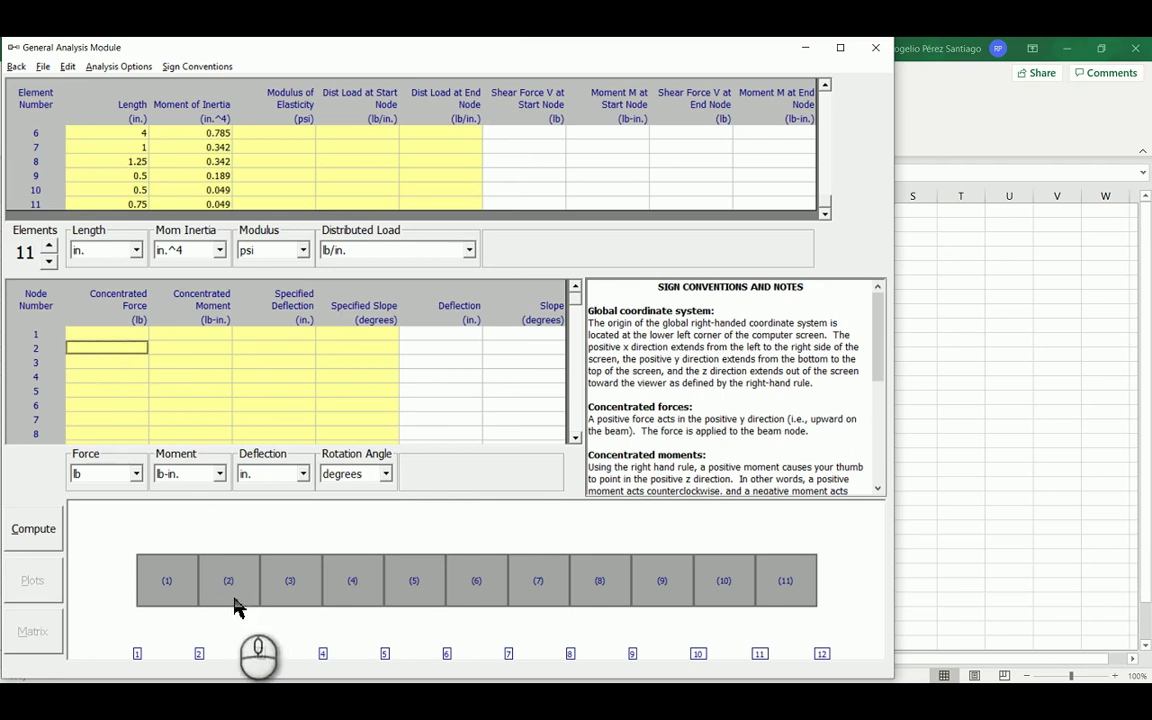
left_click(293, 350)
type("0")
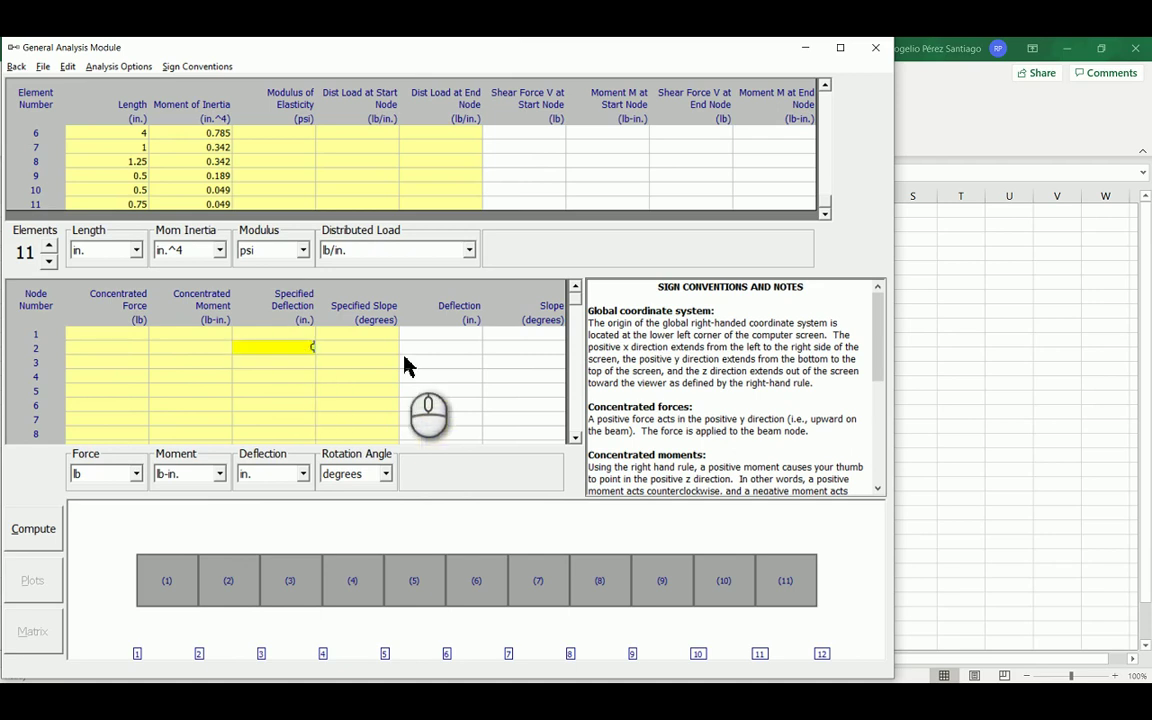
left_click(413, 377)
Switch to the SH_EX_7-2 workbook and examine the numbered shaft drawing and gear forces to identify the supported and loaded nodes.
key("alt+Tab")
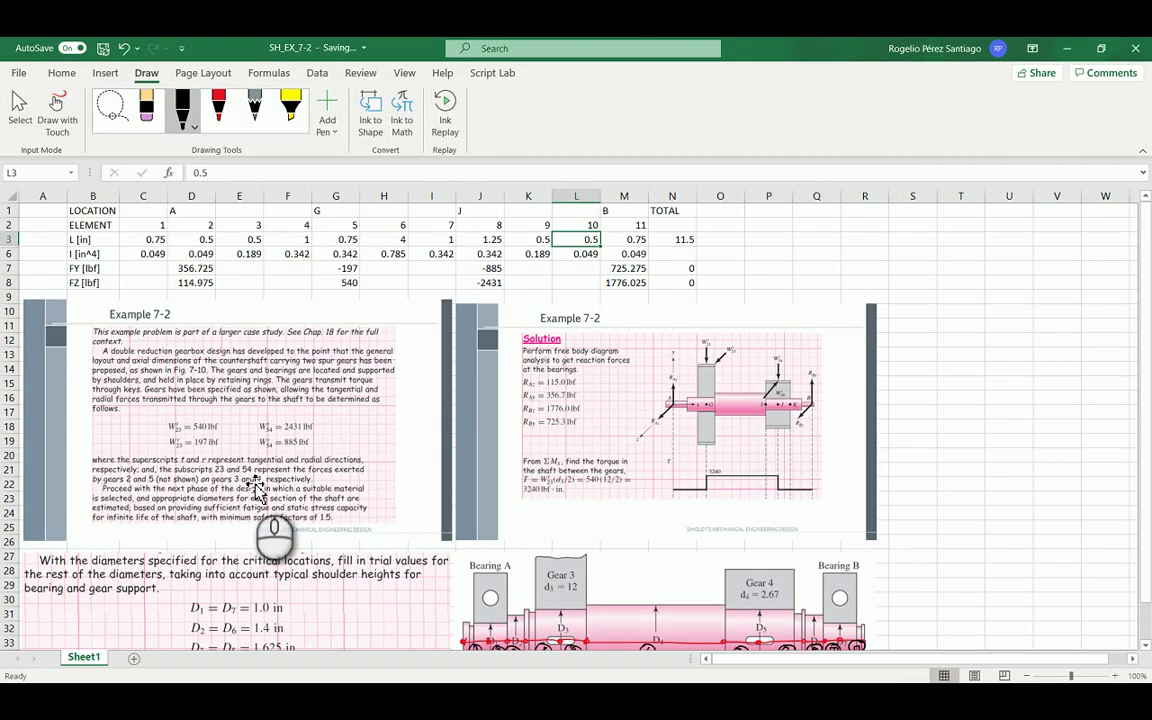
scroll(643, 460, "down", 5)
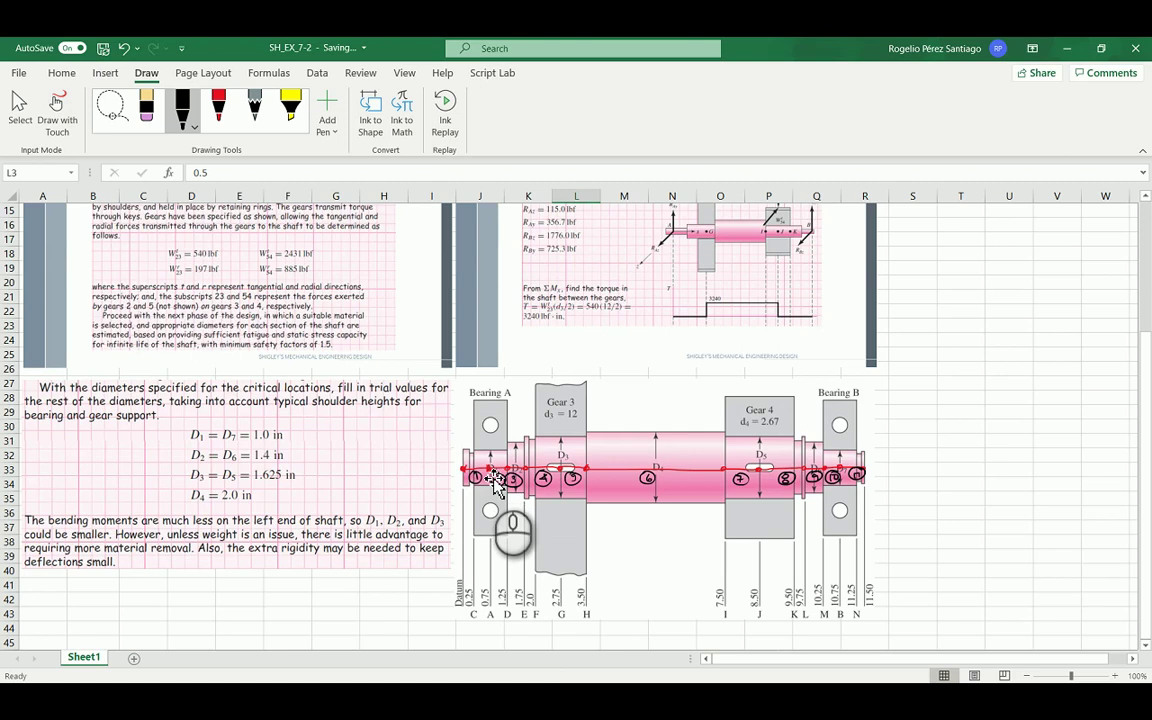
key("alt+Tab")
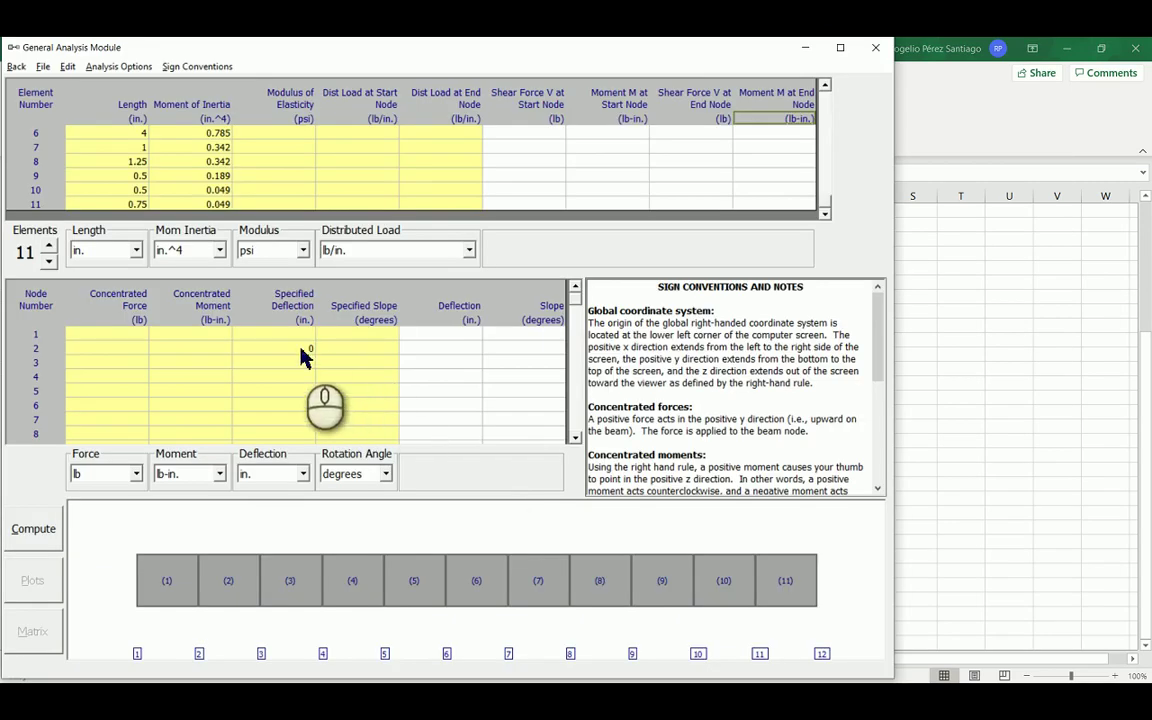
key("alt+Tab")
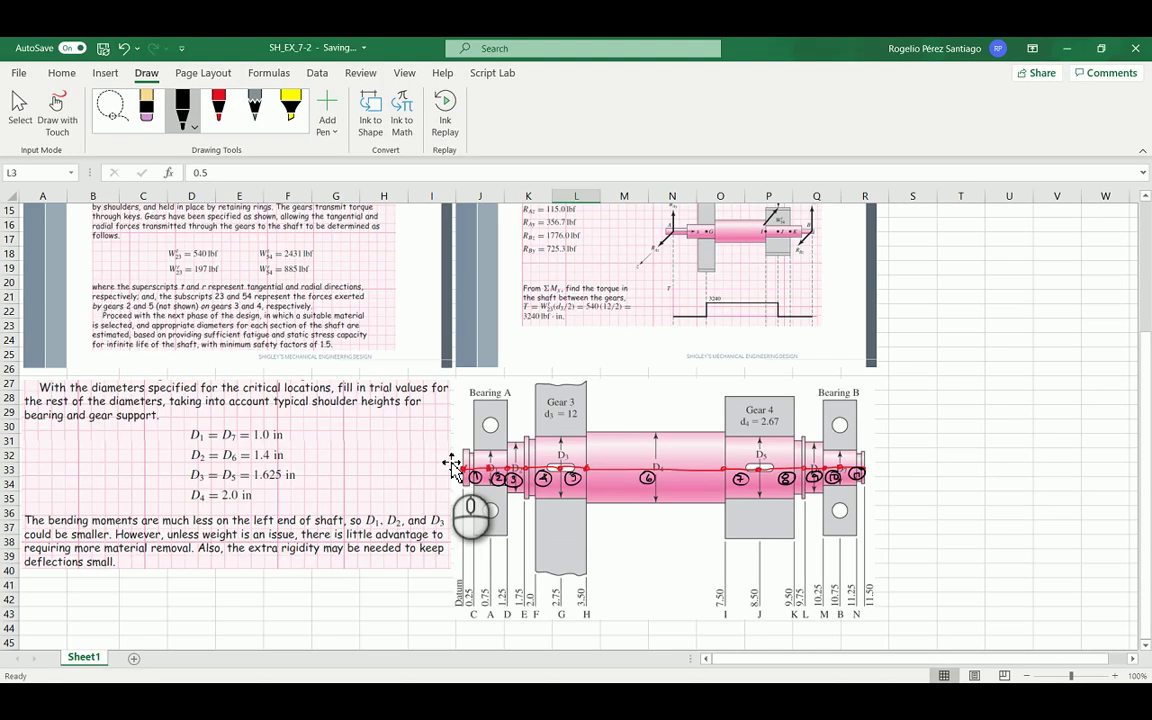
scroll(612, 427, "up", 2)
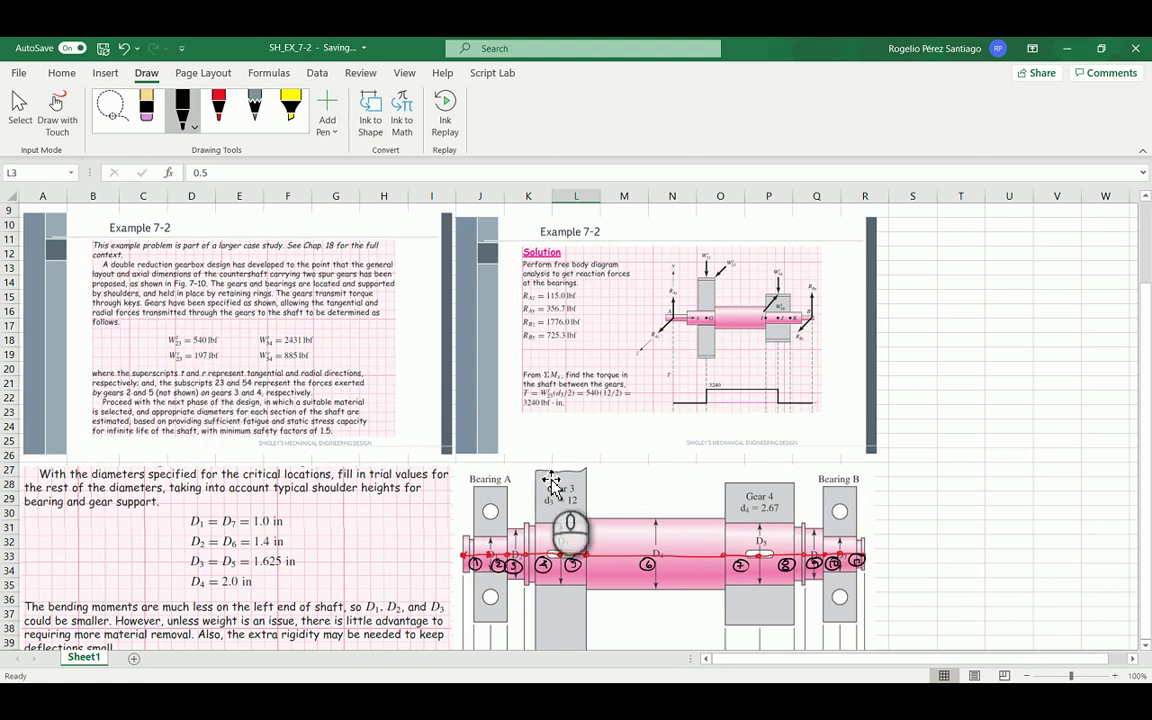
scroll(580, 495, "down", 3)
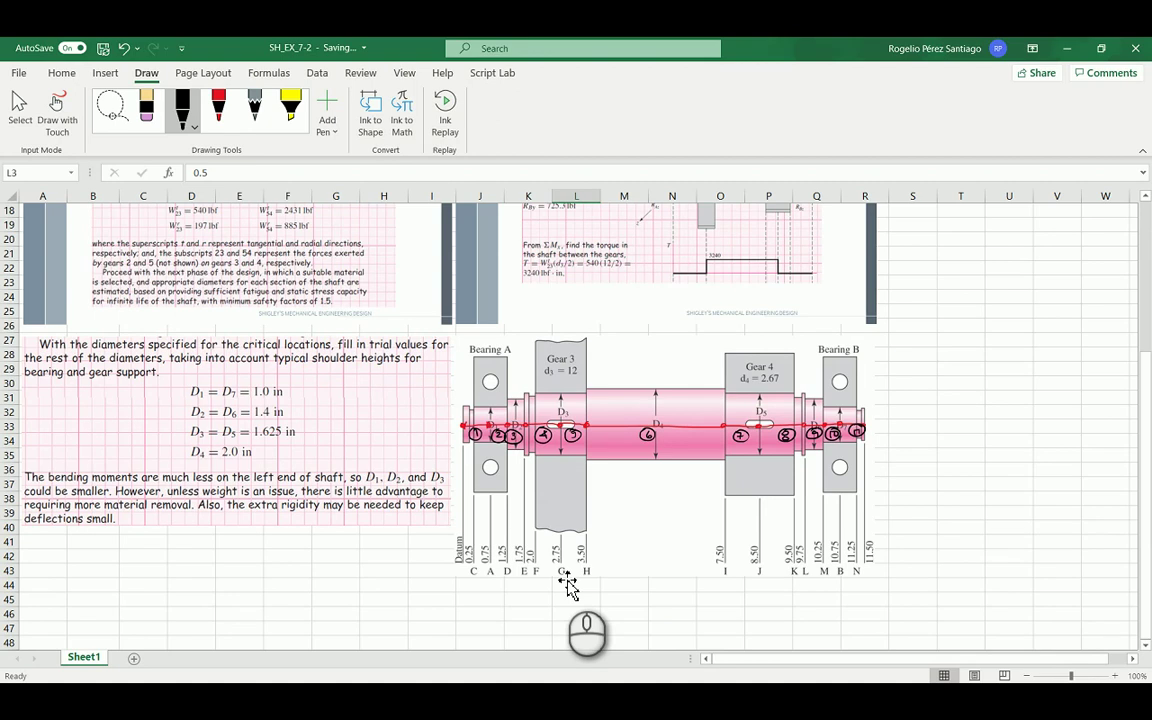
scroll(567, 588, "up", 1)
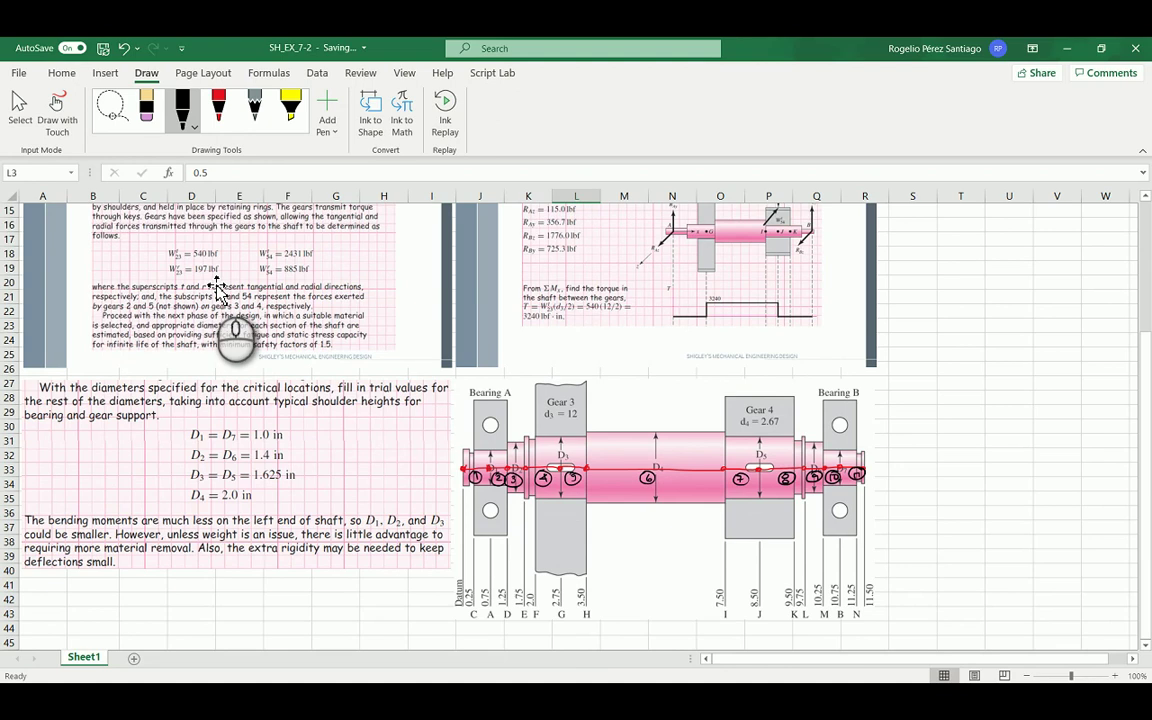
Return to the General Analysis Module and set the concentrated force at node 5 to -197 lb.
key("alt+Tab")
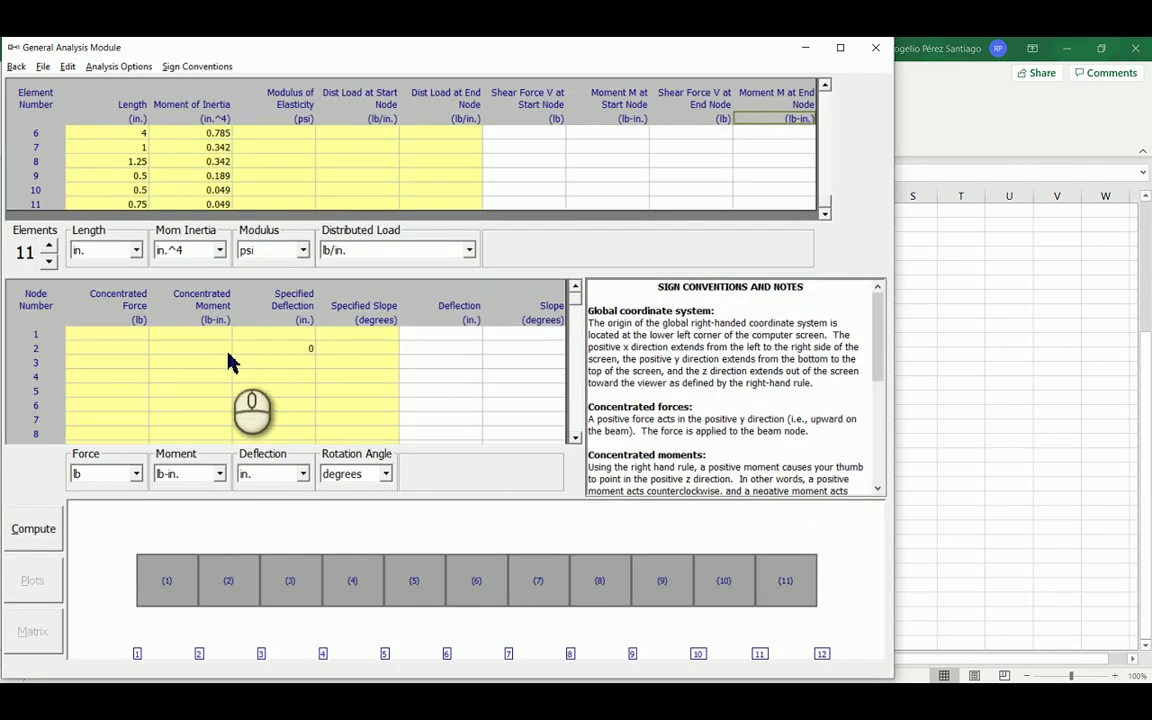
left_click(140, 391)
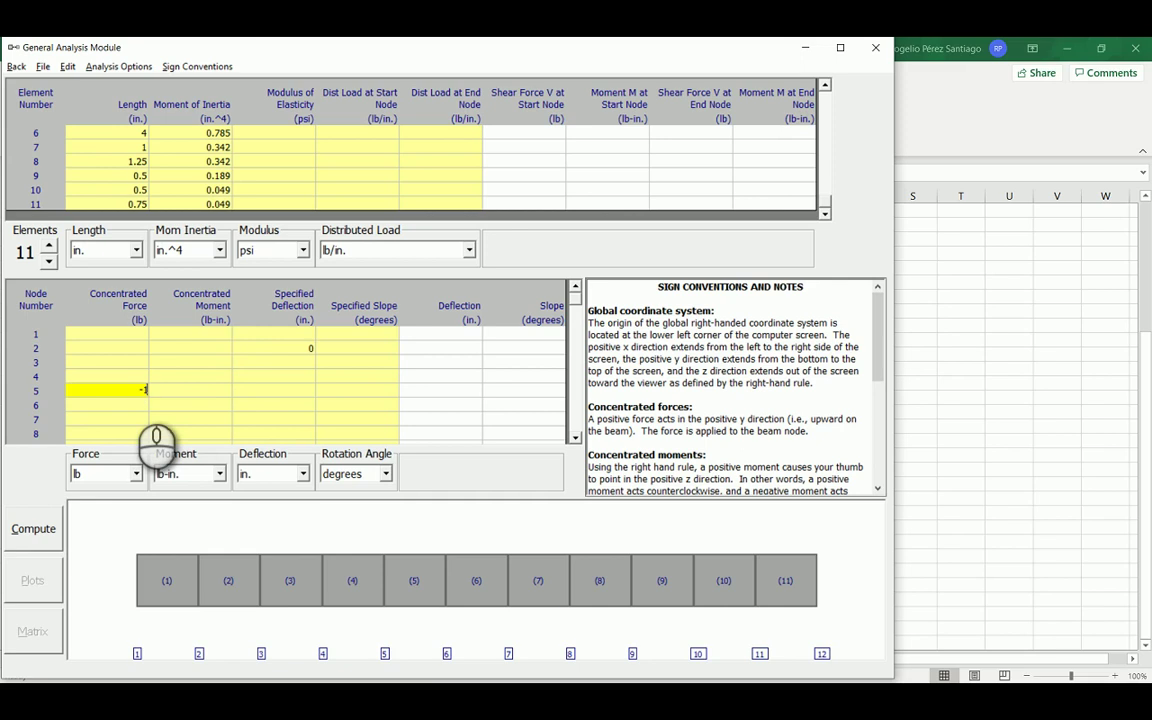
key("alt+Tab")
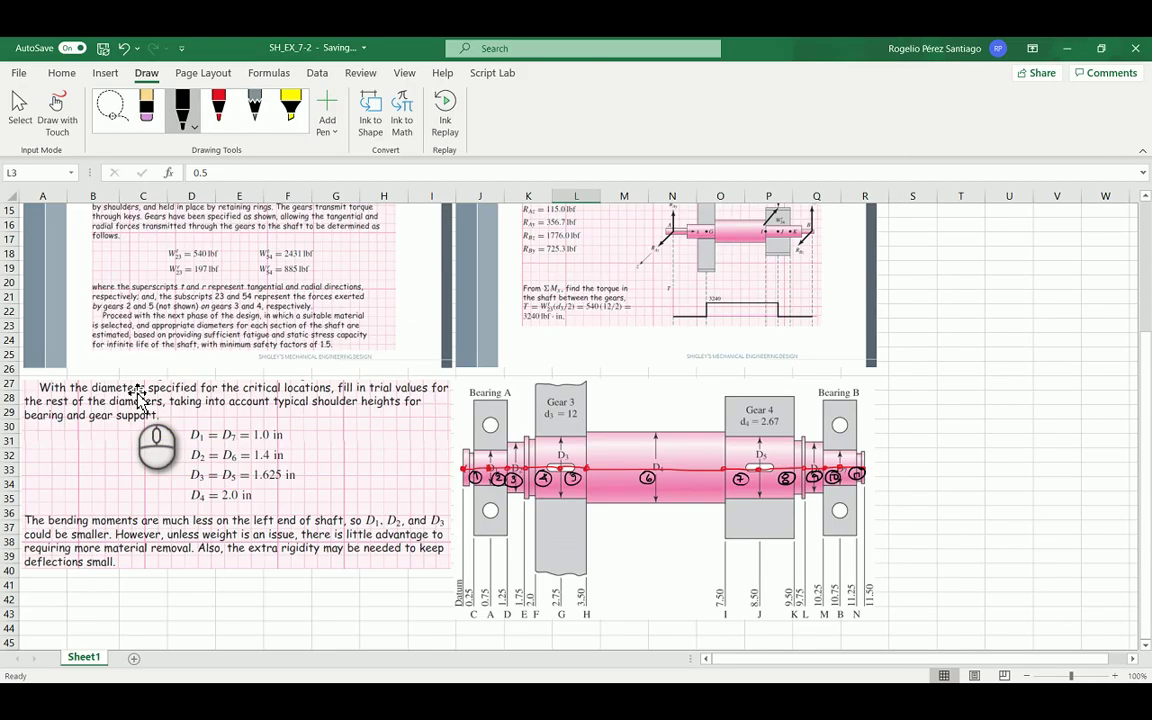
key("alt+Tab")
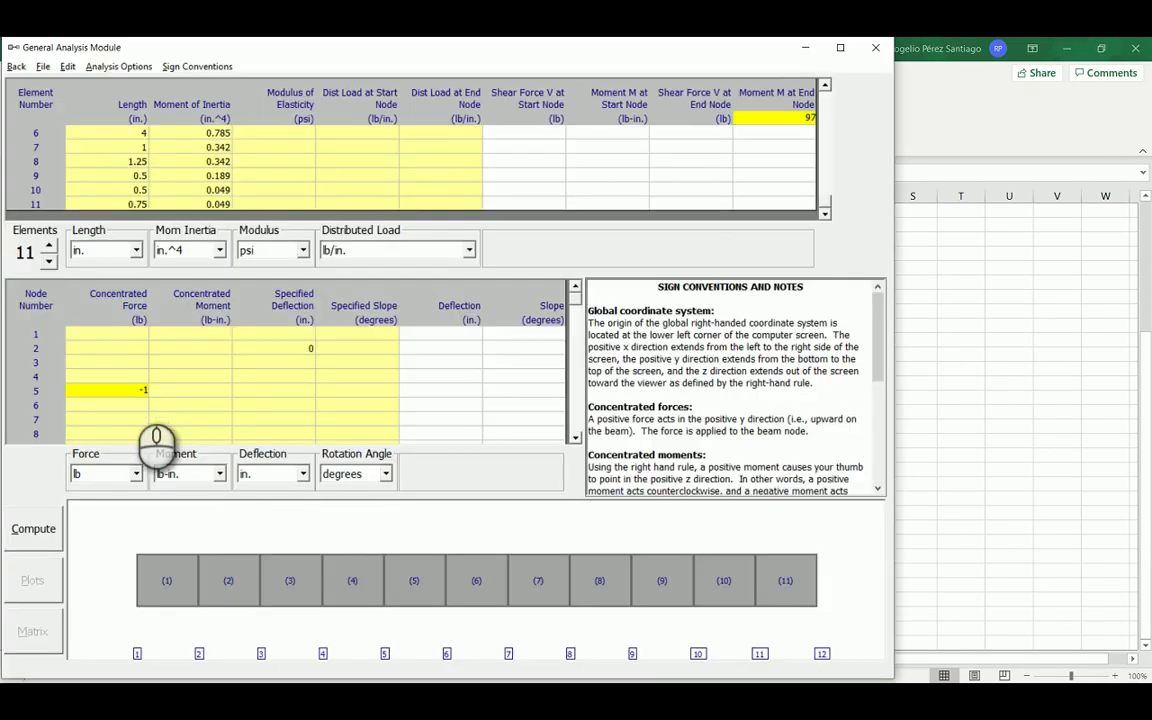
left_click(152, 394)
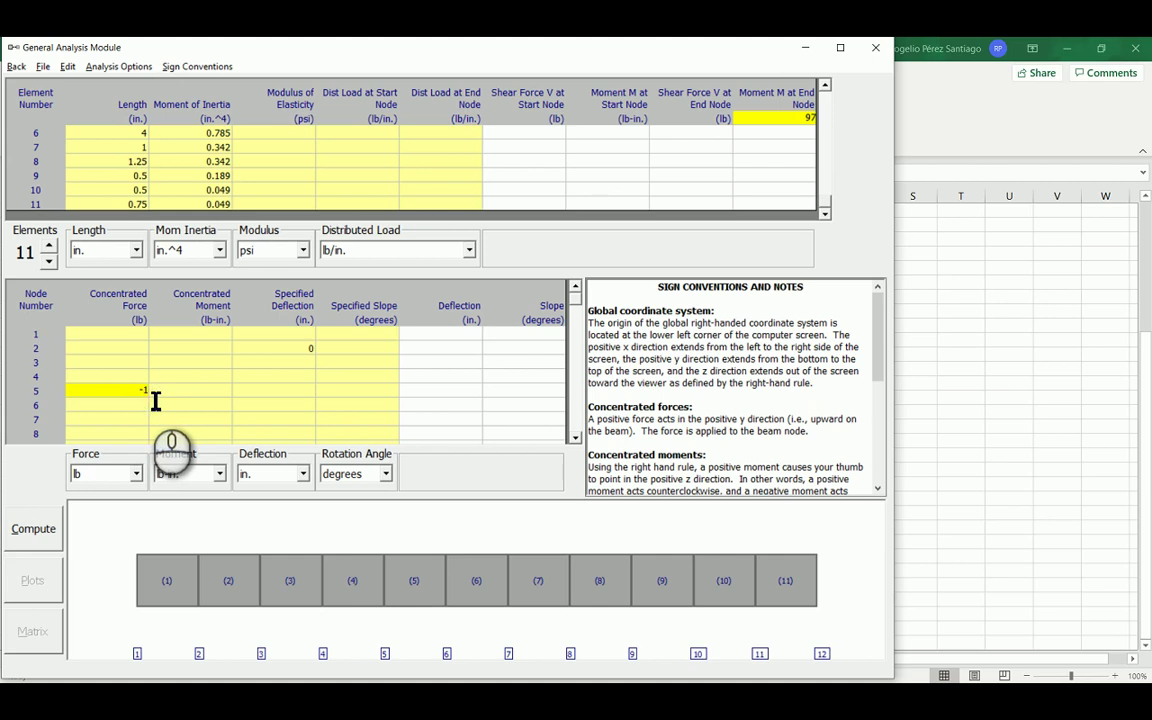
type("-197")
key("Tab")
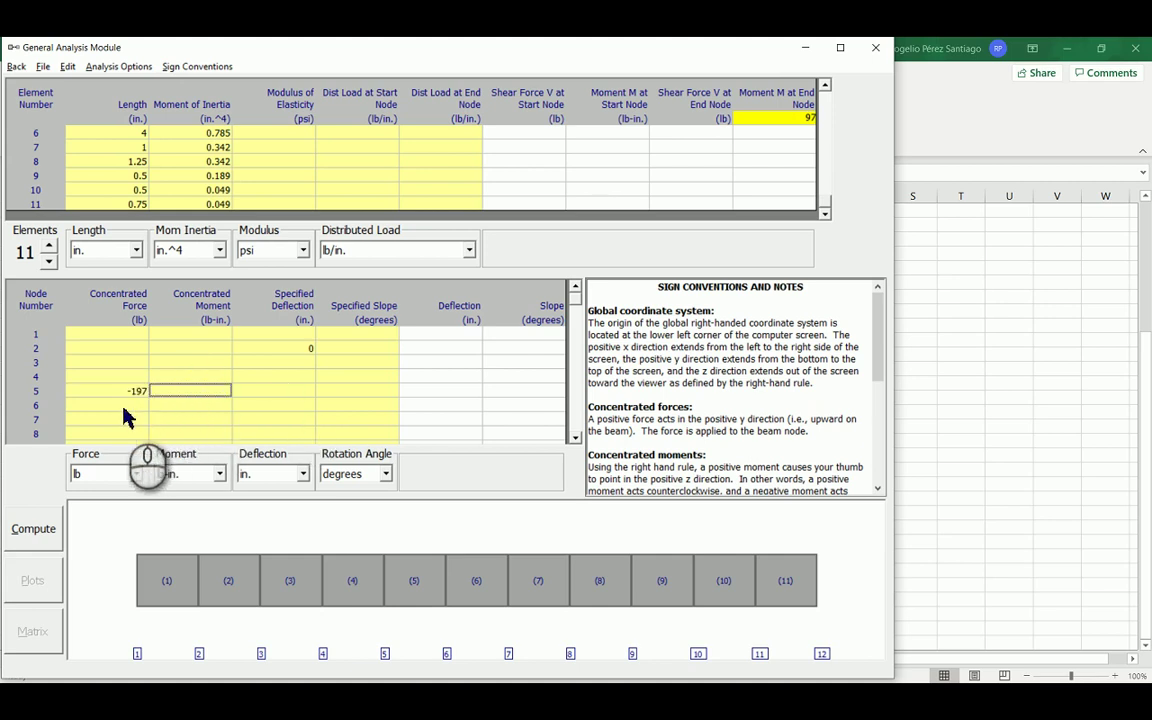
Check the radial force on gear 4 in the workbook and set the concentrated force at node 8 to -885 lb.
key("alt+Tab")
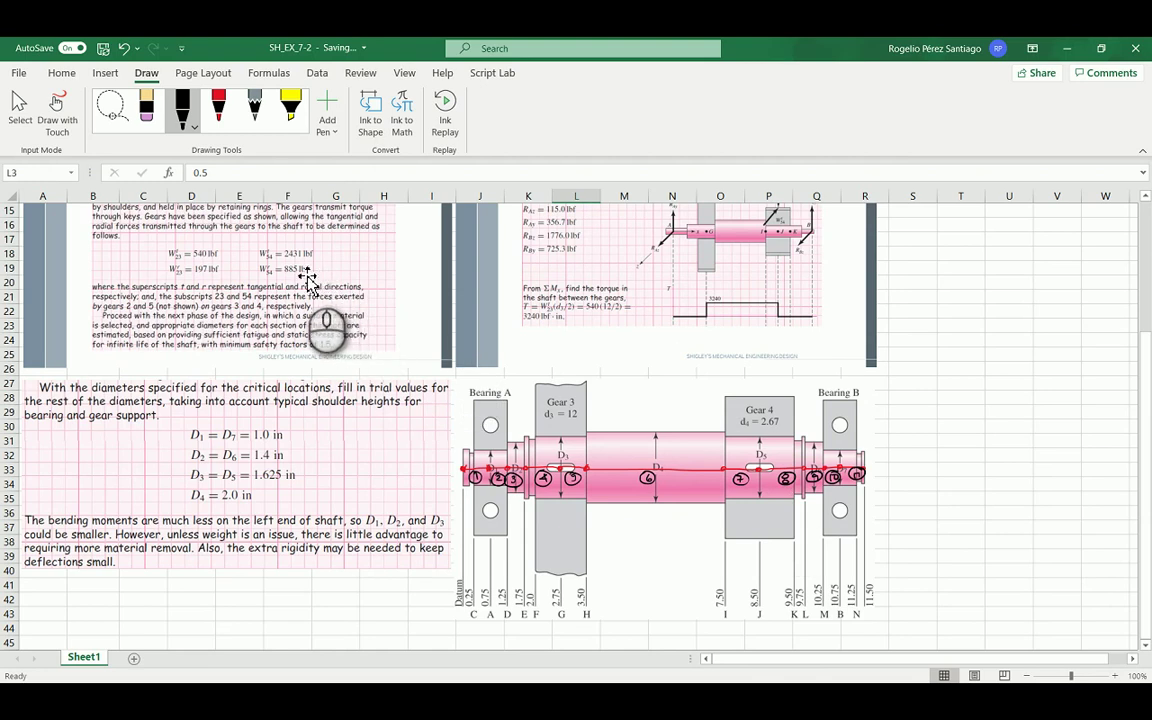
key("alt+Tab")
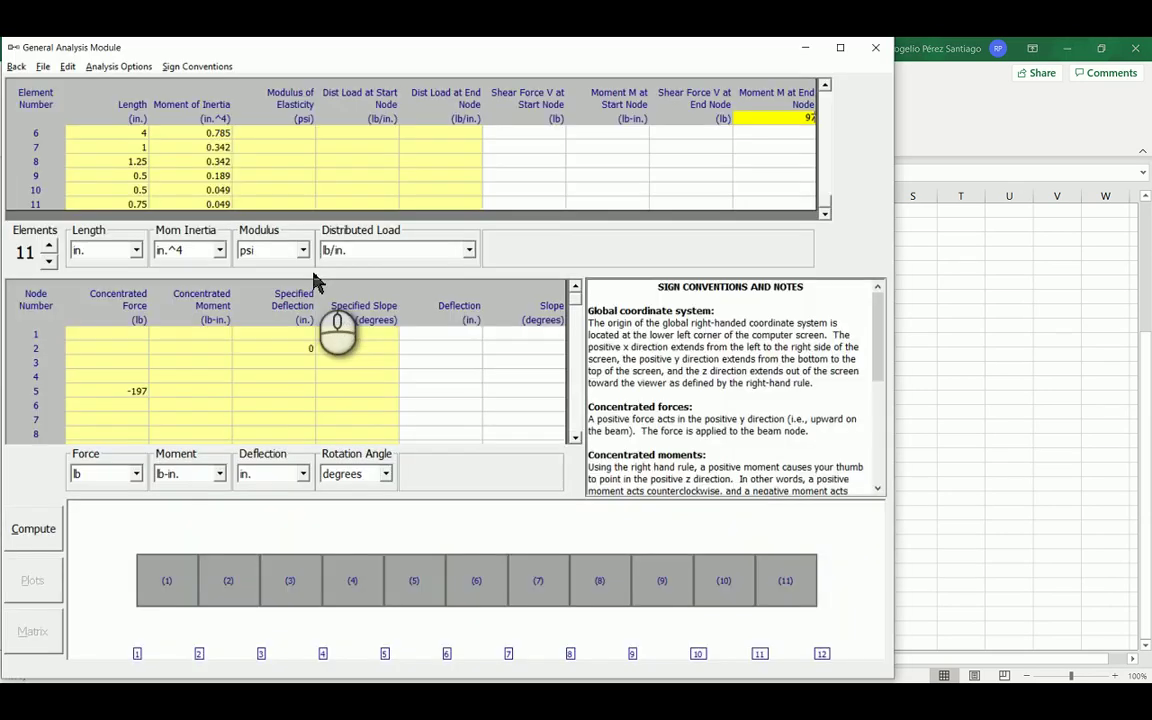
left_click(139, 433)
type("-6")
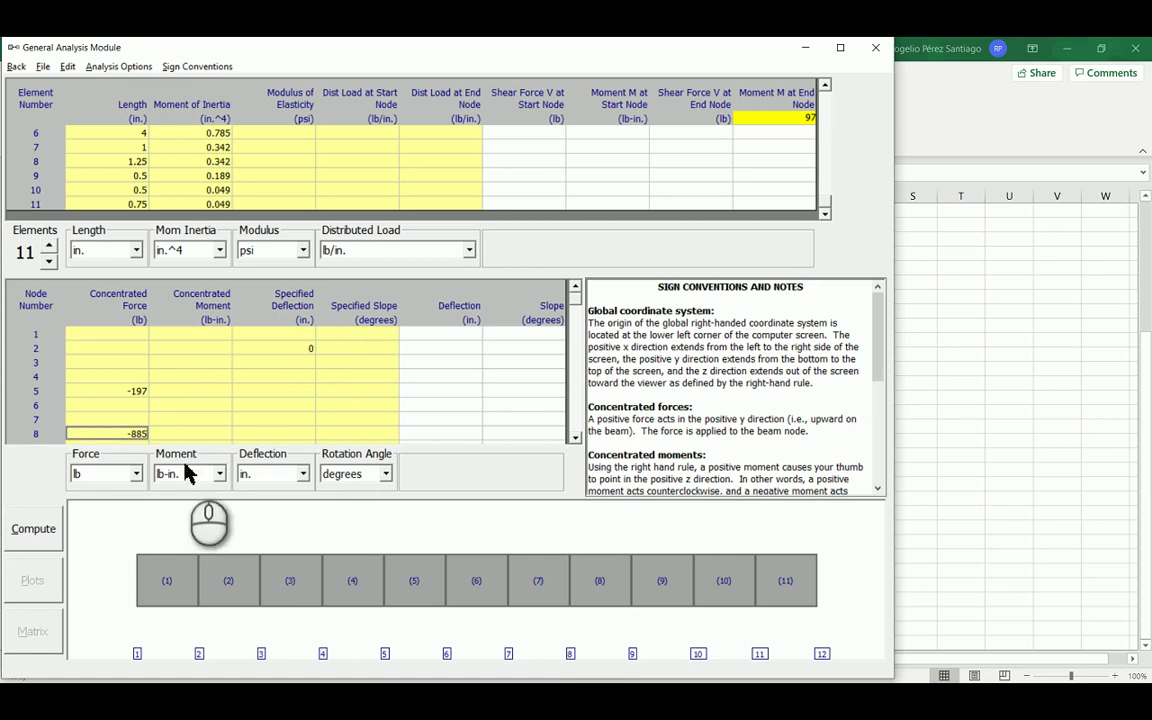
Set the specified deflection at node 11 to 0 in. and try to compute the beam.
left_click(575, 437)
left_click(575, 437)
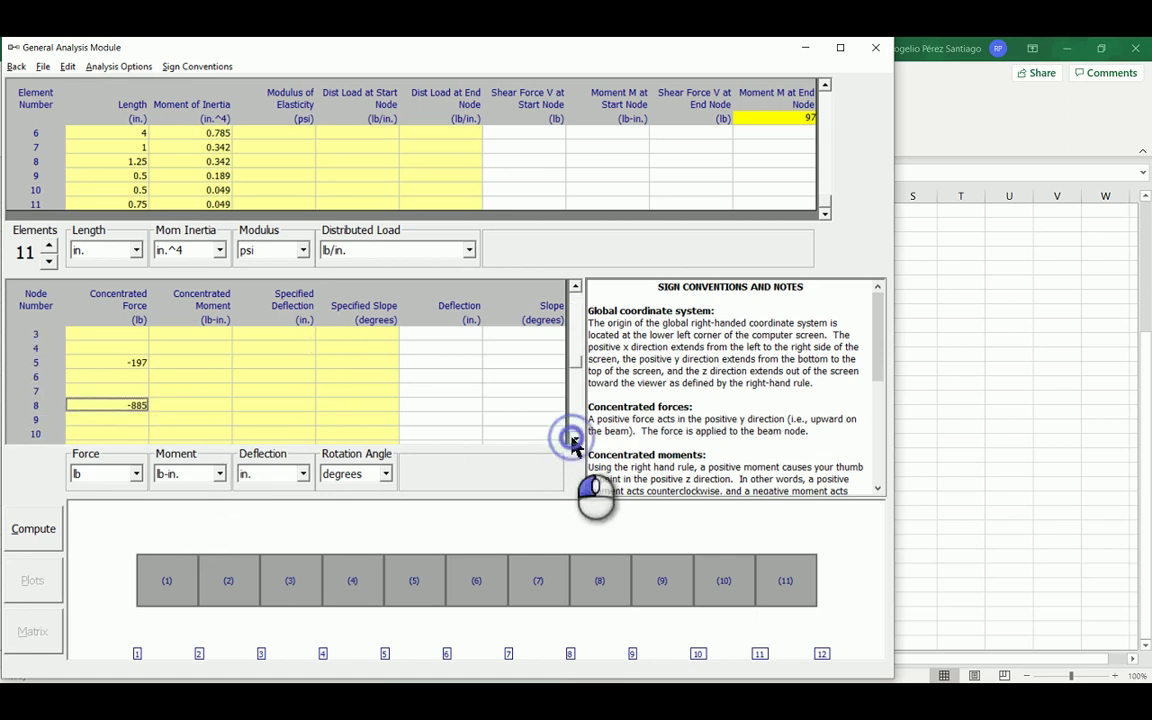
left_click(575, 437)
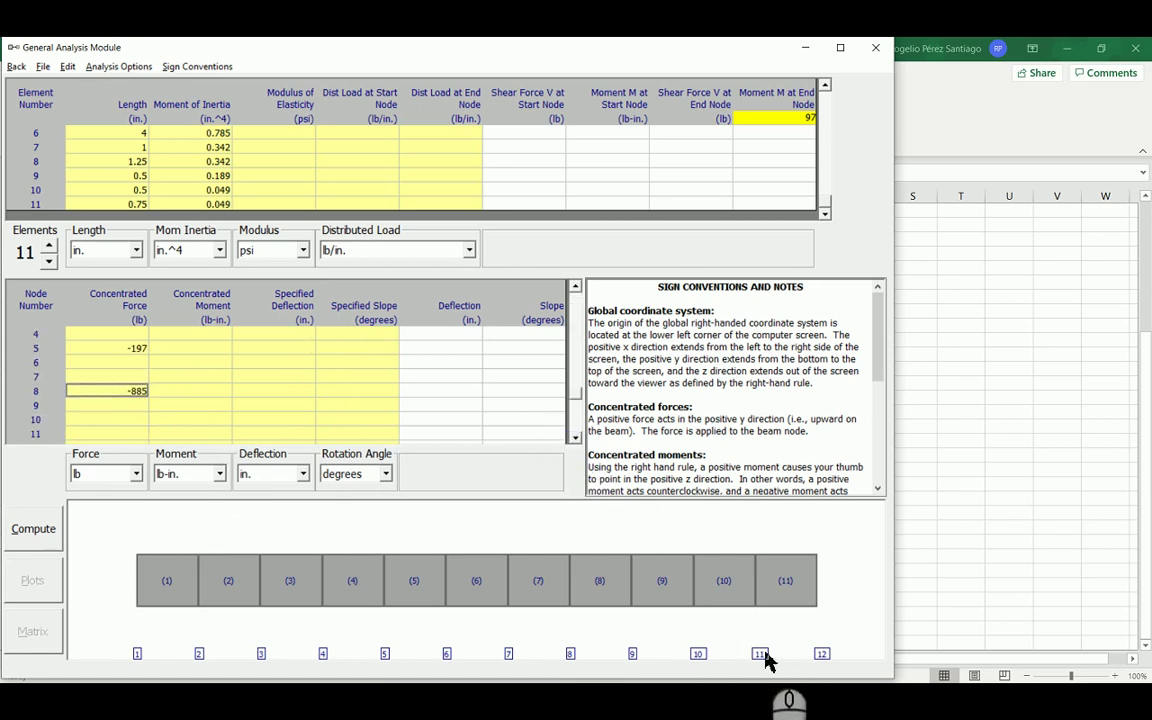
left_click(128, 433)
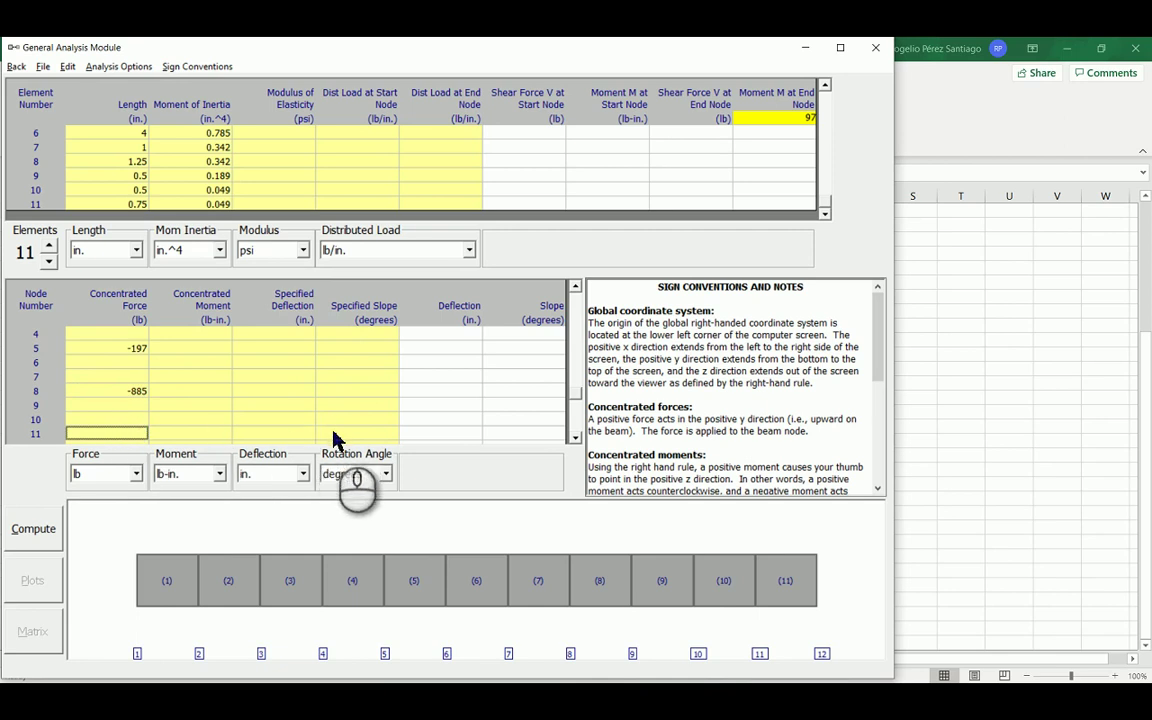
left_click(303, 436)
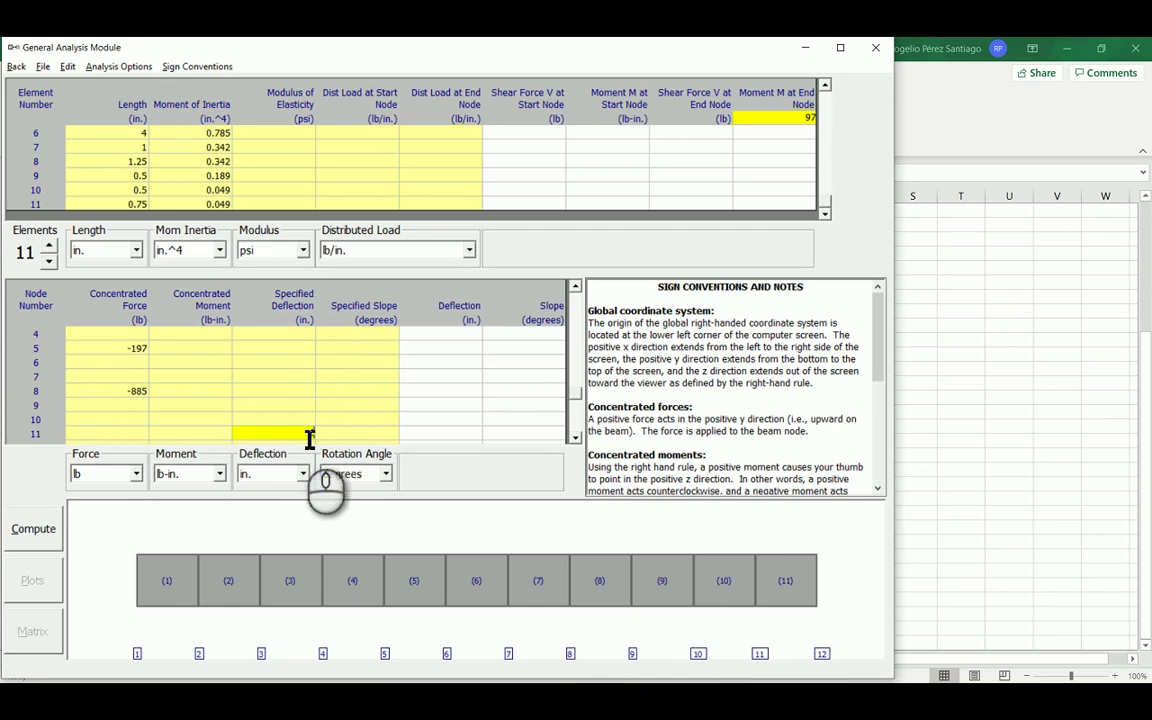
type("0")
left_click(574, 438)
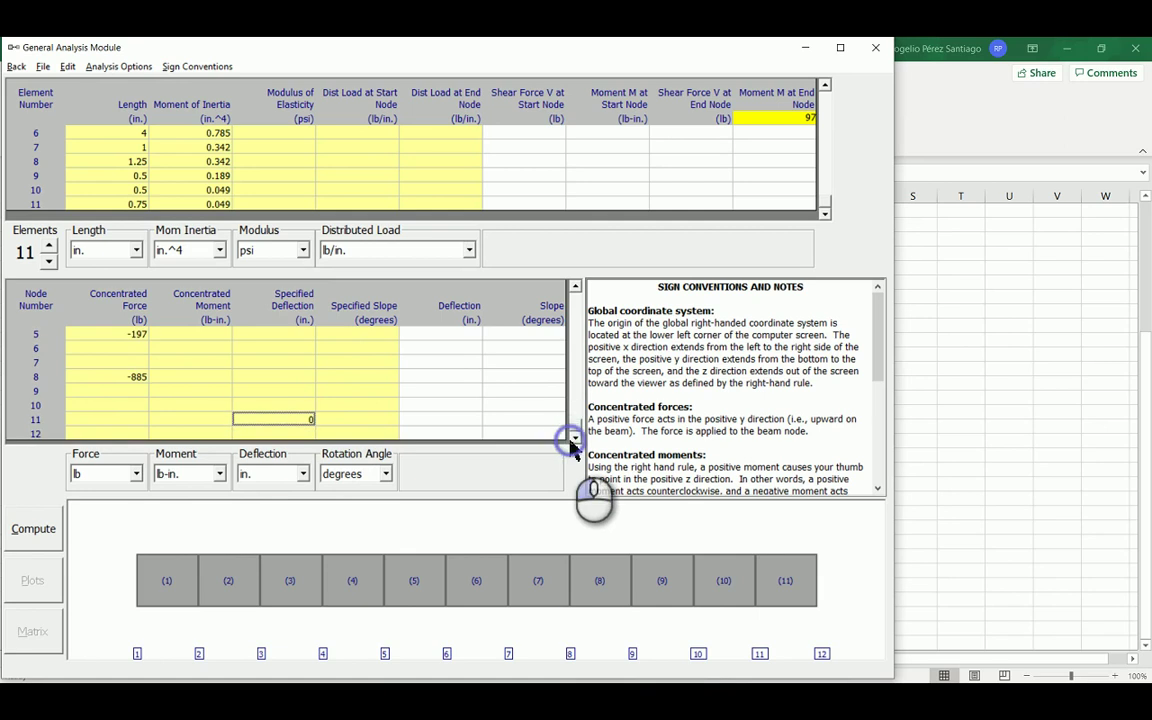
left_click(32, 535)
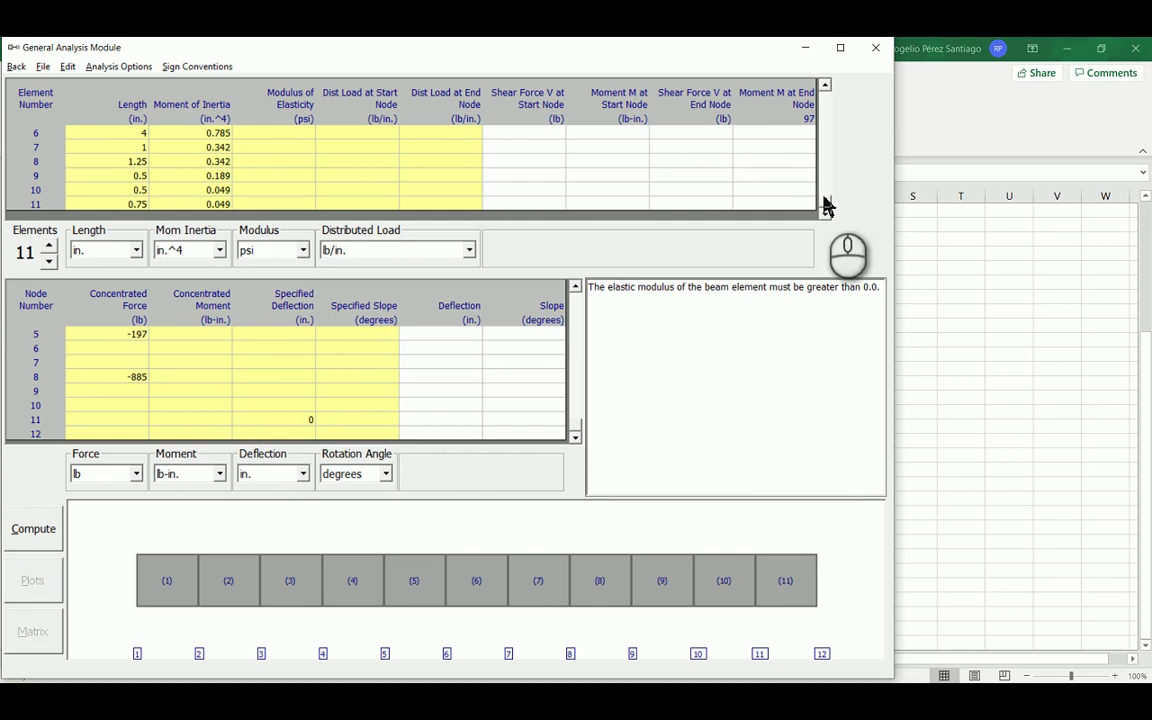
Set the modulus of elasticity of elements 2 to 11 to 30.00E+06 psi and compute the beam.
scroll(830, 150, "up", 3)
left_click(290, 134)
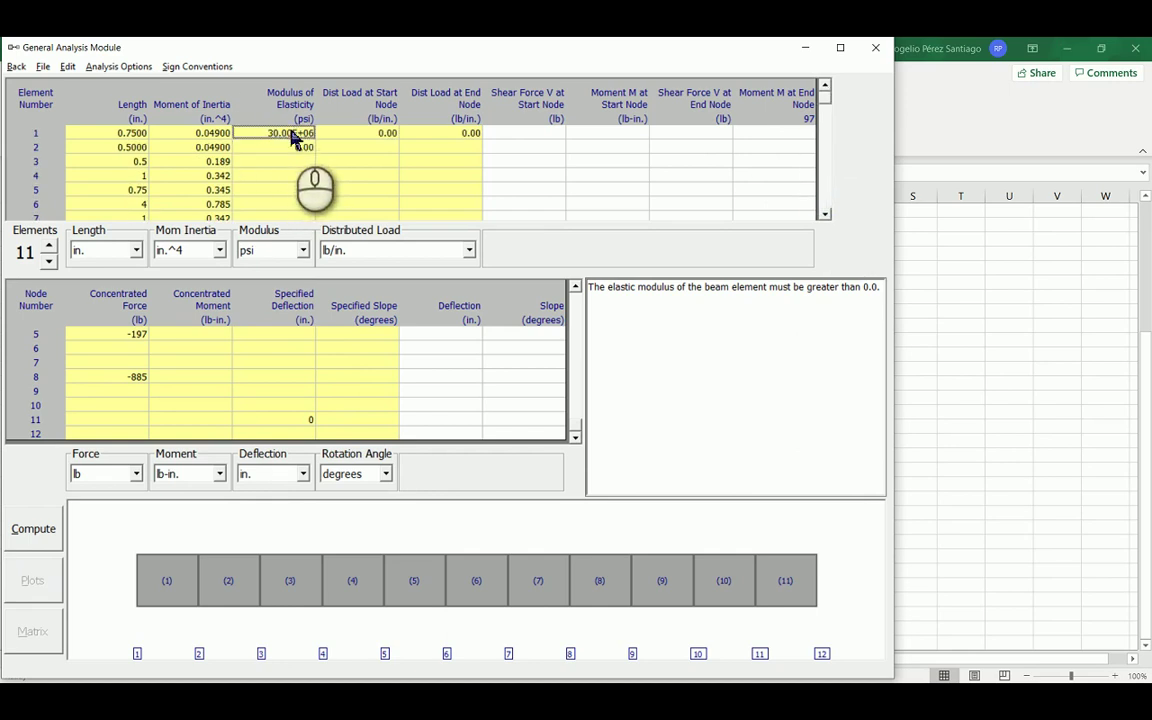
left_click_drag(278, 160, 262, 259)
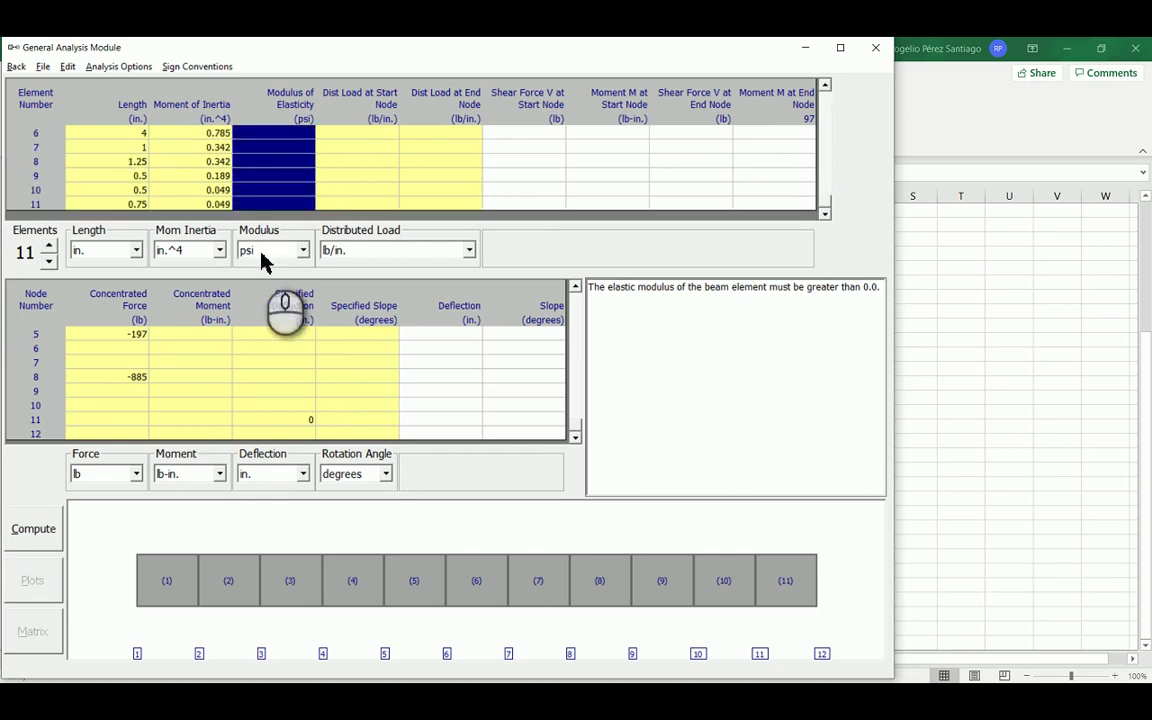
type("30.00E+06")
scroll(329, 211, "up", 2)
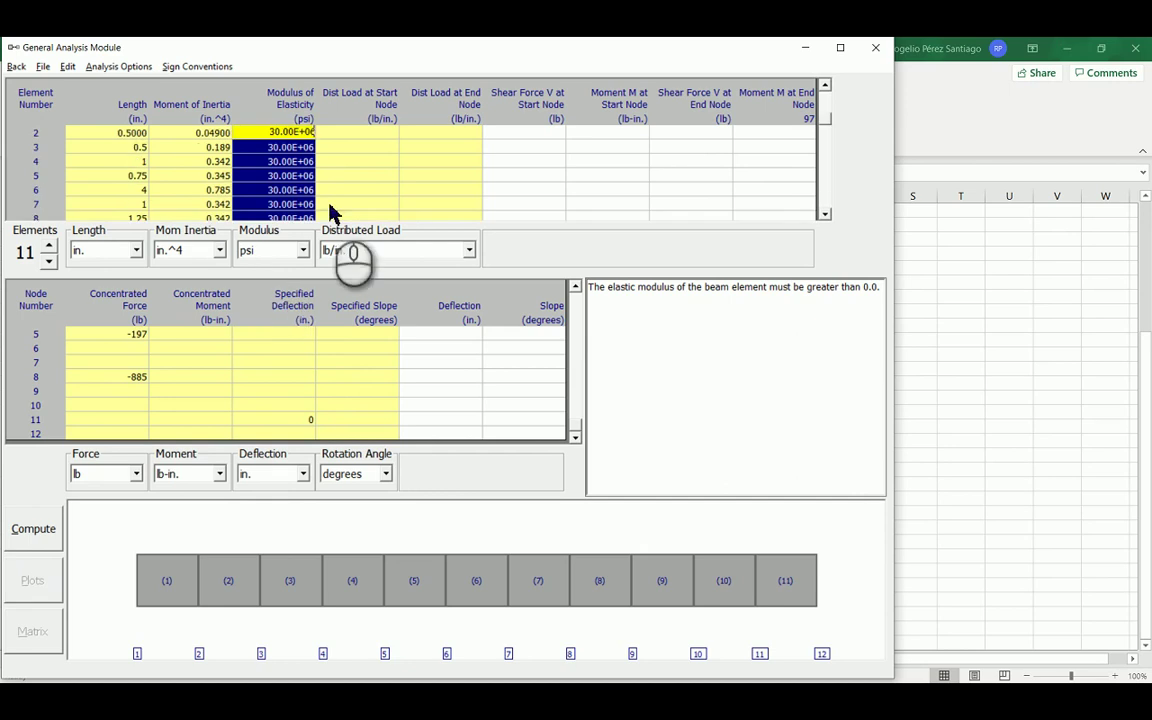
left_click(375, 178)
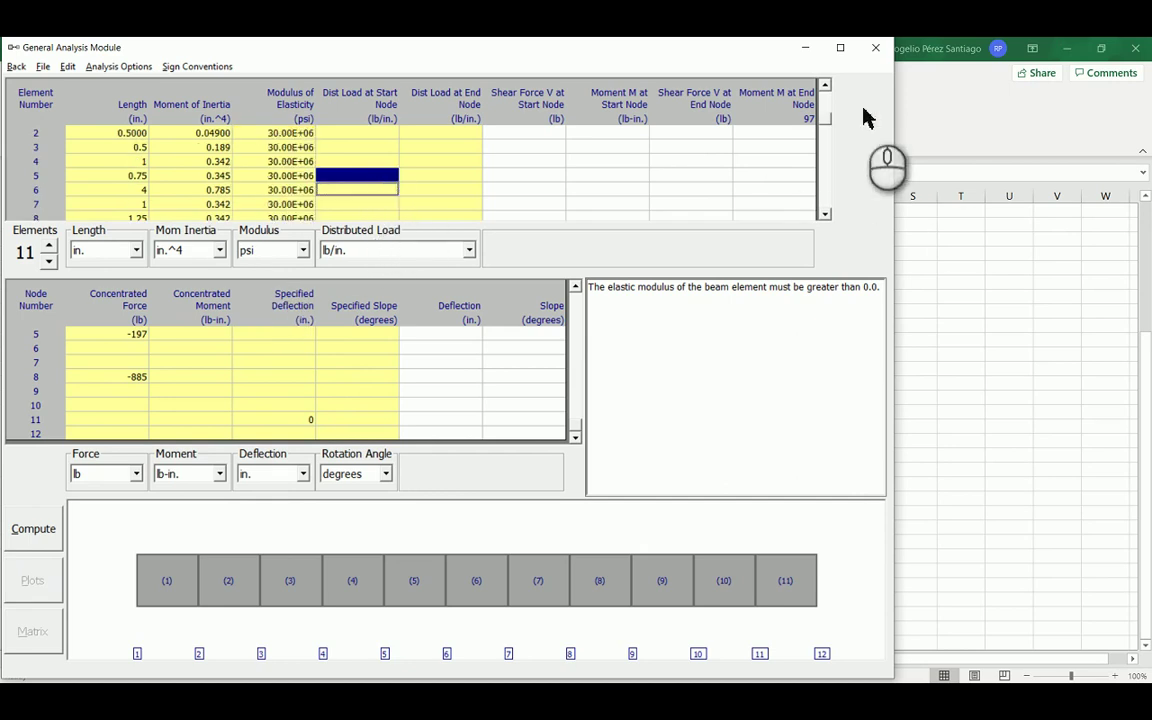
left_click(826, 88)
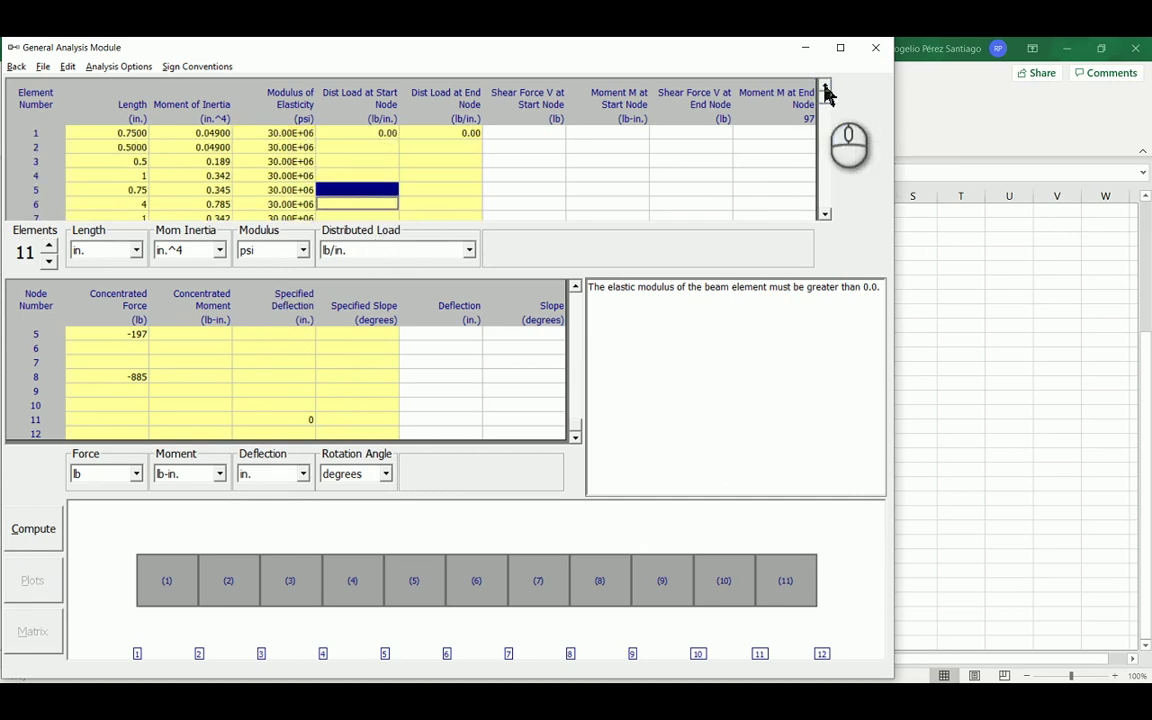
left_click(362, 178)
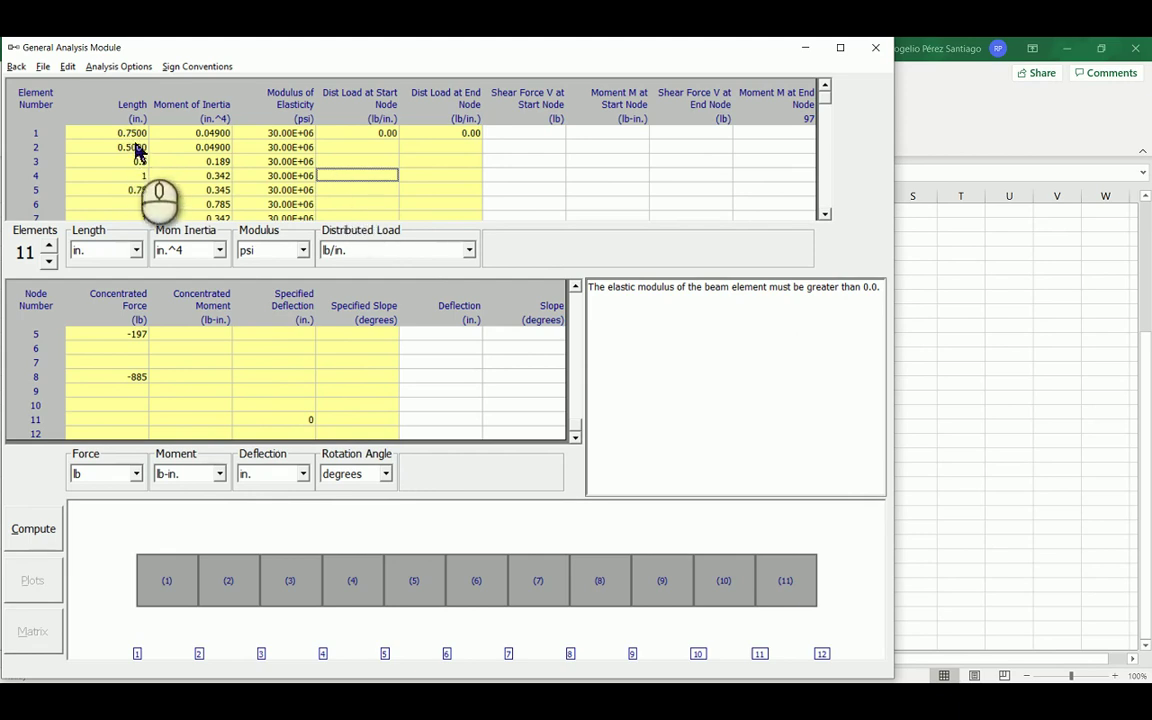
left_click(294, 133)
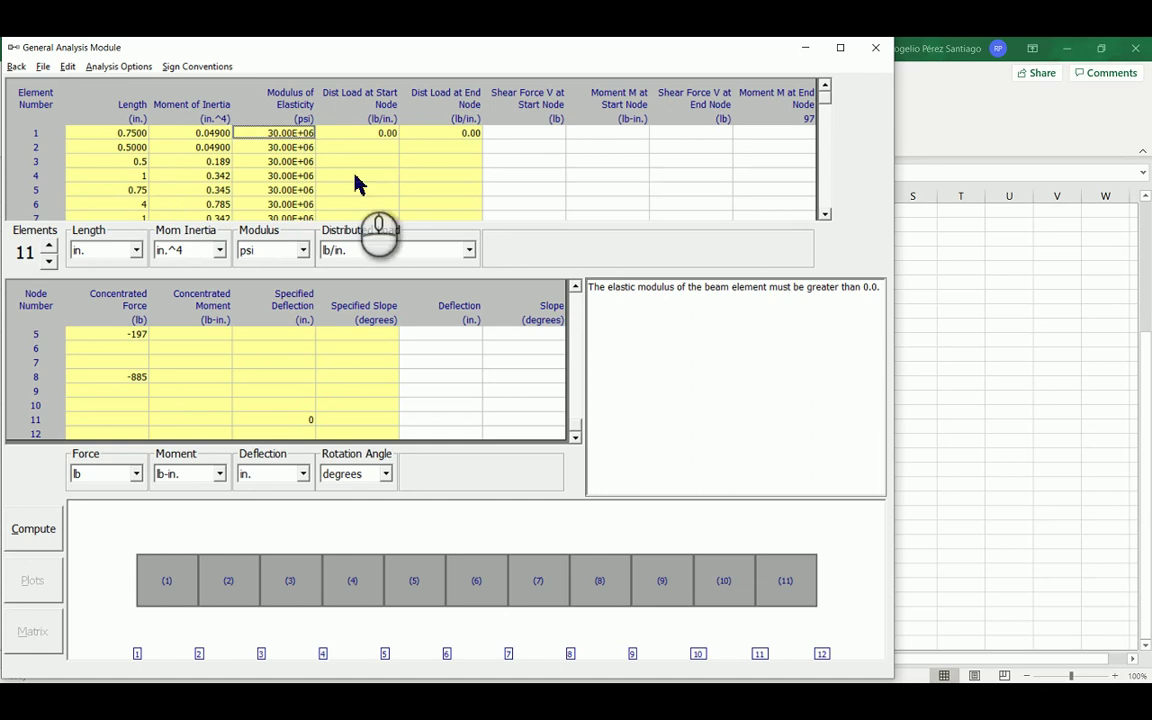
left_click(30, 532)
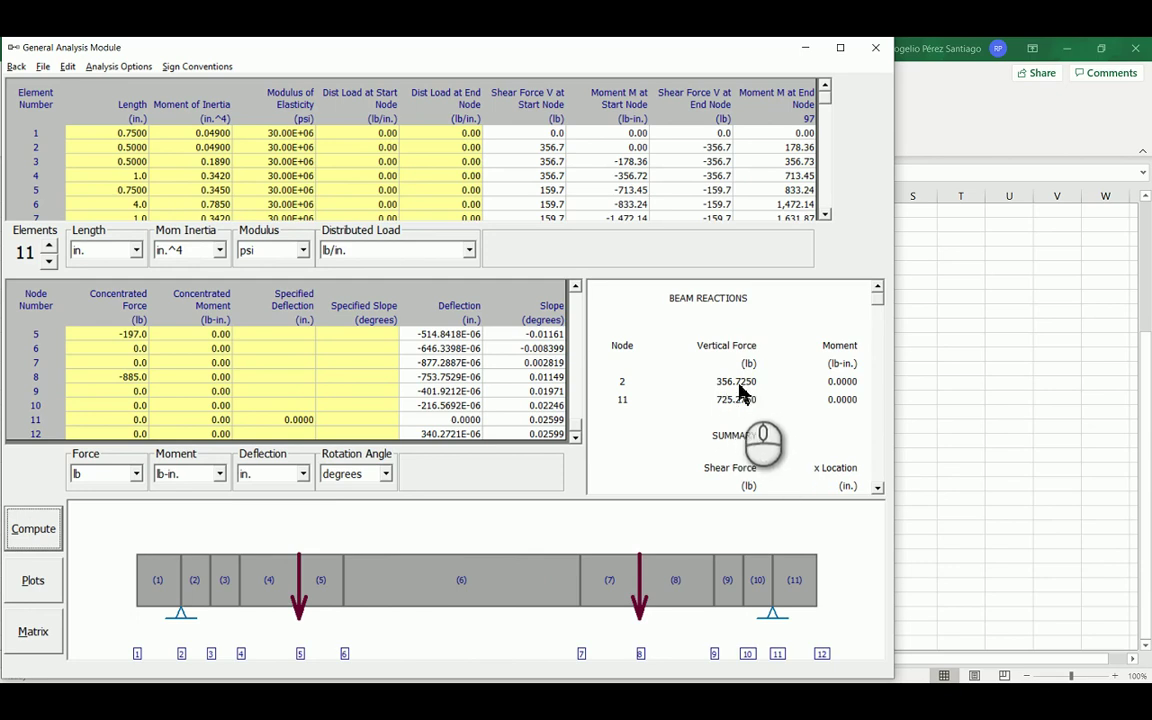
Switch to the SH_EX_7-2 workbook and check the FY bearing reactions at A and B against the computed beam reactions.
key("alt+Tab")
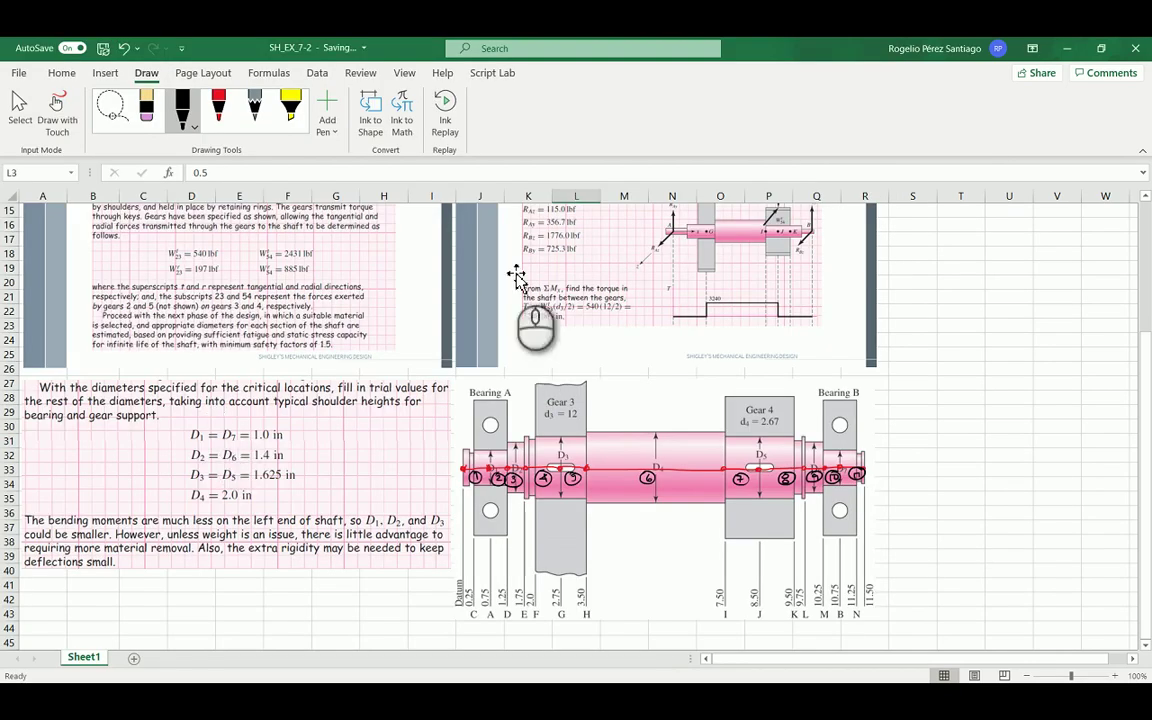
scroll(1140, 228, "up", 5)
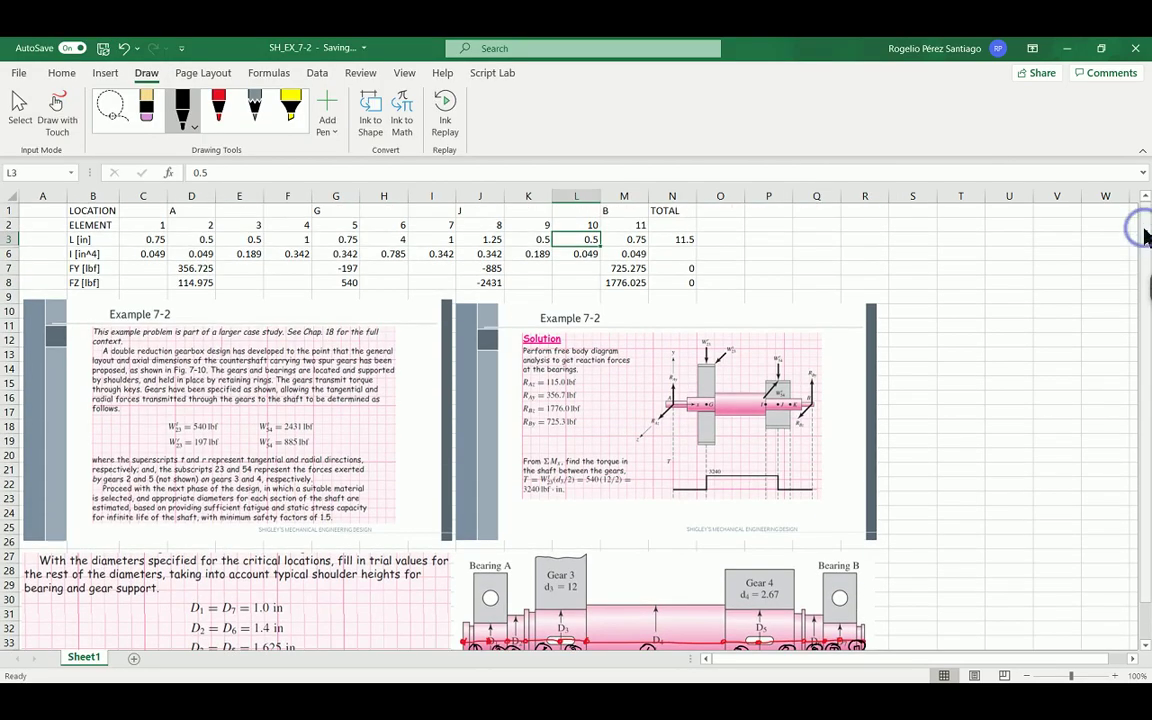
left_click(190, 268)
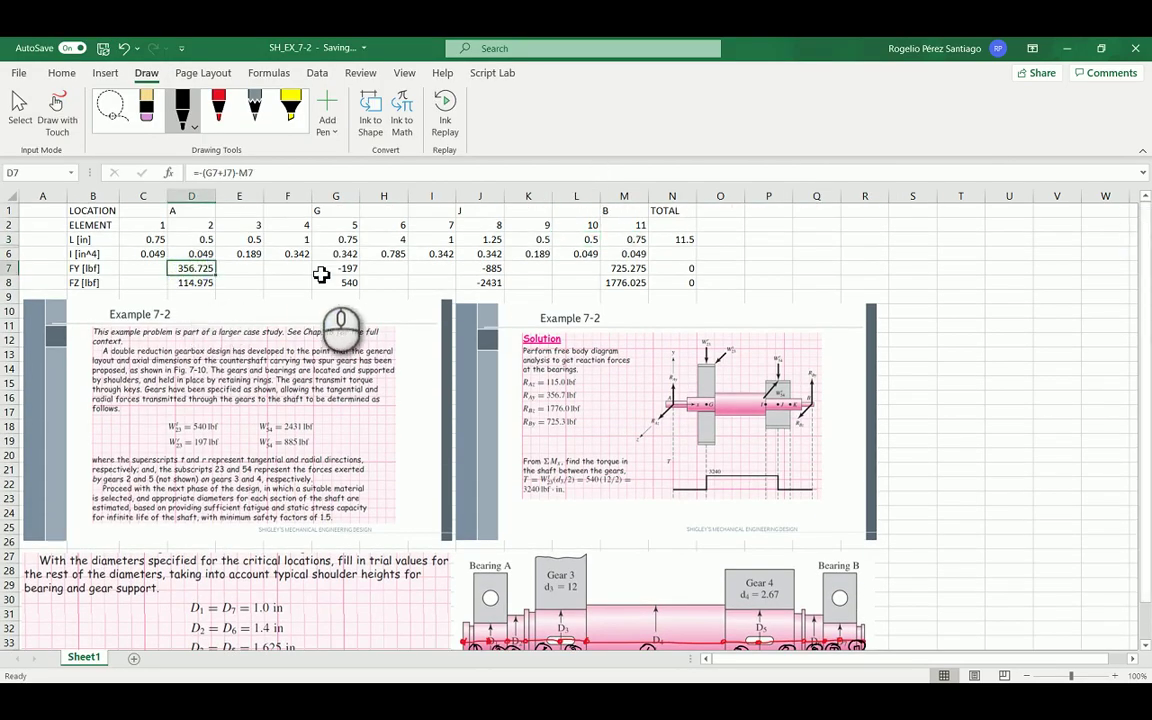
left_click(620, 268)
Return to the General Analysis Module and review the beam reactions and the summary of extreme shear force, bending moment and slope.
key("alt+Tab")
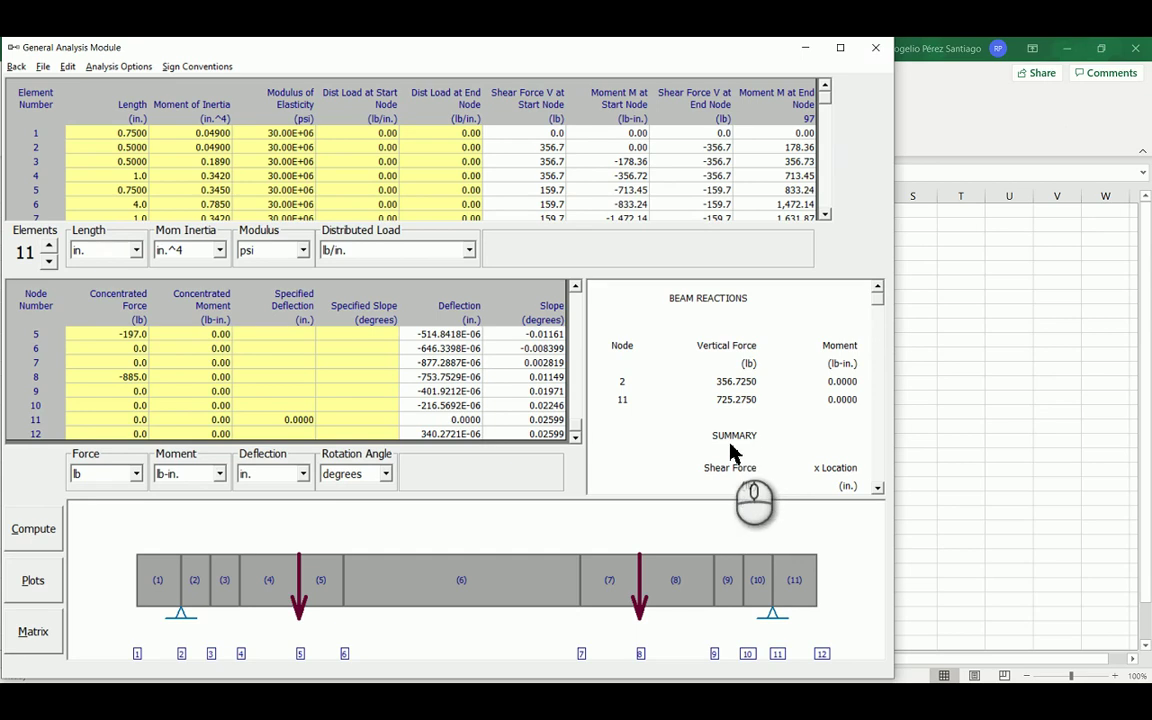
left_click(878, 488)
left_click(878, 488)
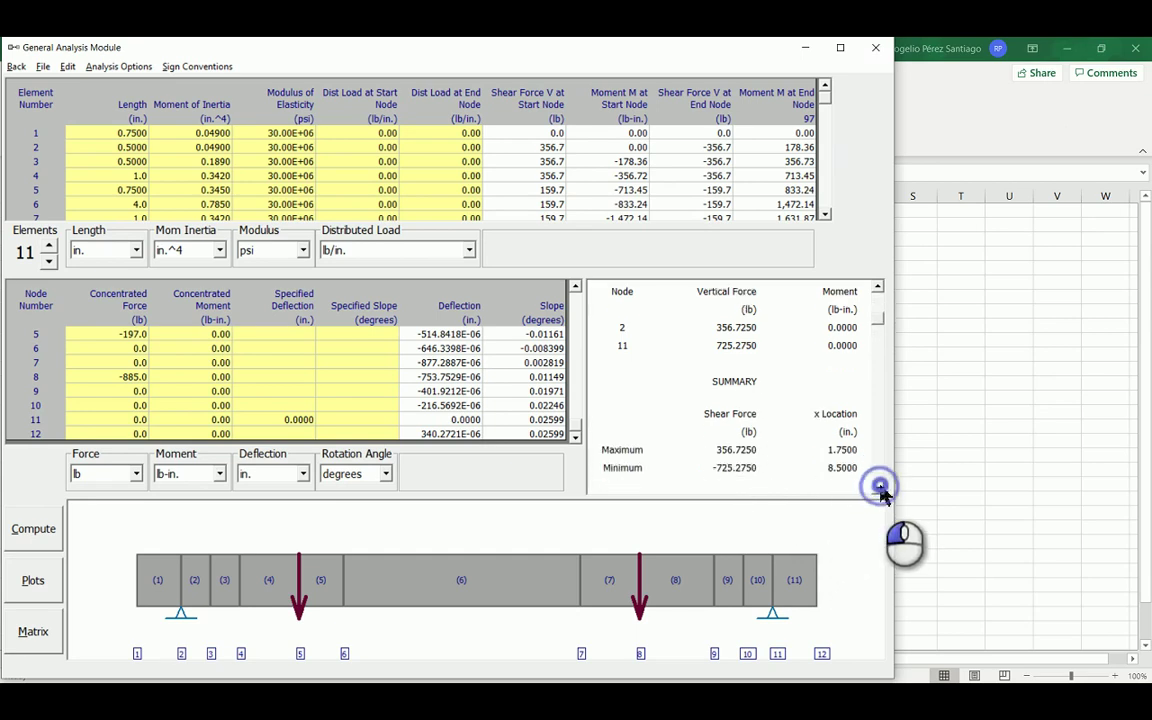
left_click(878, 488)
left_click(878, 488)
left_click(879, 487)
left_click(879, 487)
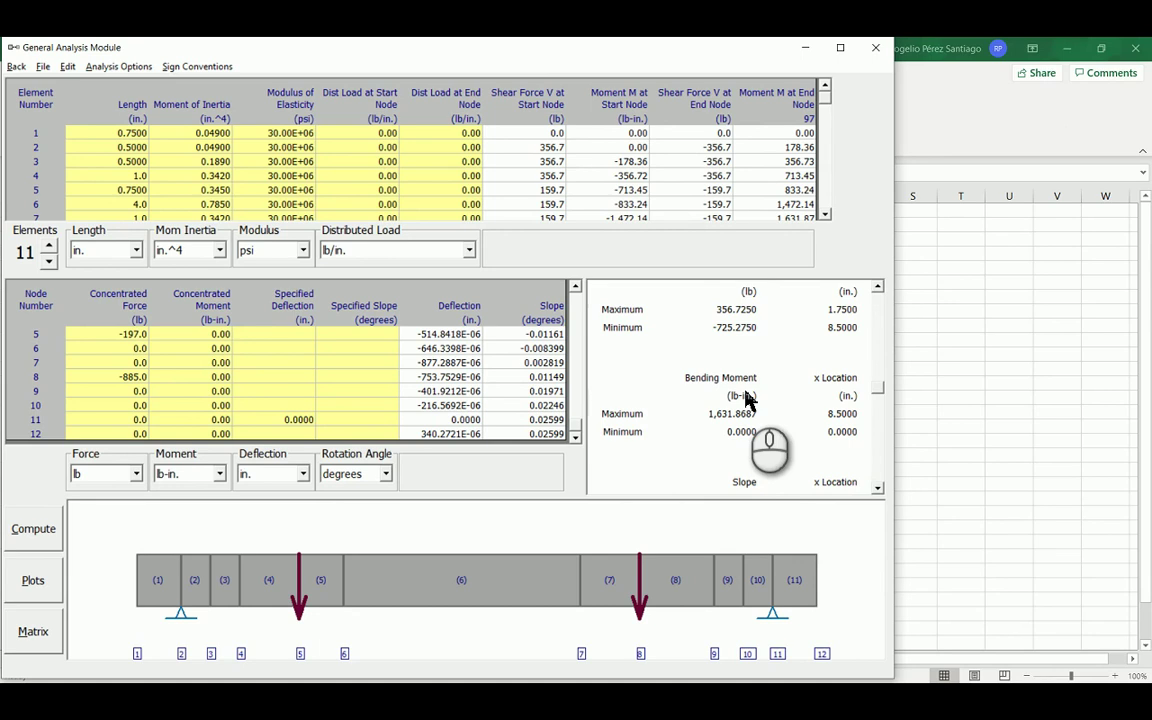
left_click(877, 489)
left_click(877, 489)
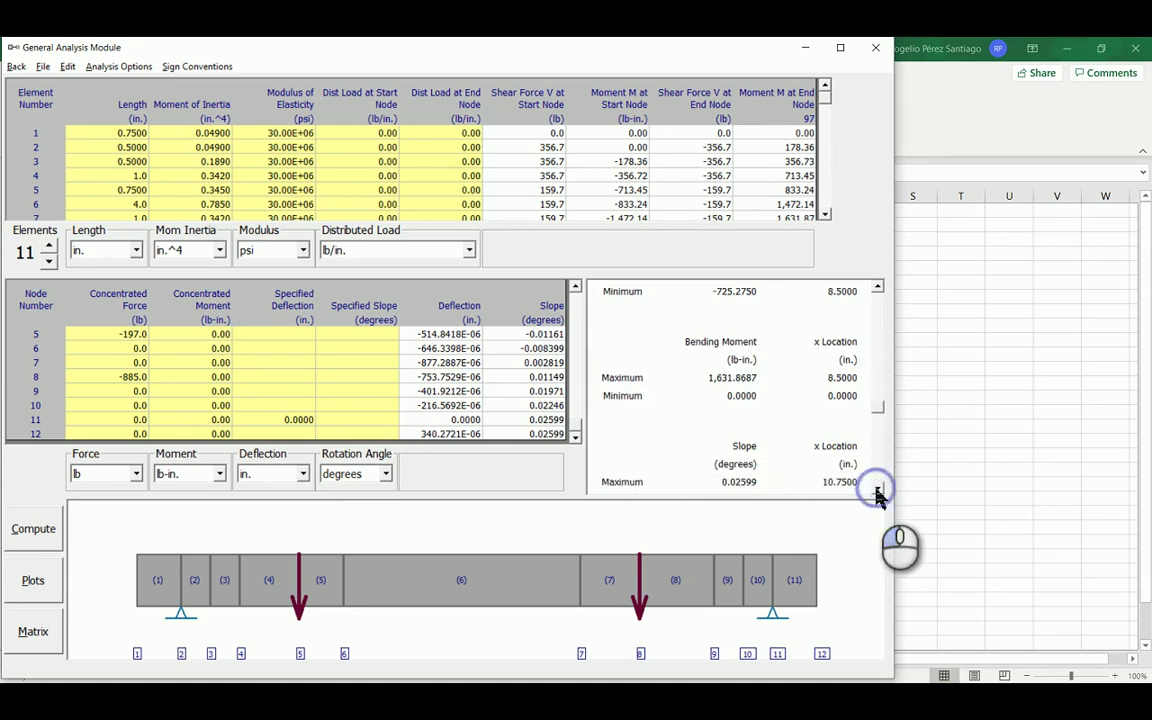
left_click(877, 490)
left_click(877, 490)
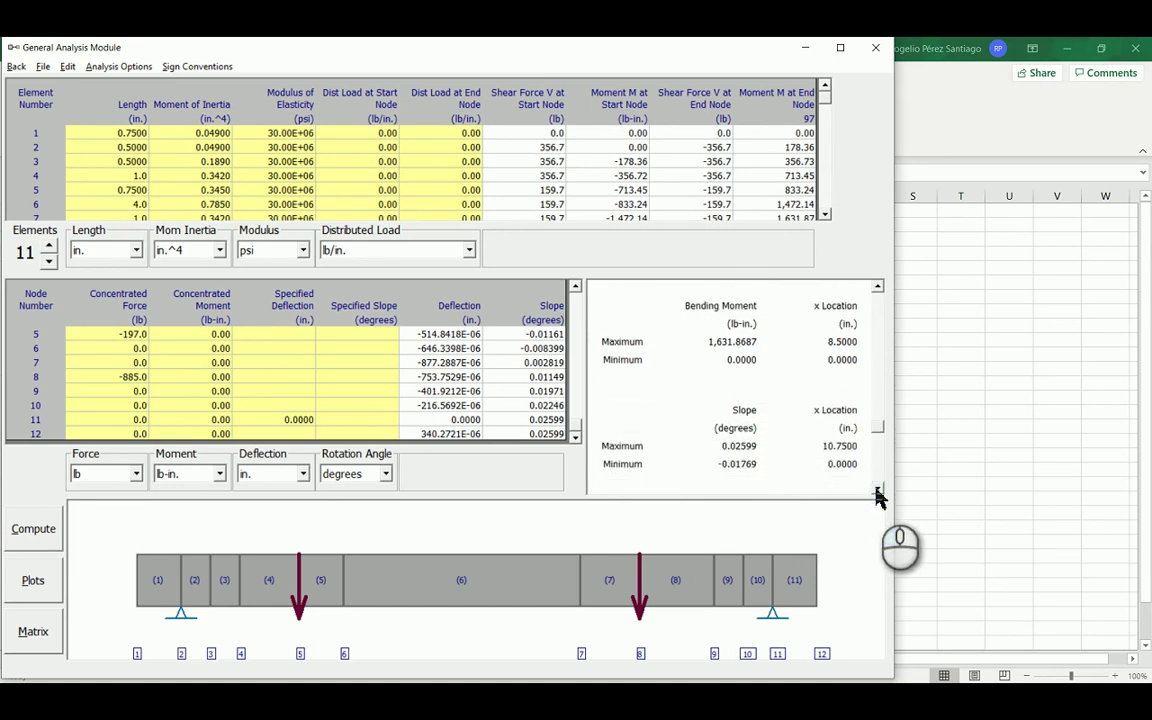
Plot the beam's shear force, bending moment, slope and deflection diagrams, examine them, and return to the beam data.
left_click(36, 586)
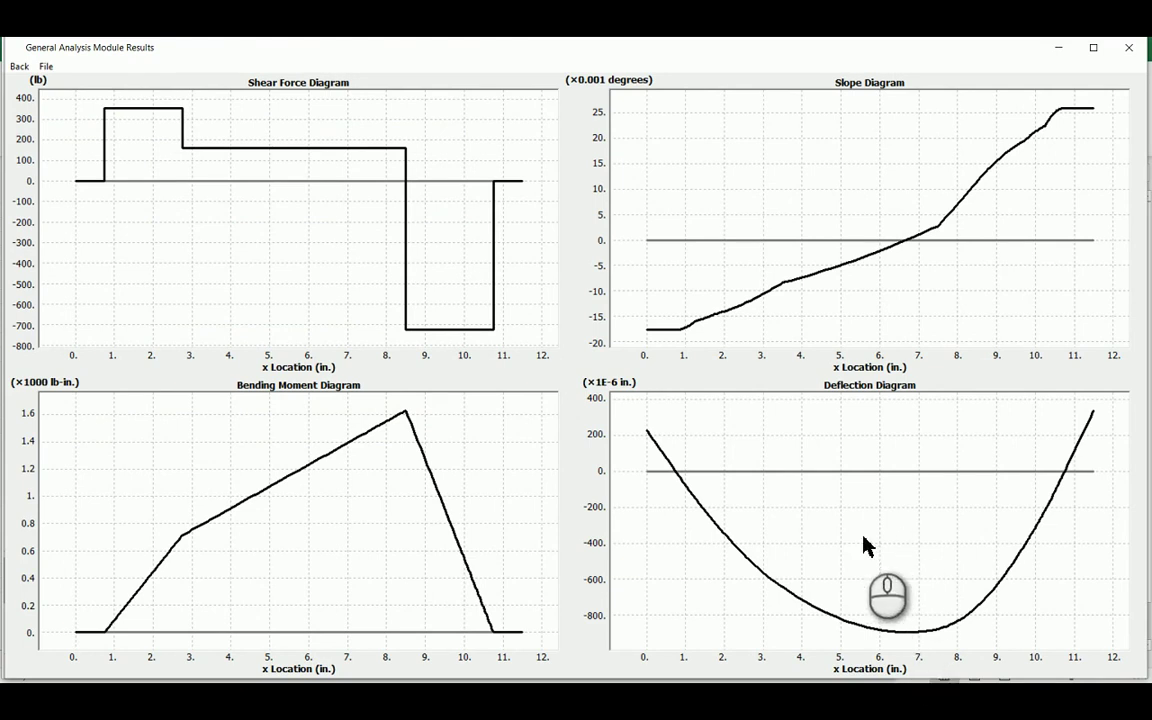
key("alt+Tab")
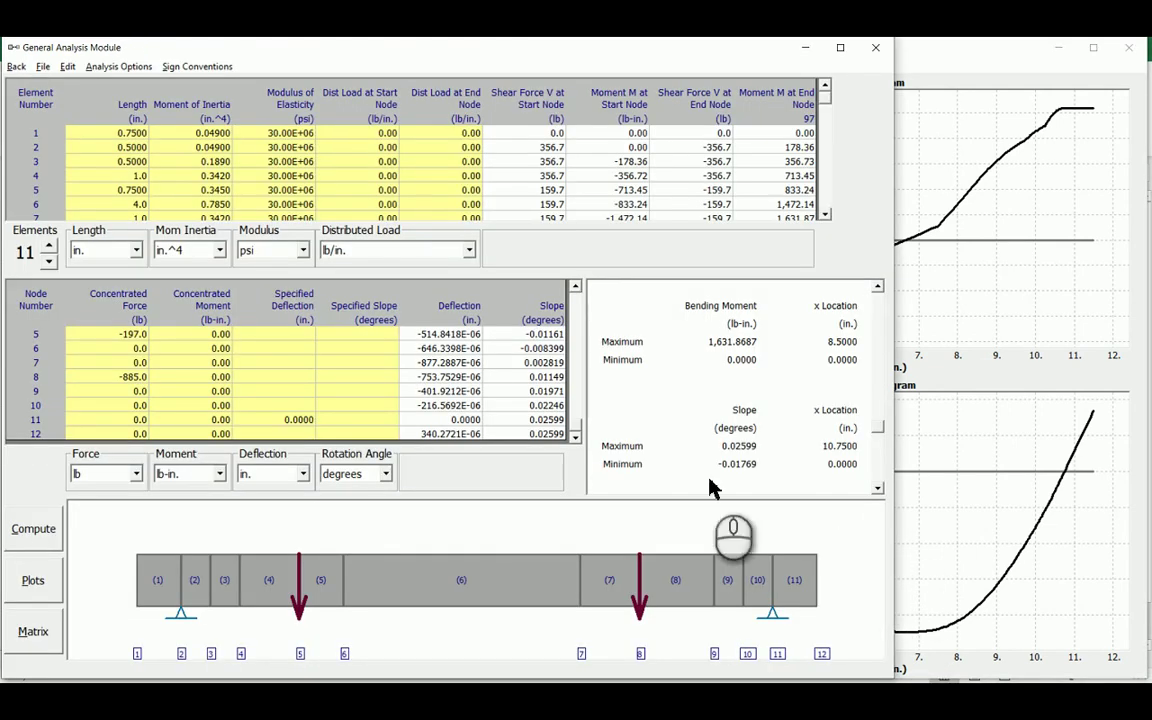
Switch to the 2029_O21_Cap3_S4 presentation and review the Example 7-3 diagrams, Table 7-3 and the Autodesk Inventor result slides.
key("super")
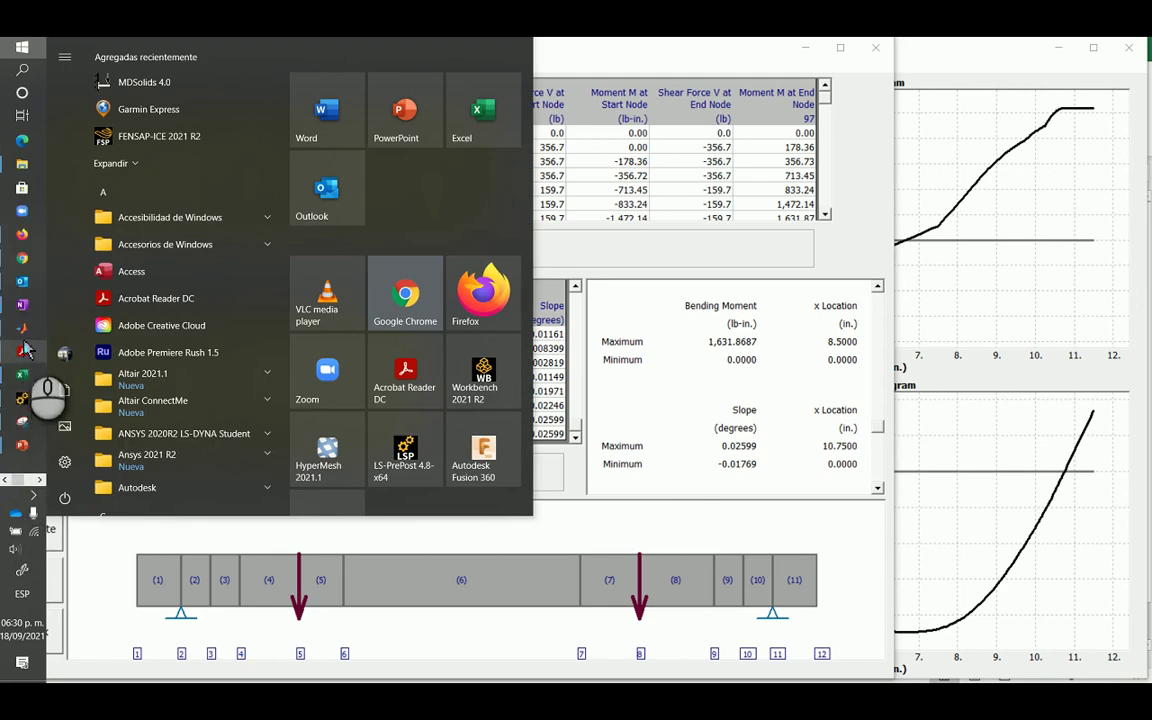
mouse_move(24, 450)
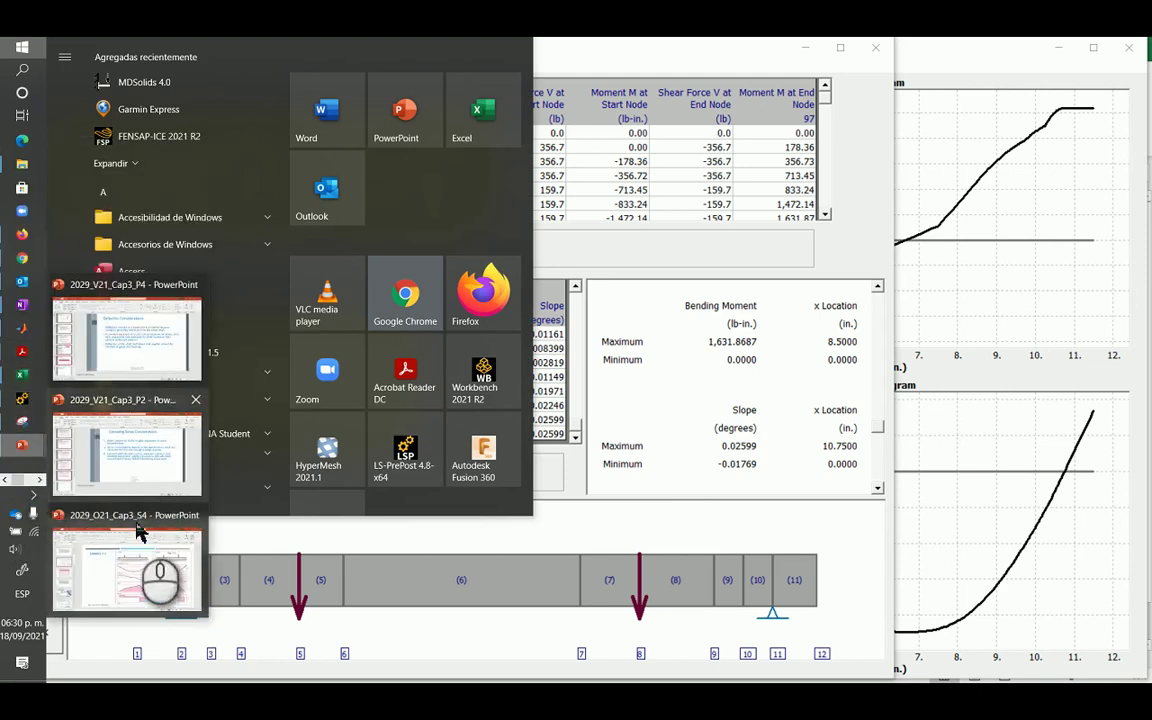
left_click(158, 565)
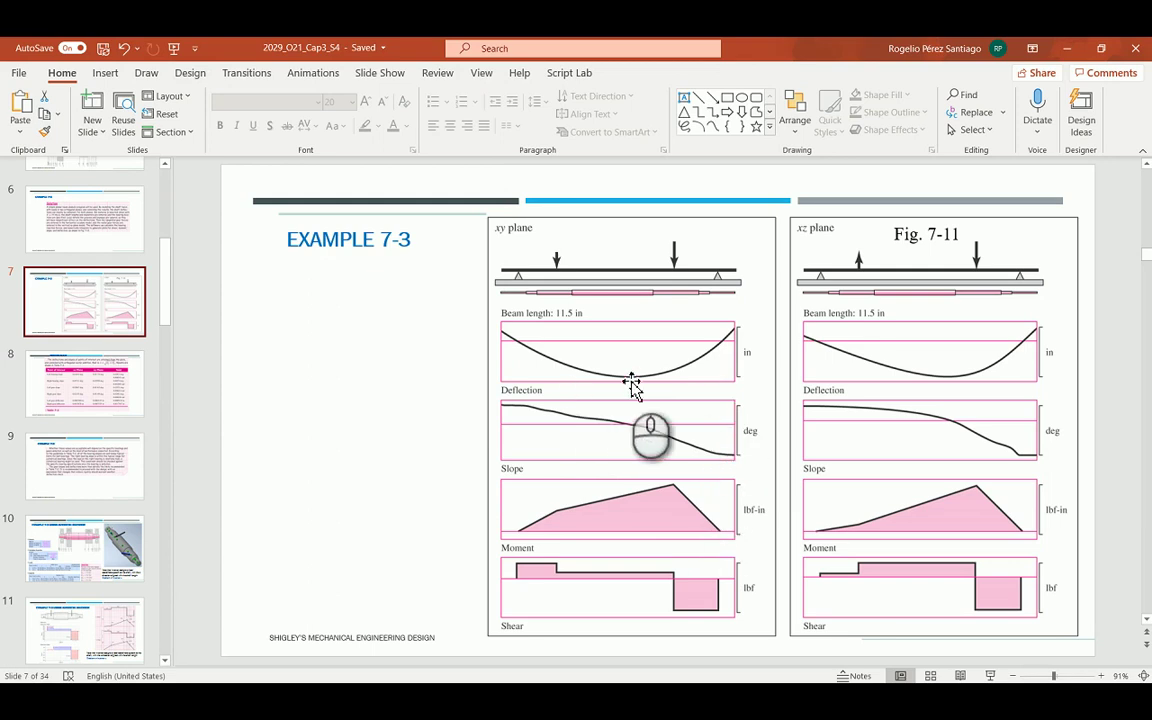
left_click(95, 395)
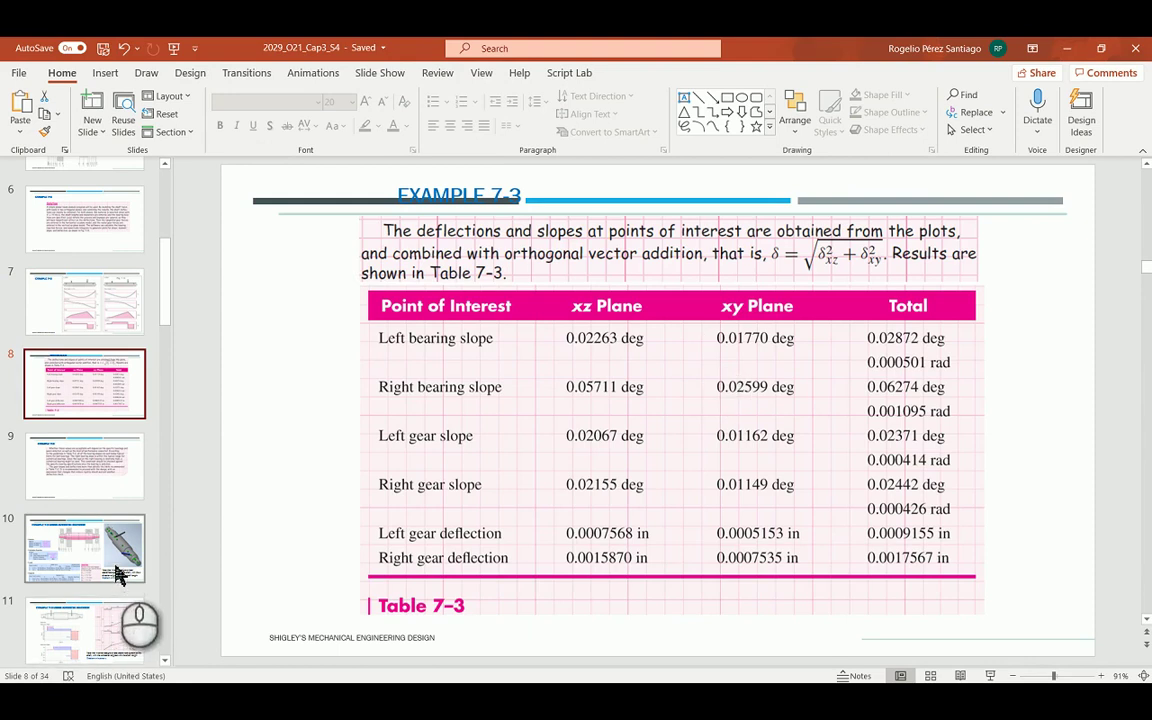
left_click(108, 640)
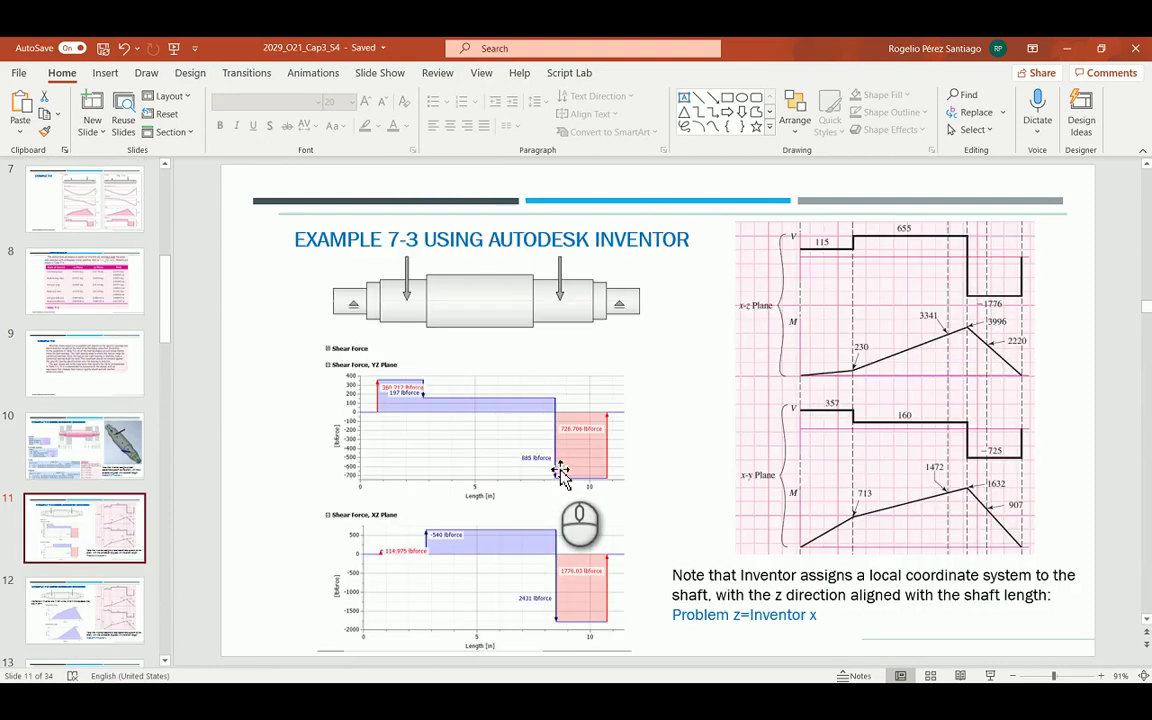
left_click(85, 619)
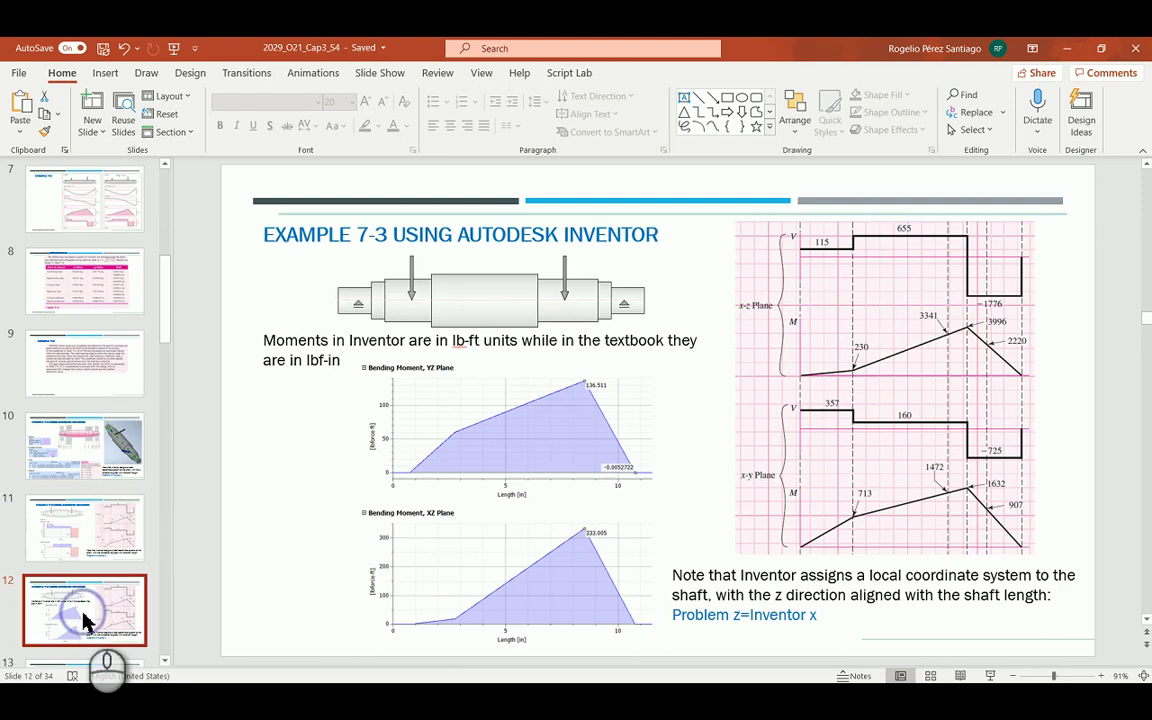
scroll(60, 620, "down", 5)
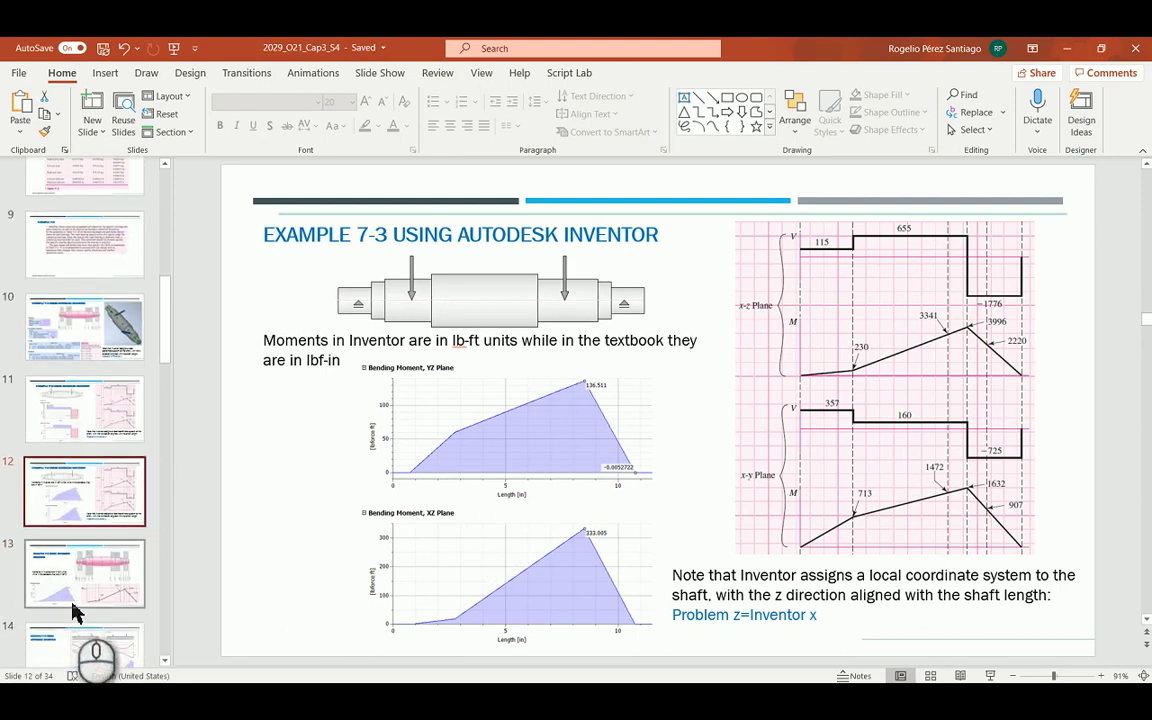
left_click(130, 568)
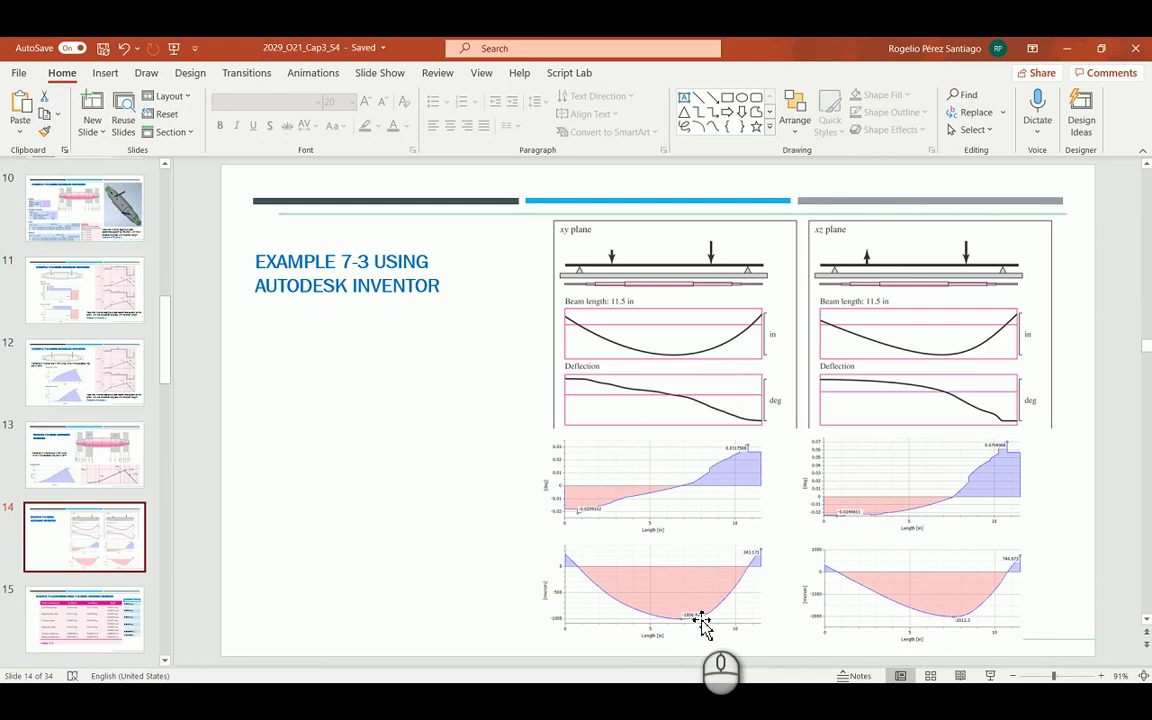
Return to the General Analysis Module plots and examine the lowest point of the deflection diagram.
key("alt+Tab")
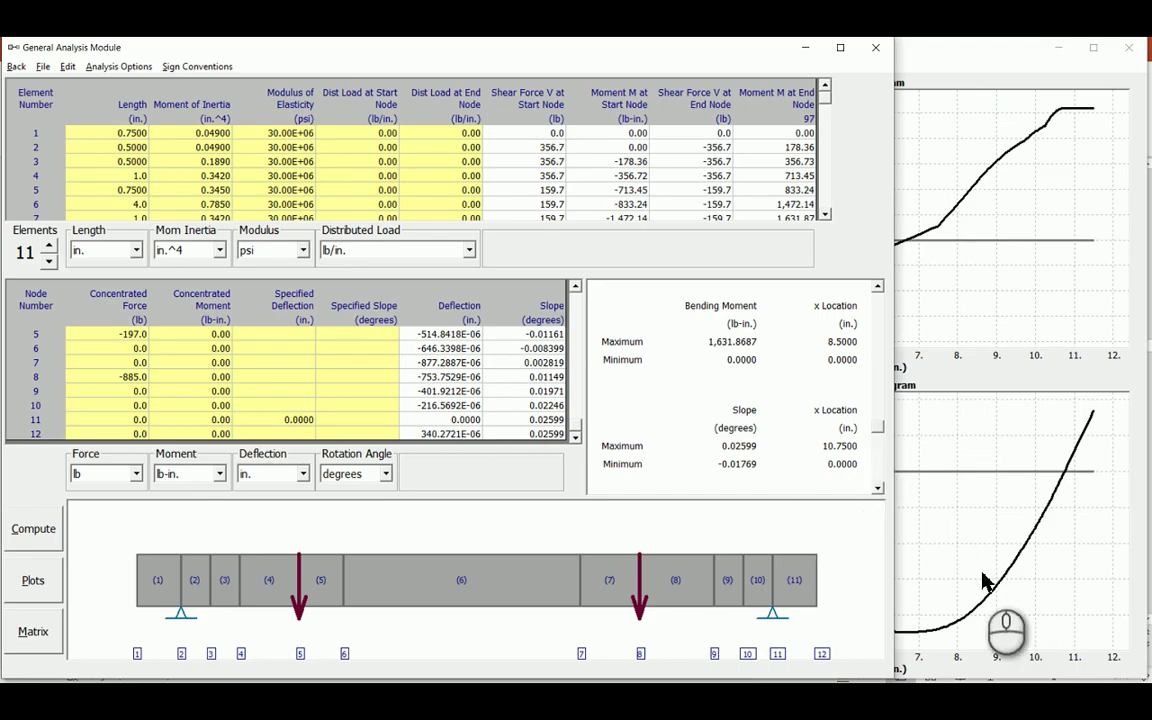
left_click(982, 575)
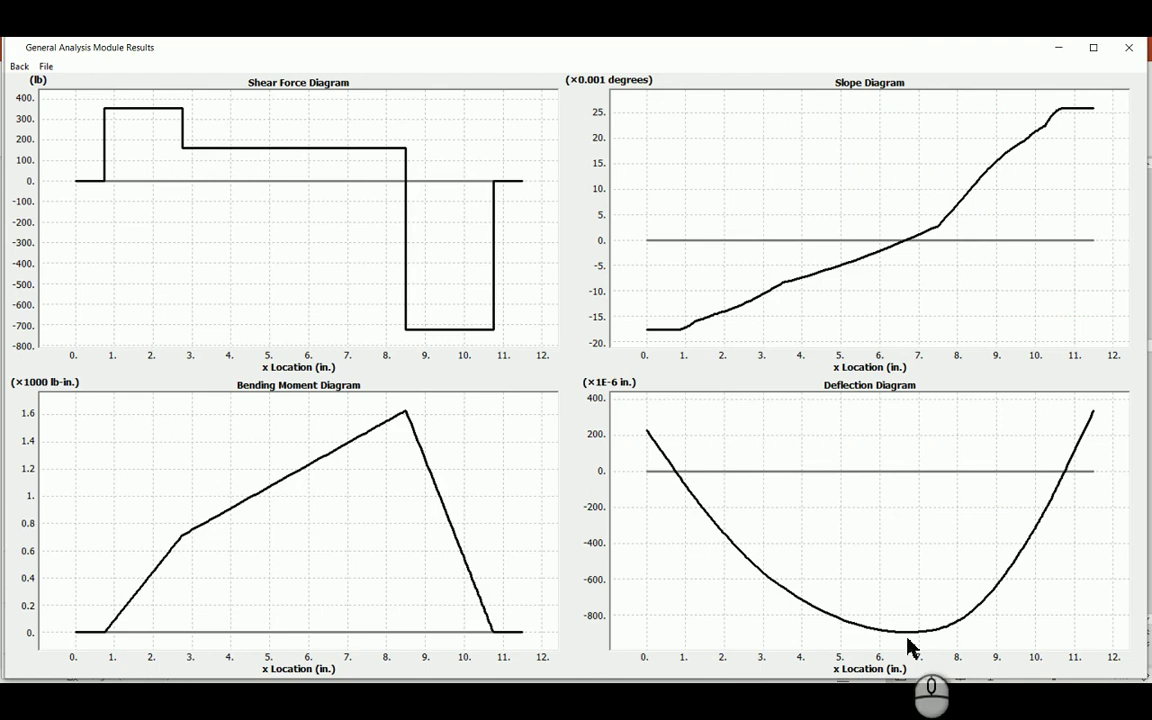
Compute the beam again and review the maximum and minimum slope and deflection in the results summary.
key("alt+Tab")
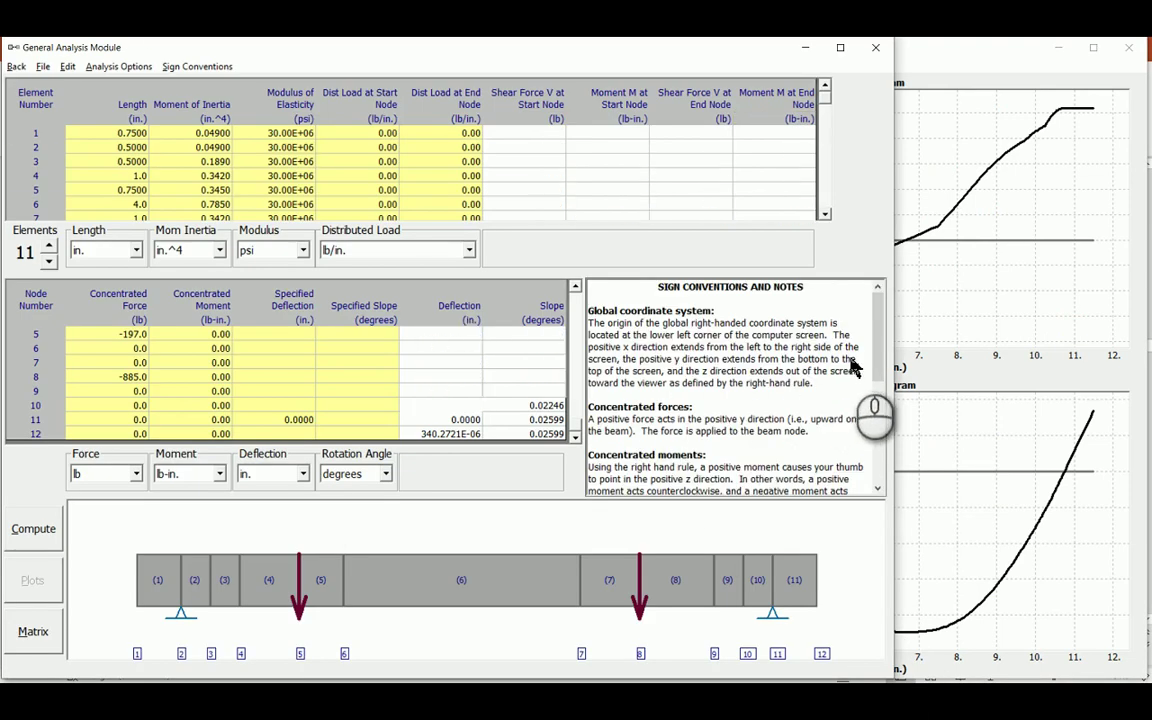
left_click_drag(877, 348, 887, 470)
left_click(35, 540)
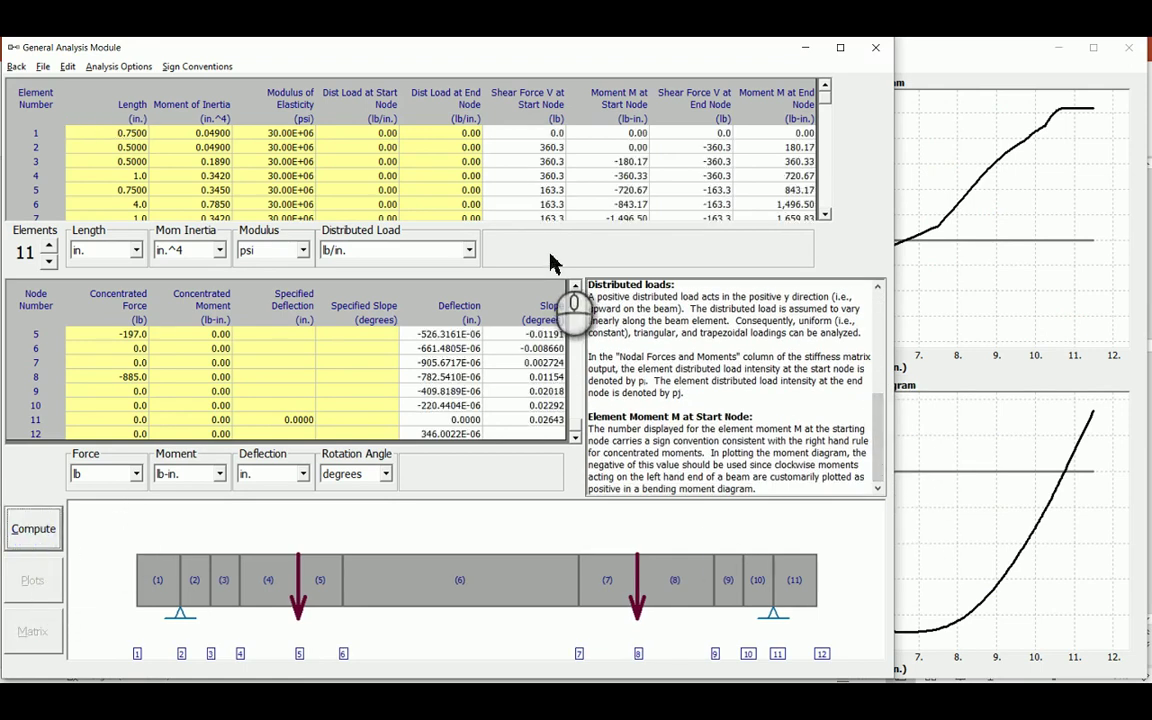
left_click(878, 489)
left_click(878, 489)
left_click(878, 489)
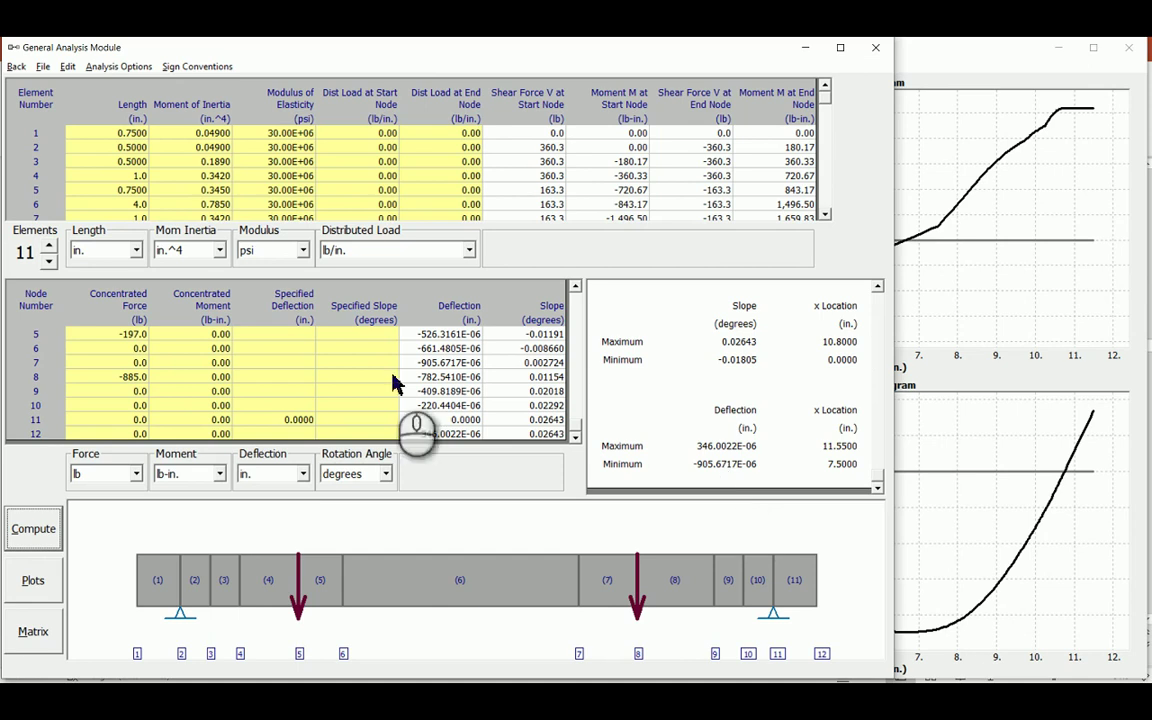
View the recomputed beam's plots, then switch to the Clase 13-14 - Ejes P2 page in OneNote to check the reactions and shaft dimensions.
key("alt+Tab")
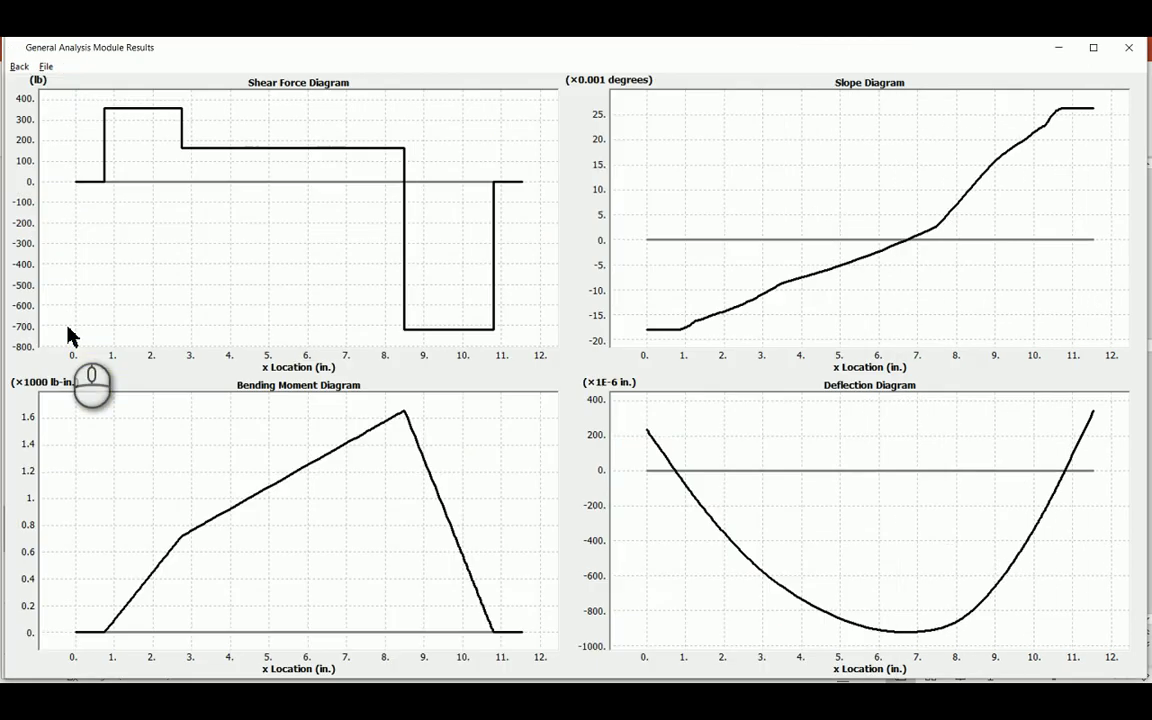
key("super")
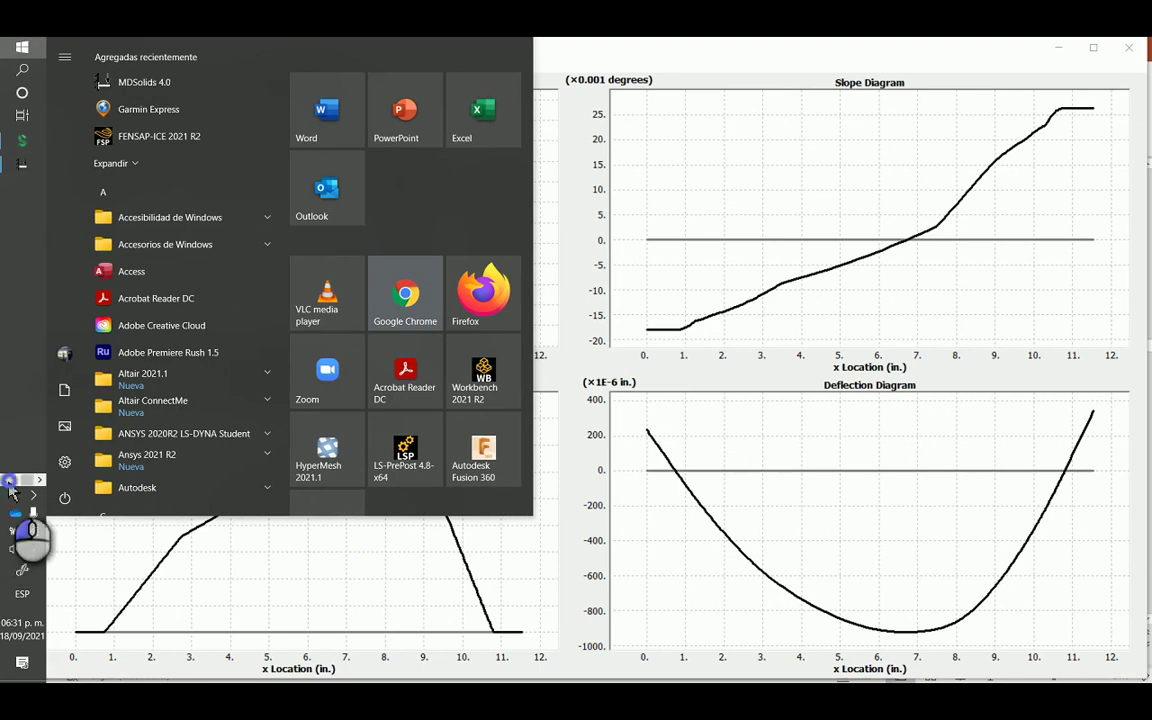
mouse_move(18, 308)
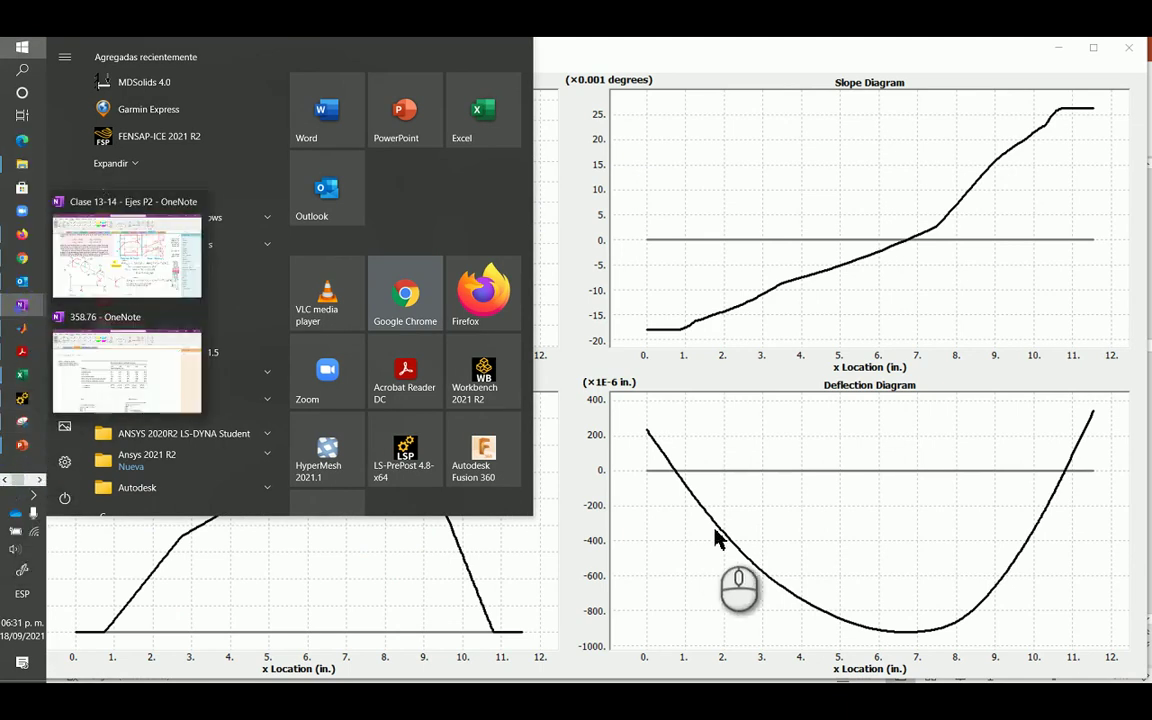
mouse_move(155, 376)
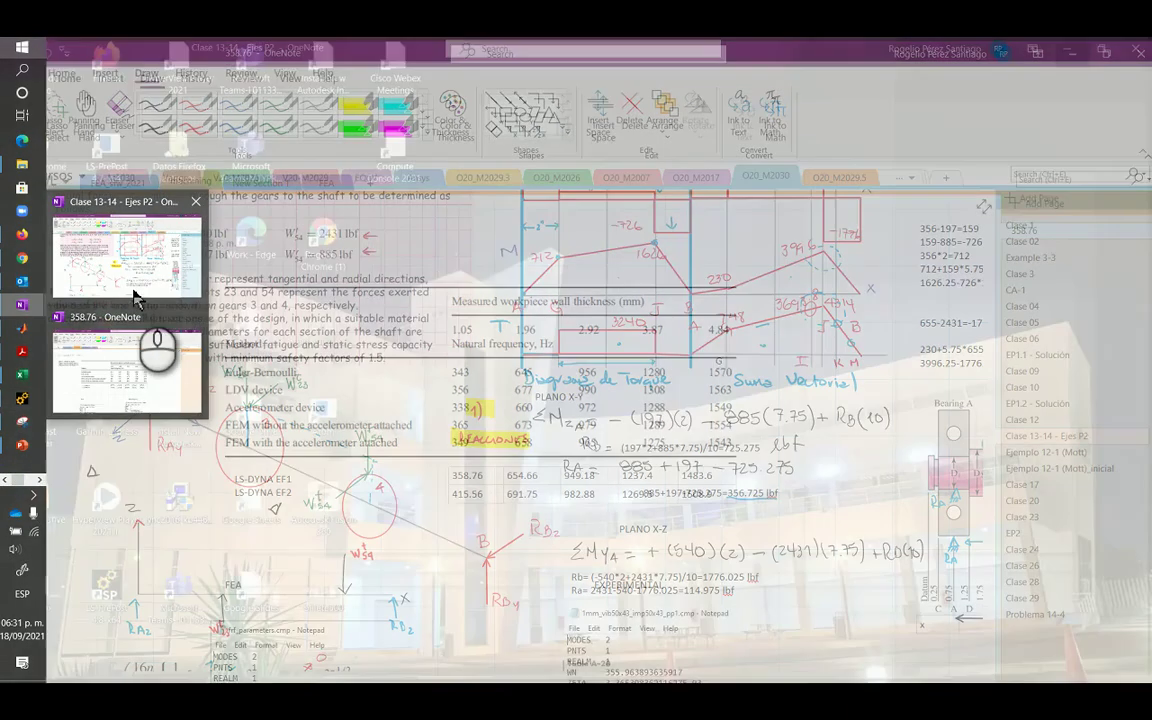
left_click(128, 283)
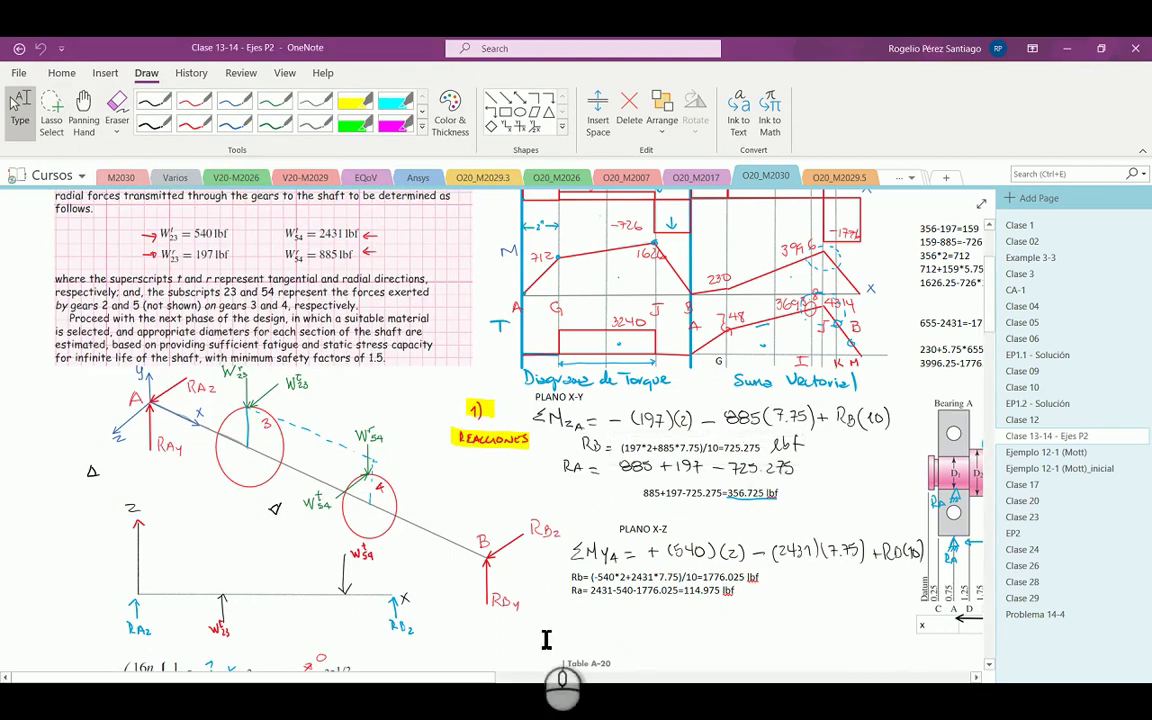
scroll(545, 638, "right", 5)
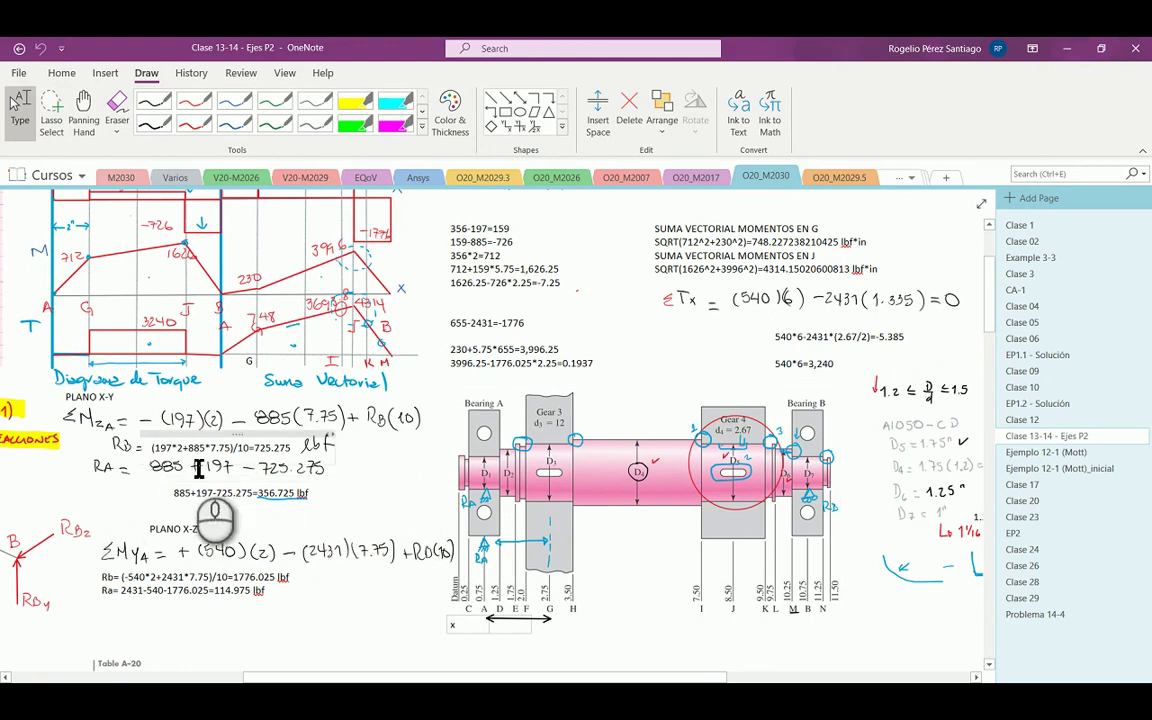
Review the beam plots again and compare them with the Autodesk Inventor slope and deflection slide in the 2029_O21_Cap3_S4 presentation.
key("alt+Tab")
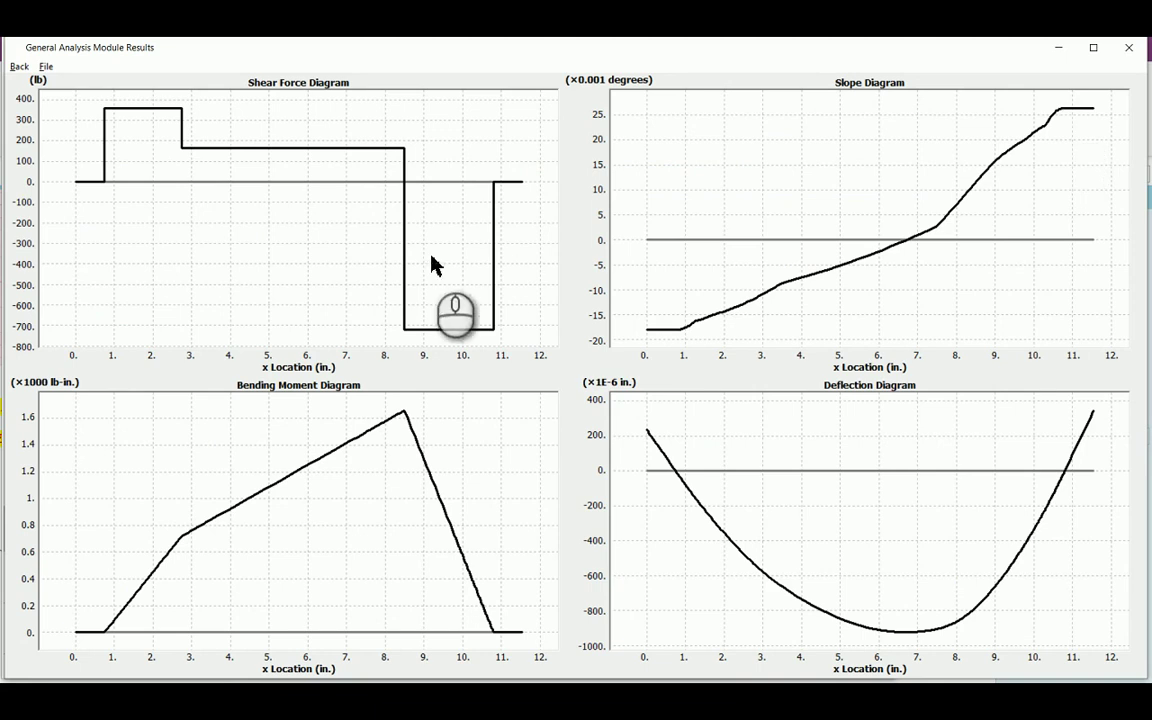
key("super")
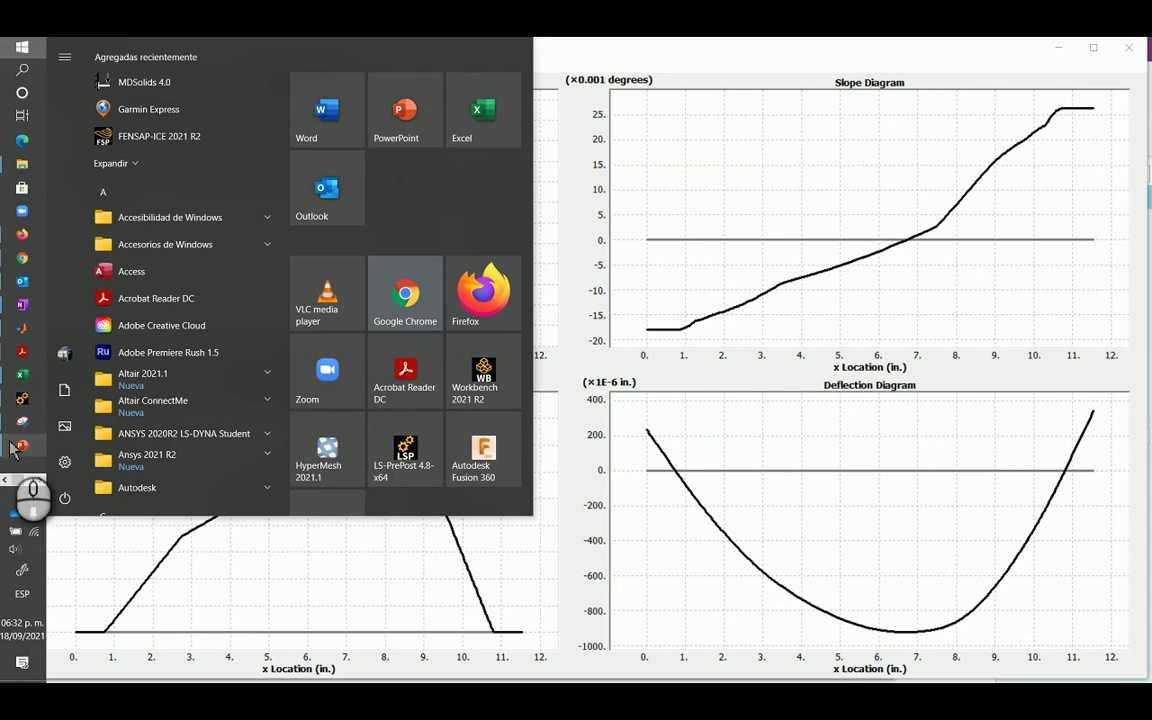
mouse_move(21, 444)
left_click(148, 585)
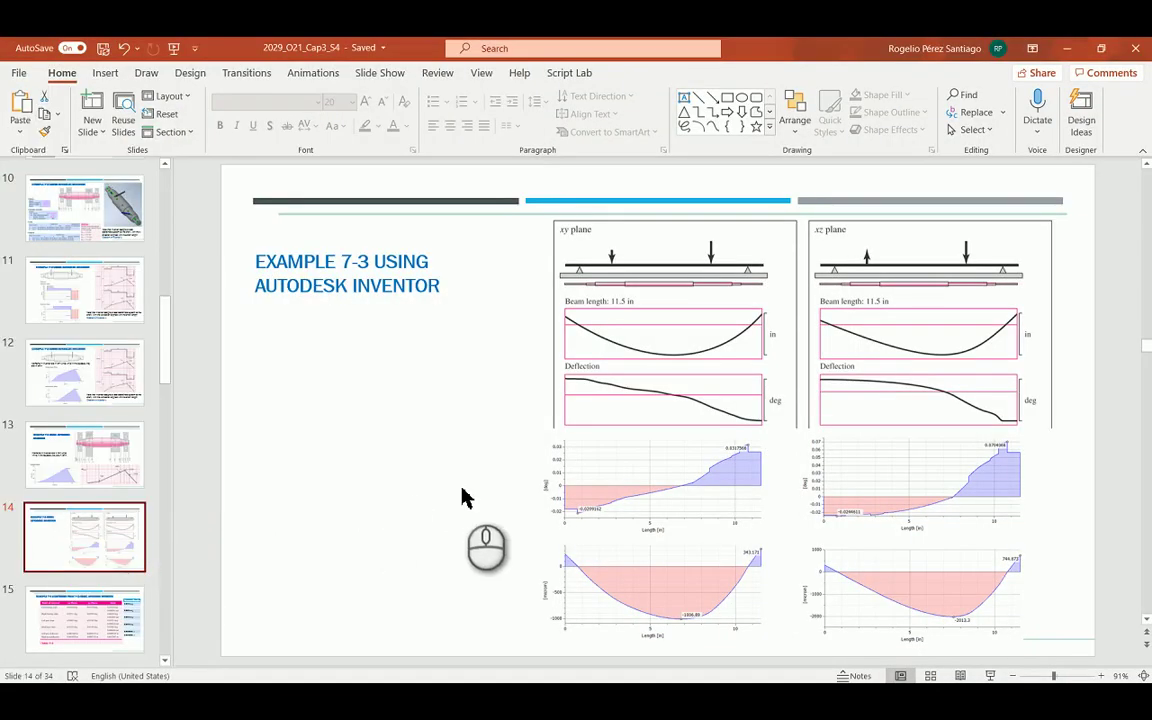
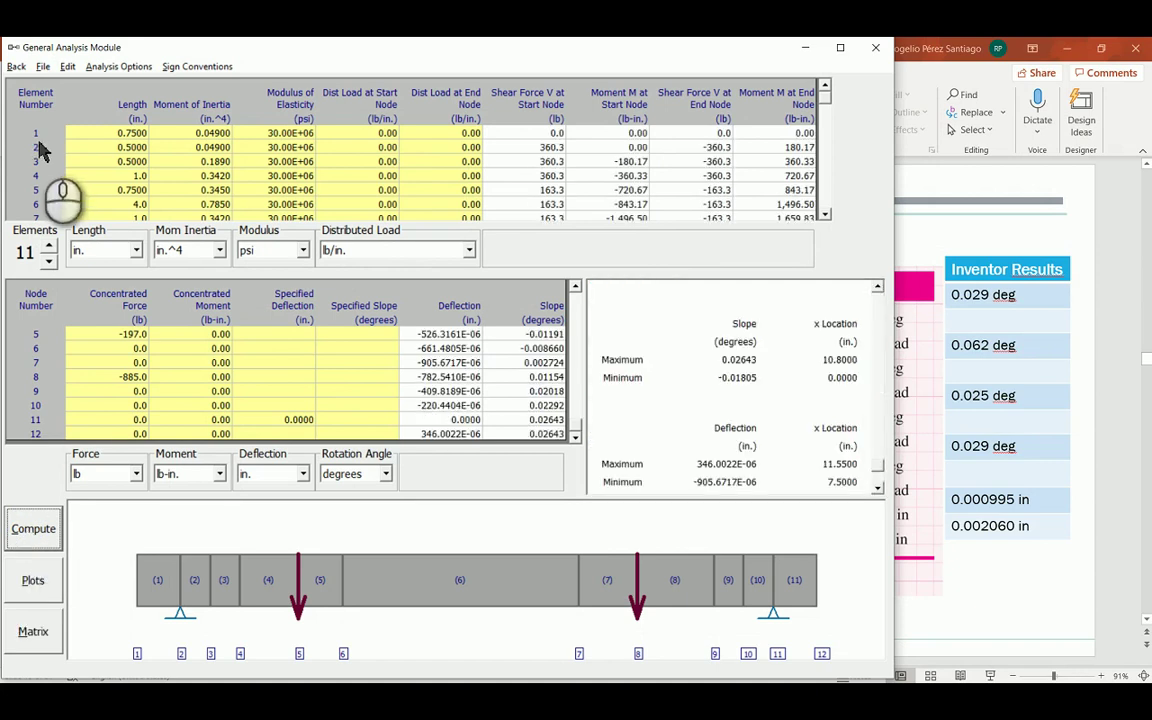
Save the beam results as an Excel spreadsheet named ejem7-3v2 in the C3 folder.
left_click(43, 66)
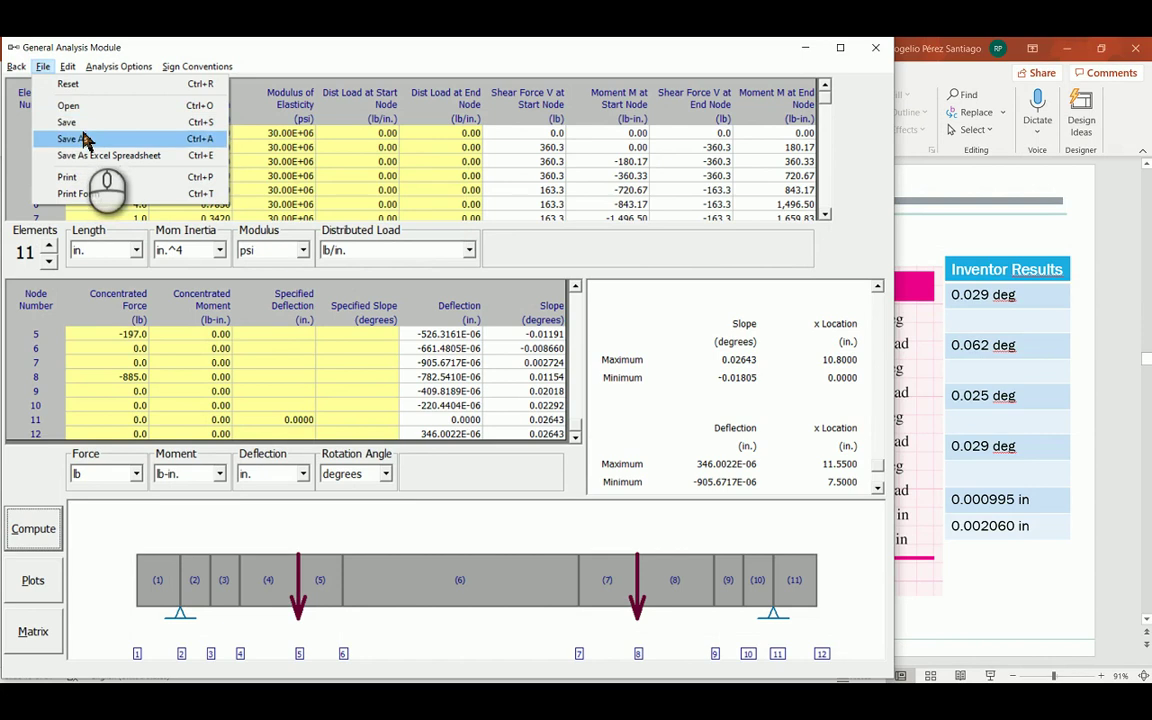
left_click(108, 155)
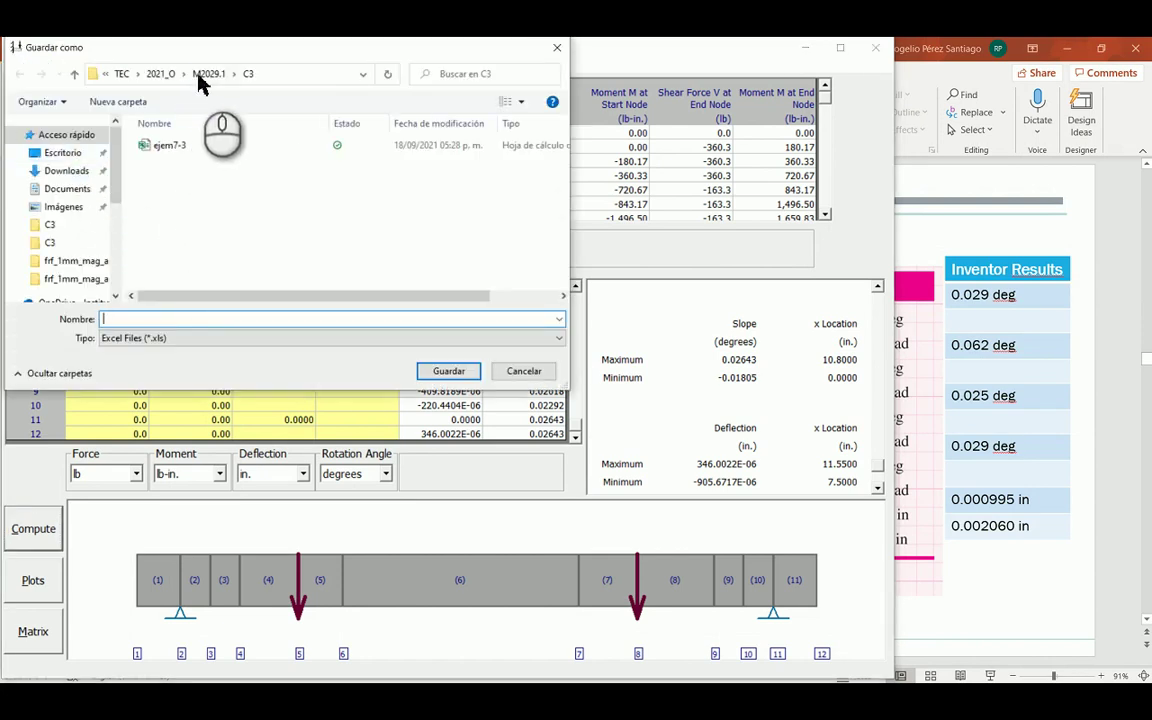
left_click(183, 148)
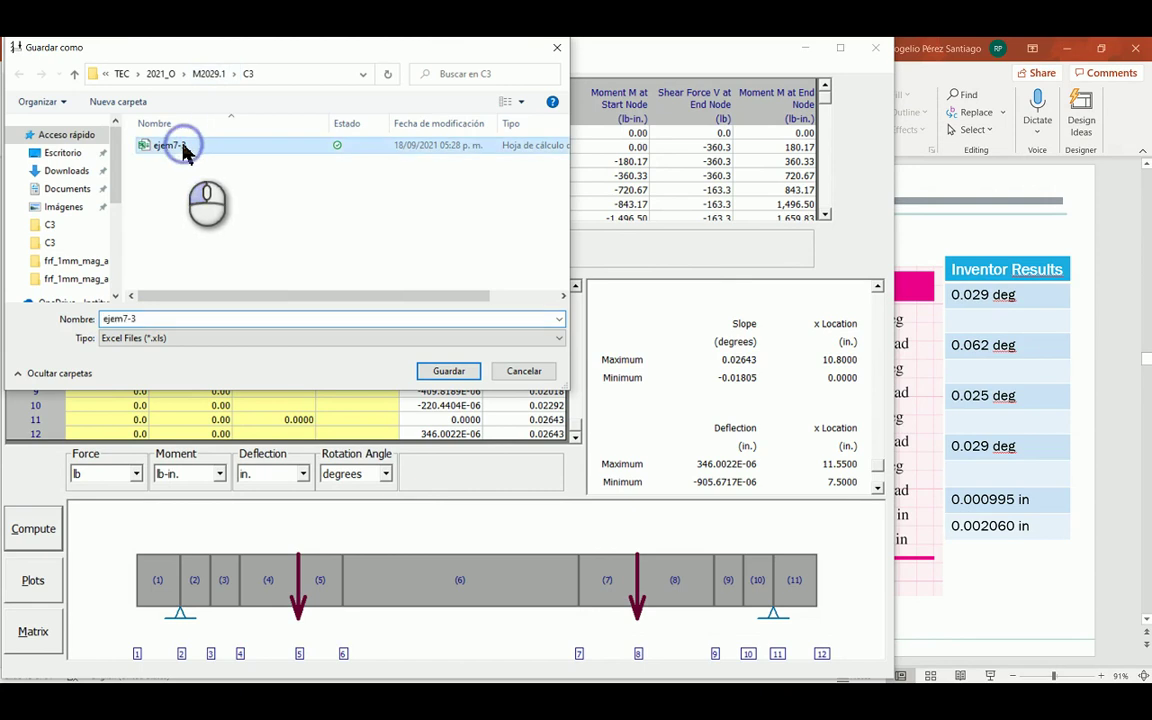
left_click(146, 327)
left_click(146, 320)
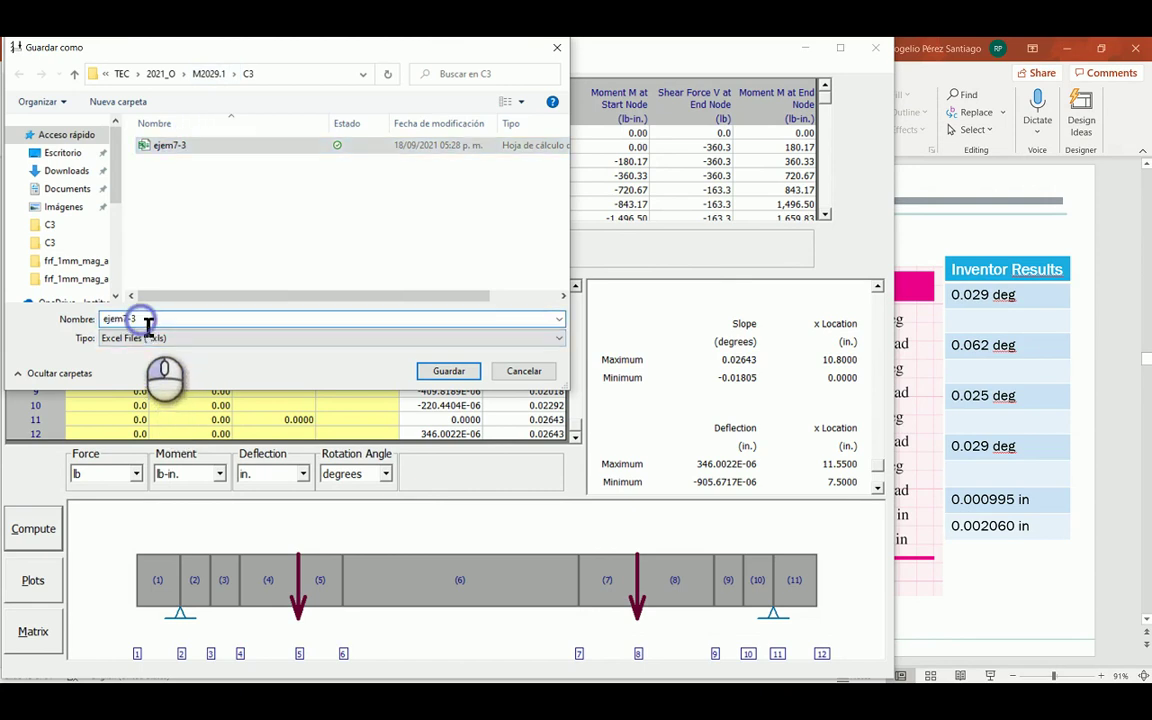
type("v2")
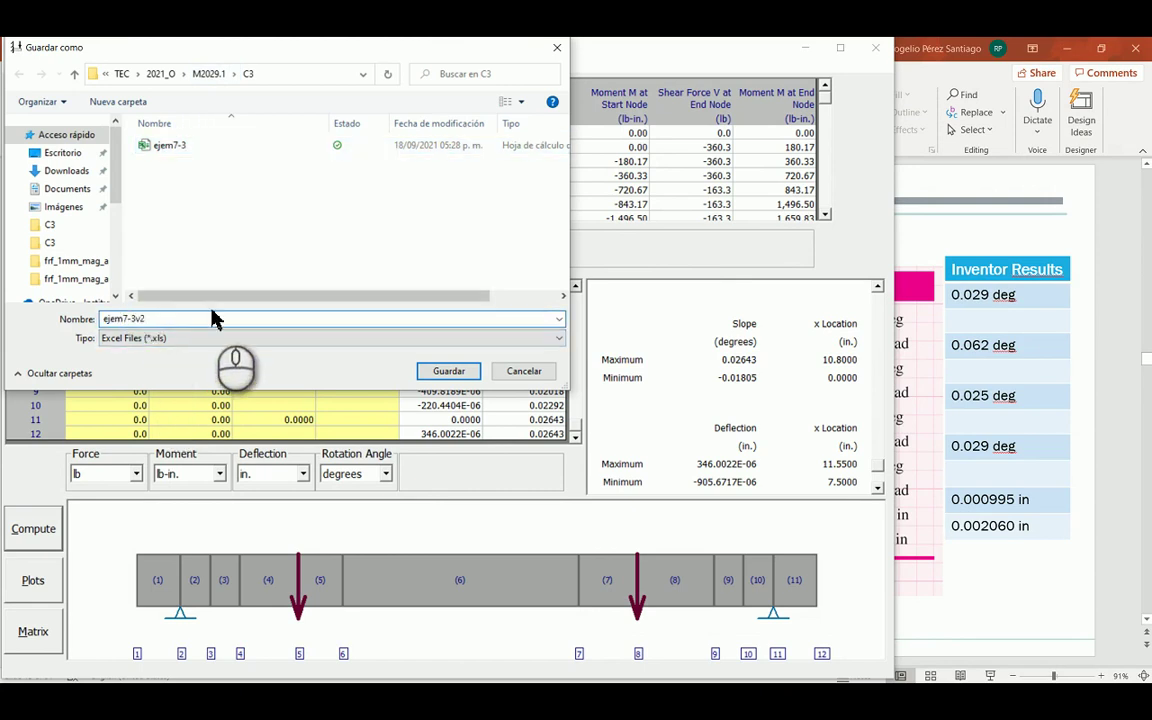
left_click(449, 371)
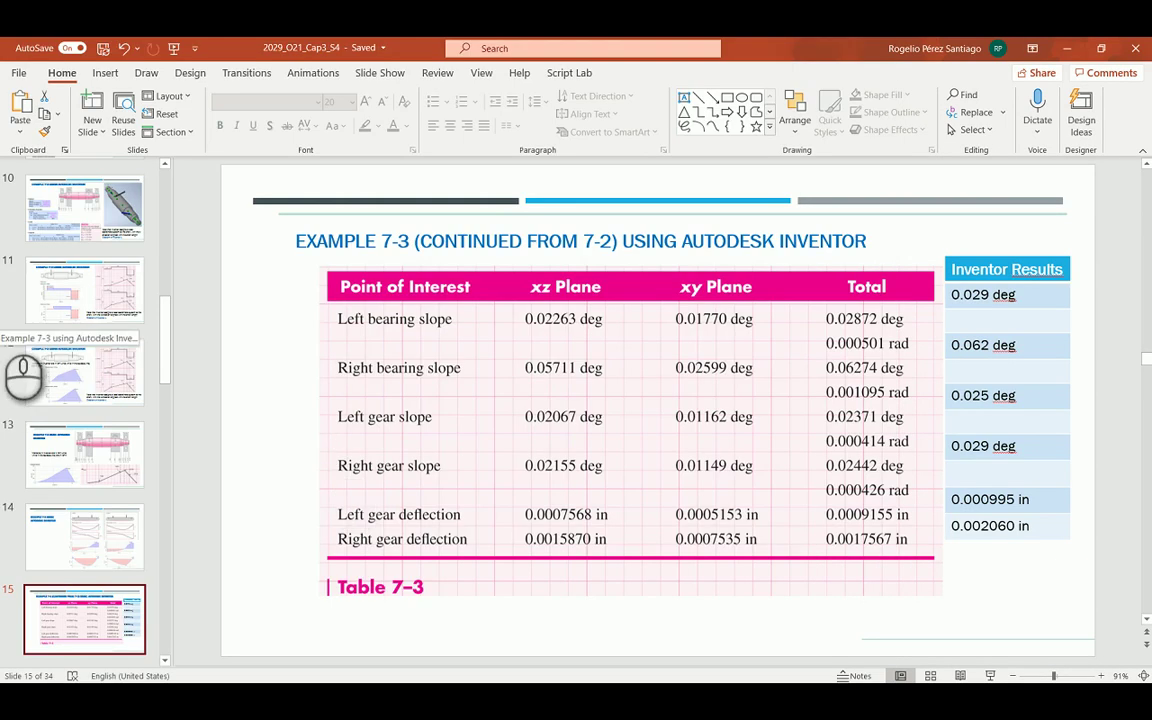
Switch to the C3 folder in File Explorer and open the ejem7-3v2 spreadsheet in Excel.
key("super")
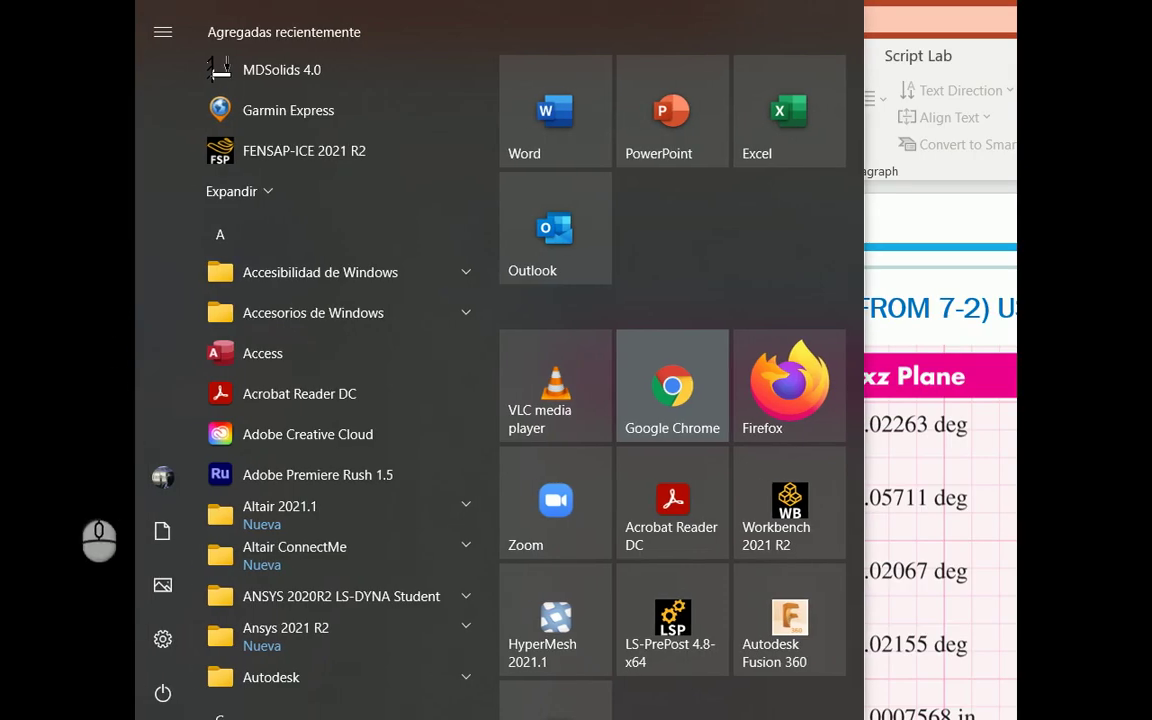
left_click(85, 505)
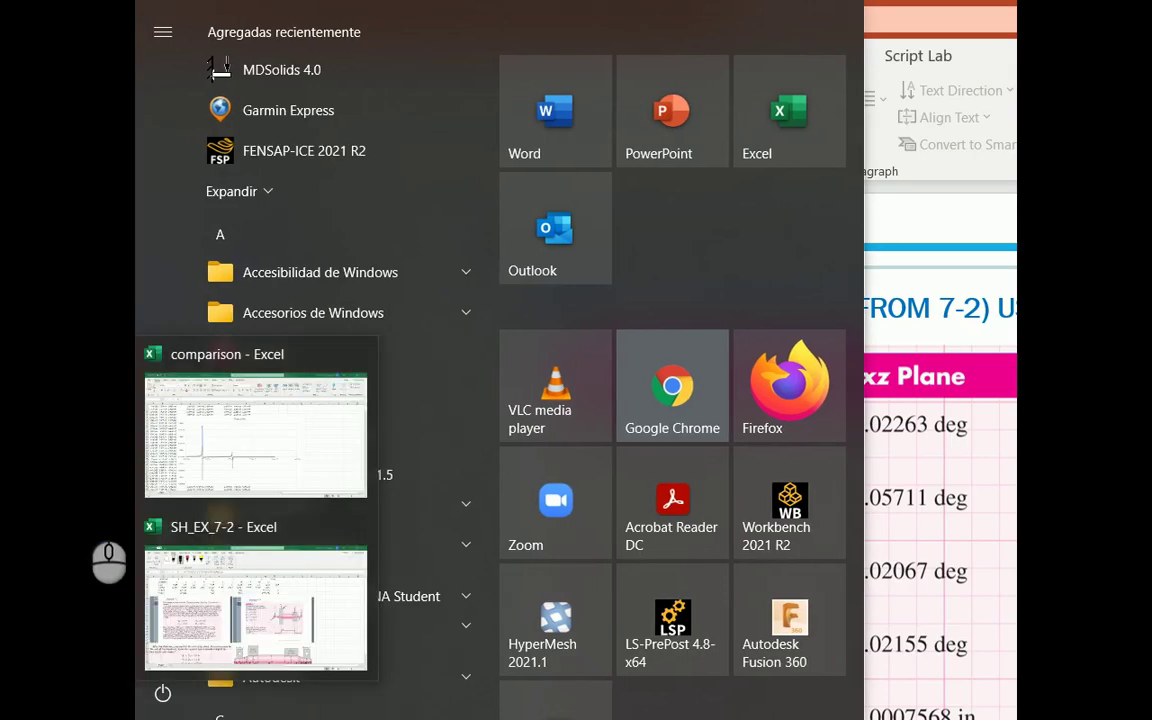
left_click(103, 189)
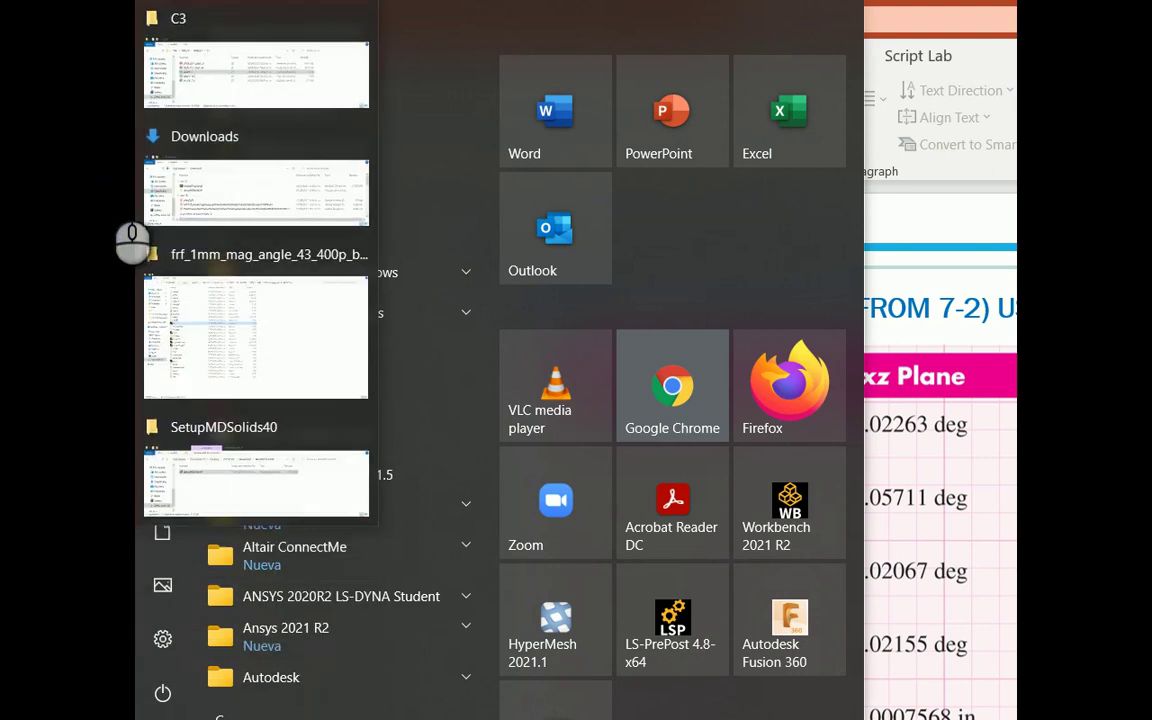
left_click(283, 101)
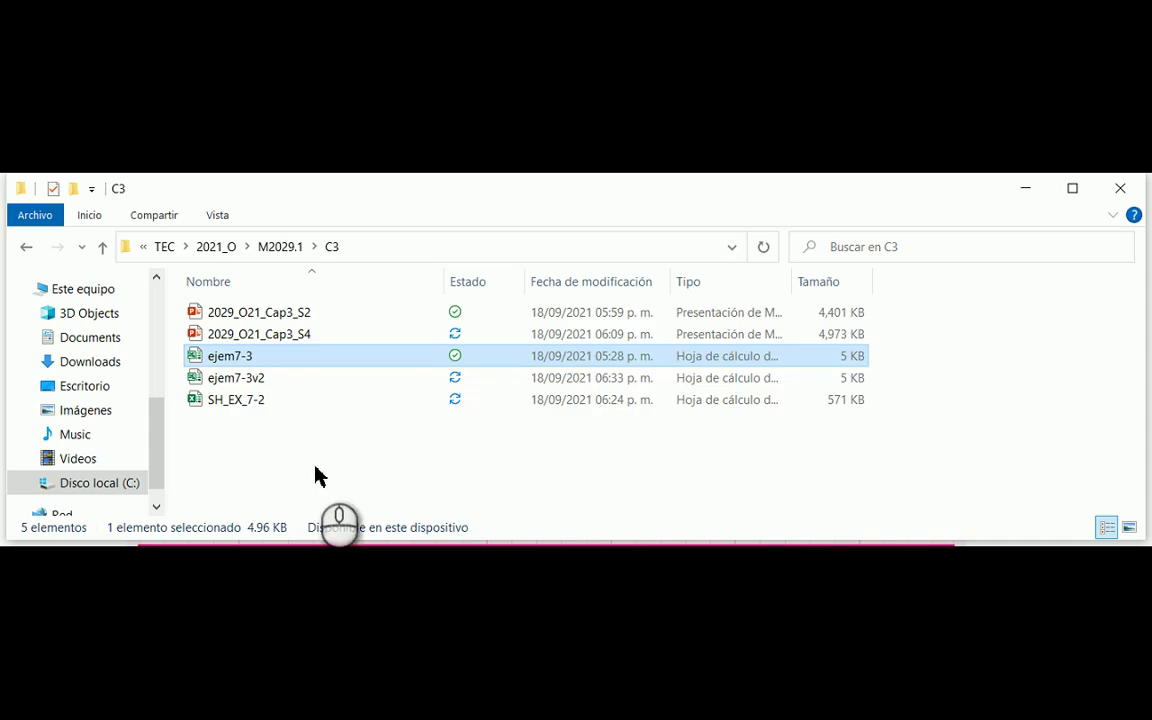
double_click(262, 380)
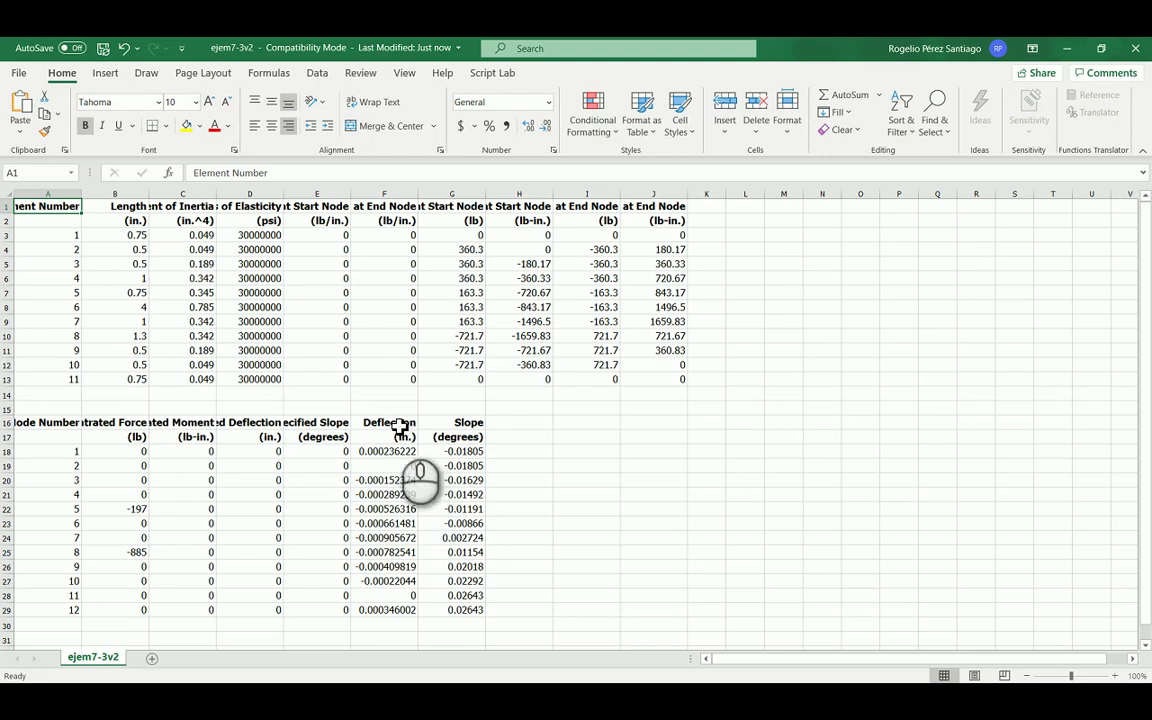
Move the Deflection and Slope columns of the node table one column over, to G16:H29, leaving column F free.
left_click_drag(399, 424, 446, 610)
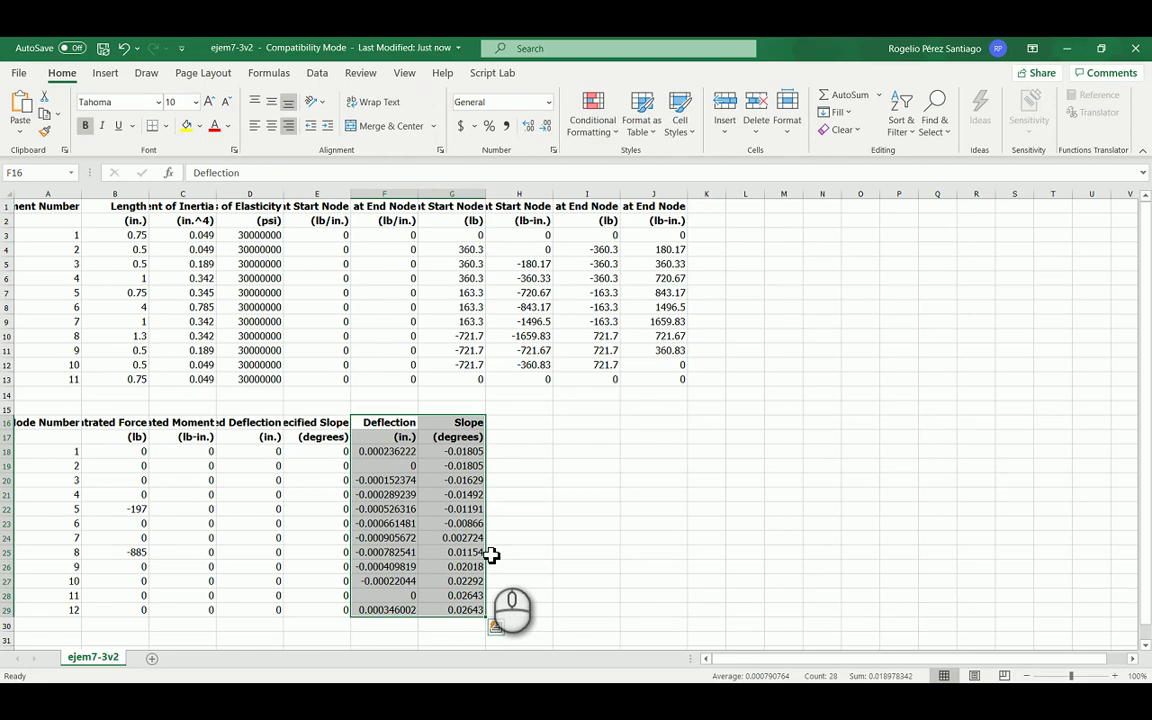
left_click_drag(484, 560, 509, 555)
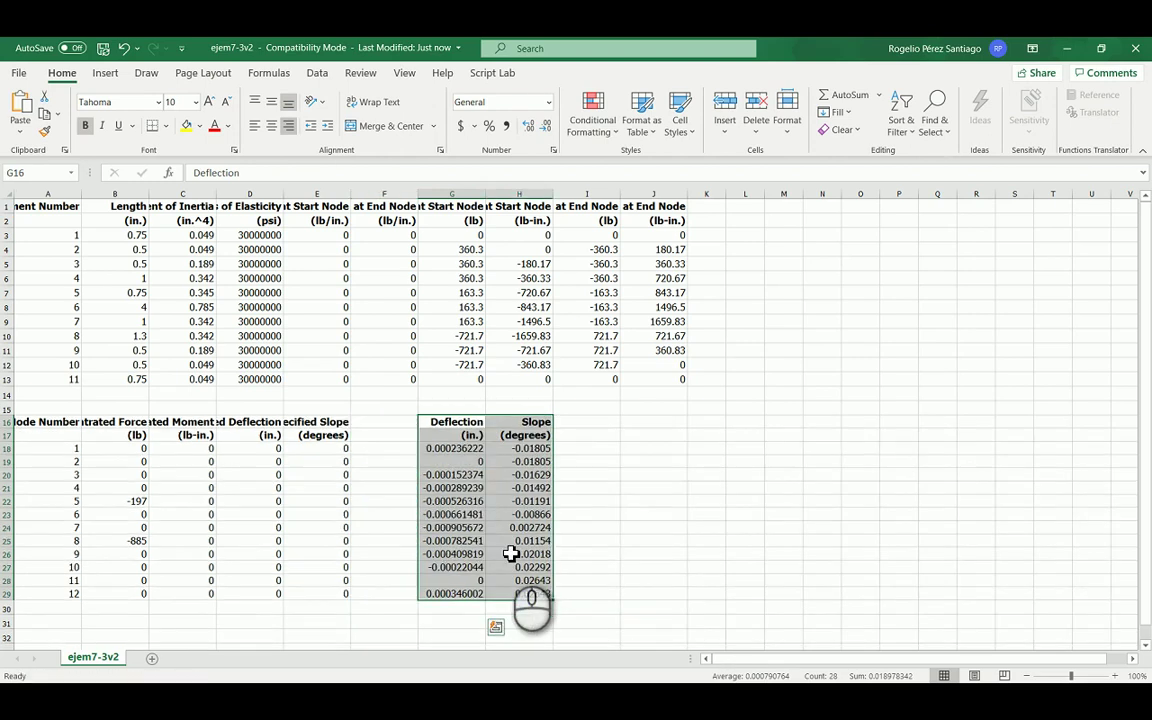
left_click(386, 427)
Copy the element Length column B1:B13, including its header, into the node table starting at F16.
left_click_drag(123, 206, 145, 377)
key("ctrl+c")
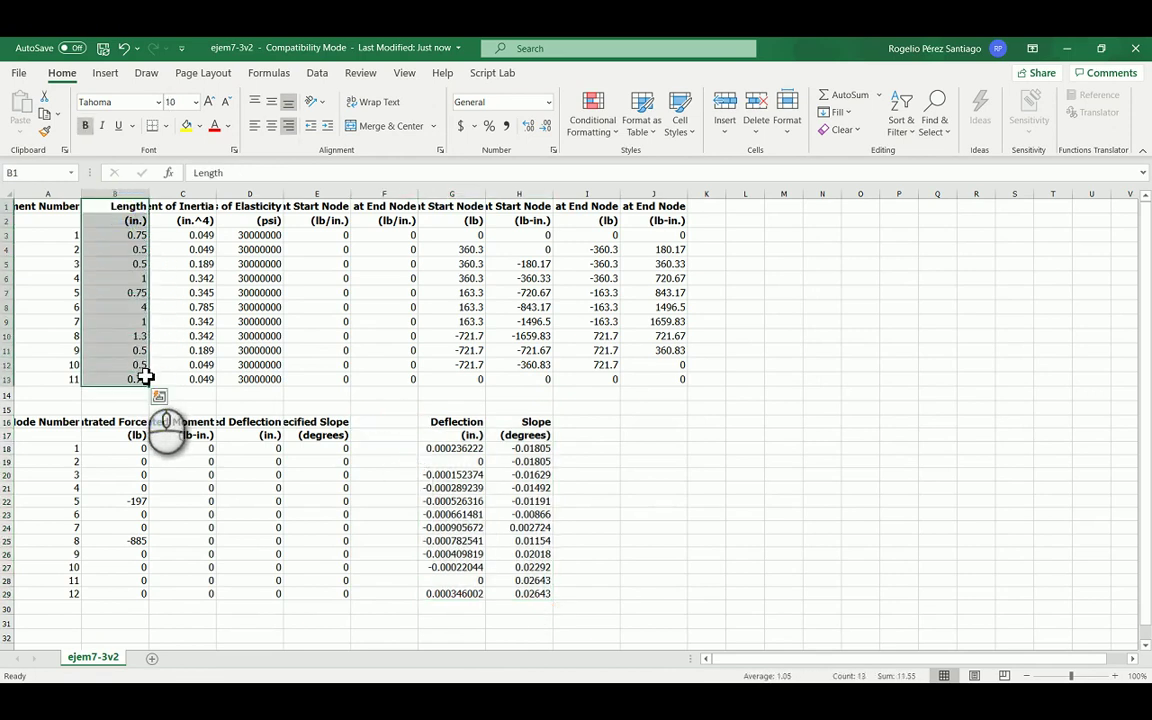
left_click(377, 422)
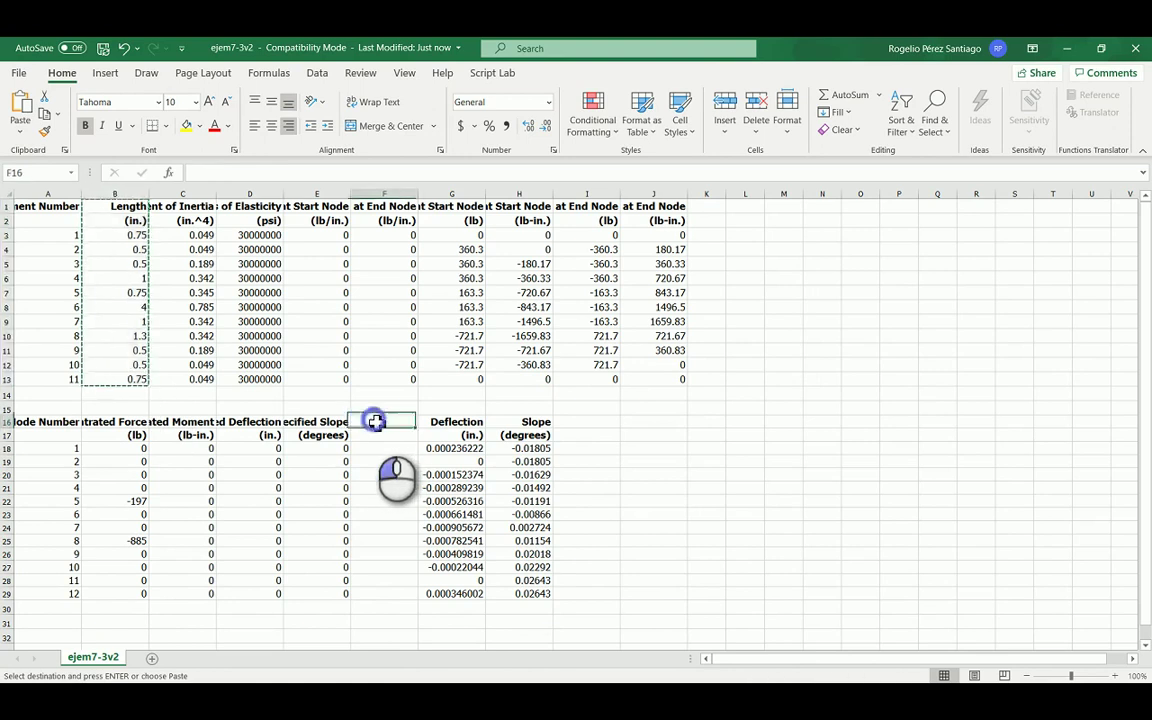
key("ctrl+v")
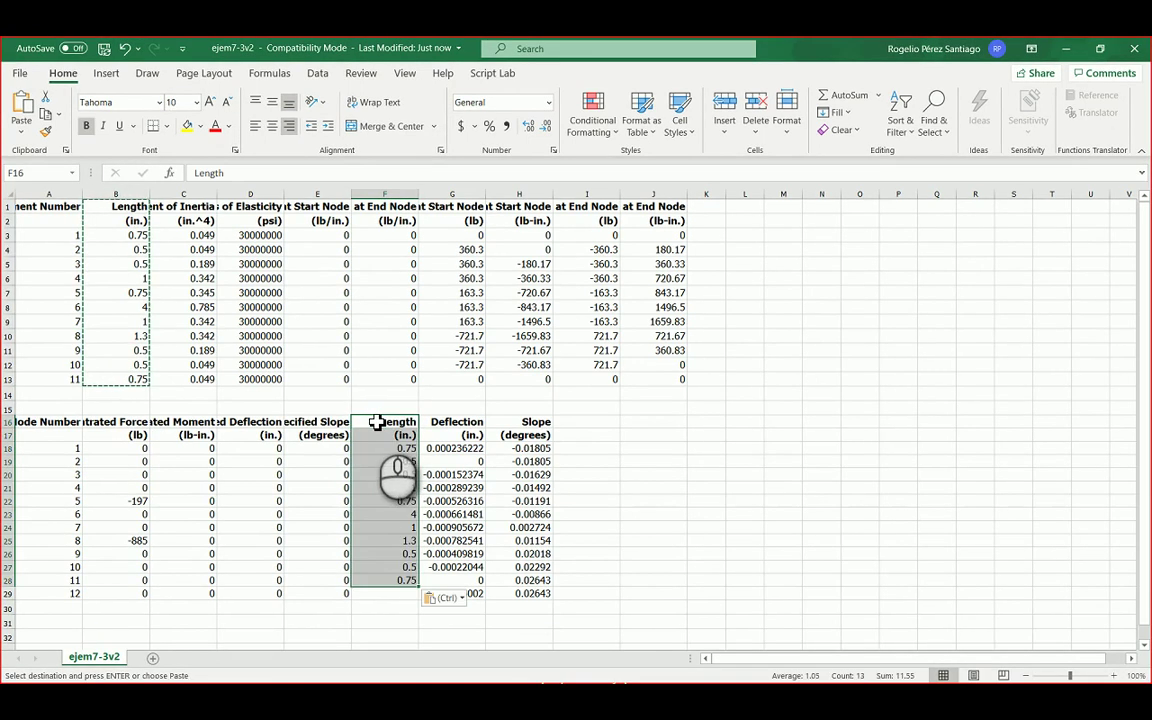
Shift the copied length values down to F19:F29 and enter 0 in F18 as the length for node 1.
left_click_drag(386, 446, 398, 613)
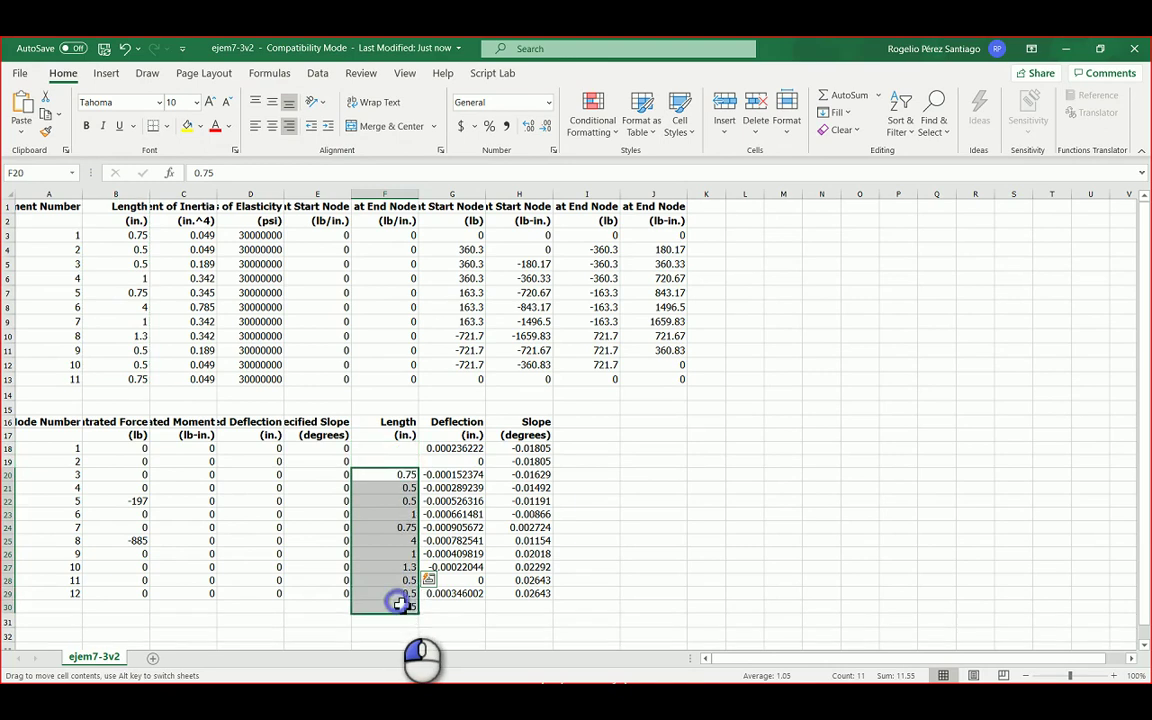
left_click_drag(404, 474, 404, 609)
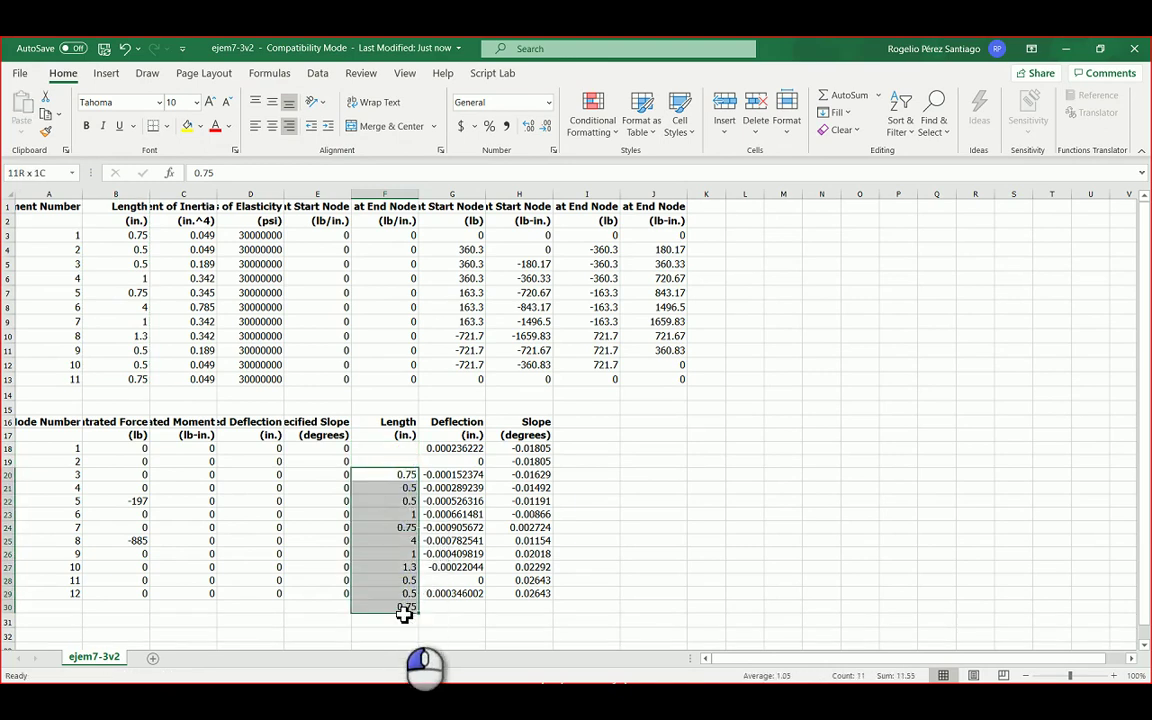
left_click_drag(403, 473, 413, 450)
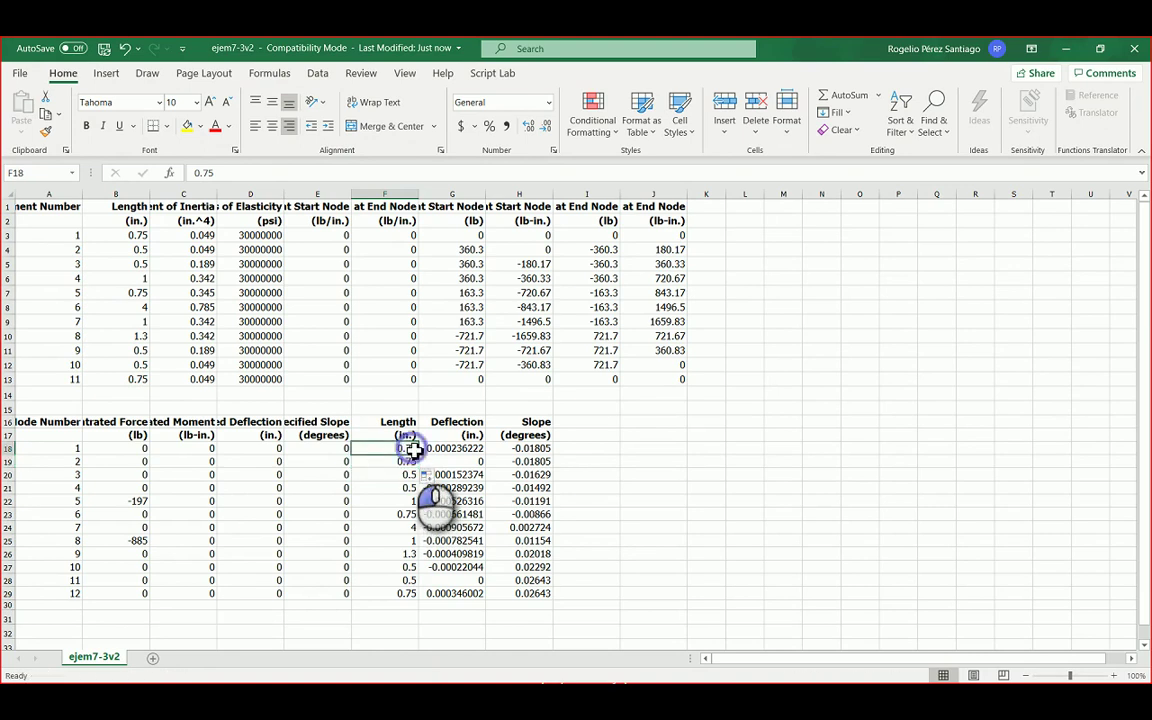
key("ctrl+z")
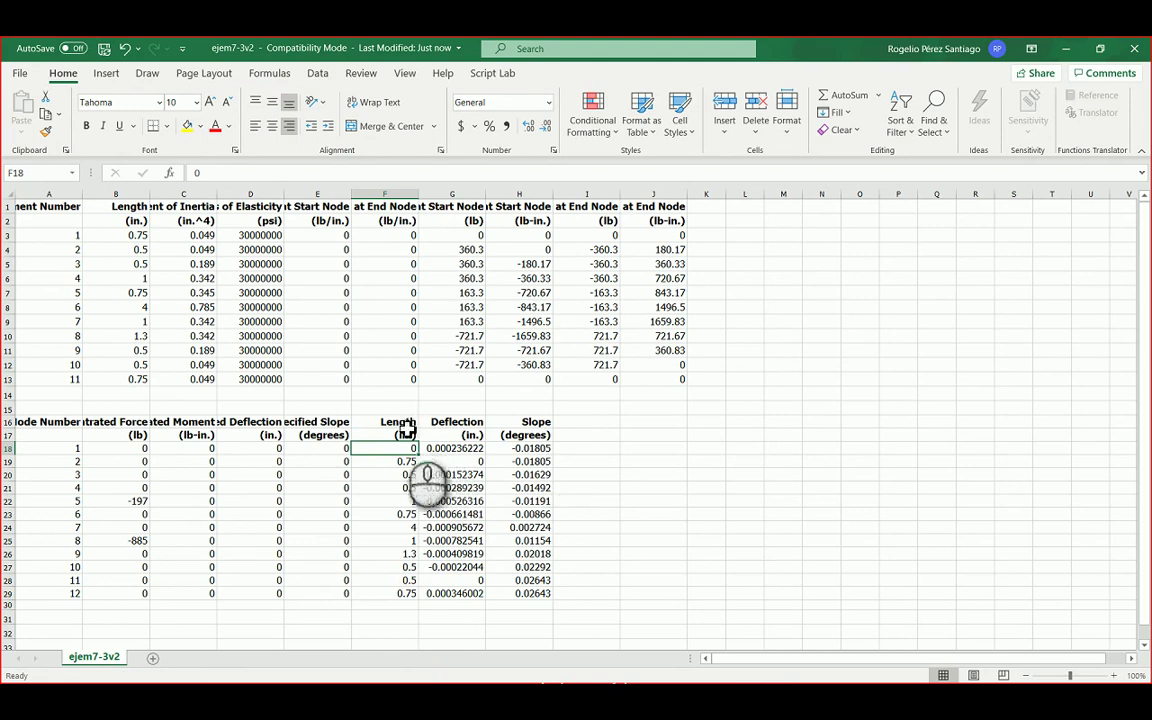
Try plotting Deflection and Slope against Length from F16:H29 as a scatter chart with smooth lines and markers, and undo it.
left_click_drag(400, 420, 518, 593)
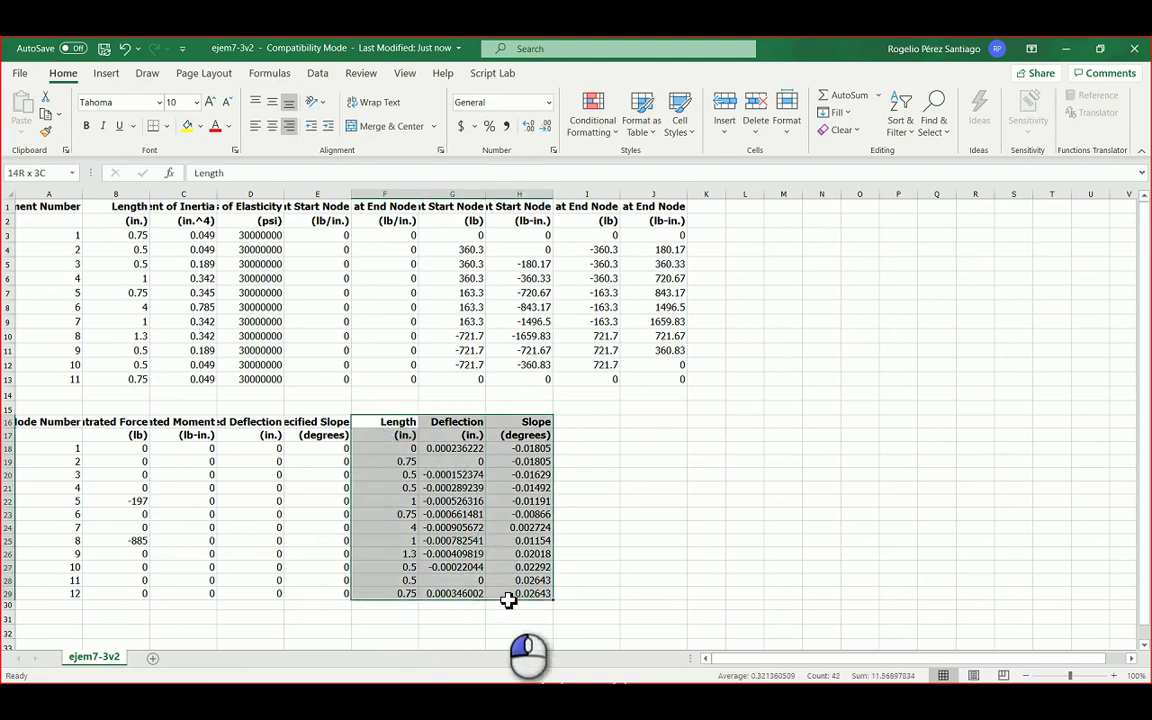
left_click(147, 74)
left_click(107, 74)
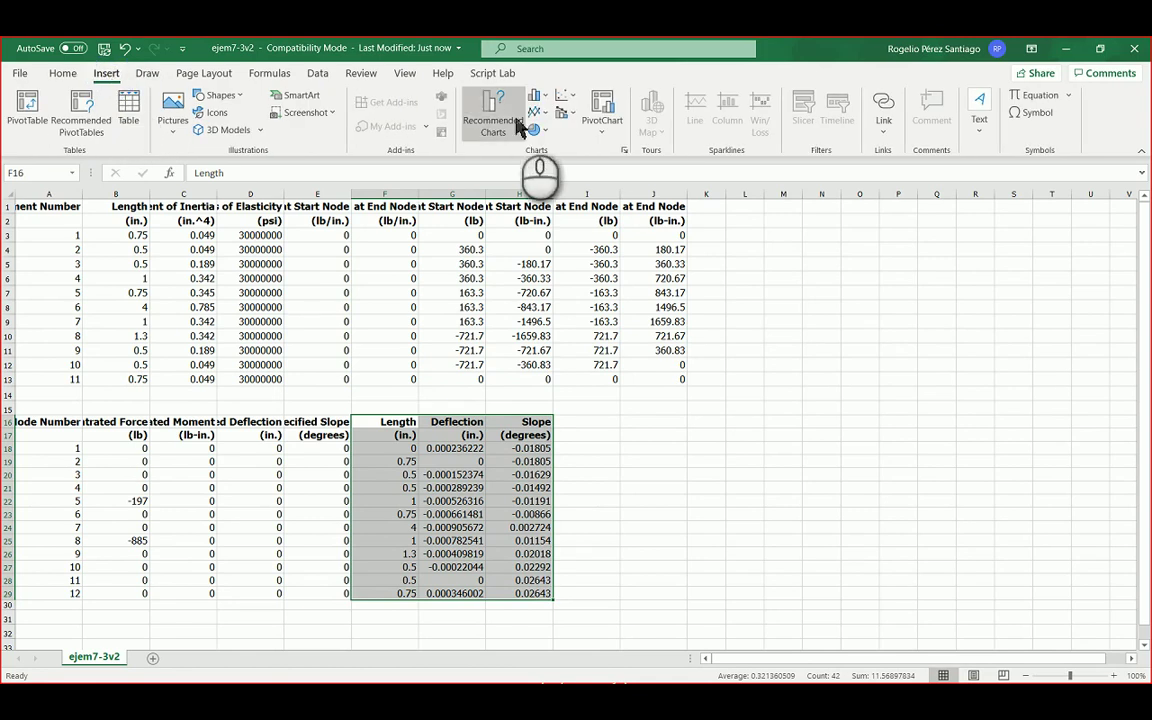
left_click(561, 103)
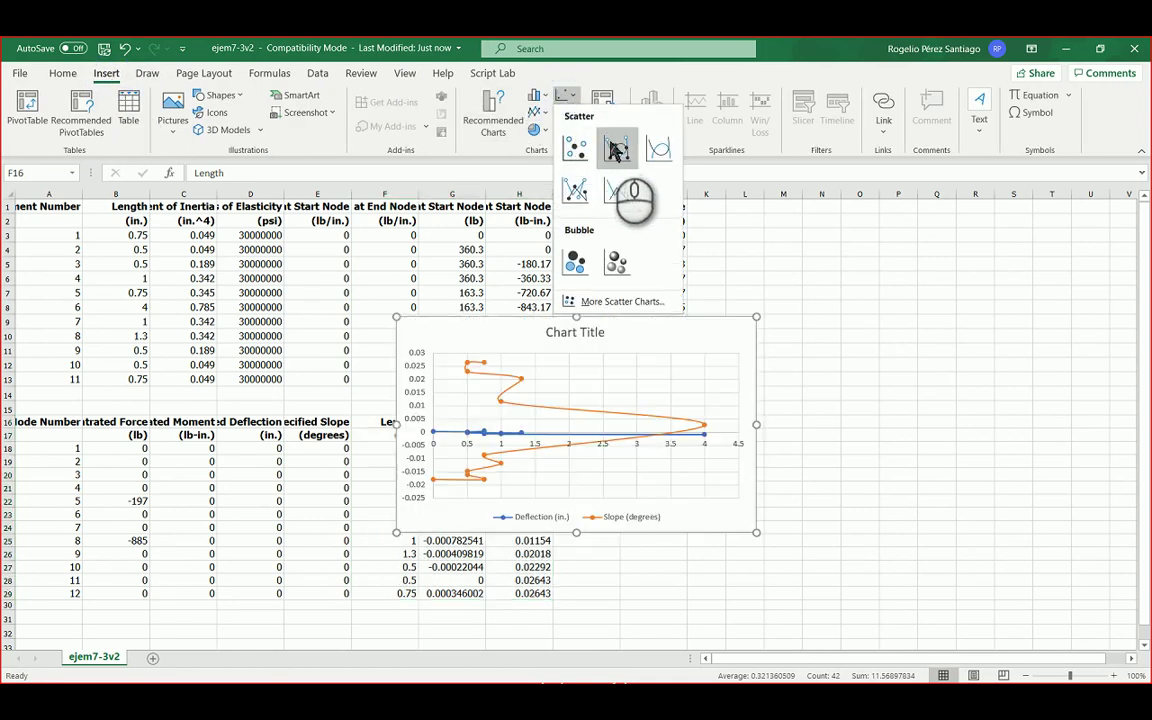
left_click(617, 150)
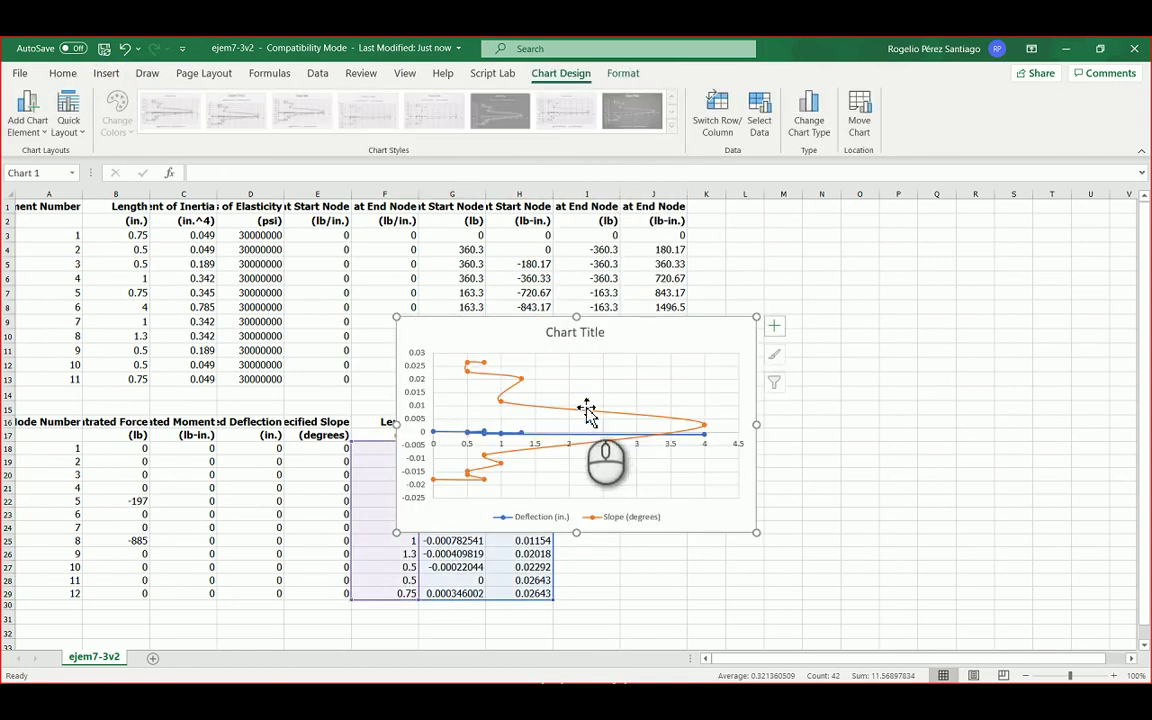
left_click(897, 513)
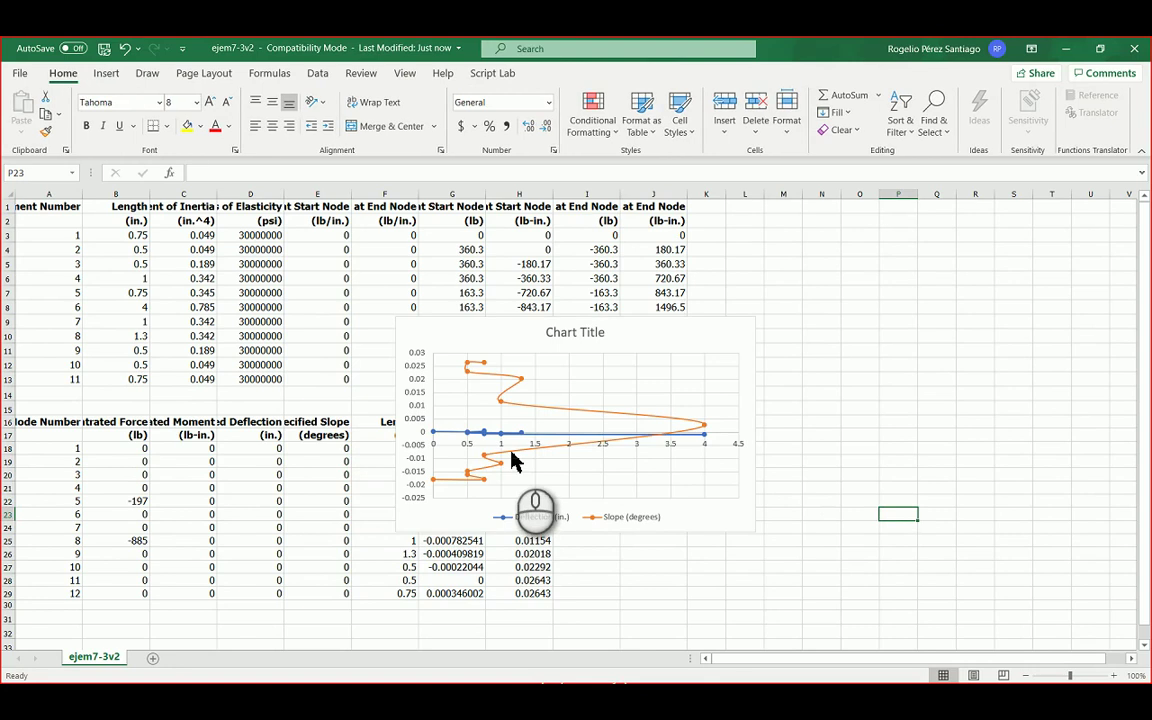
left_click(511, 457)
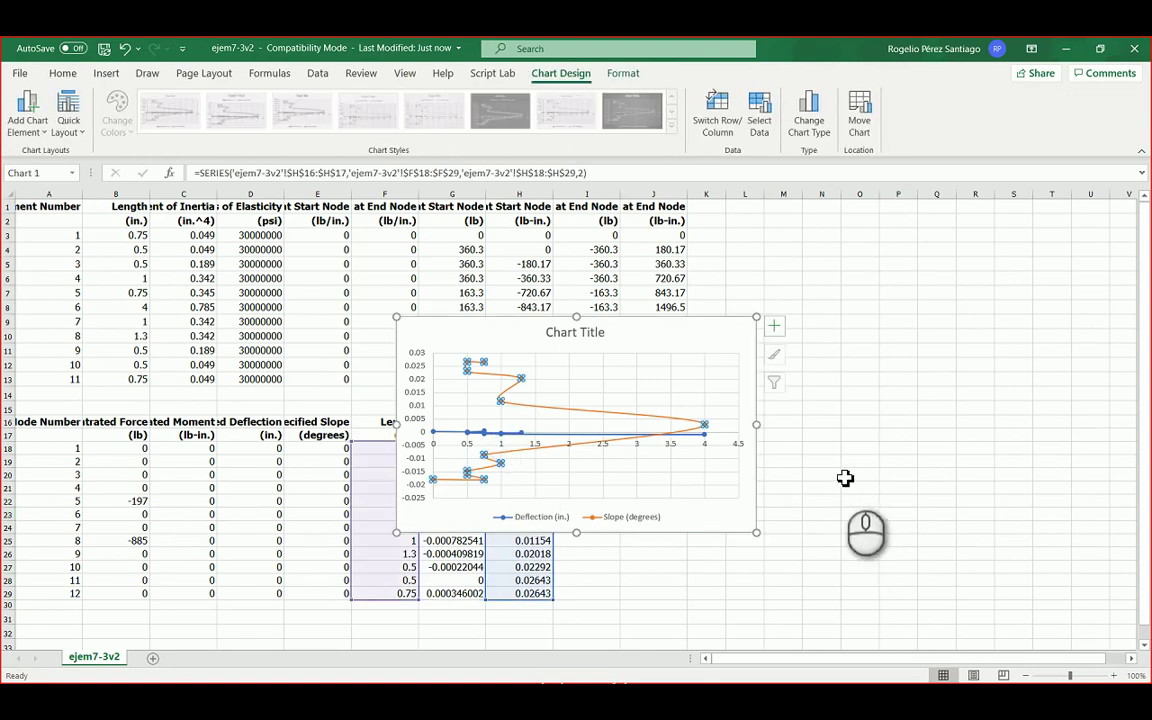
key("ctrl+z")
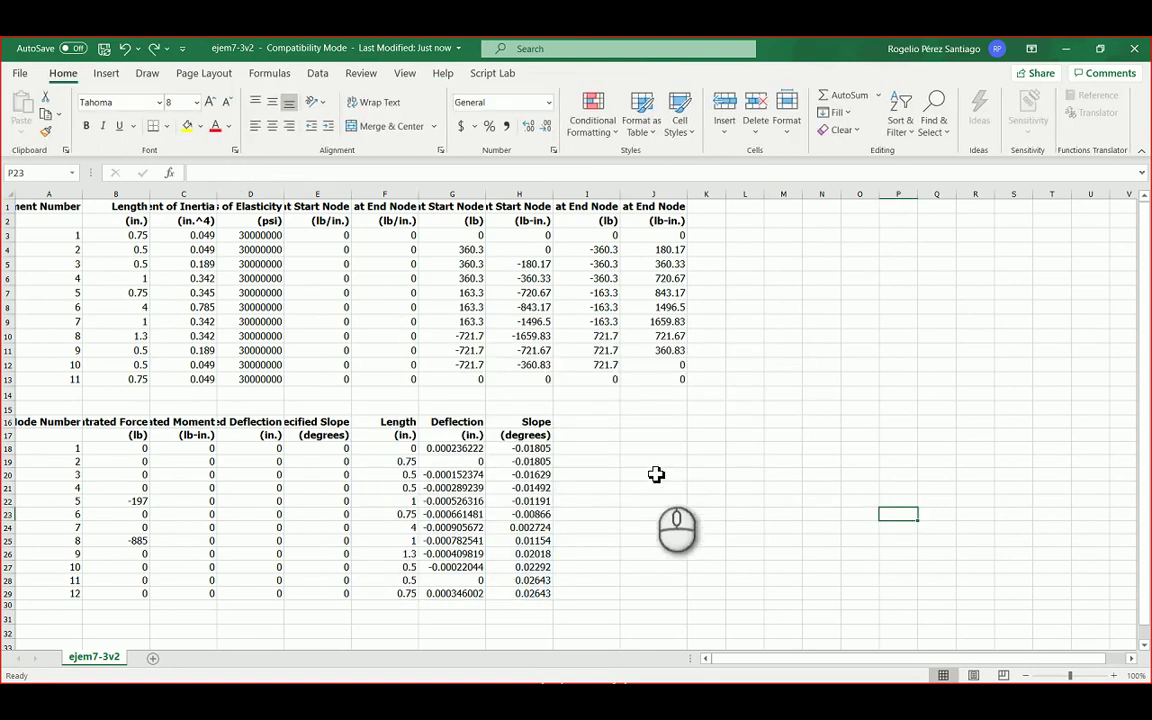
Plot Deflection against Length from F16:G29 as a scatter chart with smooth lines and markers, and place it beside the node table.
left_click_drag(391, 423, 440, 593)
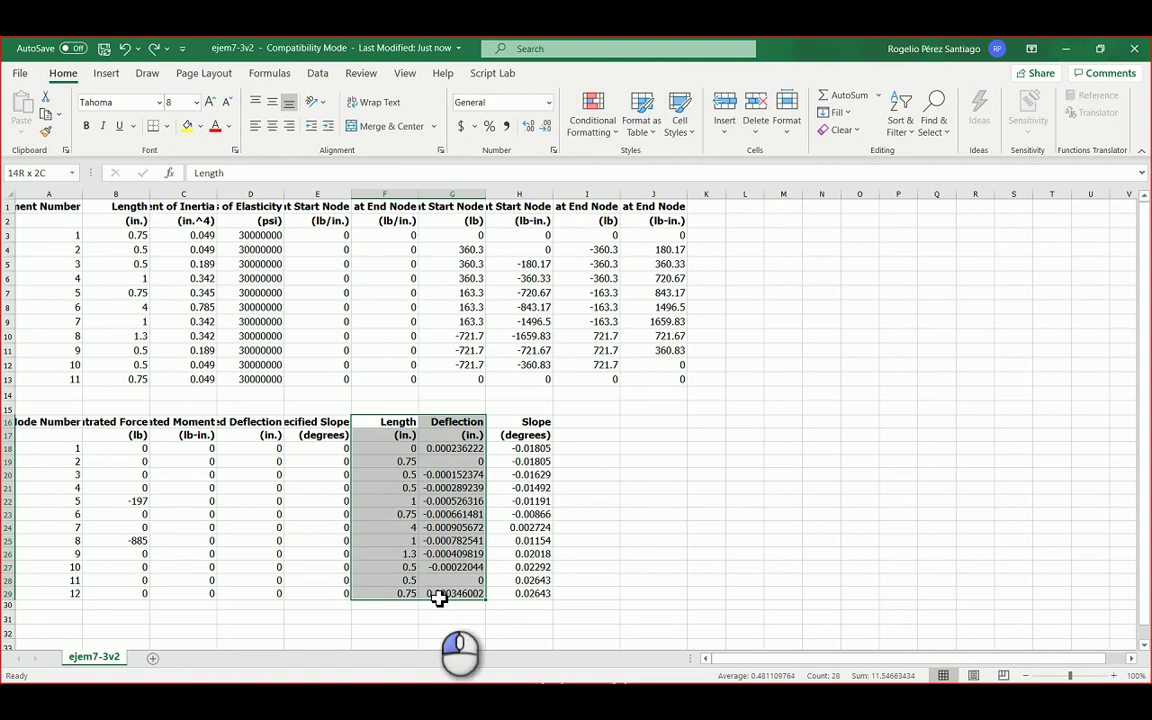
left_click(106, 73)
left_click(563, 97)
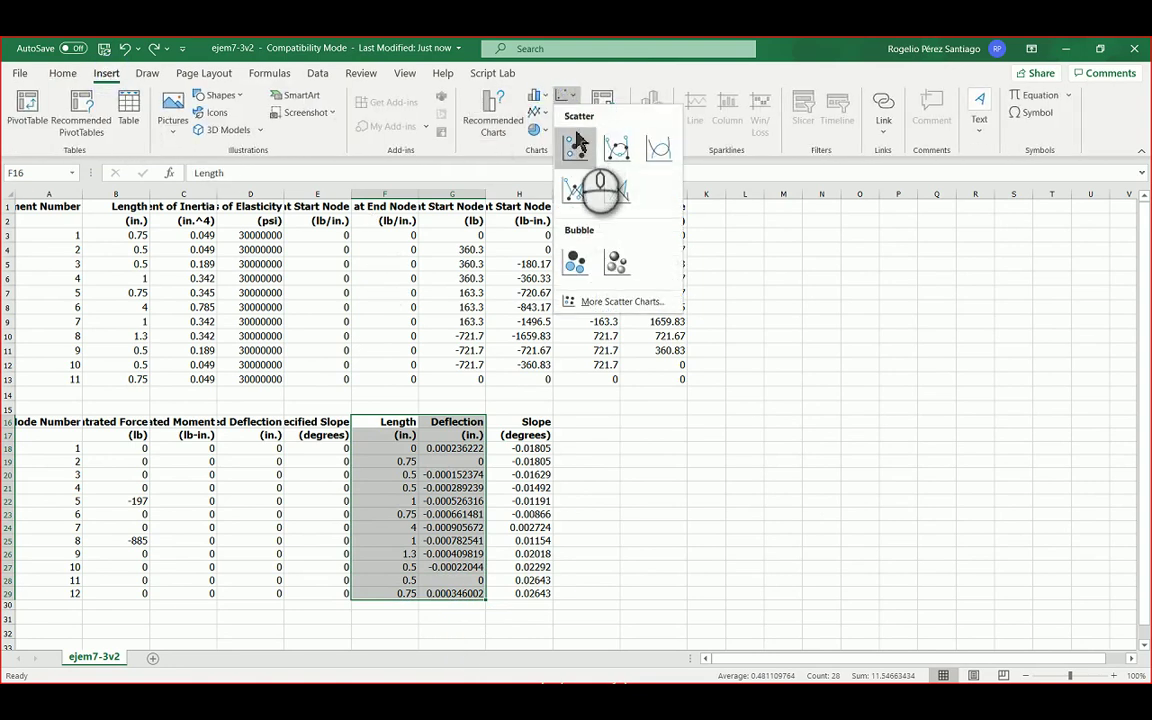
left_click(617, 151)
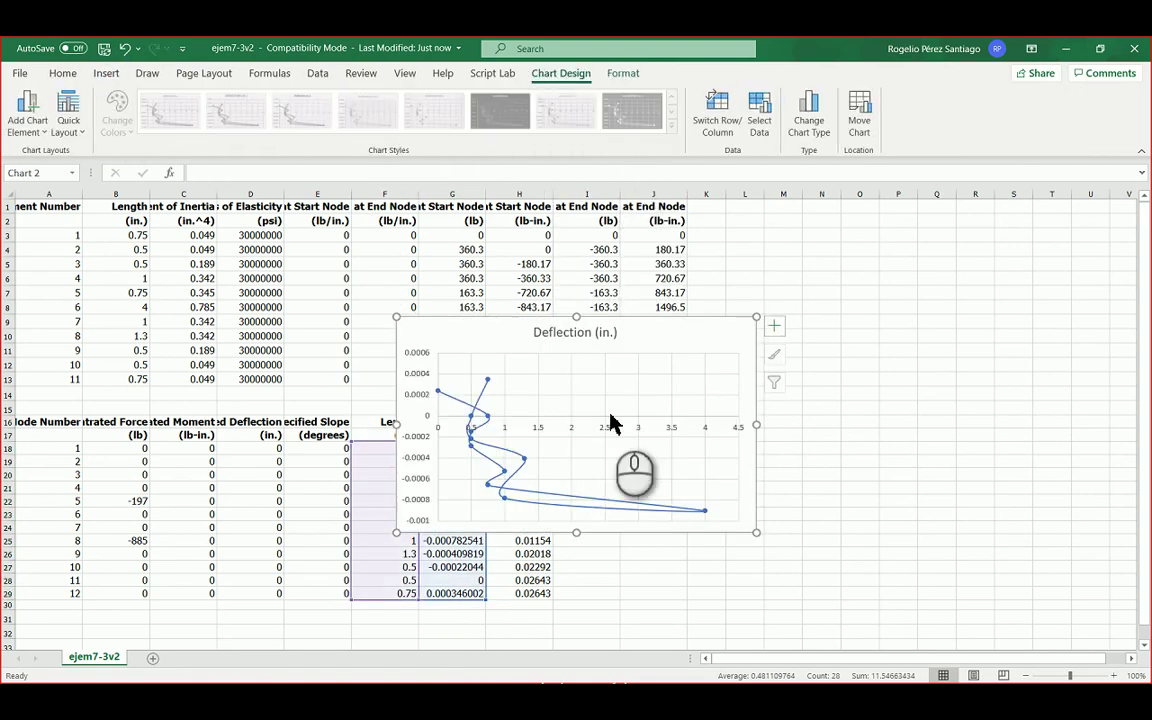
left_click_drag(663, 329, 918, 358)
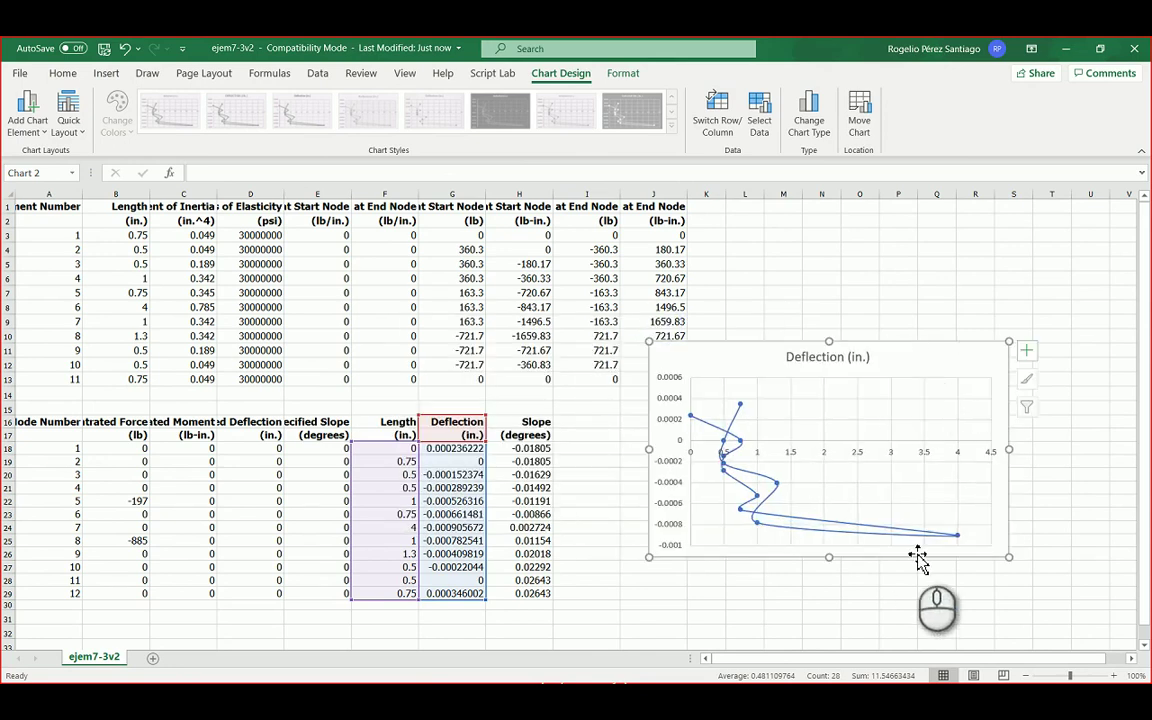
left_click(1087, 503)
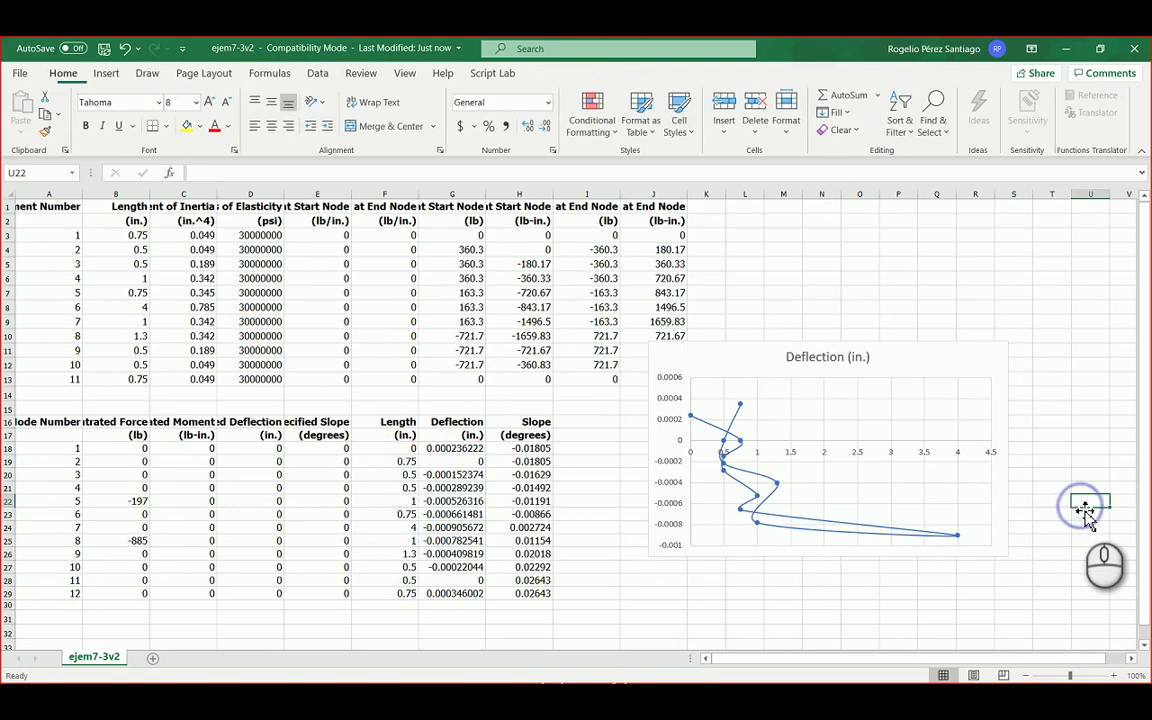
Enter the cumulative length formula =F18+B3 in F19 and fill it down to F29.
left_click(405, 449)
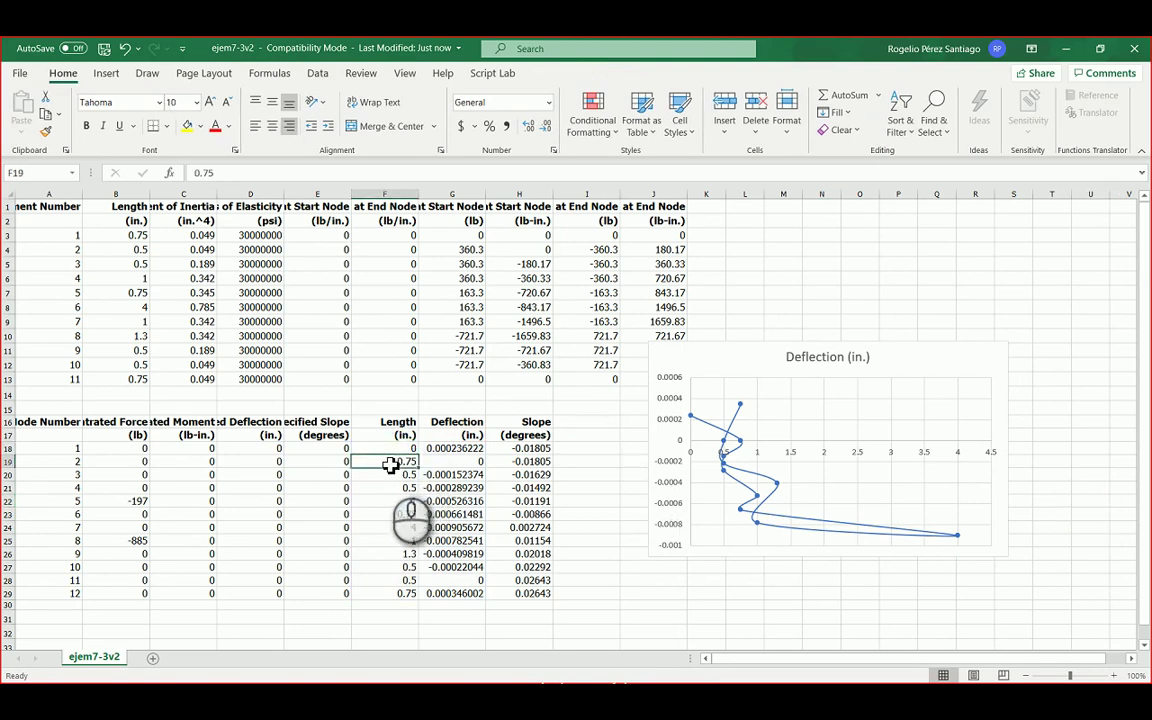
type("=")
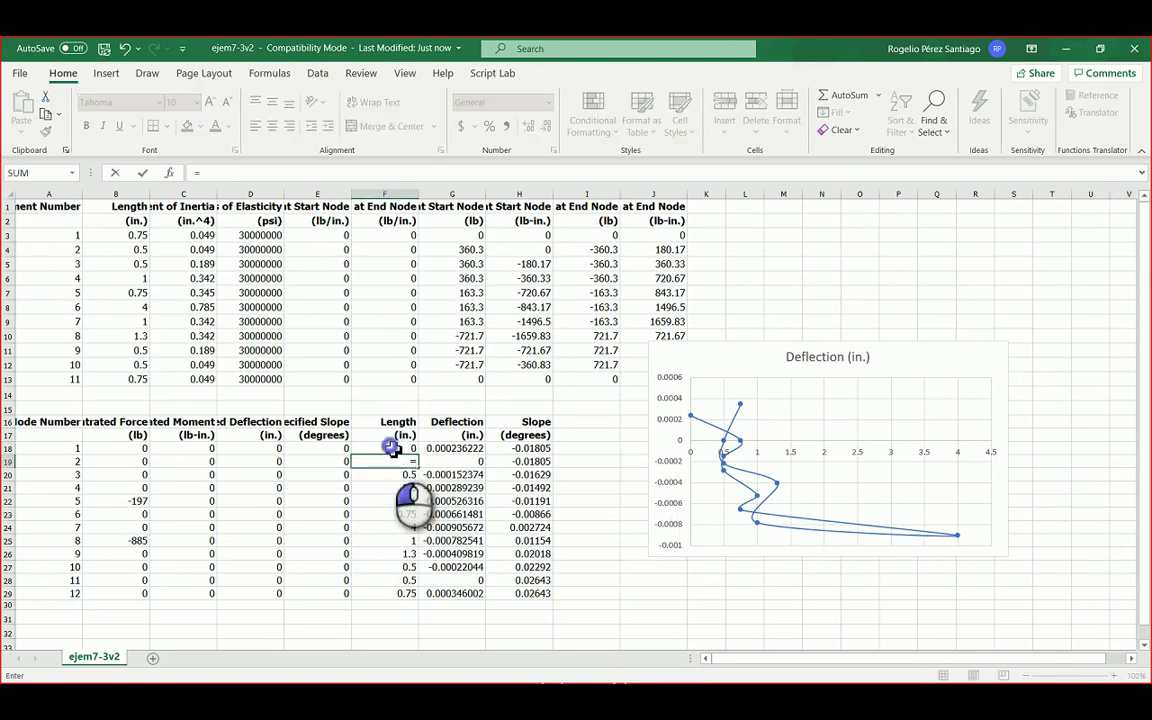
left_click(393, 449)
type("+")
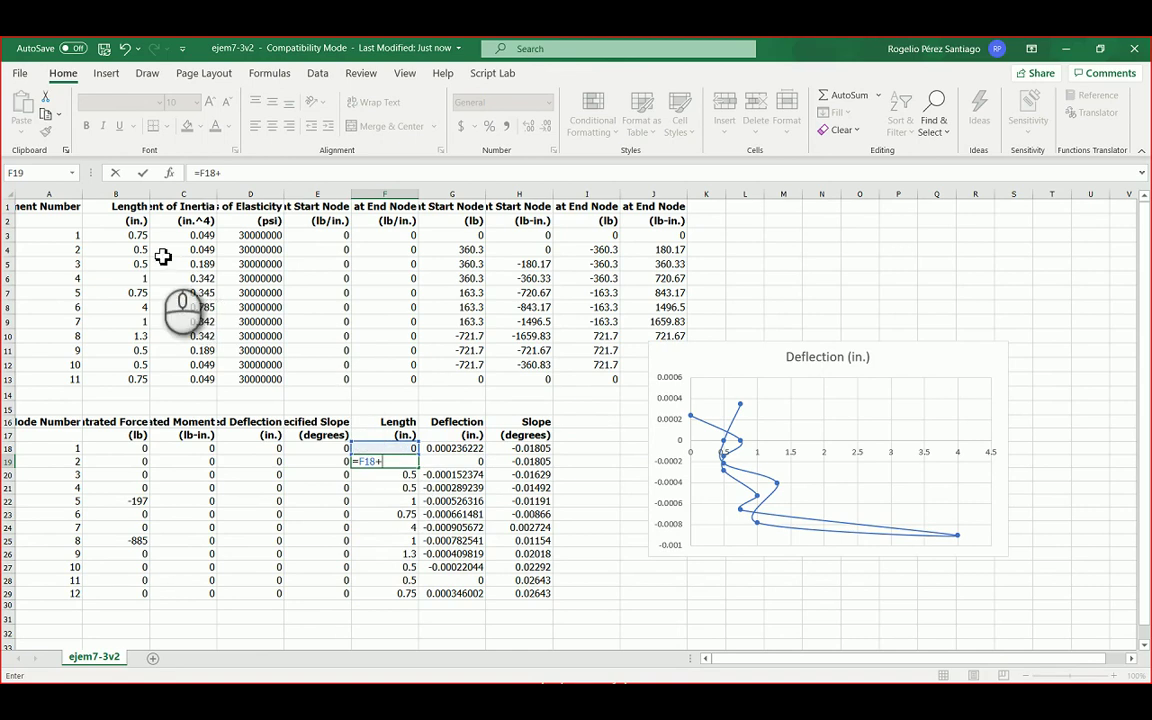
left_click(134, 237)
key("Return")
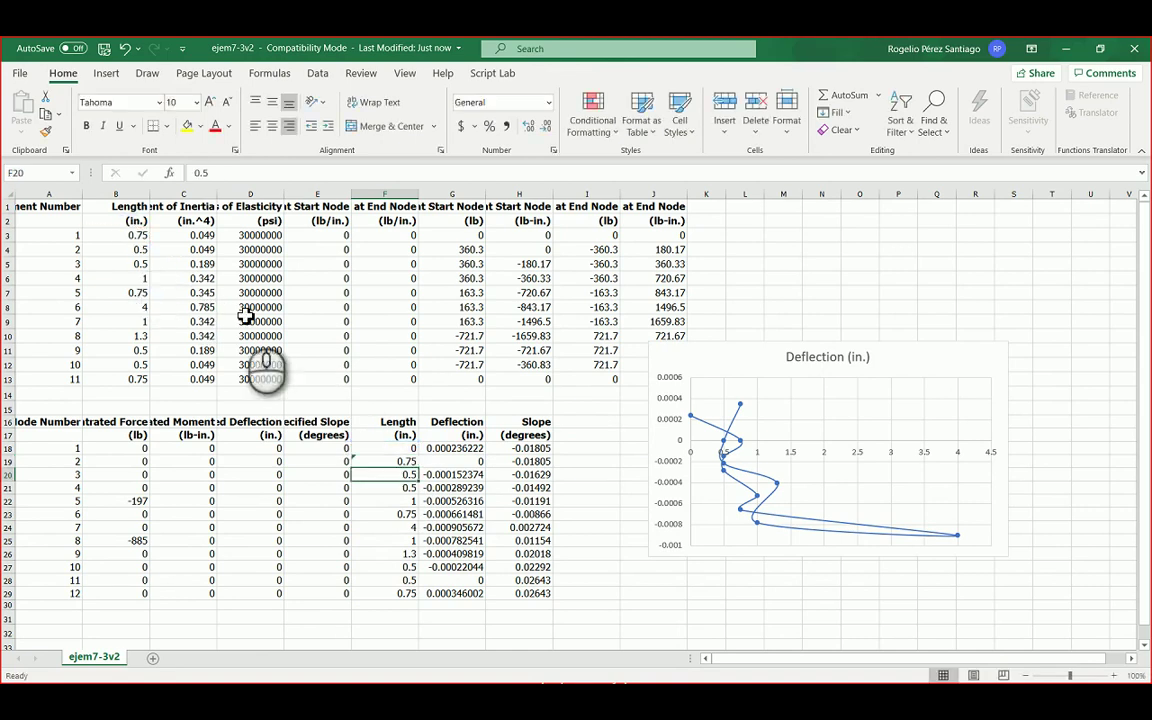
left_click(412, 463)
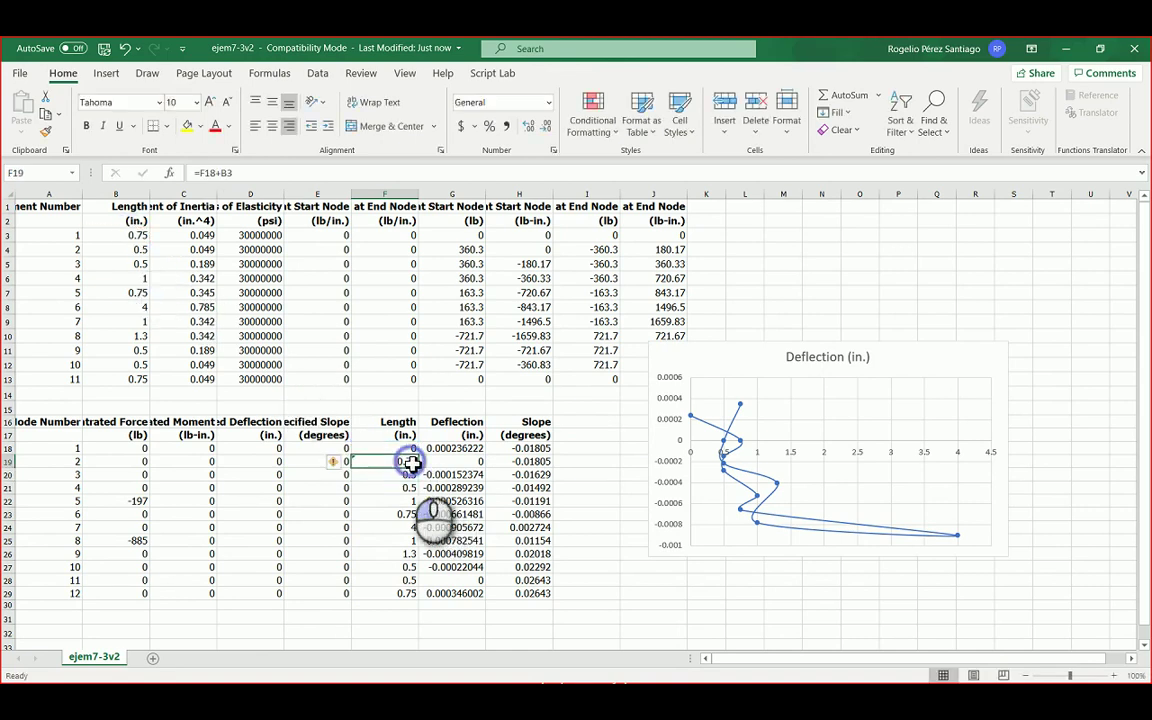
double_click(420, 468)
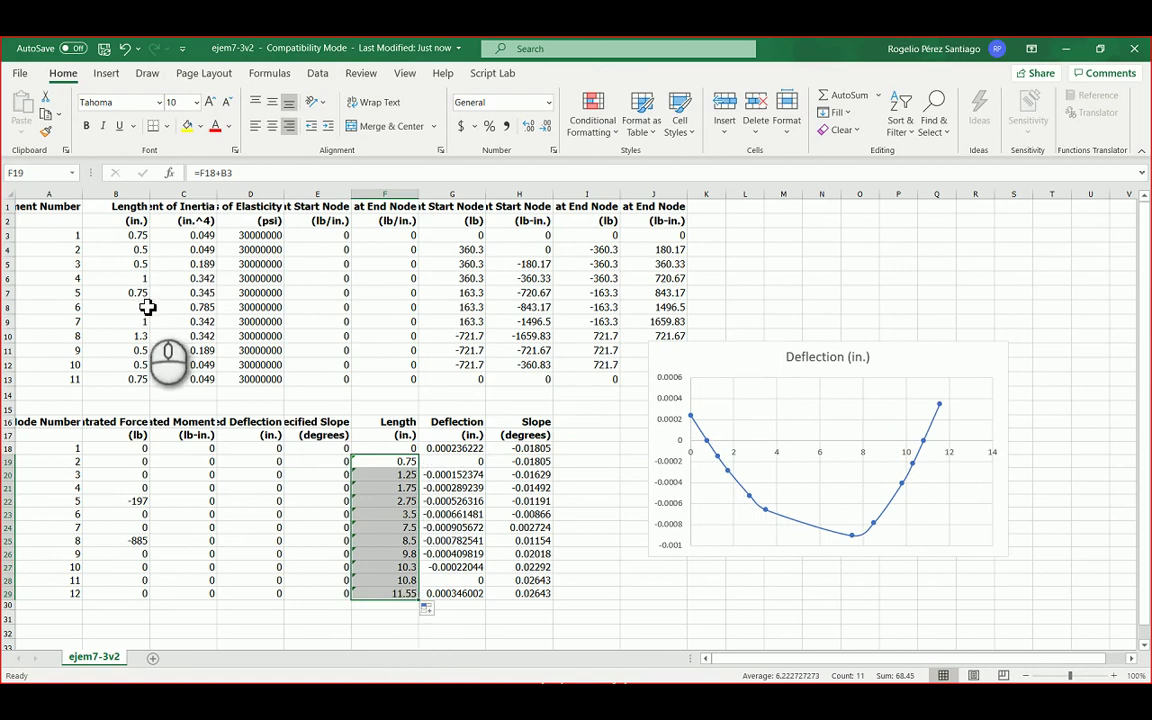
Check the element and cumulative lengths, and set the length of element 8 in B10 to 1.25 in.
left_click(137, 337)
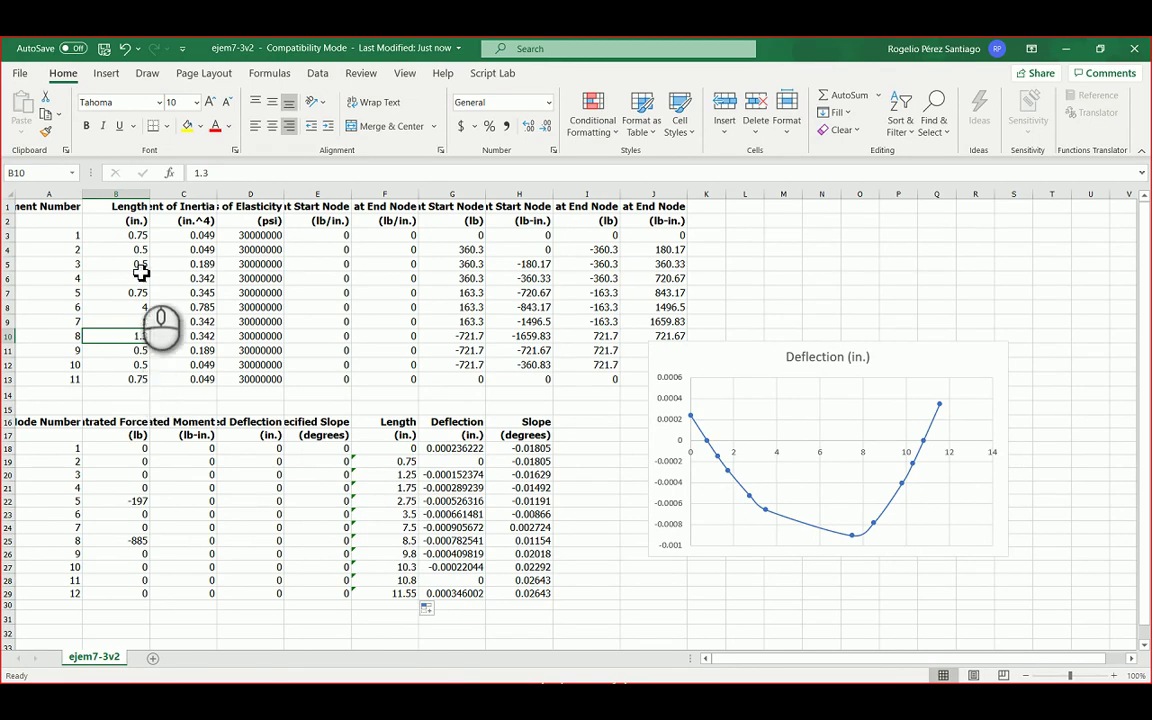
left_click(138, 236)
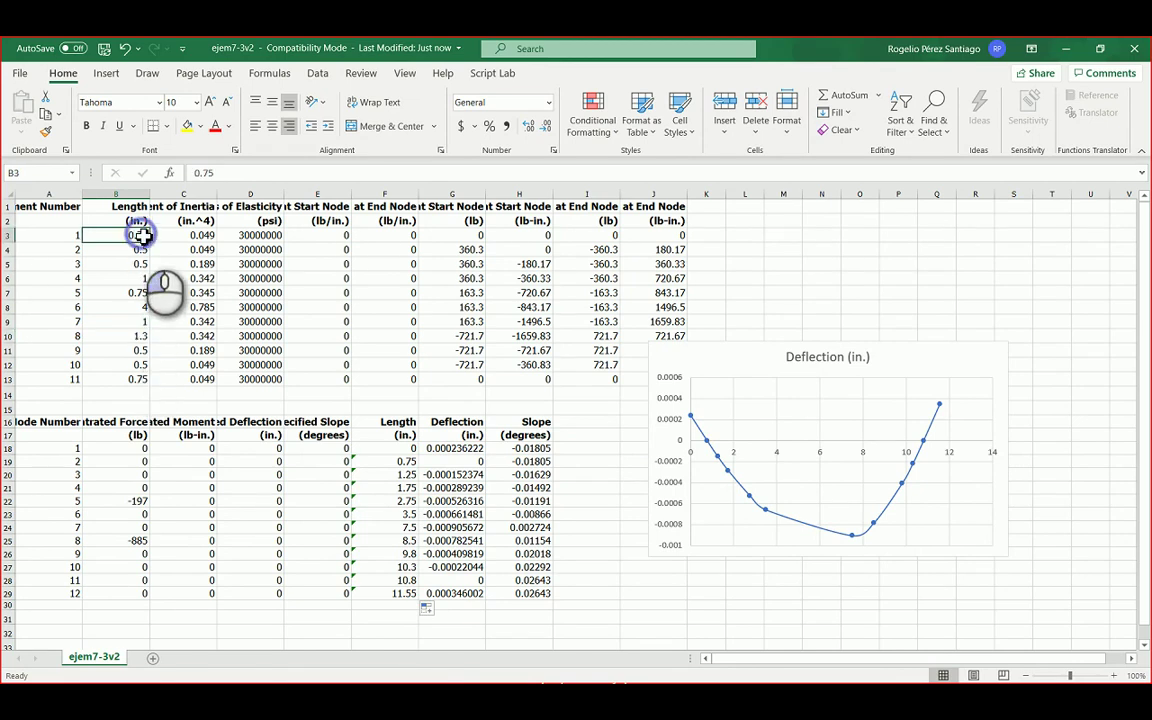
left_click(135, 339)
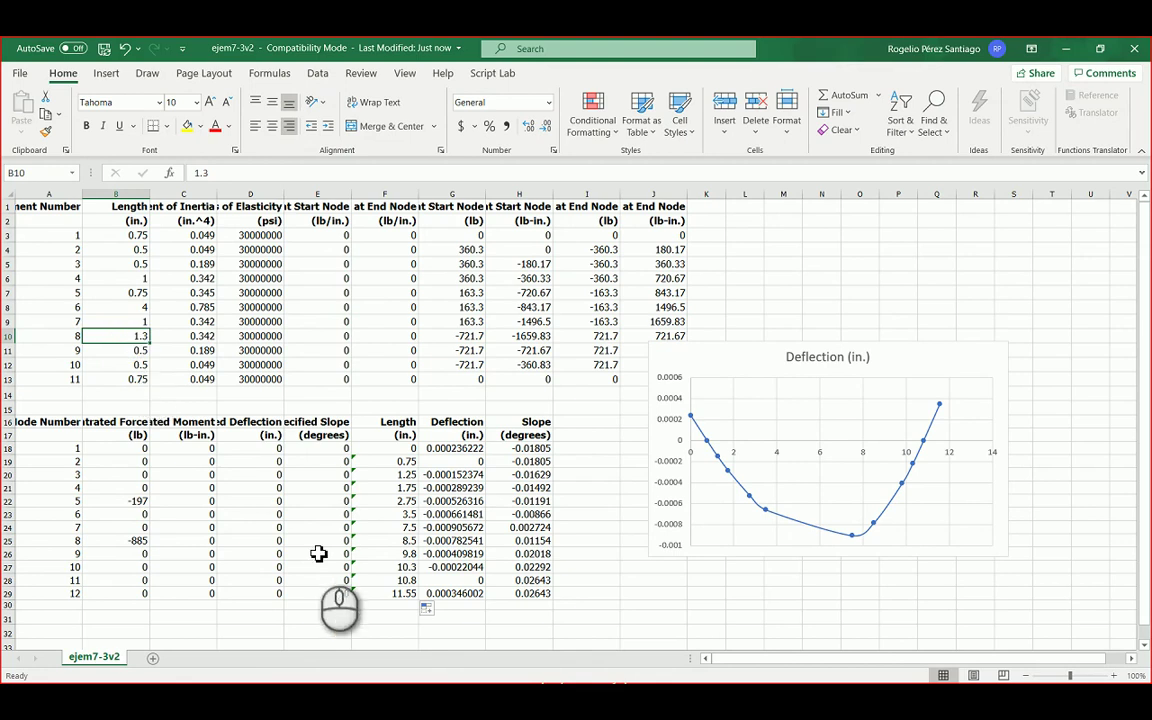
left_click(400, 593)
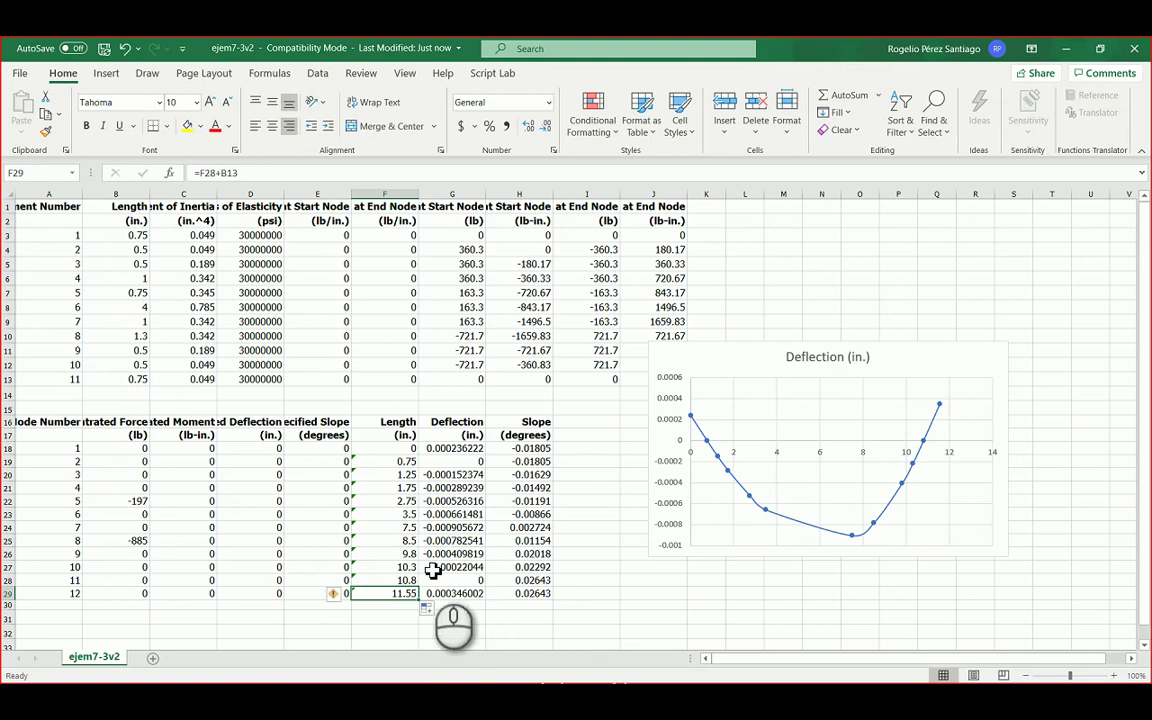
left_click(137, 341)
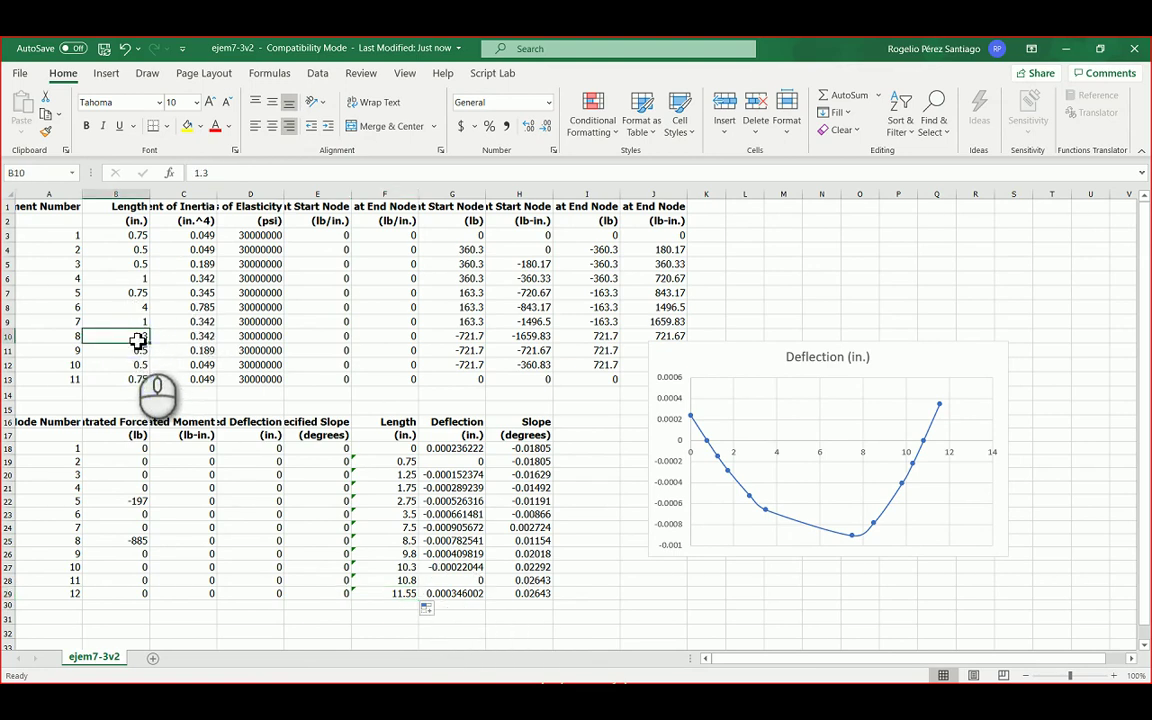
type("1.")
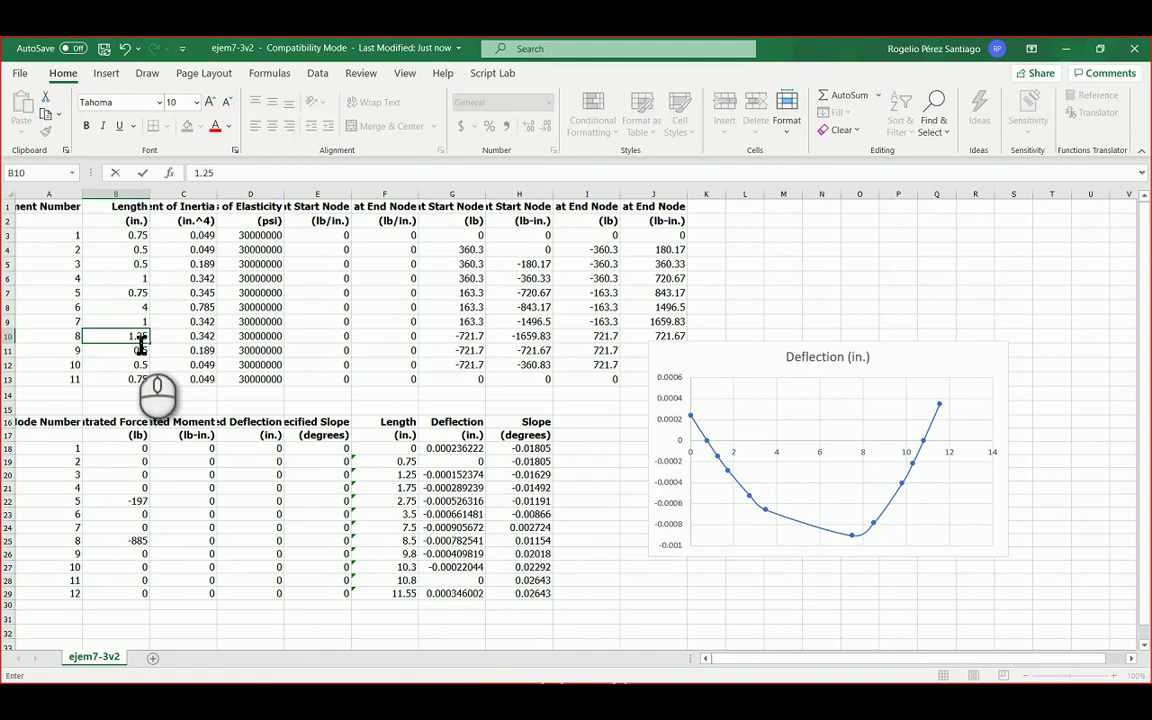
key("Return")
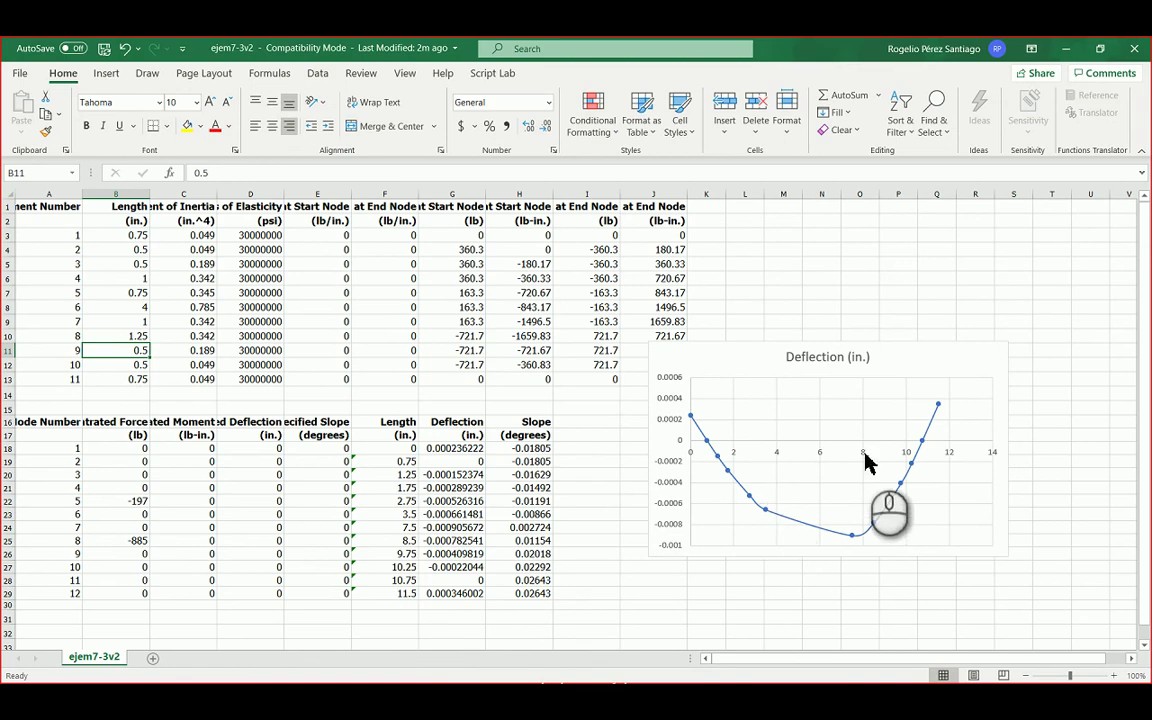
Add a second data series to the deflection chart and take its name from the Slope header in H16.
left_click(722, 466)
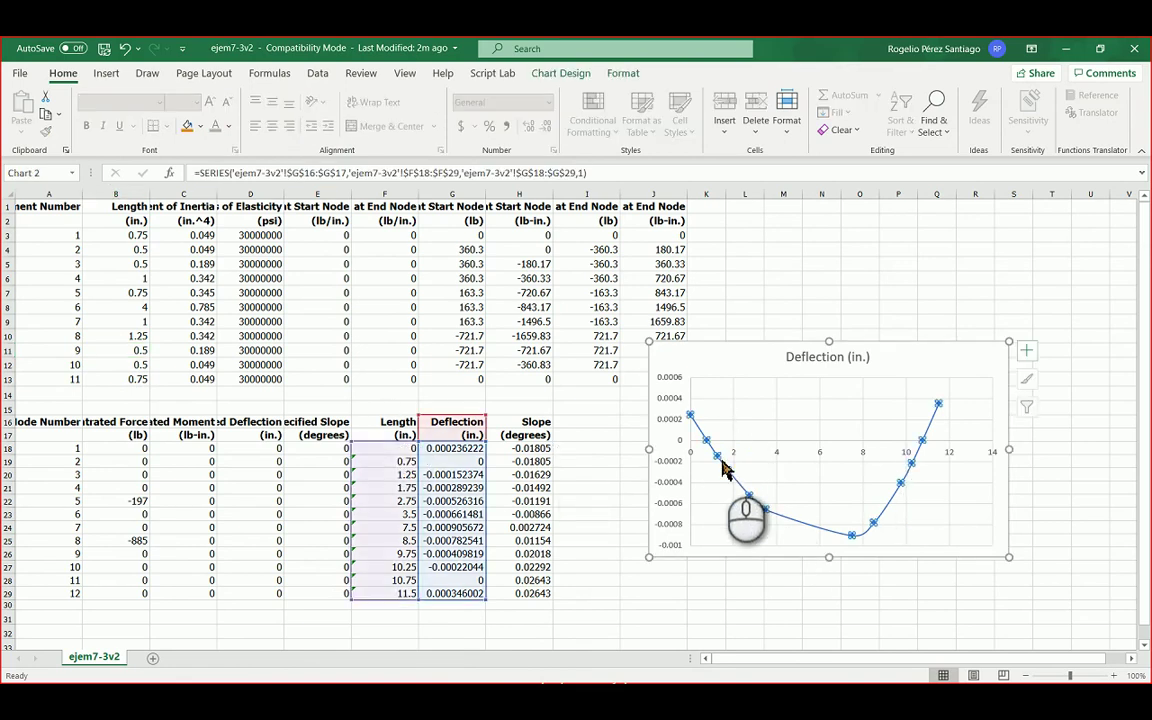
right_click(724, 464)
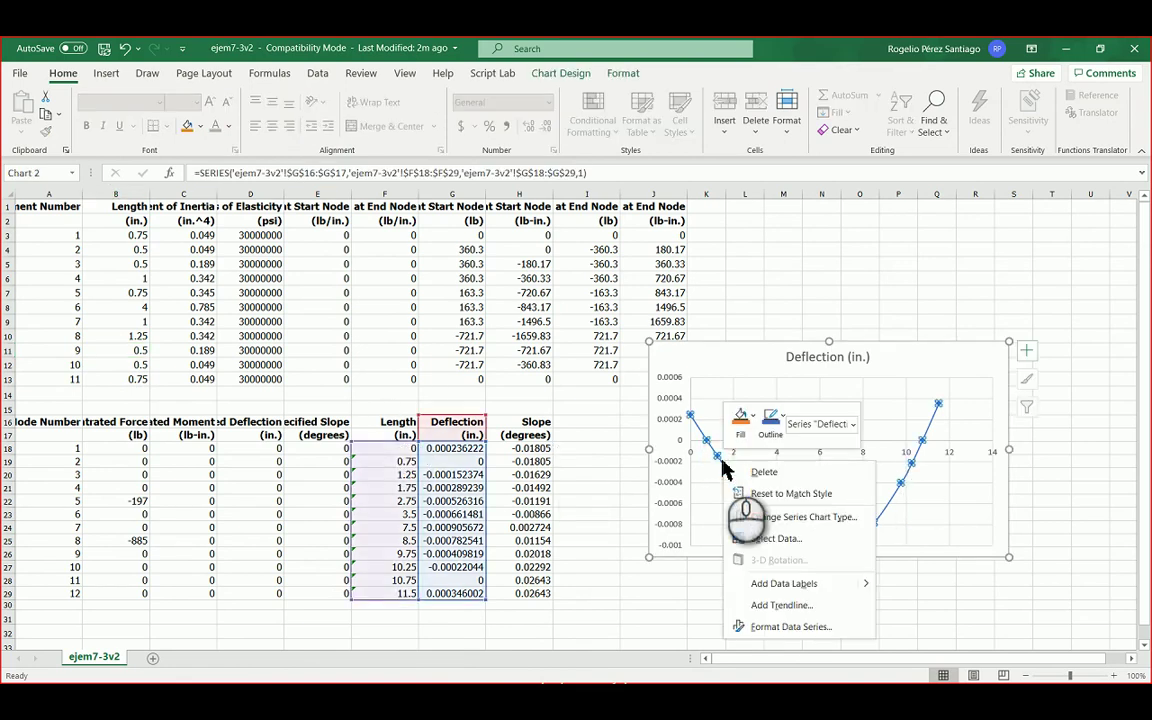
left_click(761, 549)
left_click(396, 371)
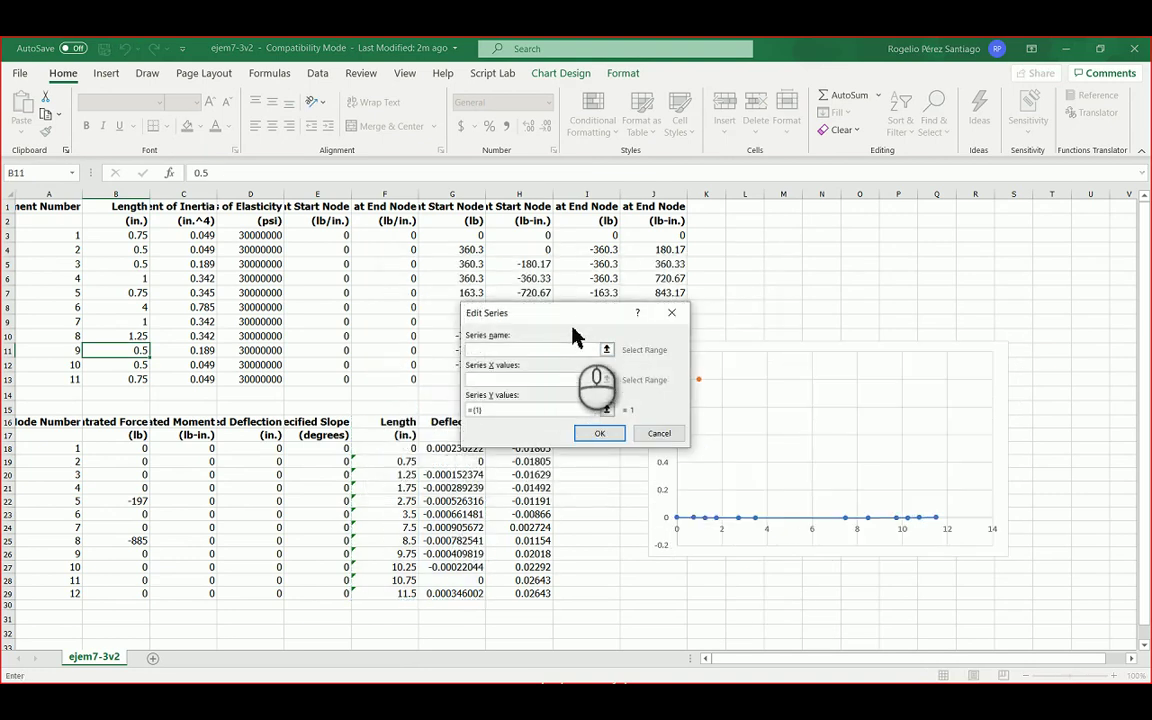
left_click_drag(583, 322, 693, 250)
left_click(537, 423)
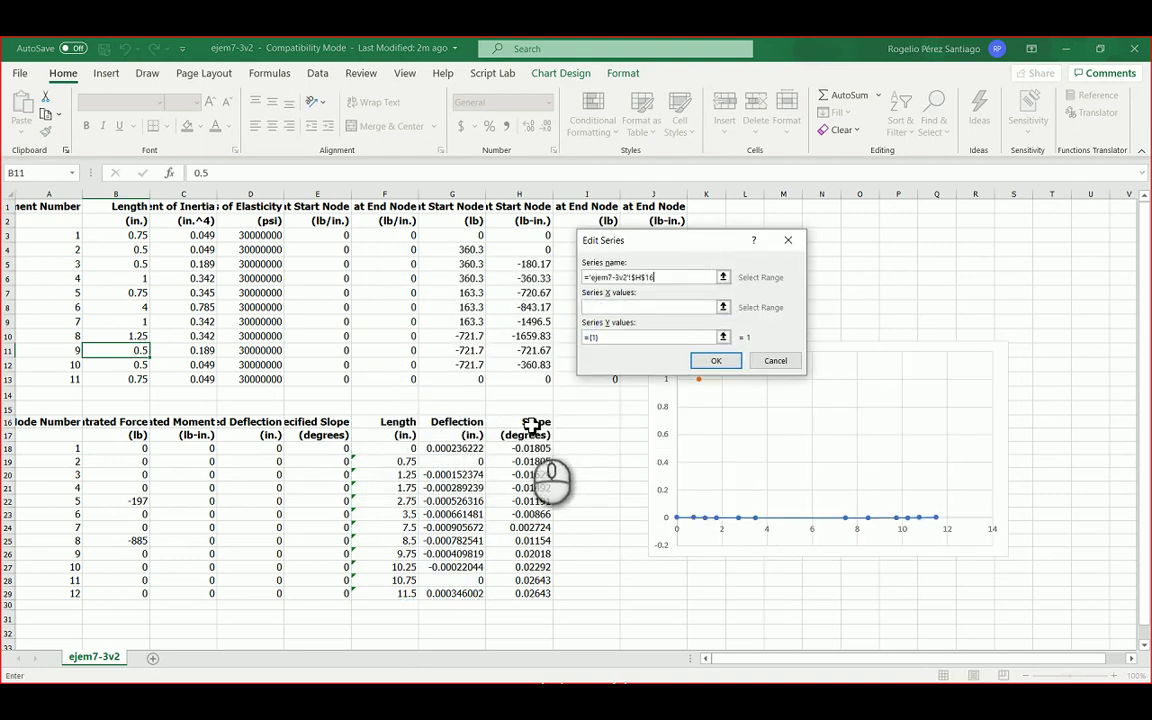
Set the Slope series' X values to F18:F29 and its Y values to H18:H29, and apply the chart data changes.
left_click(723, 306)
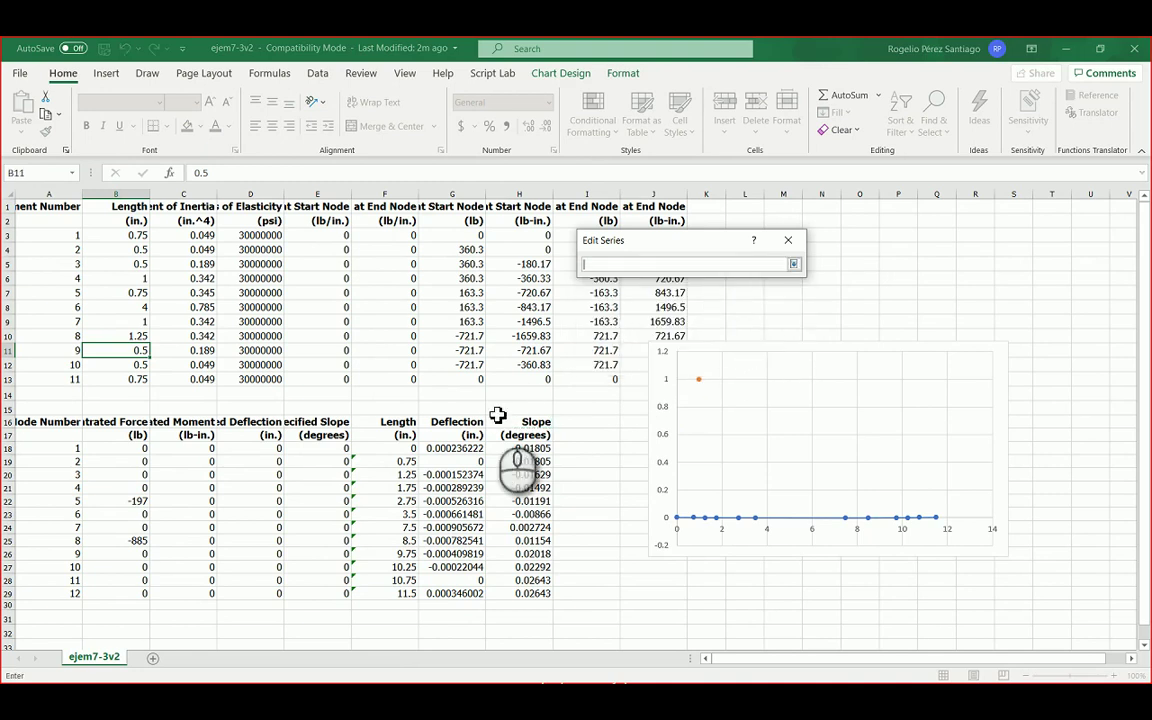
left_click_drag(404, 452, 400, 594)
left_click(795, 264)
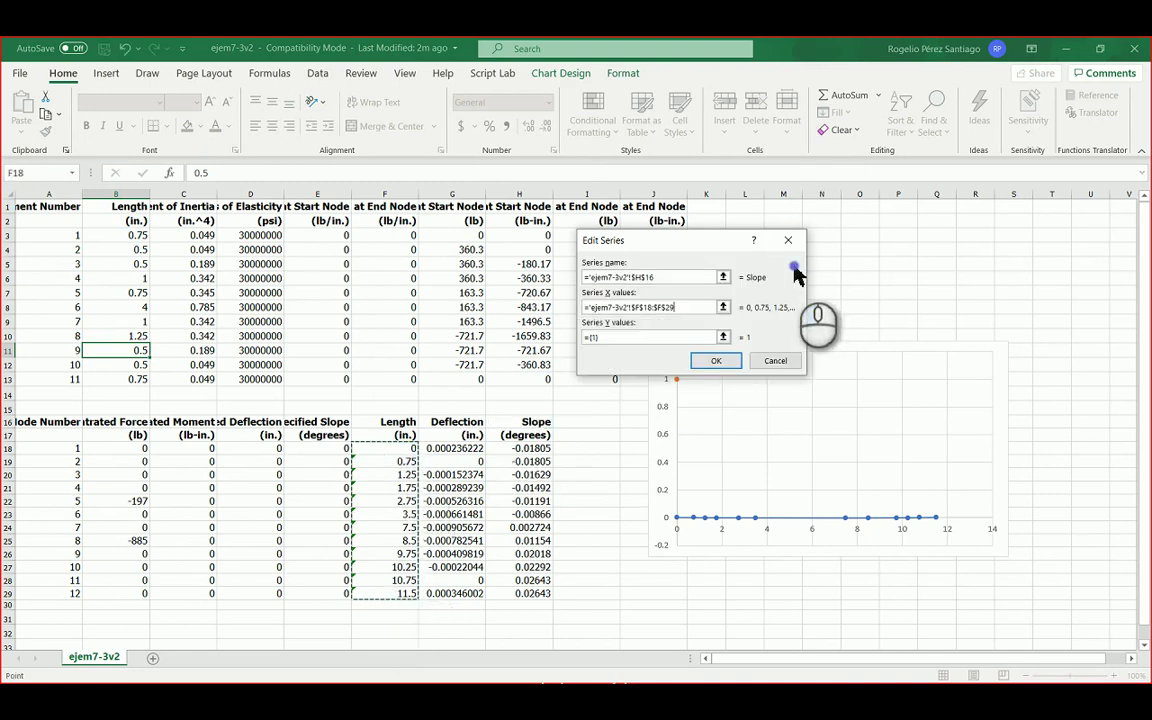
left_click(723, 337)
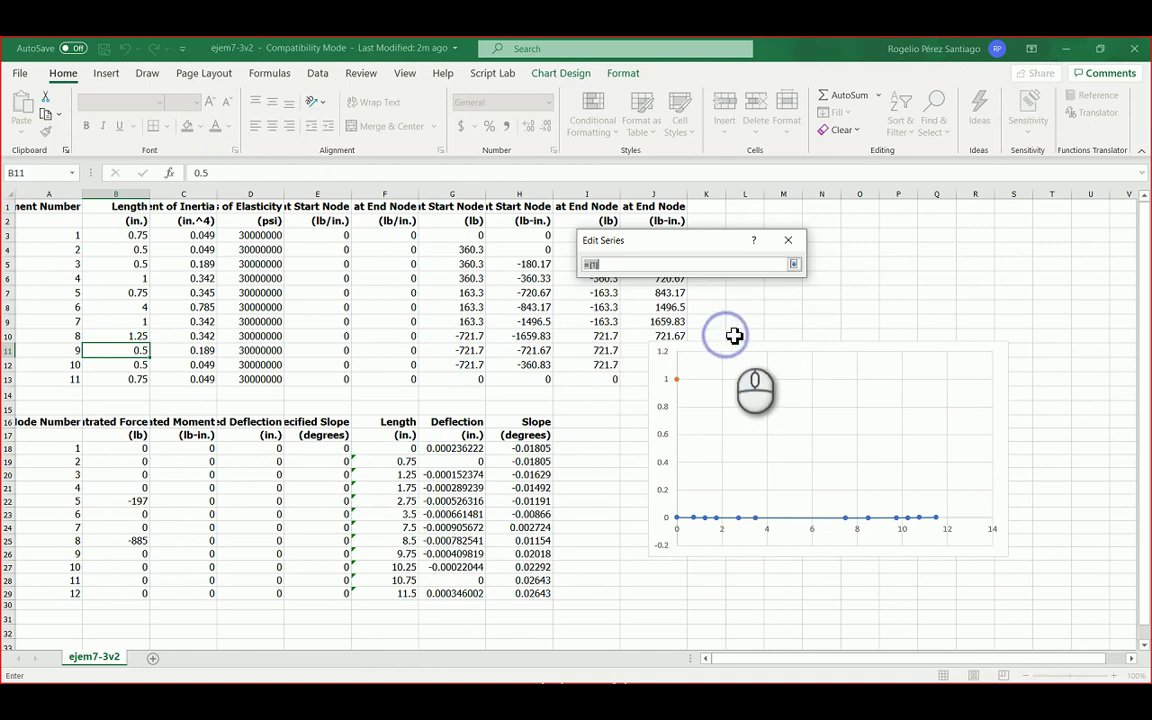
left_click_drag(515, 449, 522, 593)
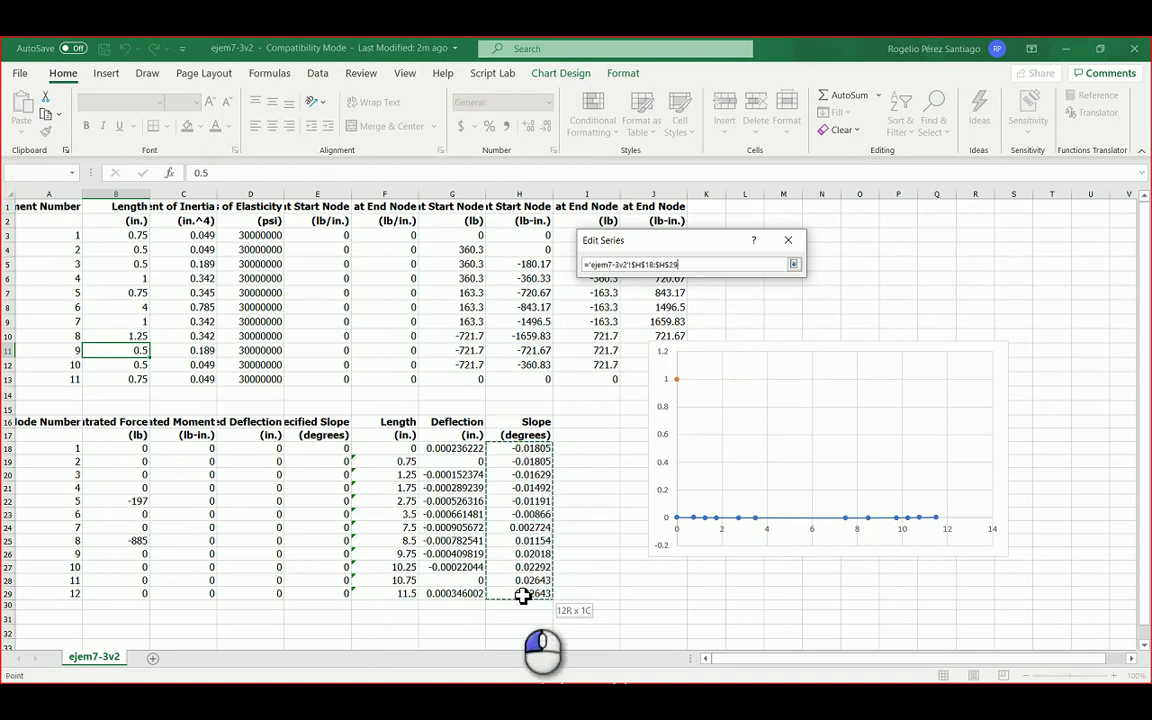
left_click(794, 264)
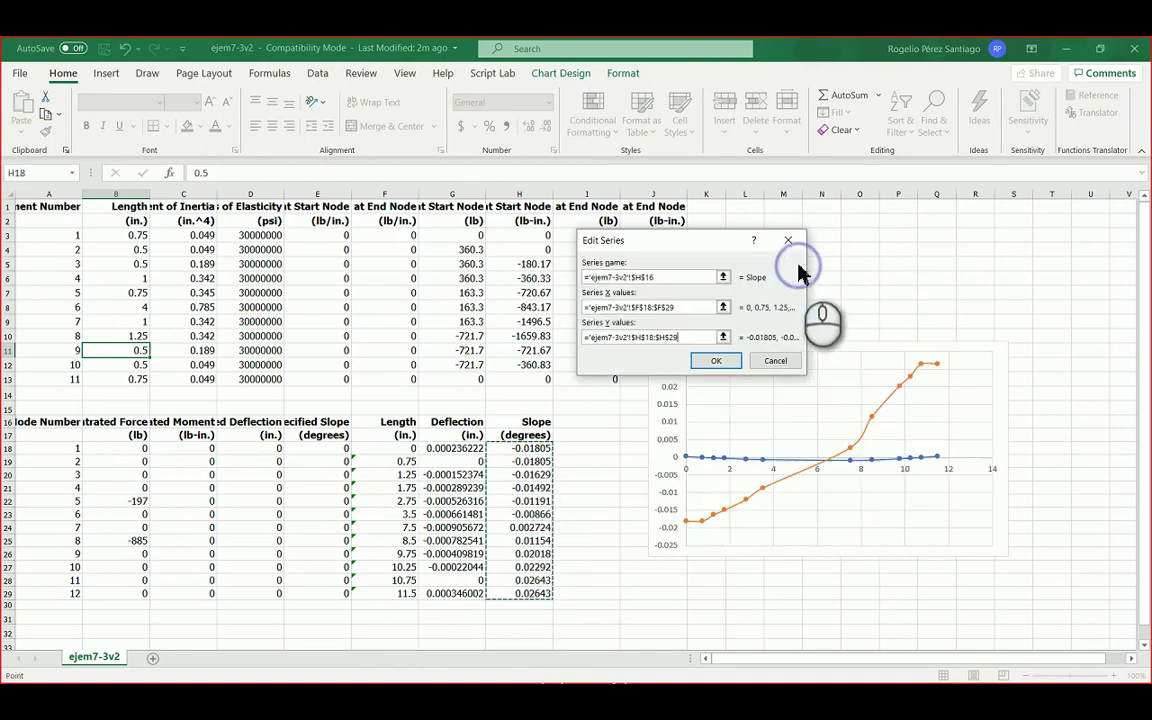
left_click(716, 360)
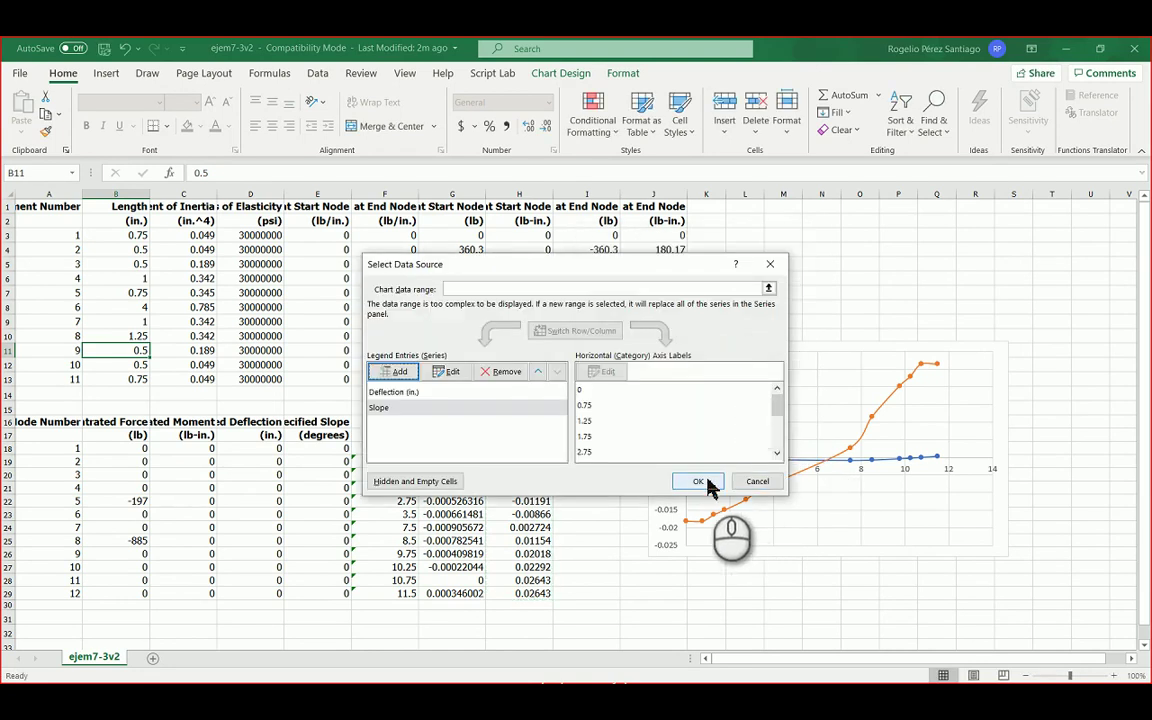
left_click(707, 484)
Plot the Slope series on the secondary axis and close the series formatting.
left_click(869, 437)
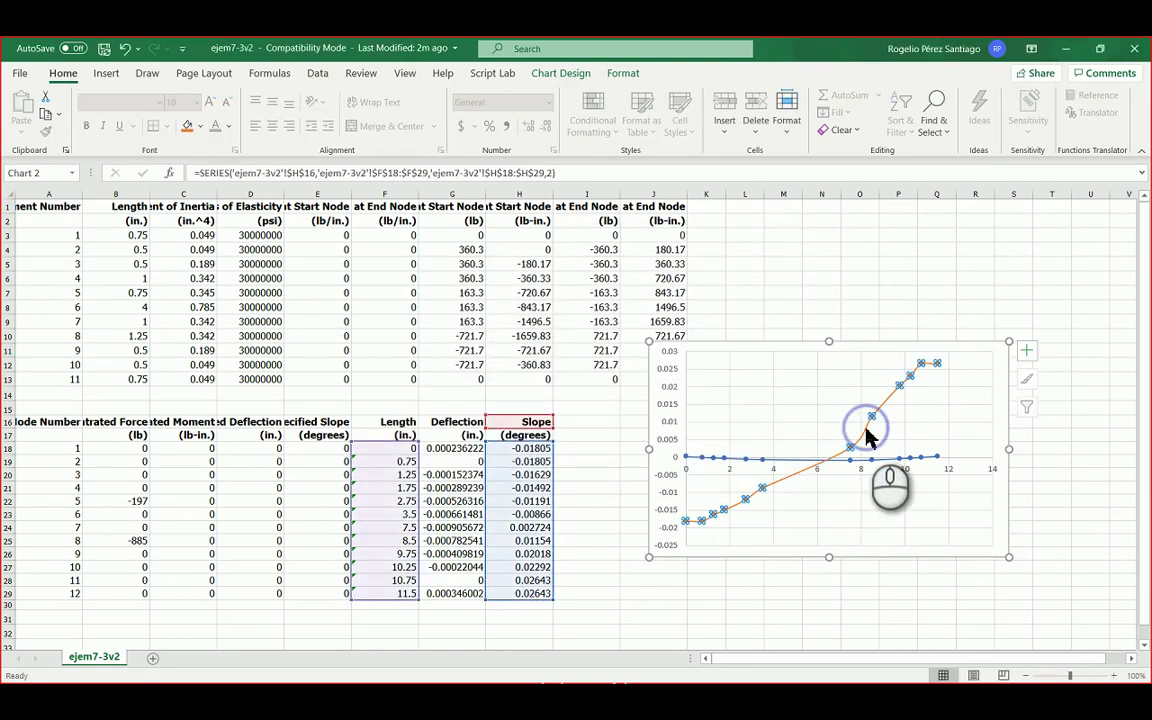
right_click(868, 436)
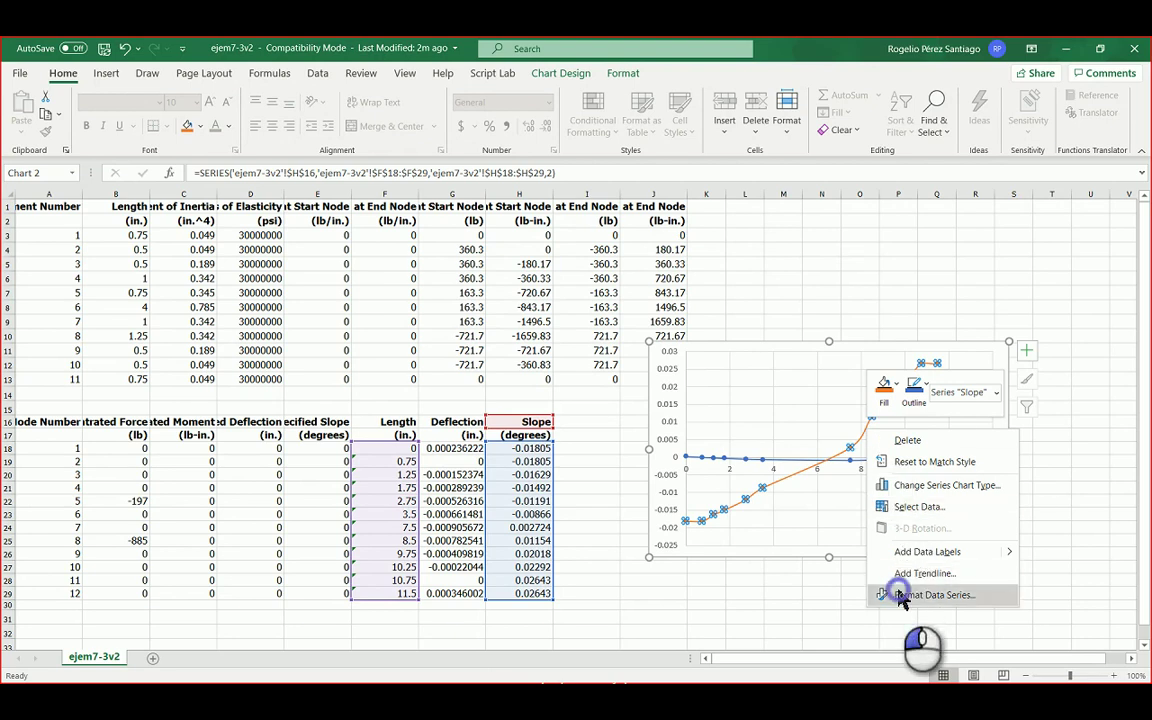
key("Escape")
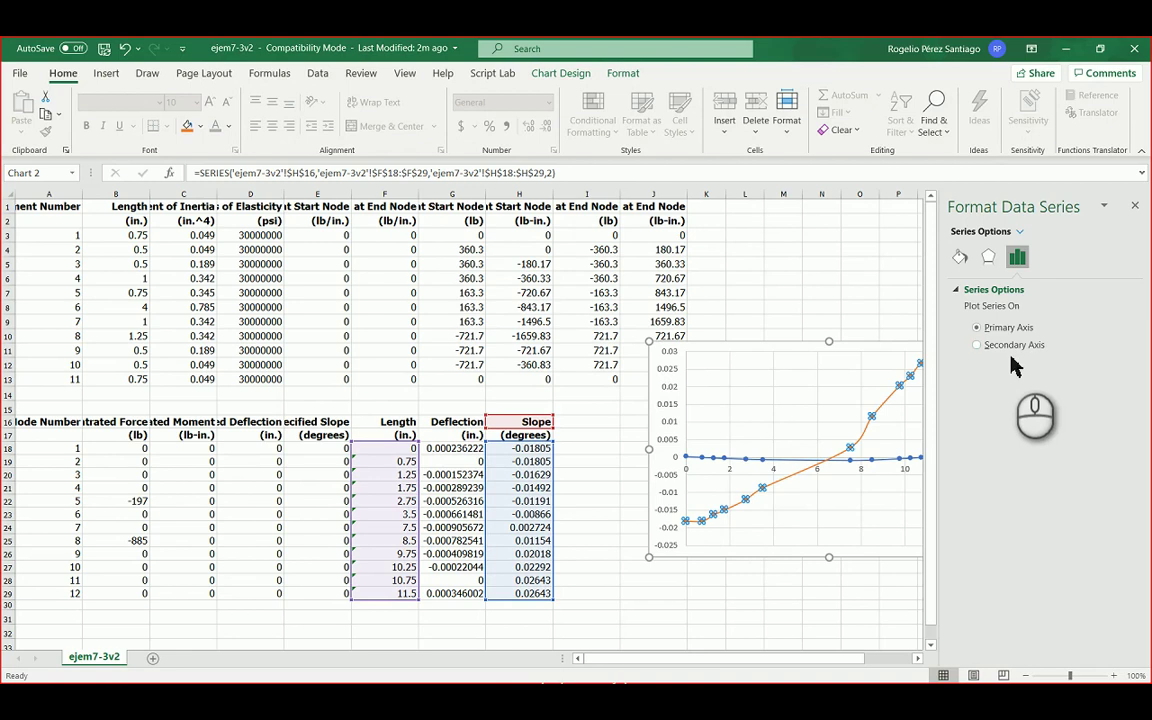
left_click(1008, 345)
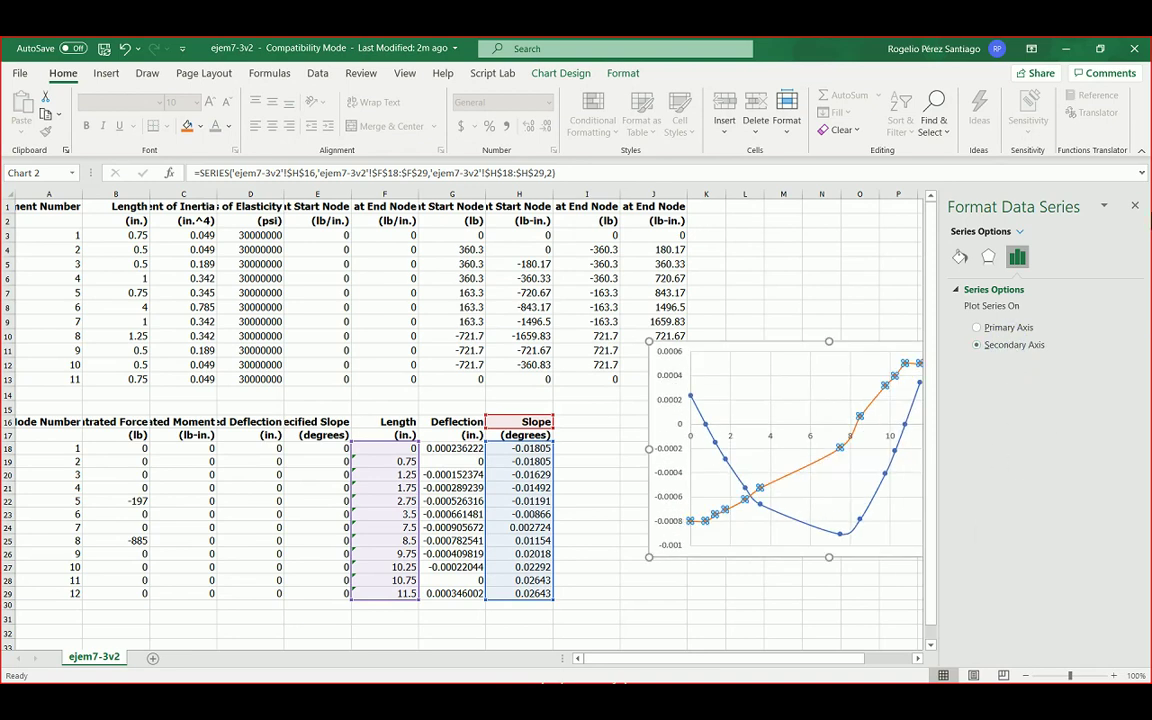
left_click(1134, 205)
left_click(904, 599)
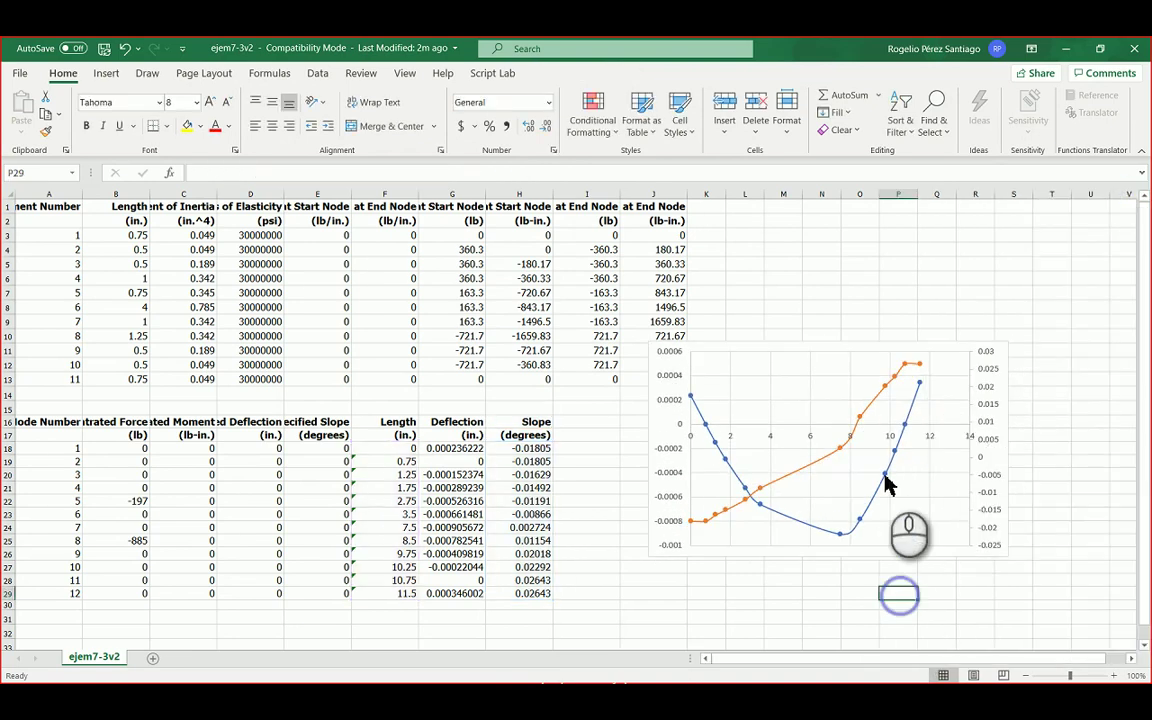
Inspect the deflection curve and the slope curve's end points, and move the chart down clear of the element table.
left_click(914, 413)
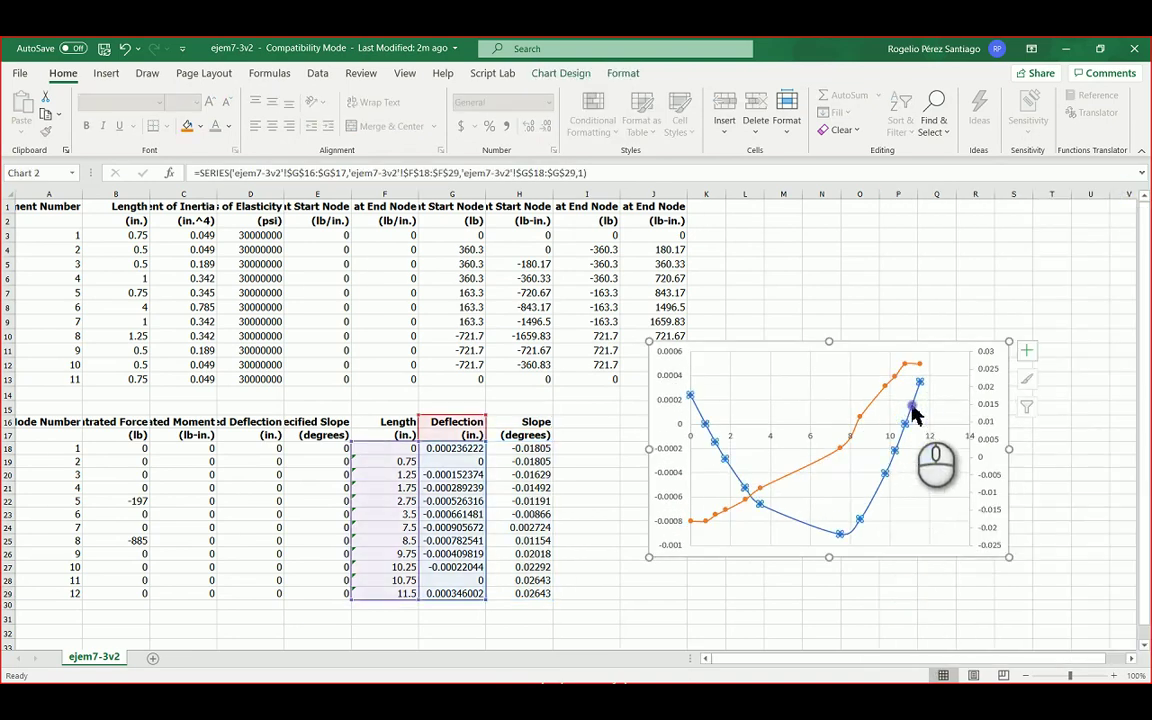
left_click(1088, 513)
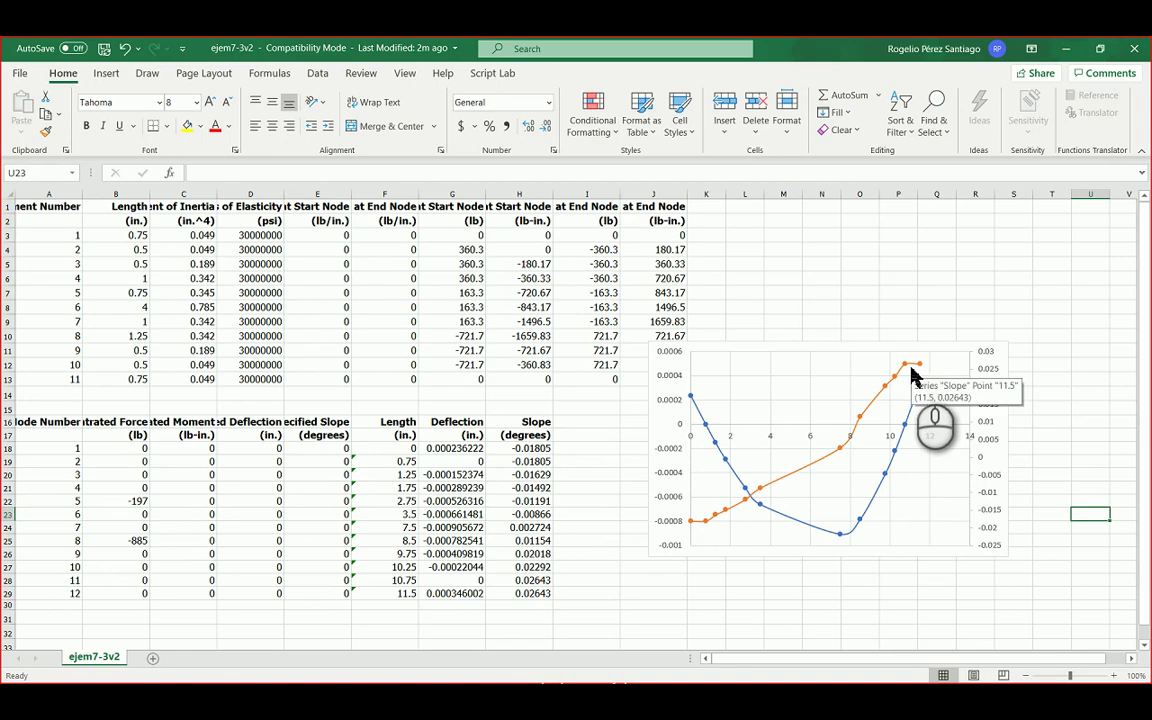
mouse_move(910, 375)
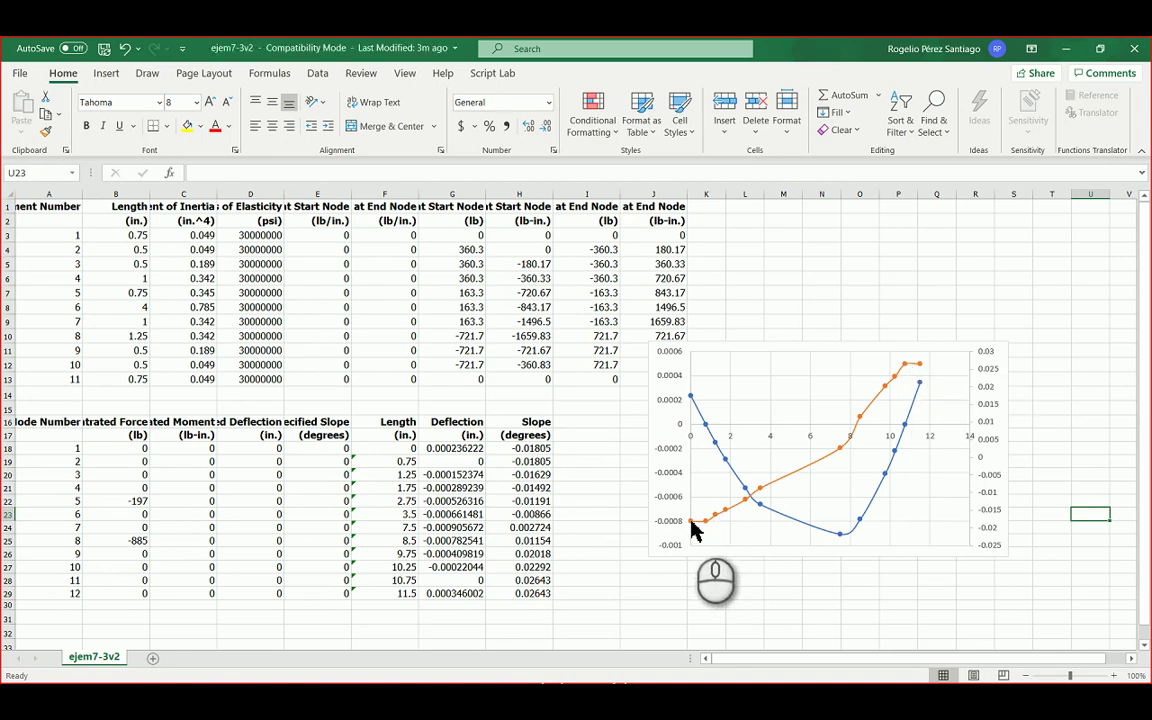
mouse_move(693, 529)
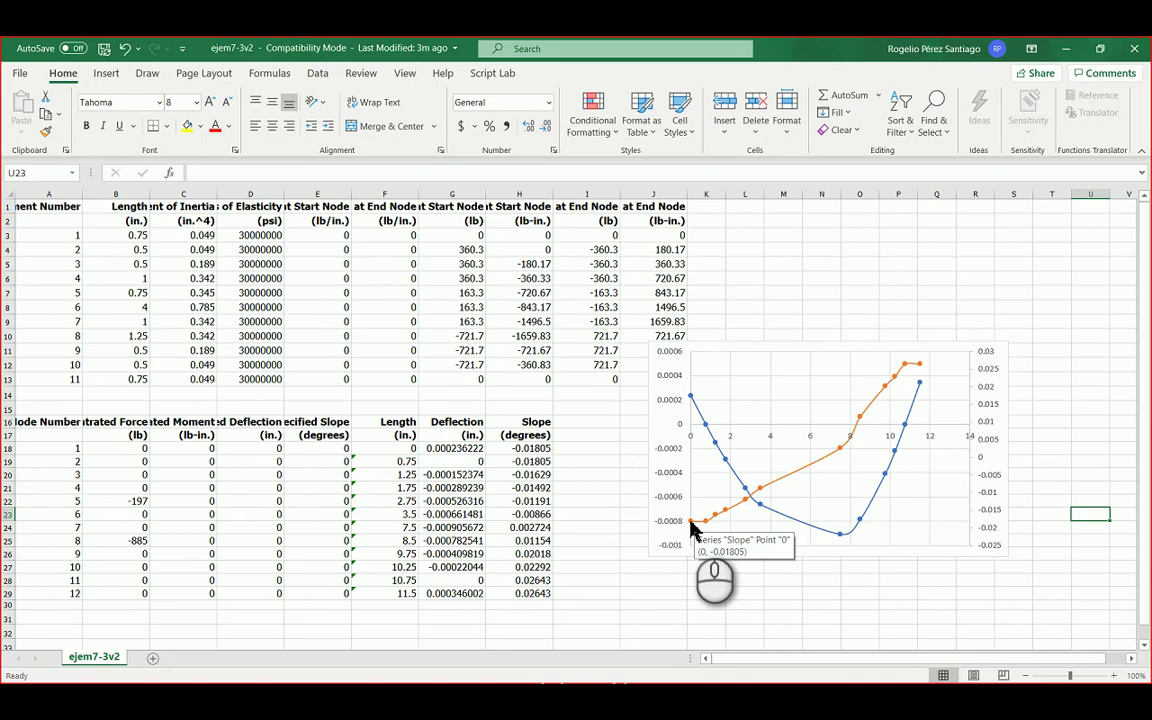
left_click(810, 347)
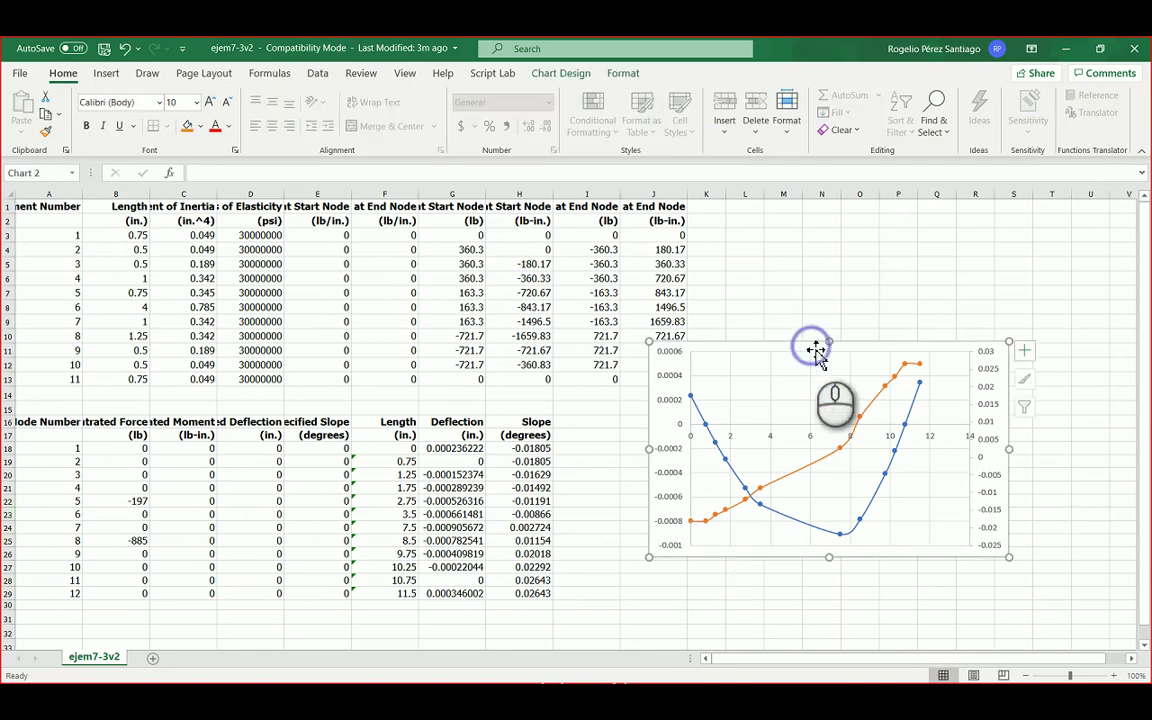
left_click_drag(810, 347, 800, 406)
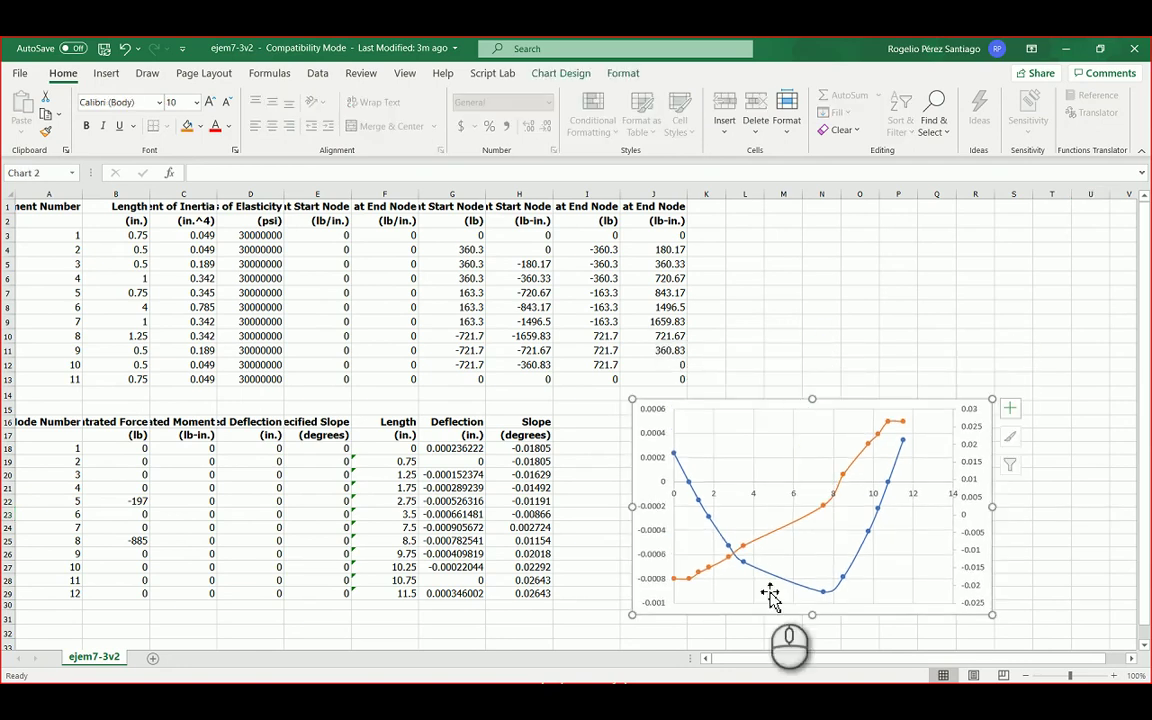
mouse_move(690, 590)
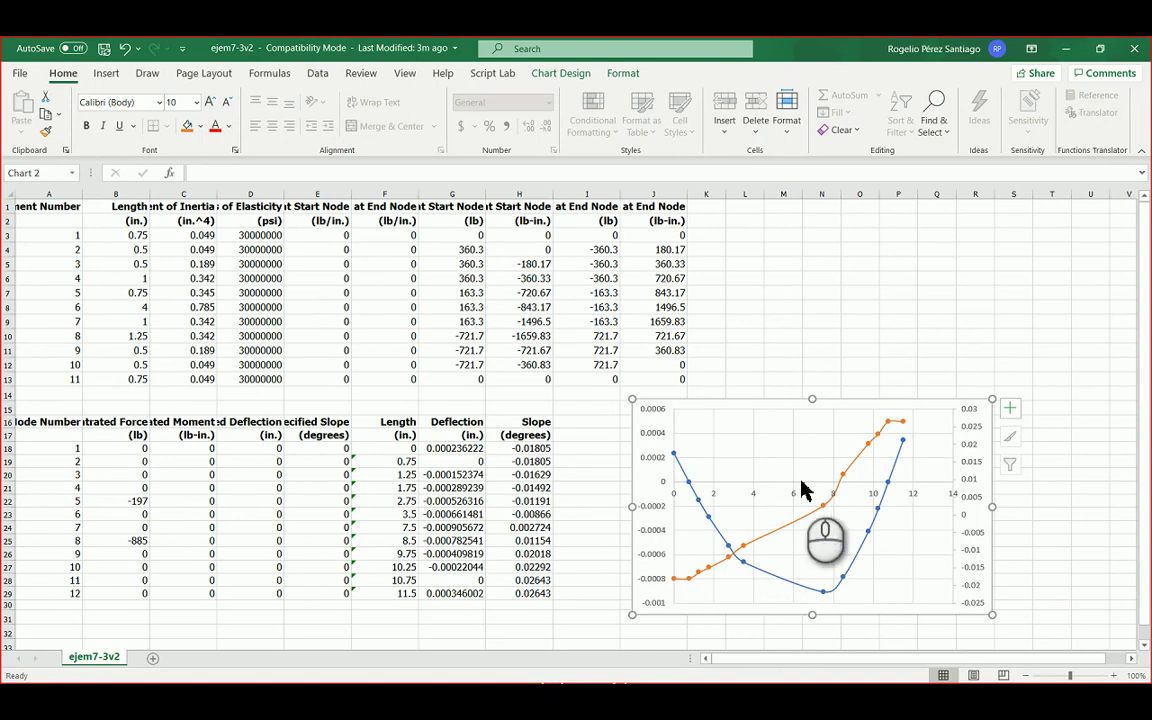
Switch to the 2029_O21_Cap3_S4 presentation in PowerPoint and consult Table 7-2's allowable slopes for deep-groove ball bearings on the Deflection Considerations slide.
mouse_move(889, 426)
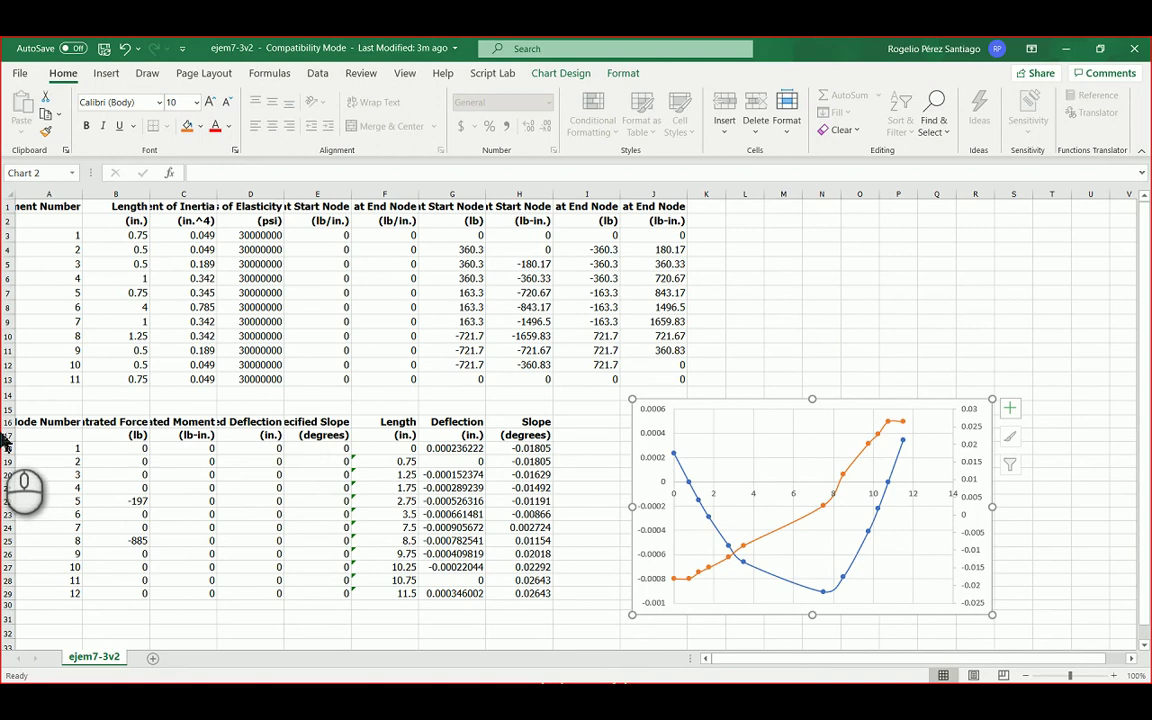
key("super")
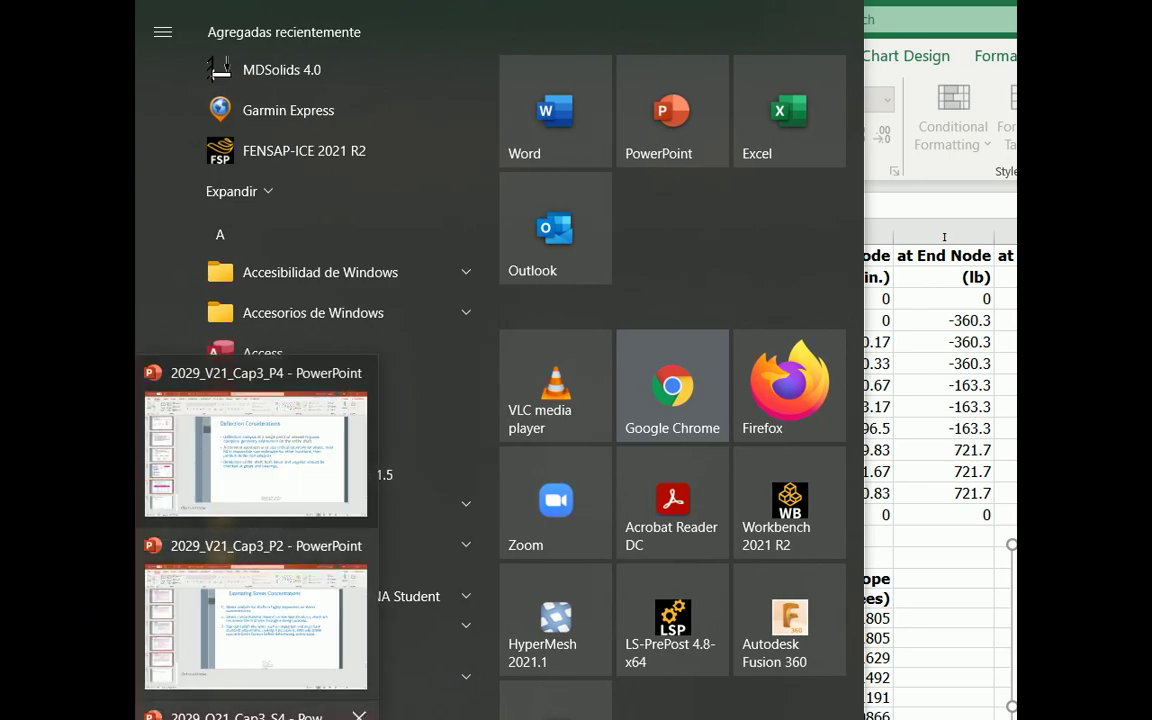
mouse_move(250, 713)
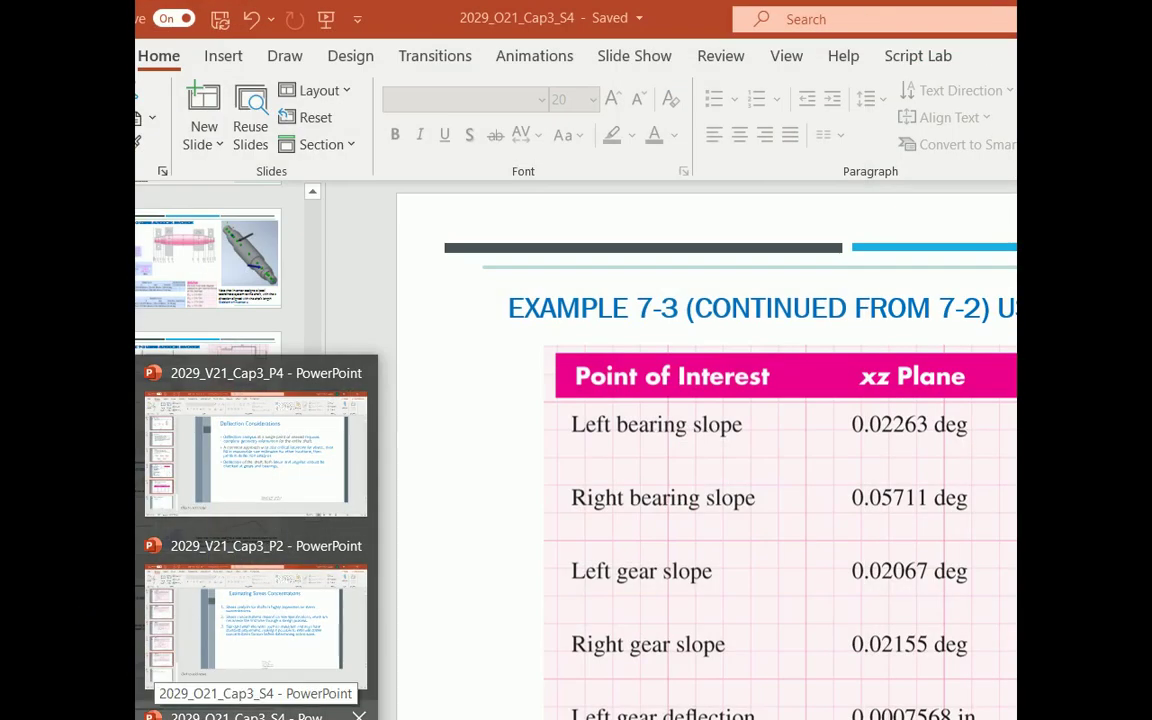
left_click(250, 713)
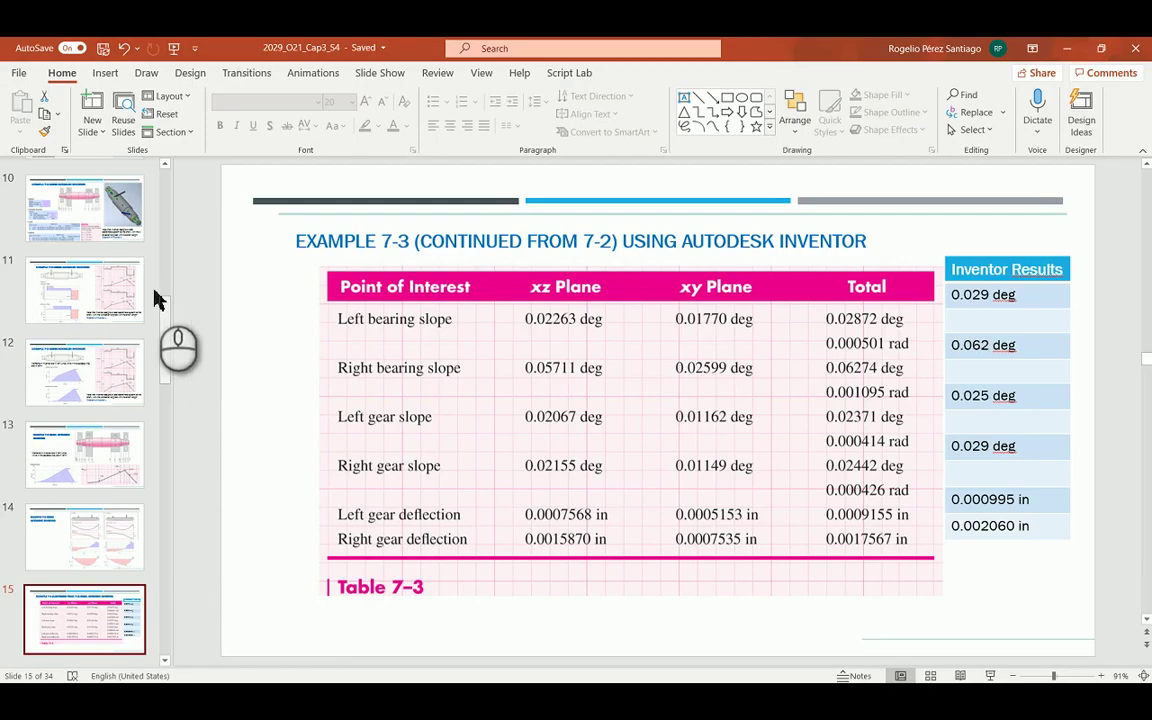
scroll(168, 240, "up", 6)
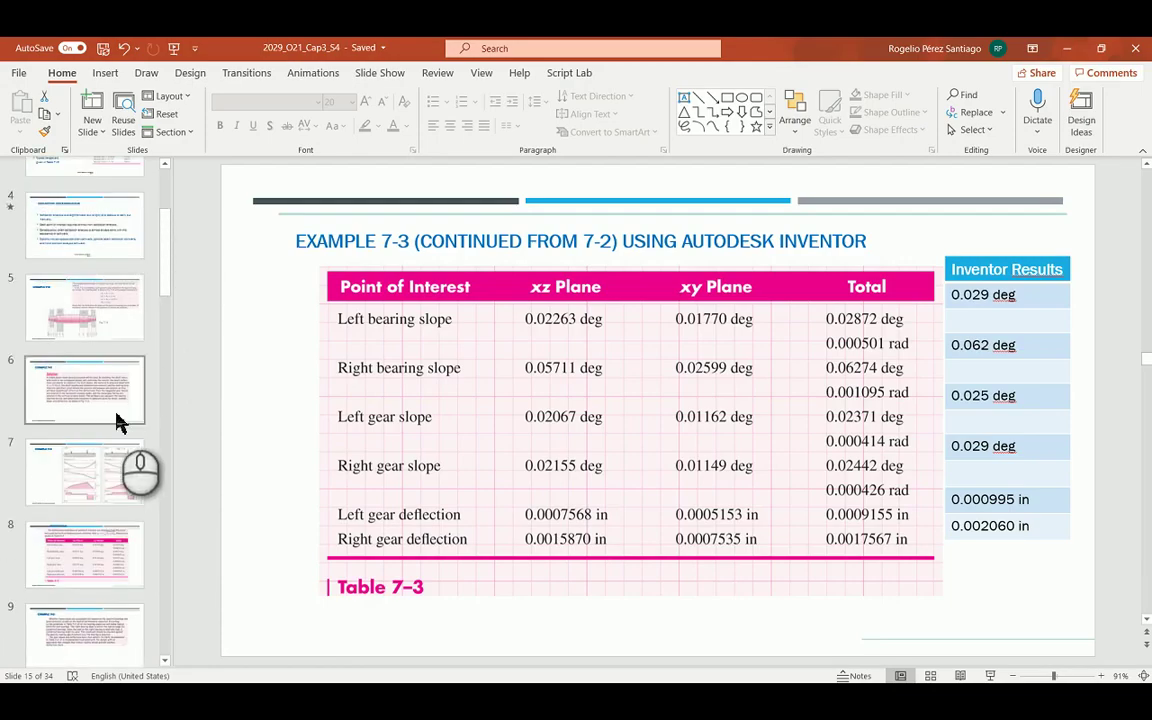
scroll(126, 405, "up", 3)
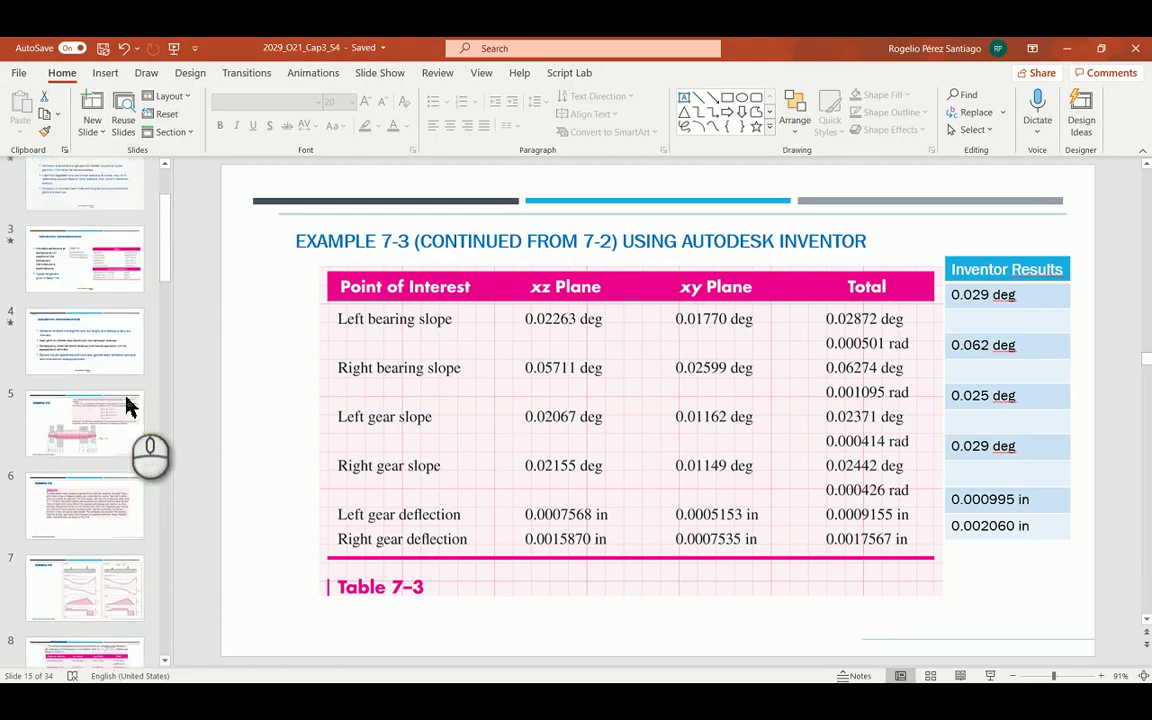
left_click(110, 375)
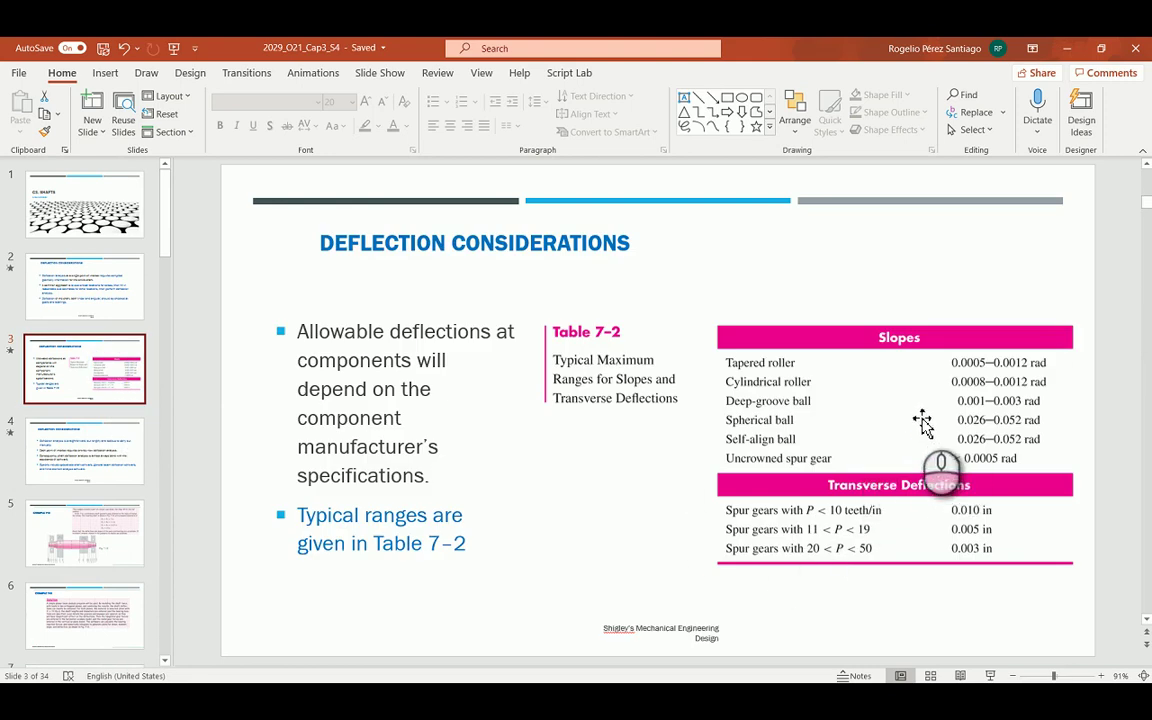
left_click(798, 414)
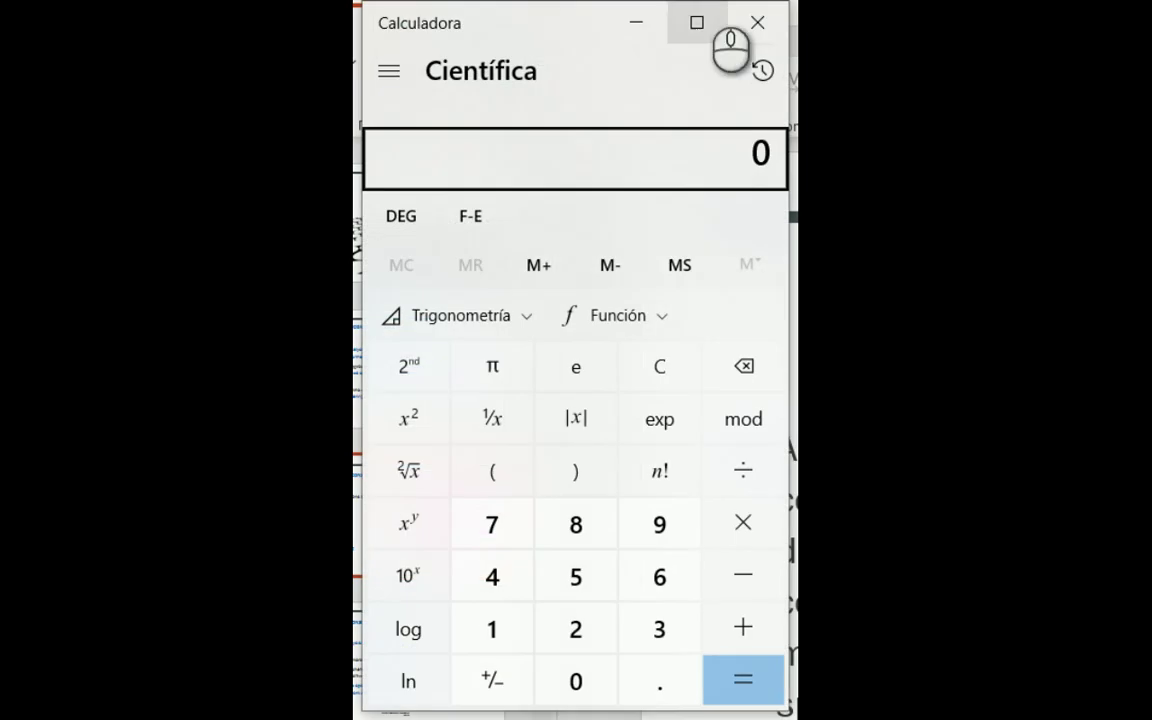
Close the calculator and, in the ejem7-3v2 Excel workbook, enter 0.003 in M8 and convert it to degrees in N8 with =DEGREES(M8).
left_click(757, 22)
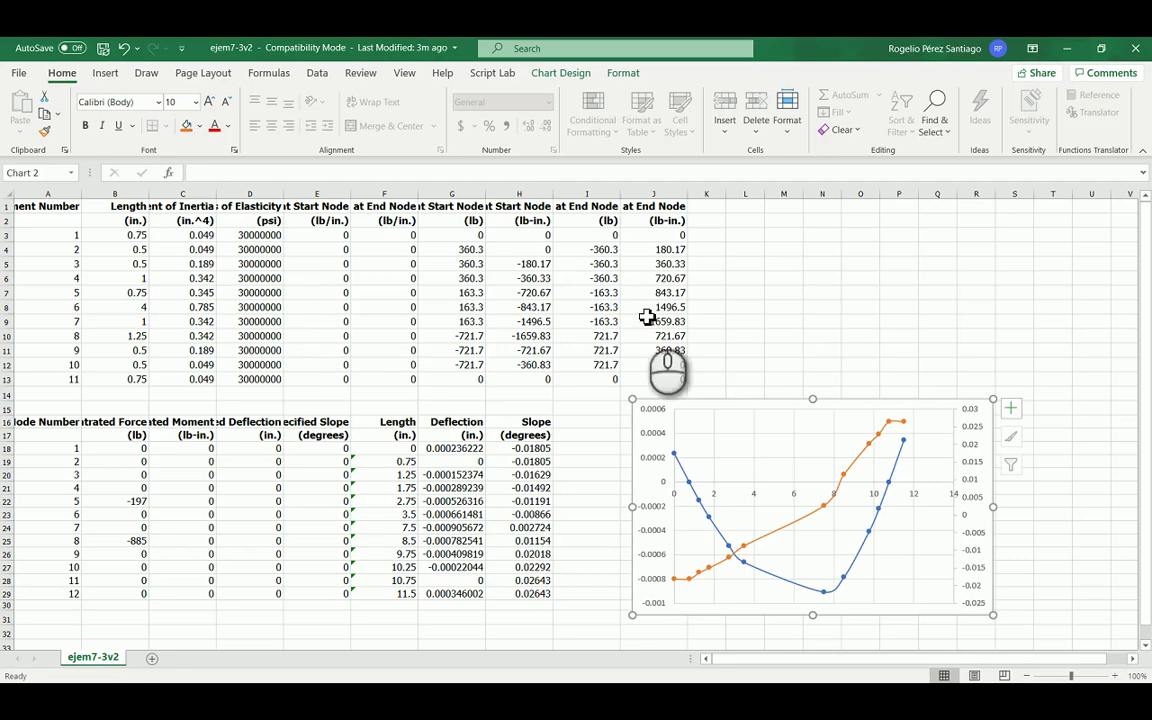
left_click(788, 312)
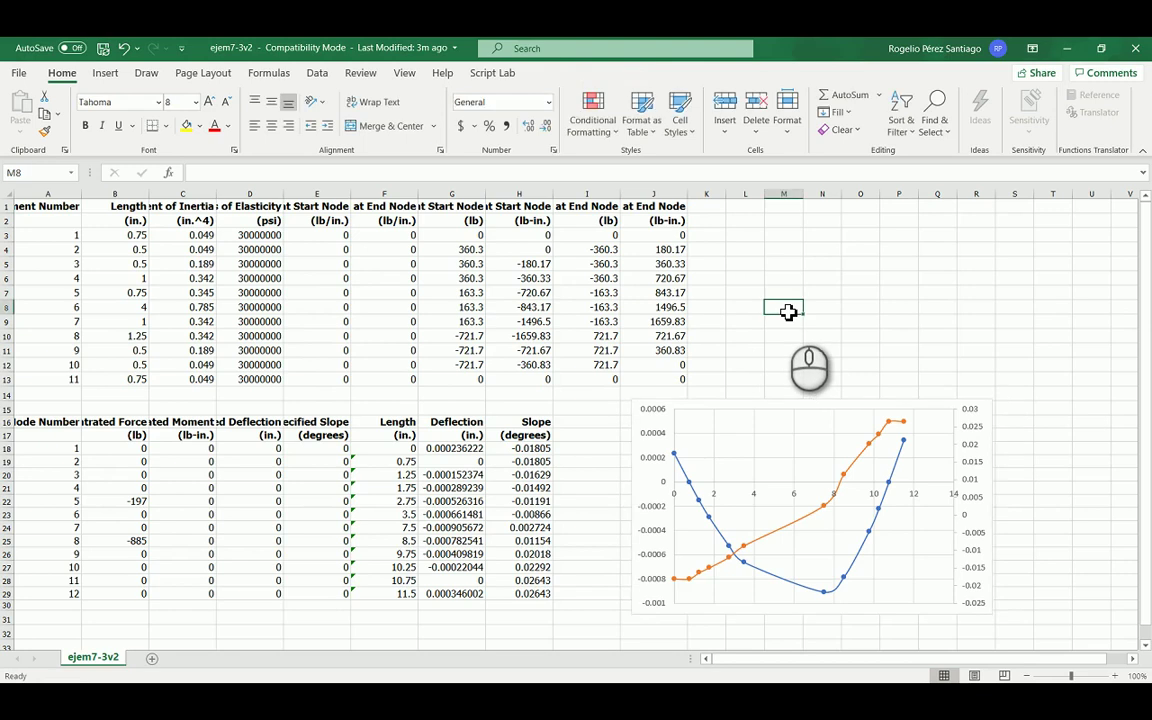
type("0.003")
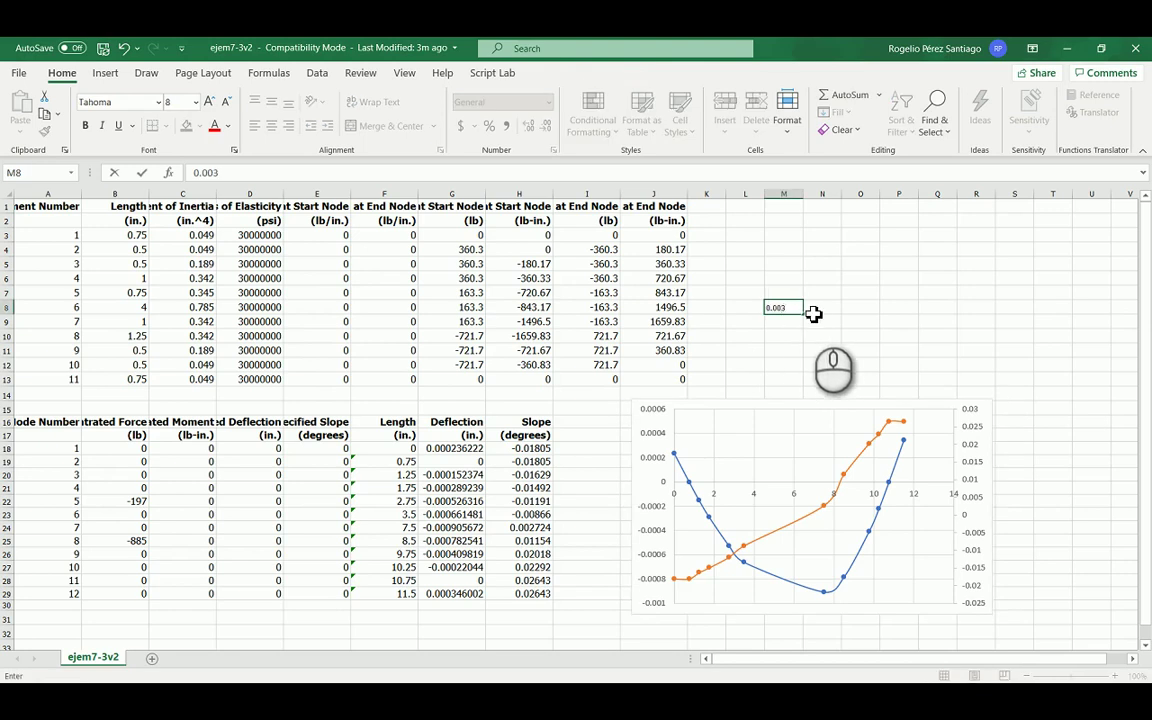
left_click(819, 314)
type("=deg")
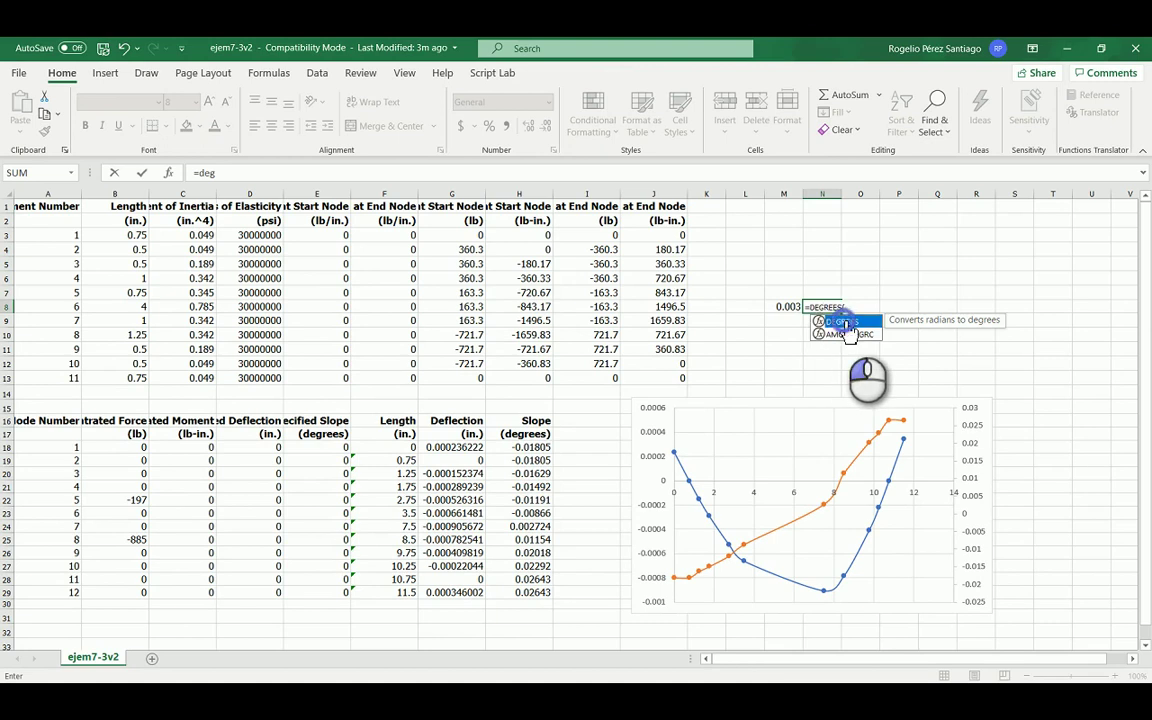
double_click(823, 321)
left_click(785, 306)
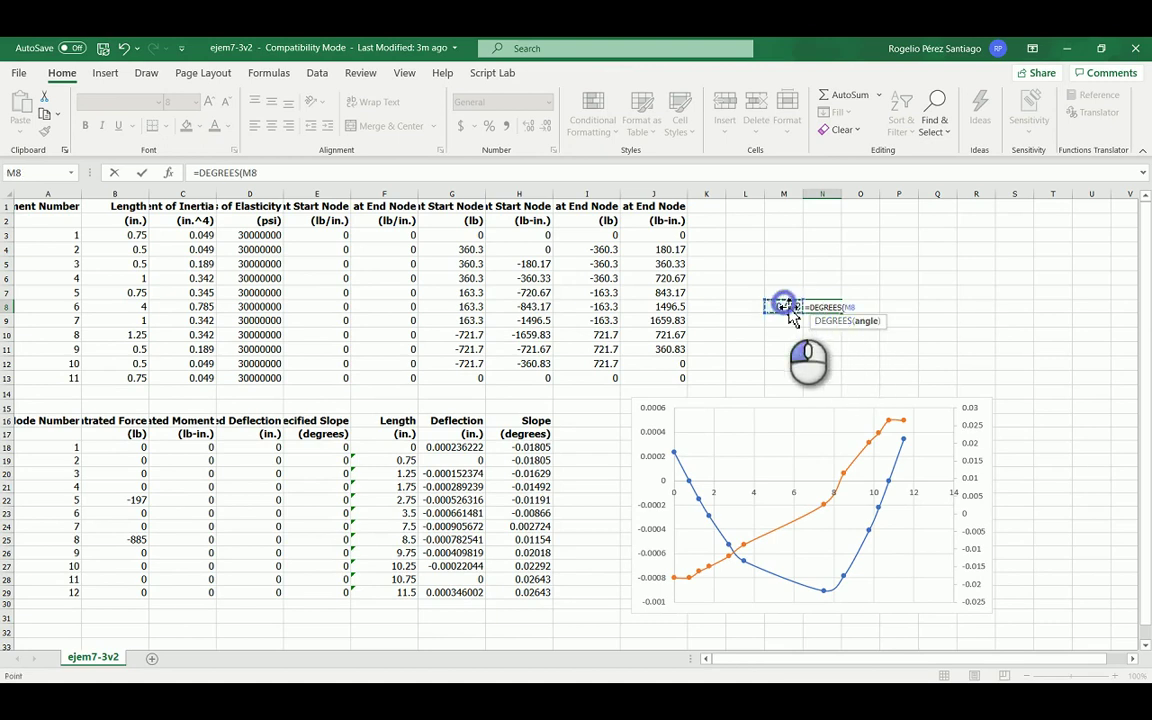
key("Return")
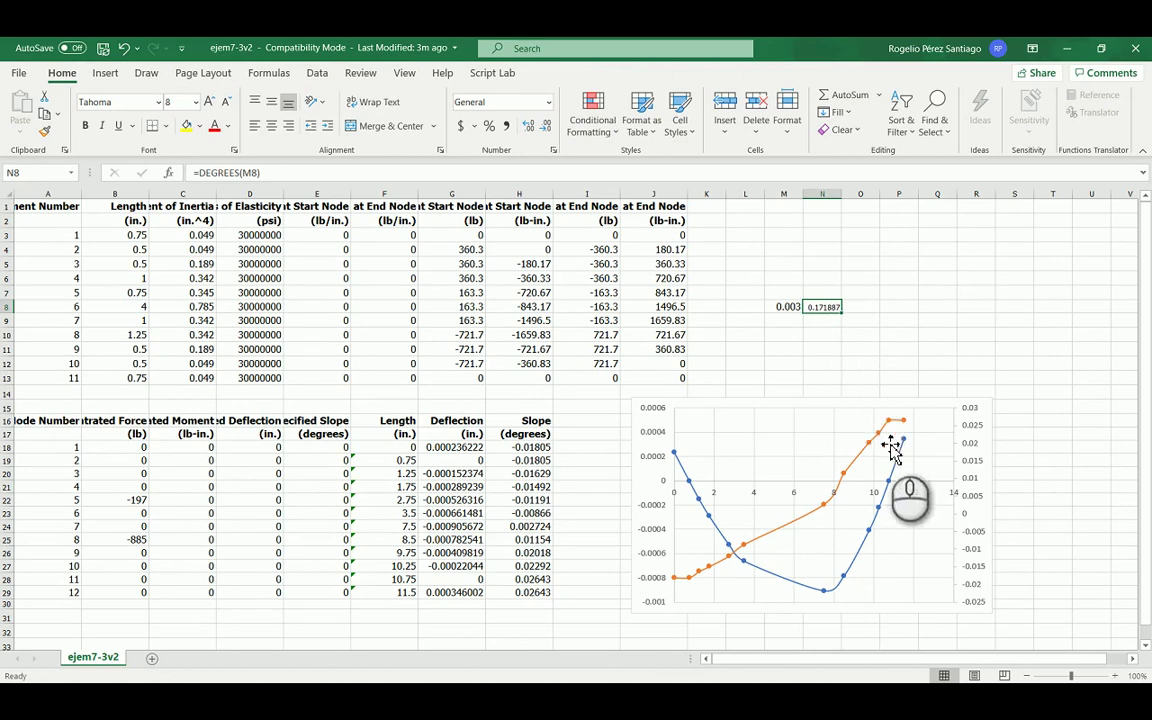
Bring up the open Excel workbooks in order to switch away from ejem7-3v2.
mouse_move(893, 428)
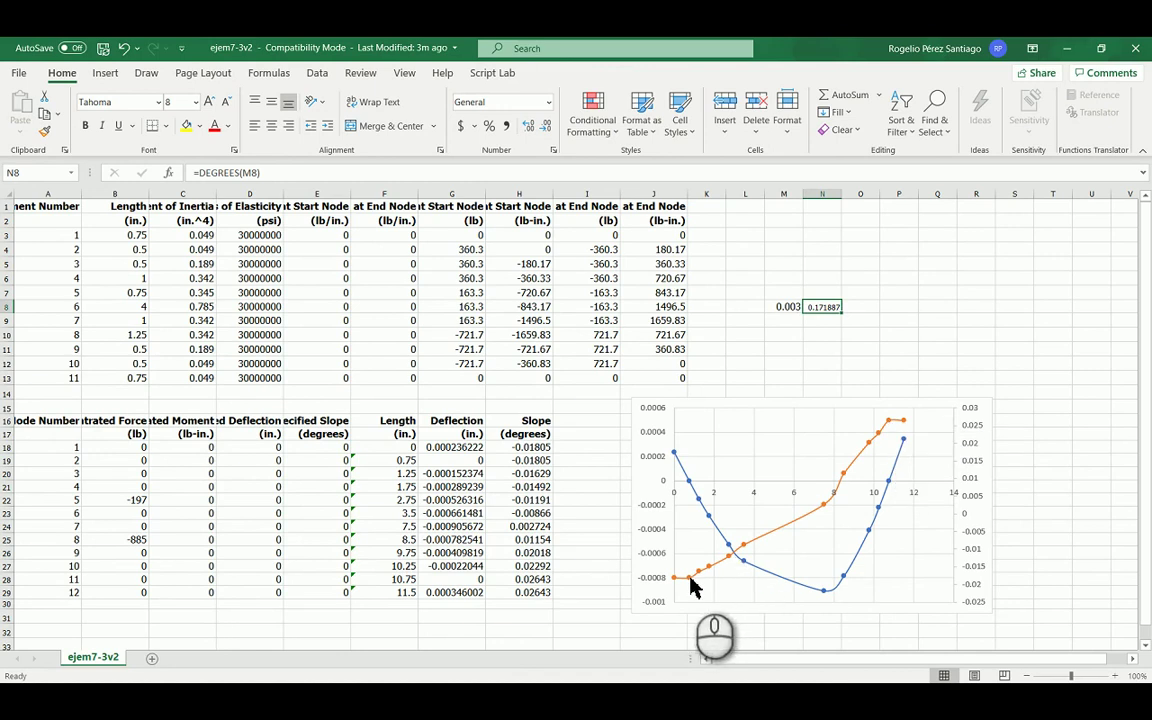
mouse_move(693, 583)
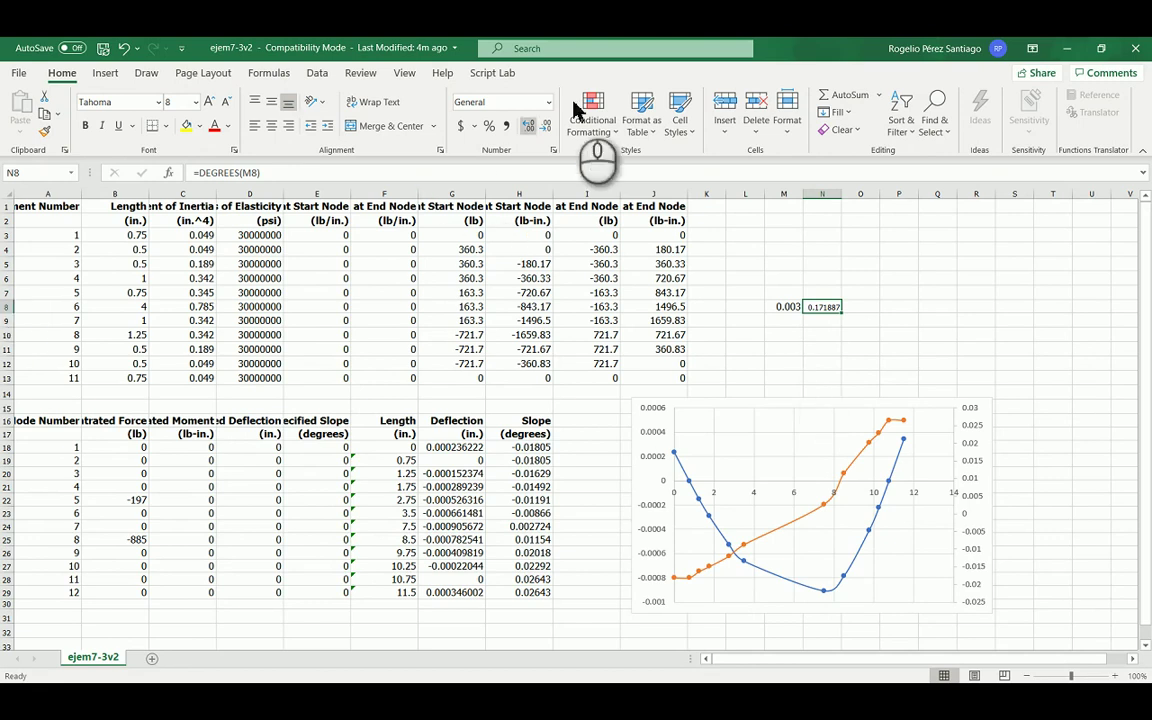
key("super")
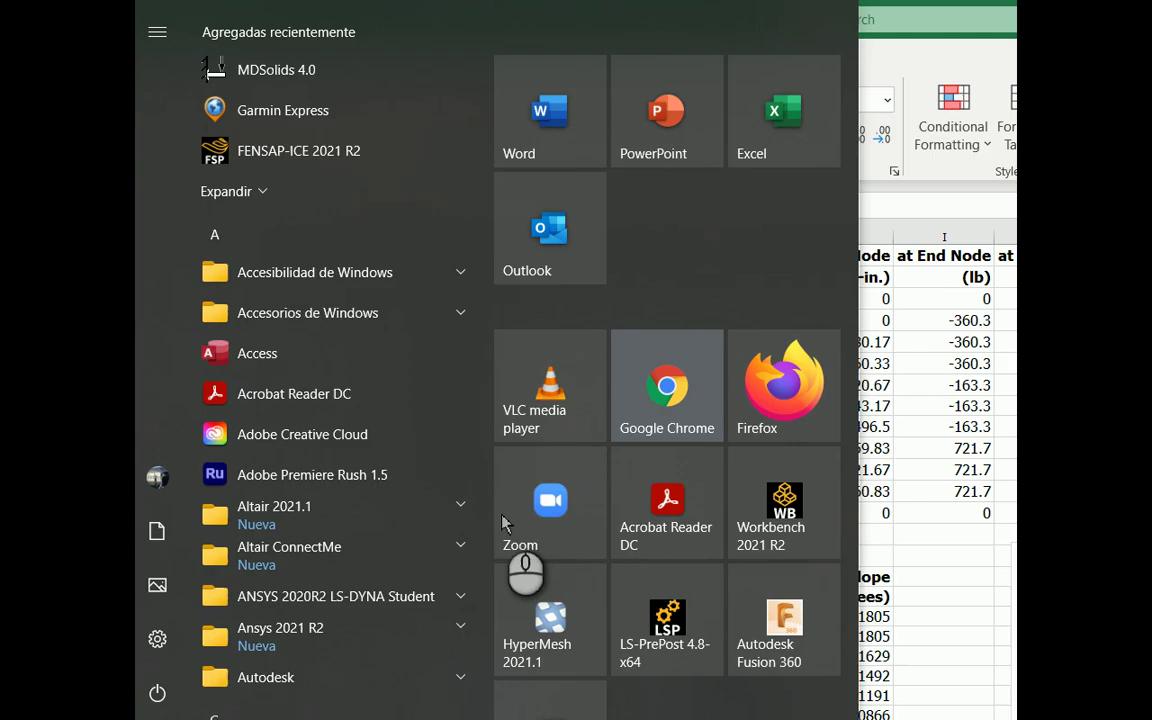
left_click(93, 507)
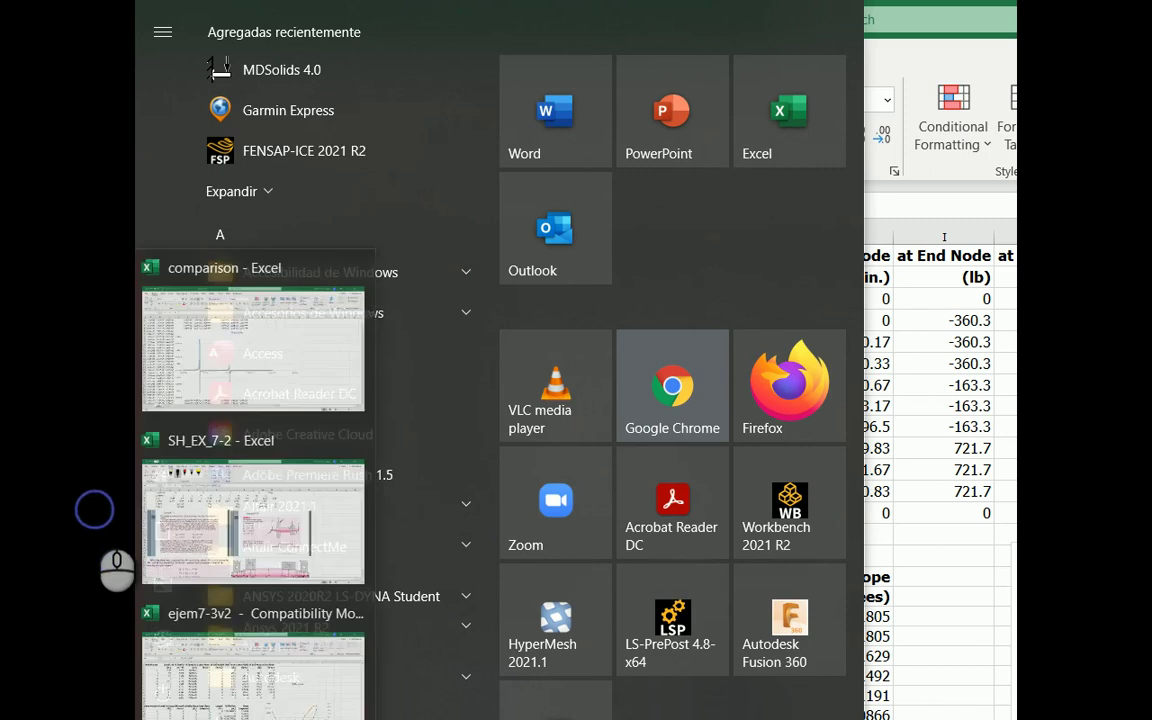